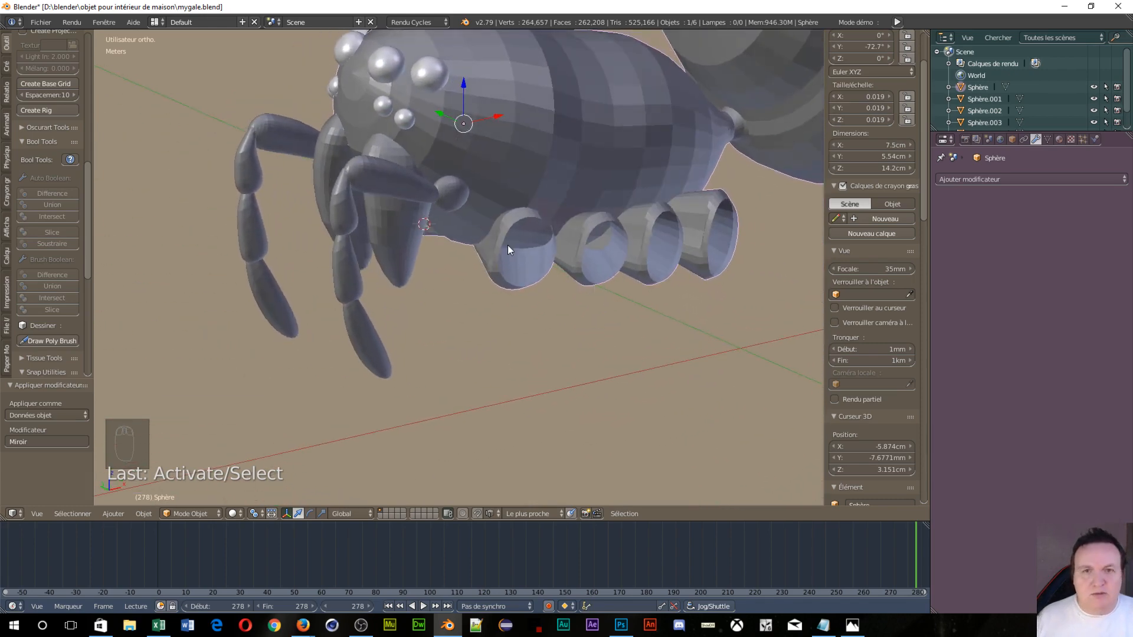
Enter Edit Mode on the spider's body mesh and select only the rim edge loop of the front leg socket.
key("Tab")
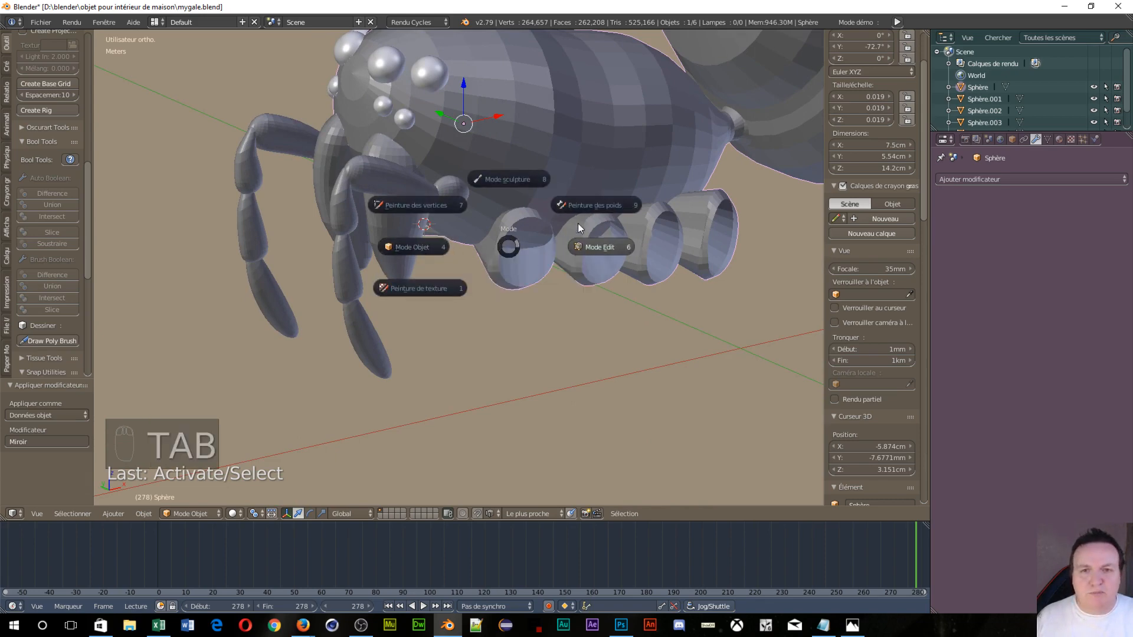
left_click(620, 247)
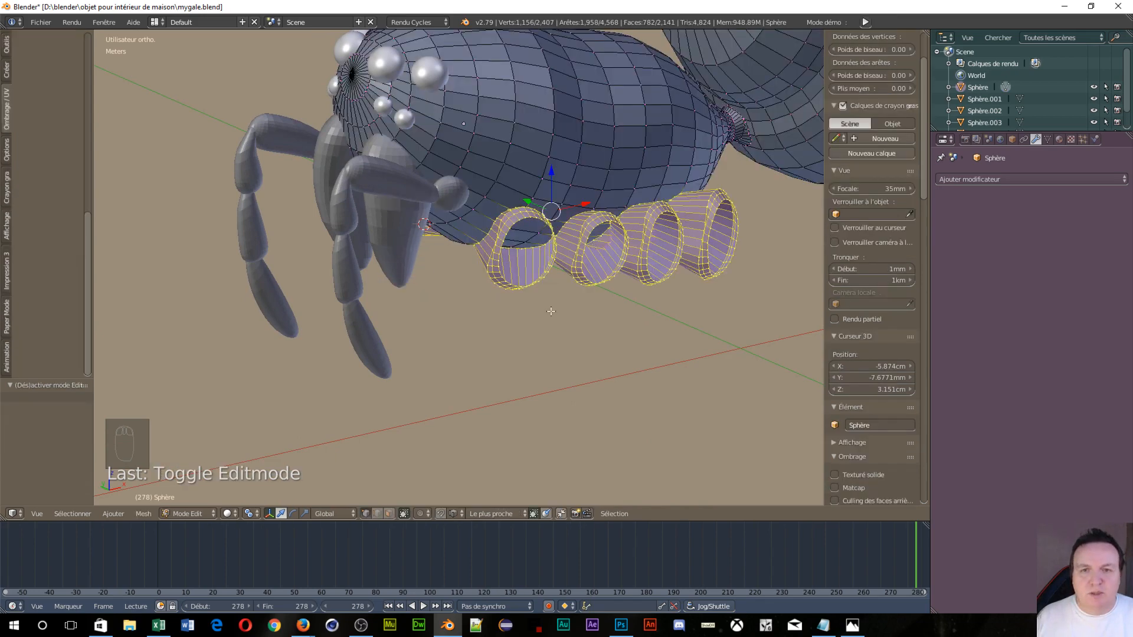
scroll(551, 311, "up", 4)
key("a")
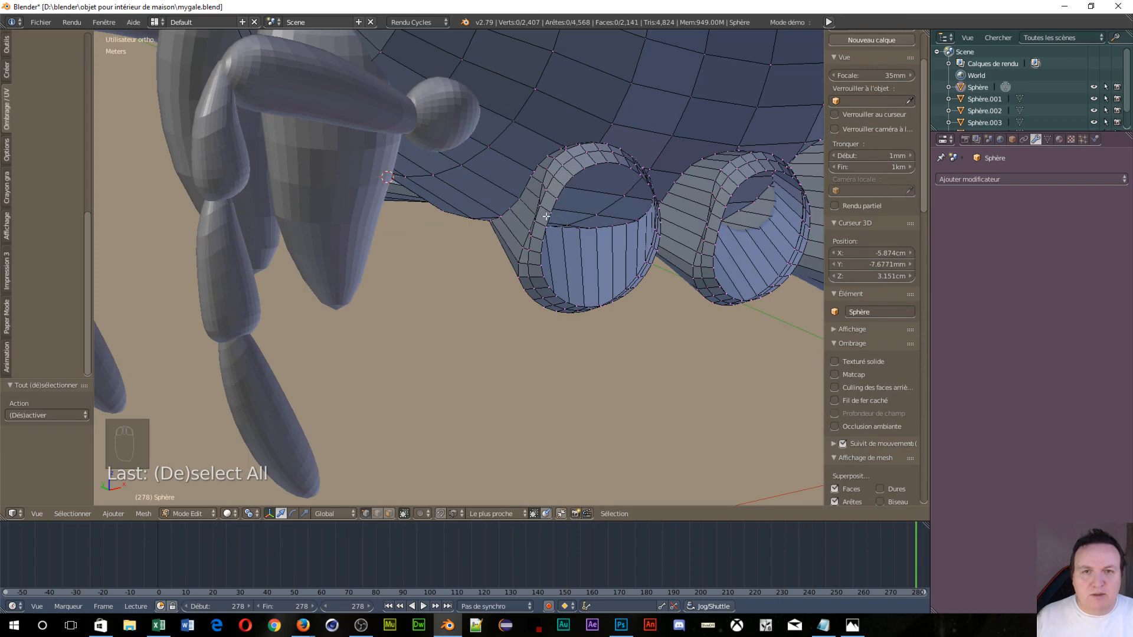
right_click(553, 183, "alt")
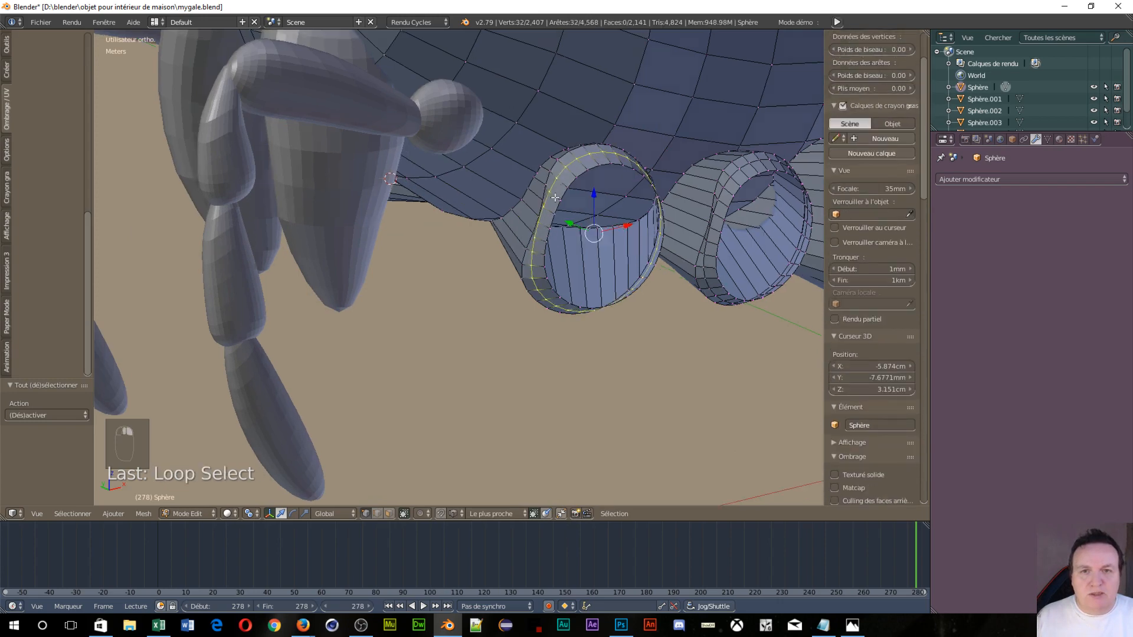
middle_click_drag(552, 184, 517, 211)
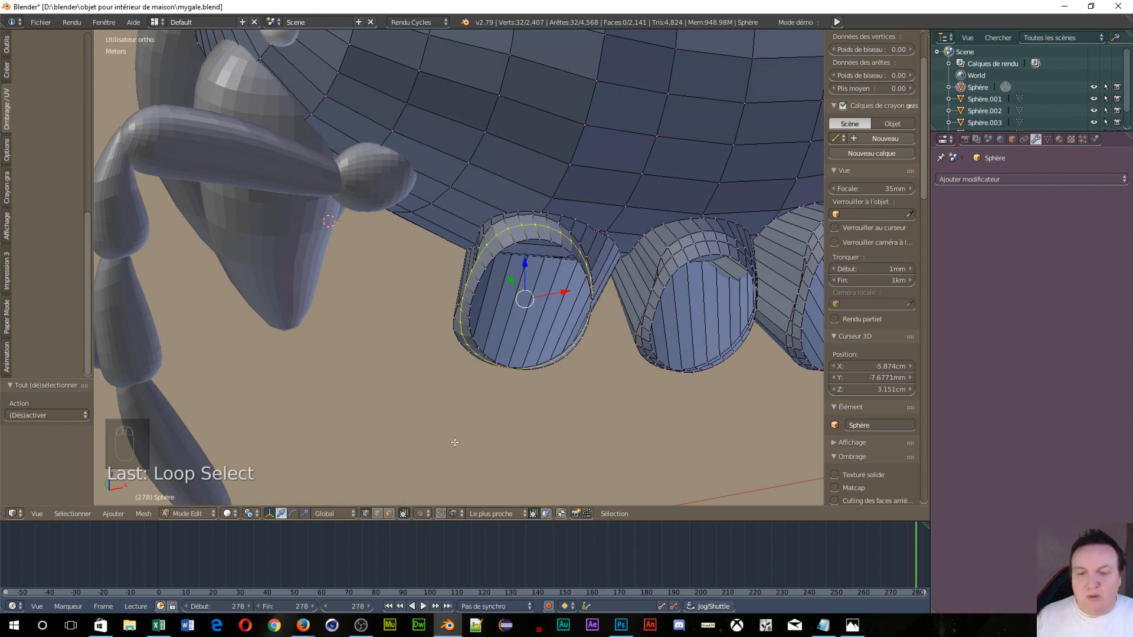
Snap the 3D cursor to the selected rim loop of the front leg socket.
left_click(142, 515)
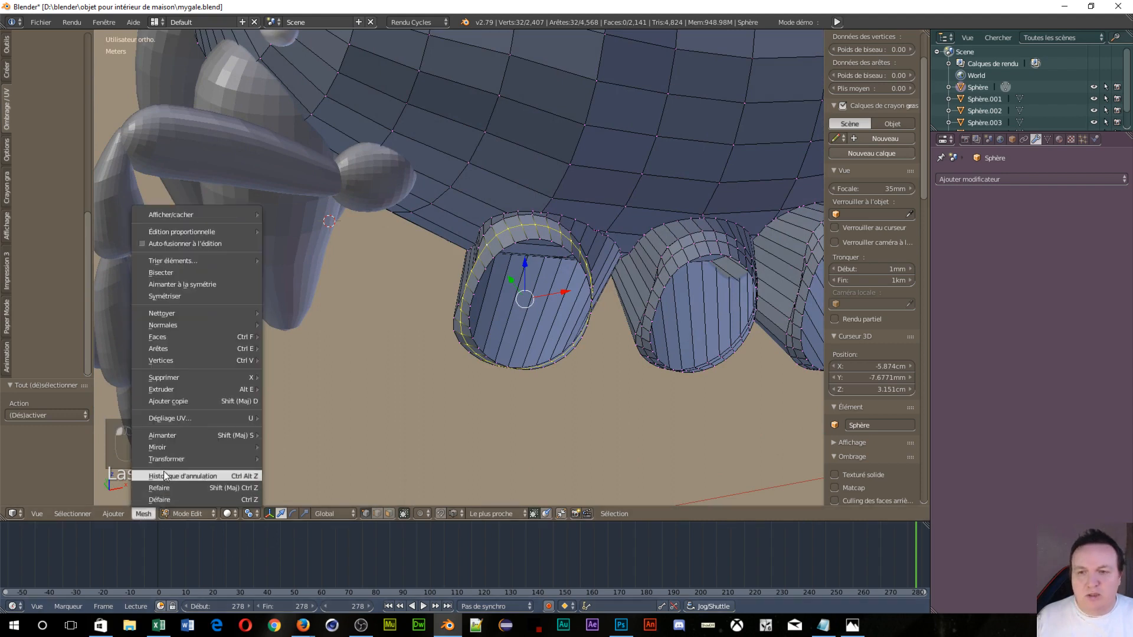
mouse_move(177, 437)
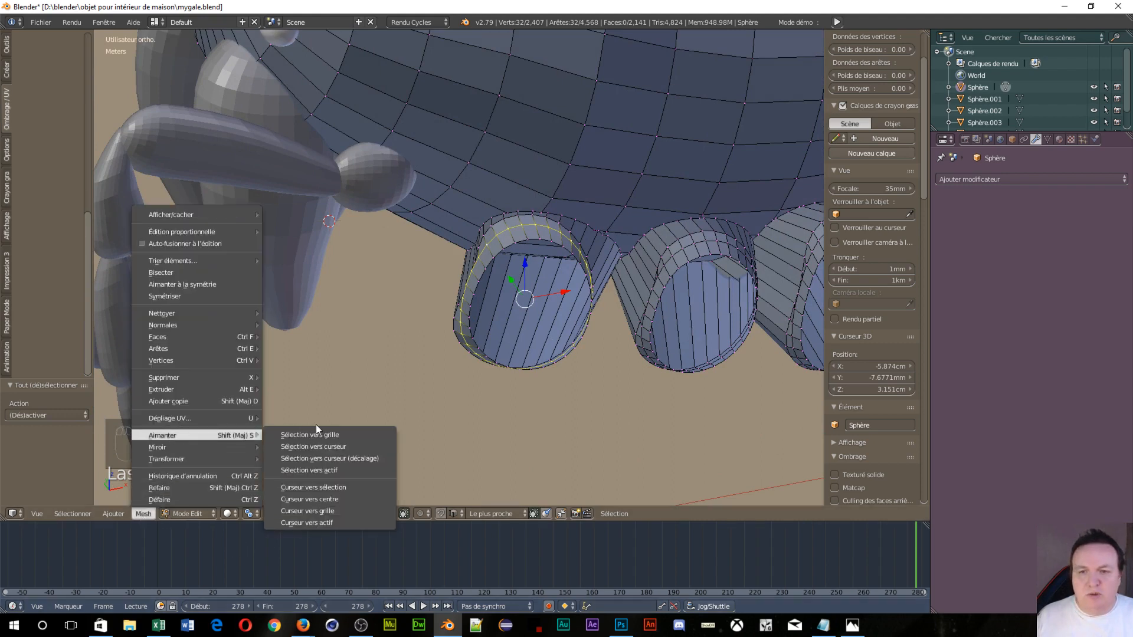
left_click(332, 488)
Return to Object Mode and add a UV sphere at the 3D cursor in the front leg socket.
middle_click_drag(520, 347, 252, 362)
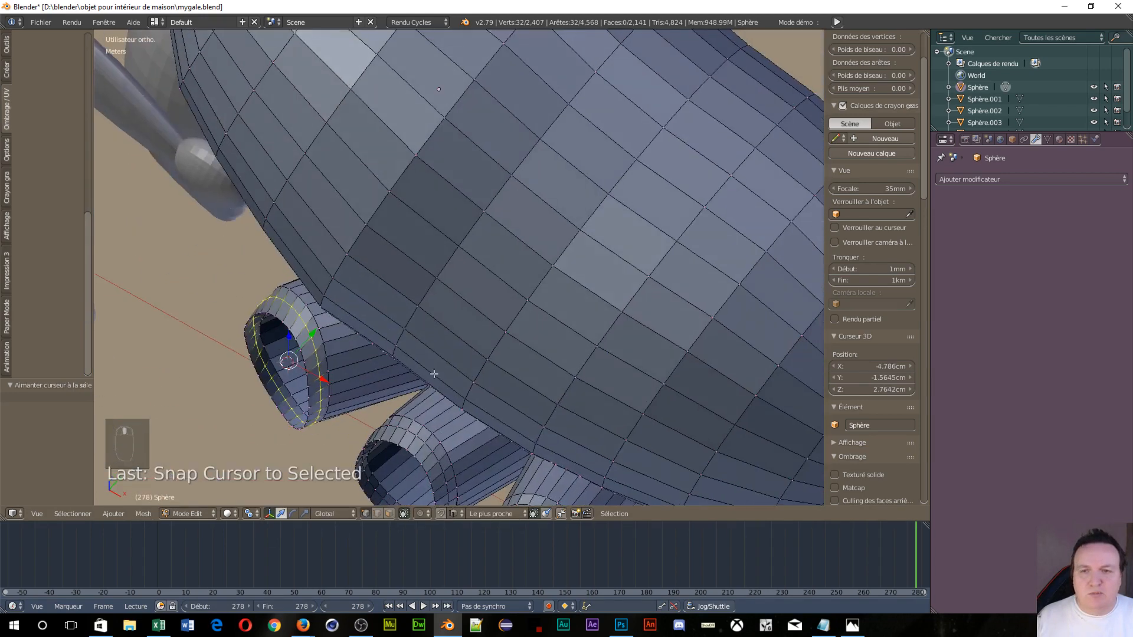
scroll(256, 395, "down", 2)
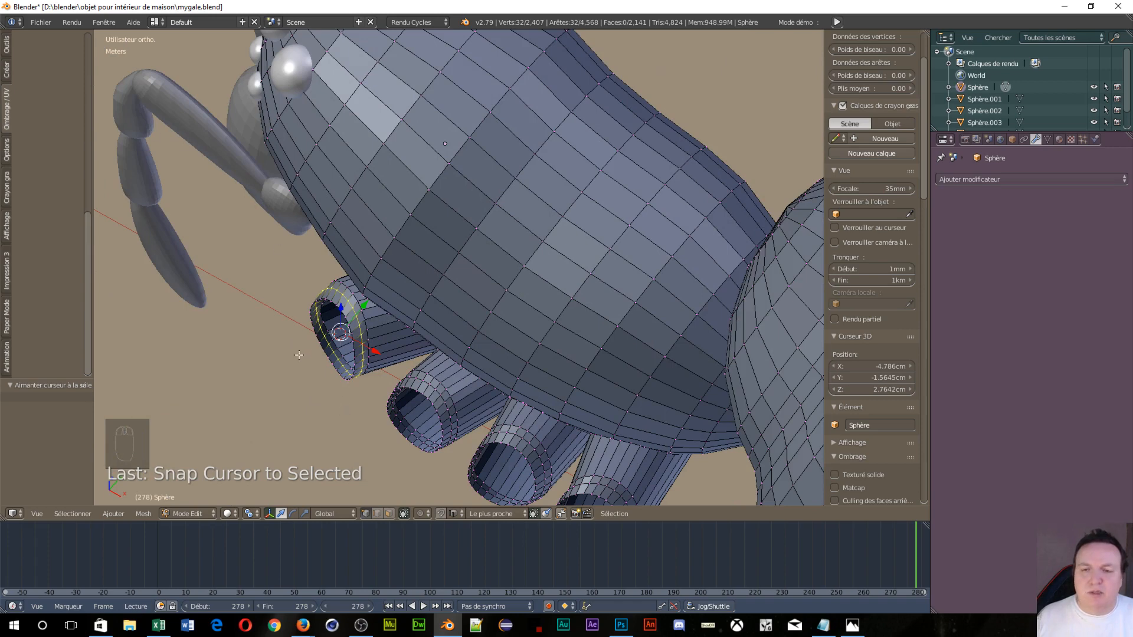
middle_click_drag(400, 371, 601, 372)
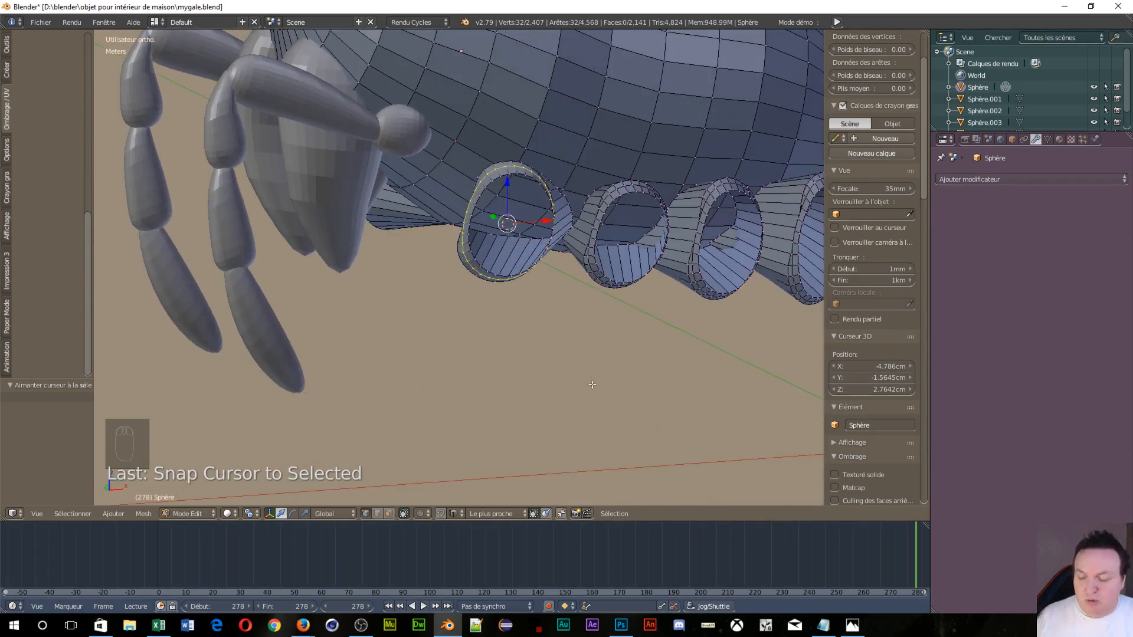
key("Tab")
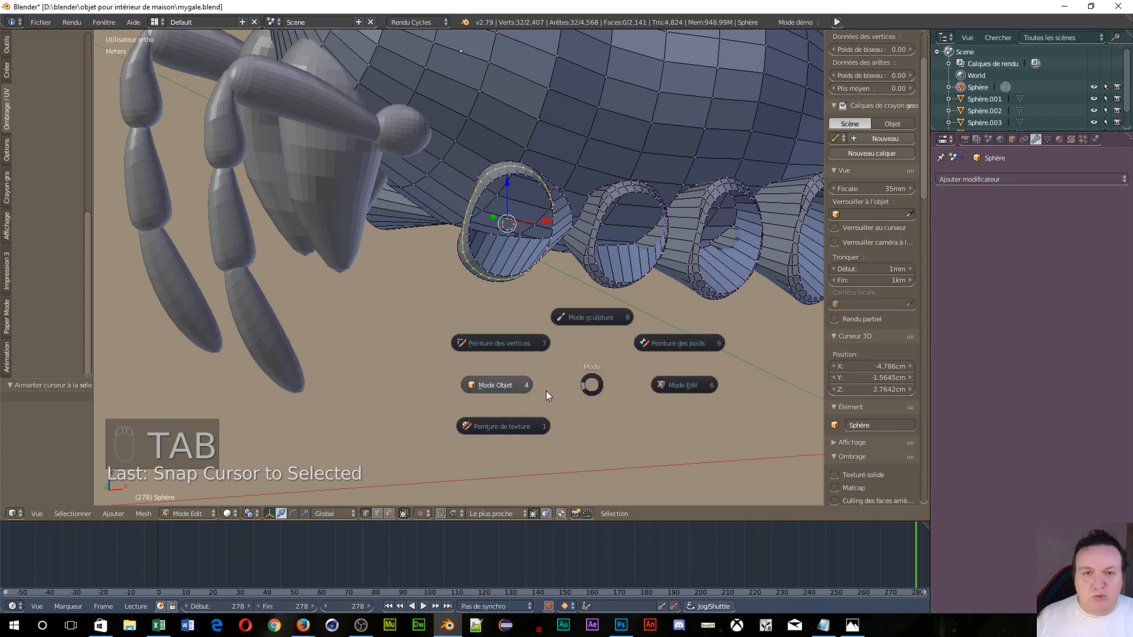
left_click(492, 381)
scroll(598, 305, "up", 1)
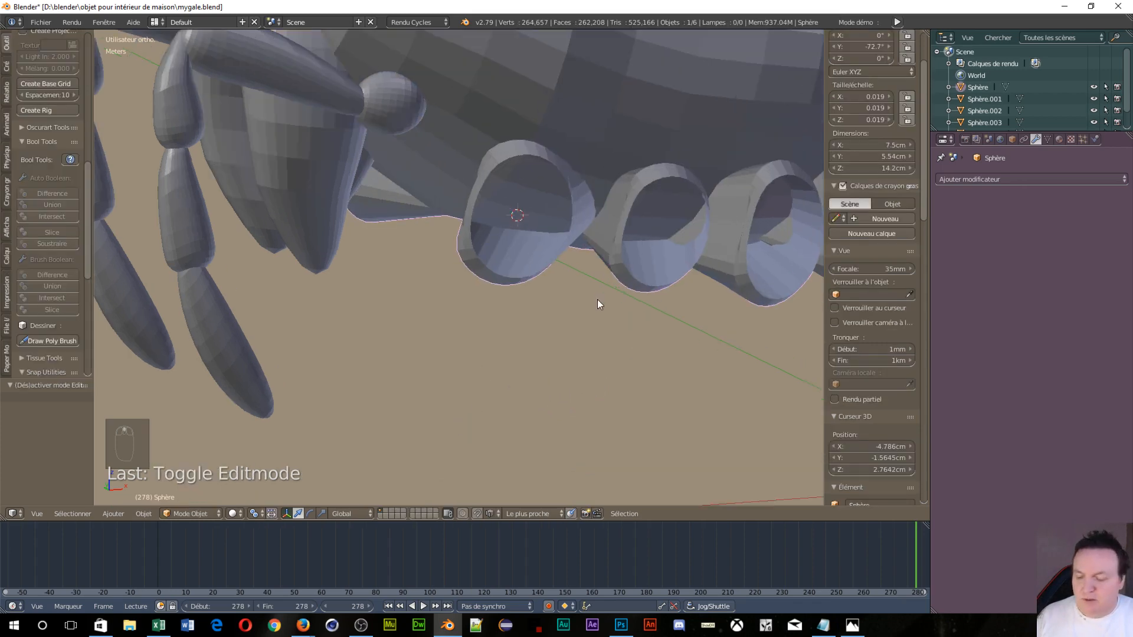
key("shift+a")
mouse_move(595, 303)
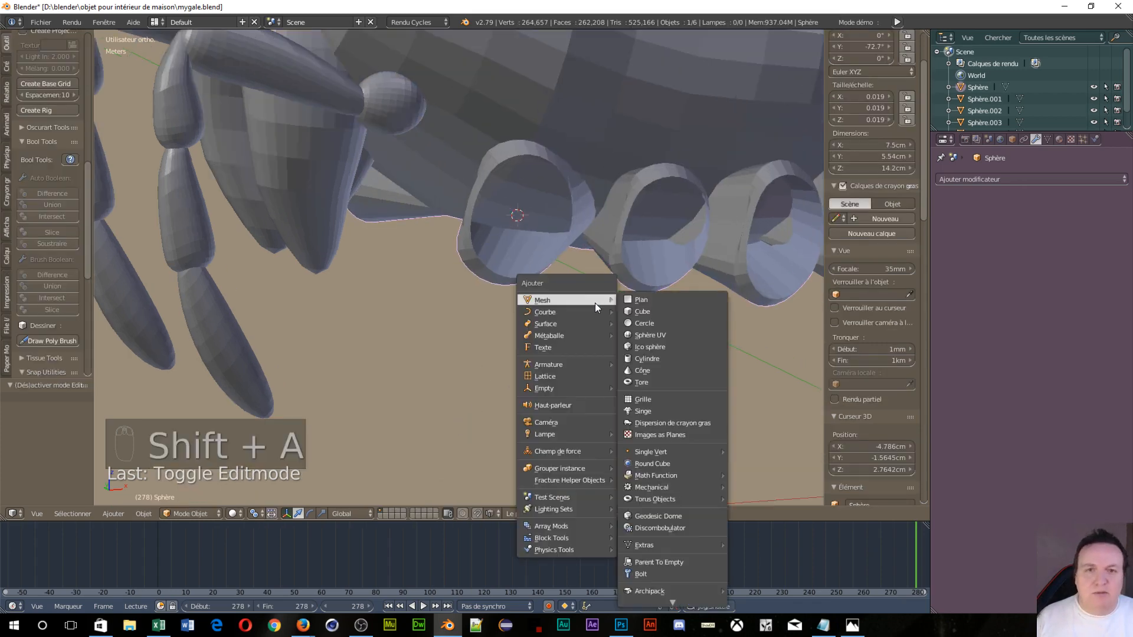
left_click(654, 335)
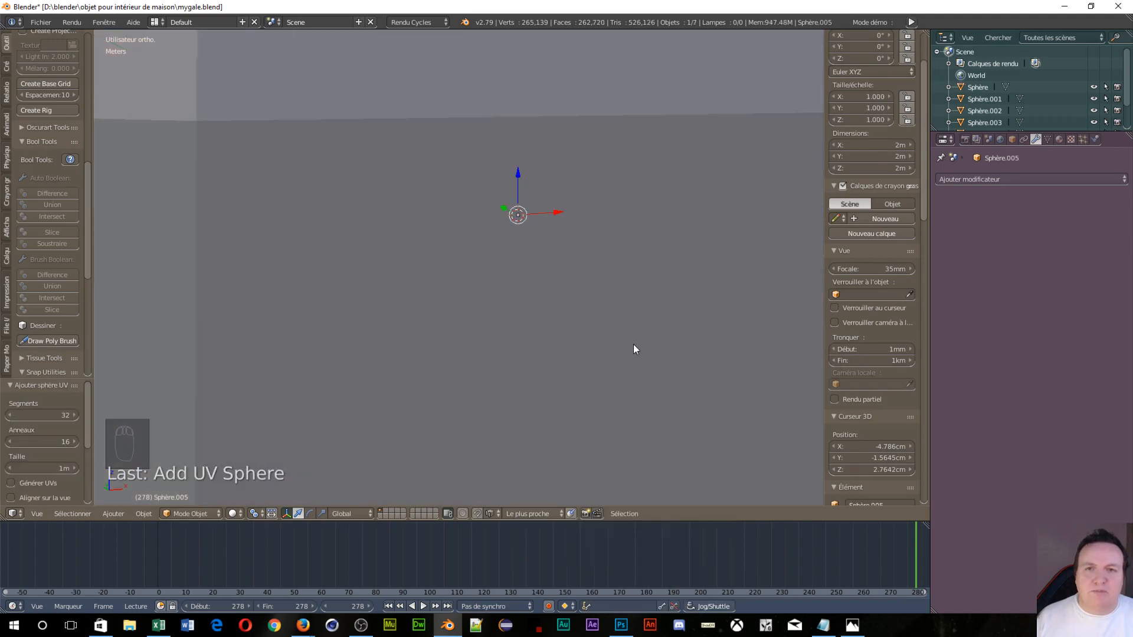
Scale the new sphere down to about 2.46 cm in diameter.
key("s")
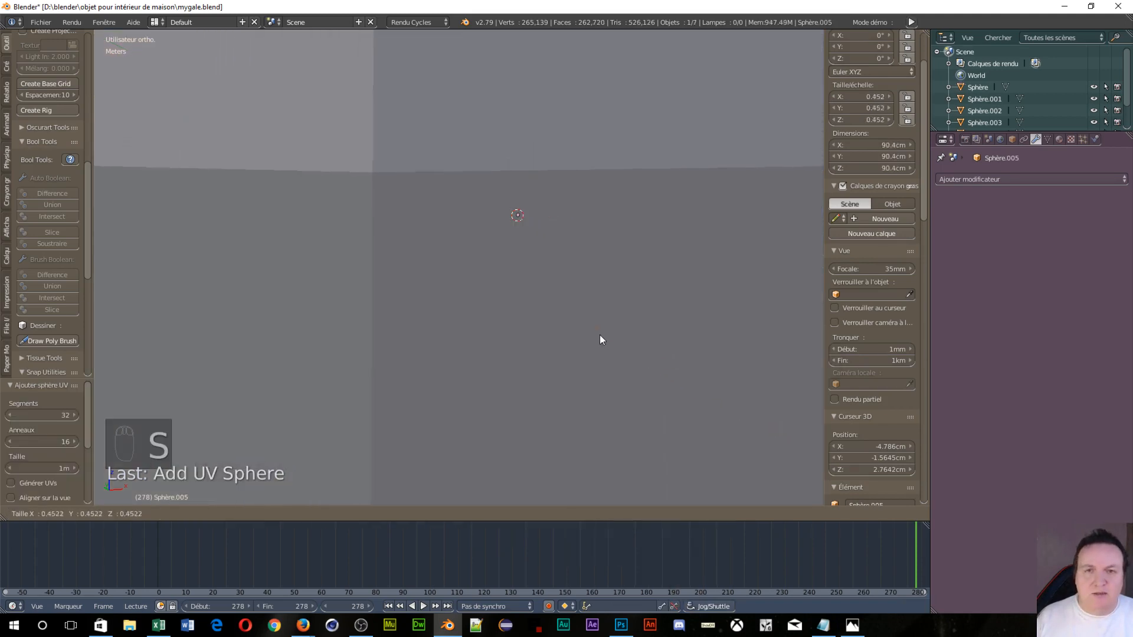
left_click(497, 243)
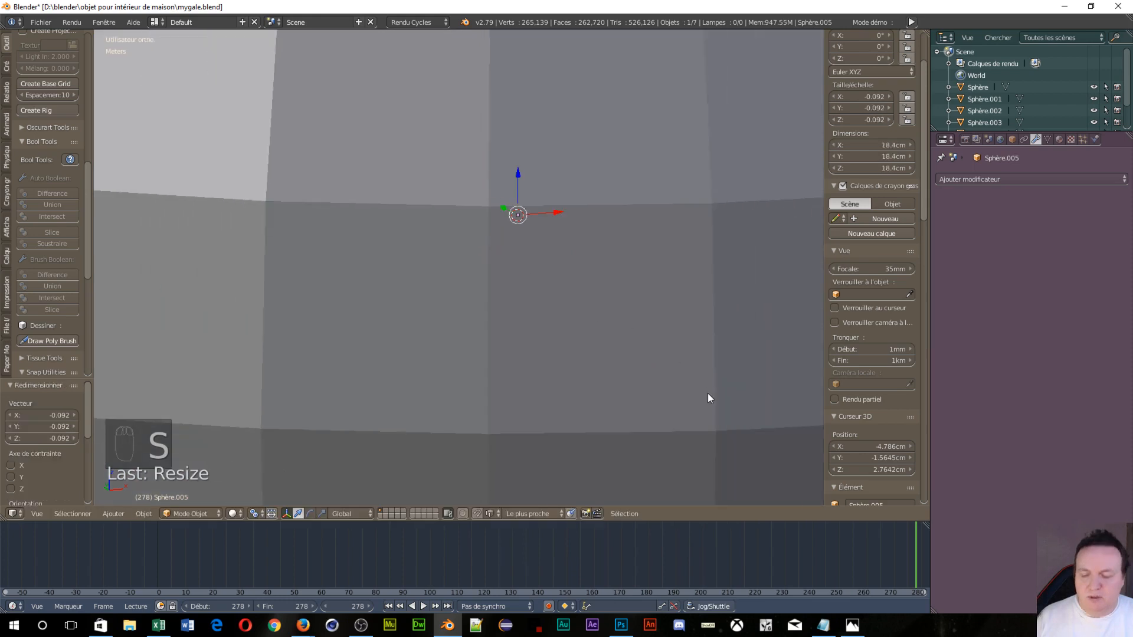
key("s")
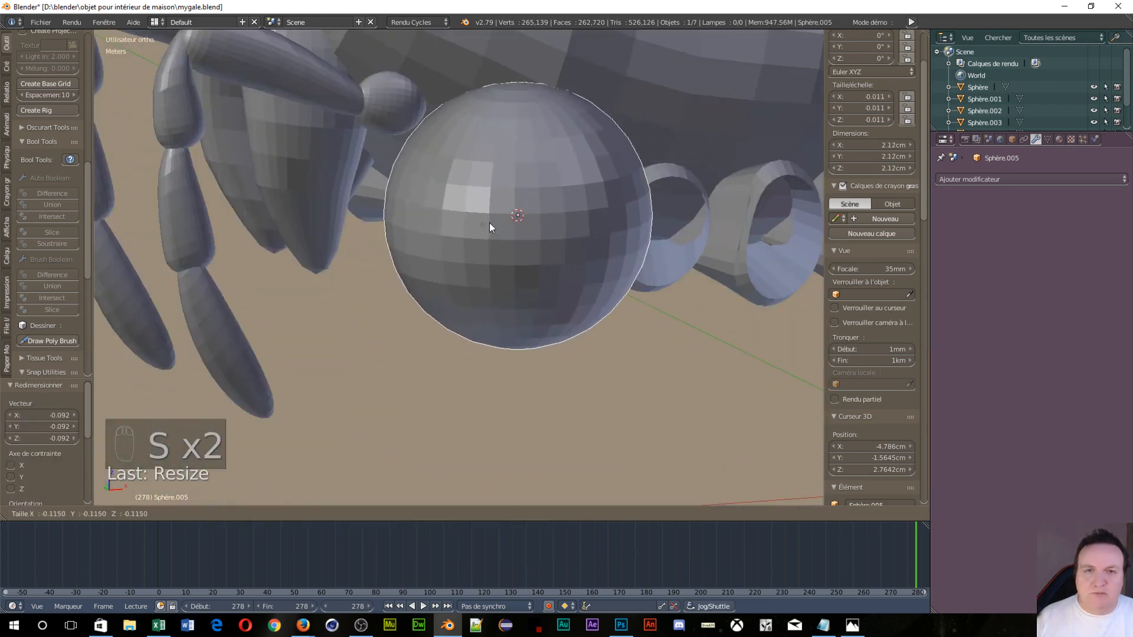
left_click(717, 288)
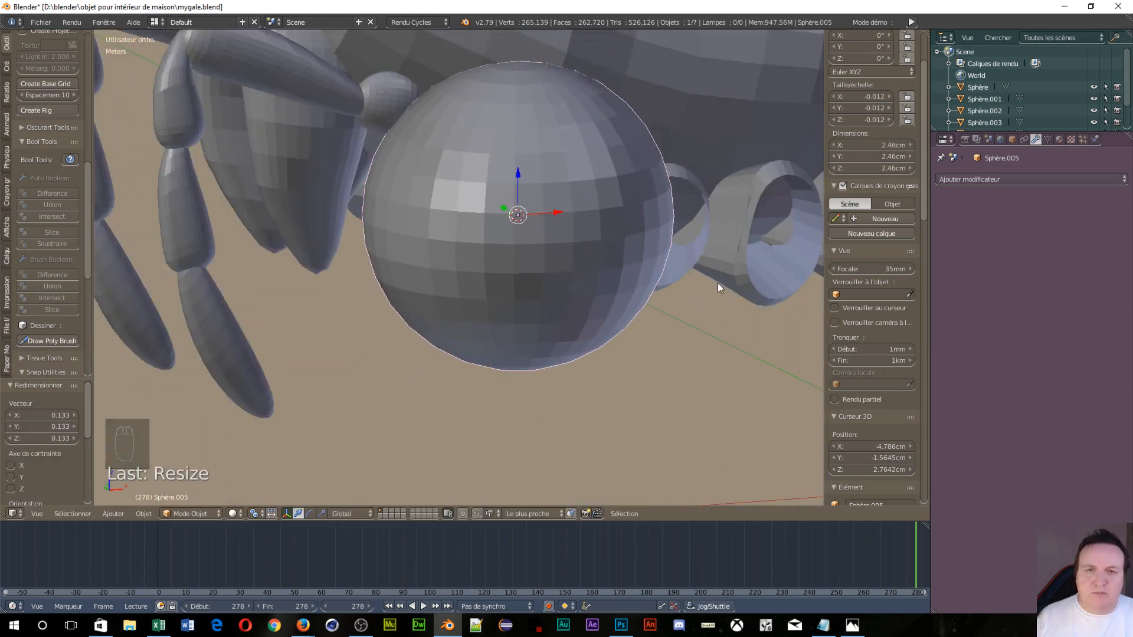
Rotate the sphere about -121° around the global X axis, working in the orthographic view facing the spider's head.
middle_click_drag(717, 282, 572, 309)
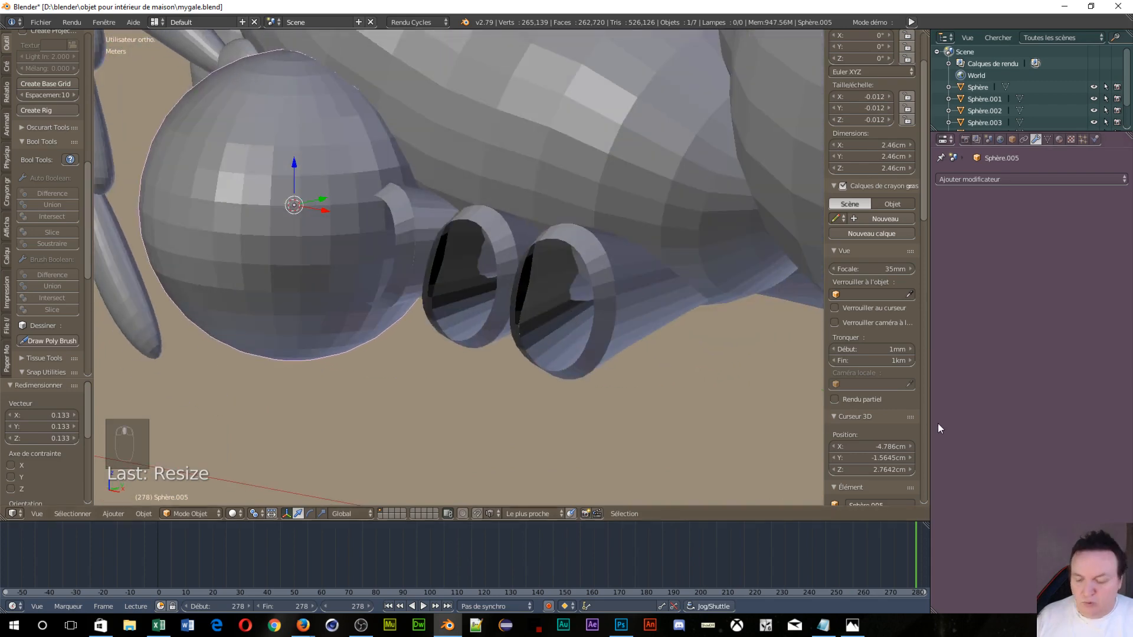
key("ctrl+KP_3")
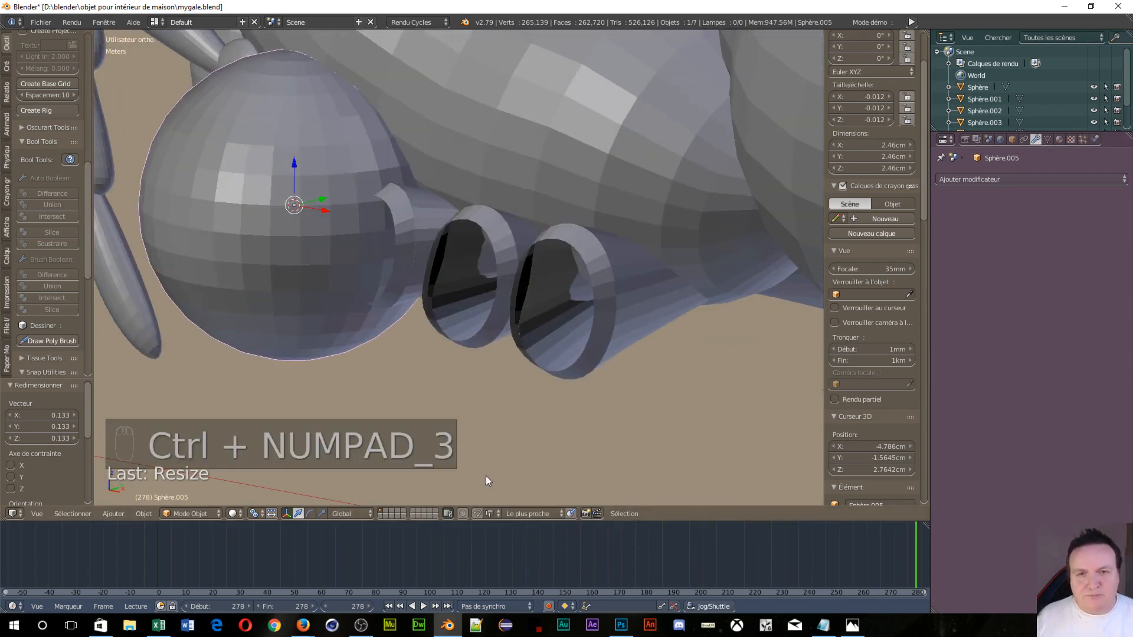
key("ctrl+KP_3")
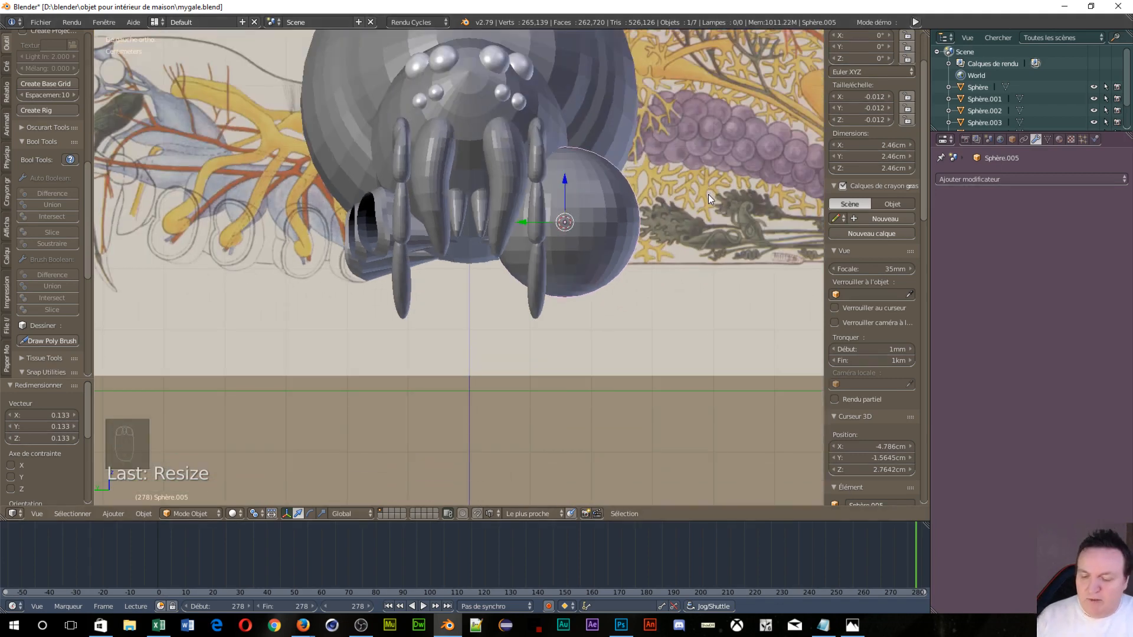
key("r")
key("x")
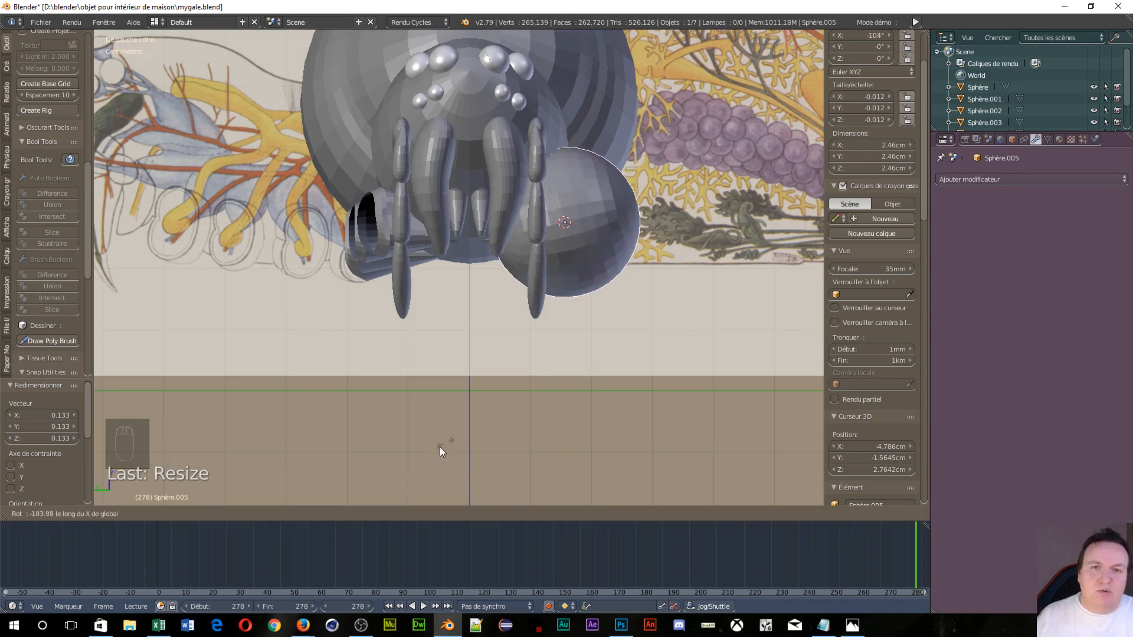
left_click(413, 53)
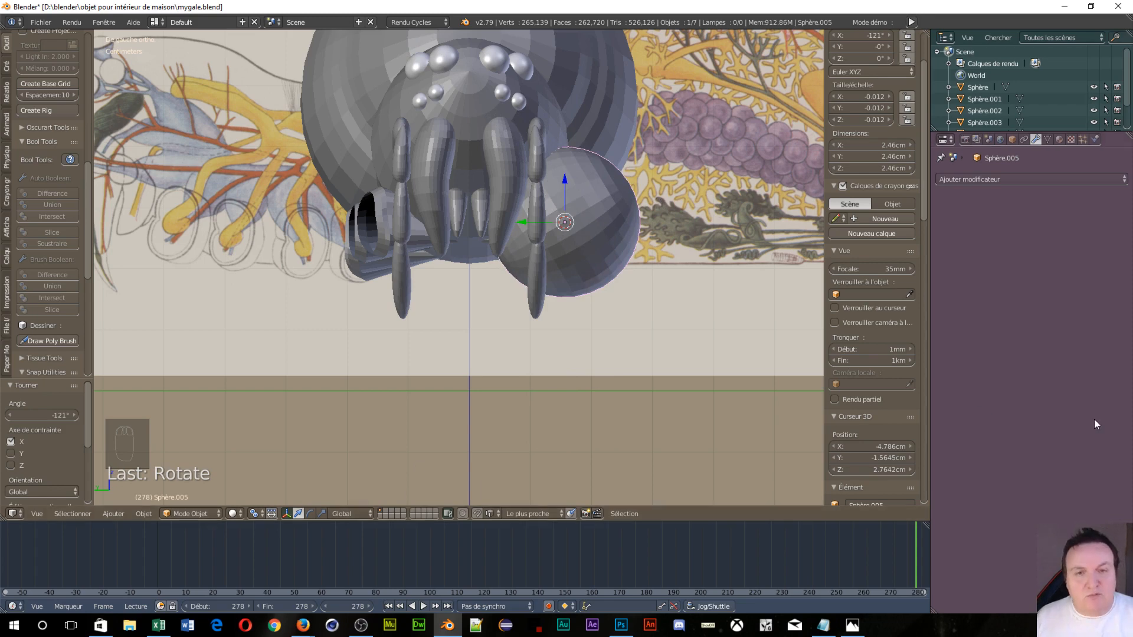
Display the model as wireframe in top view and rotate the sphere about -31.3° around the Z axis.
key("KP_7")
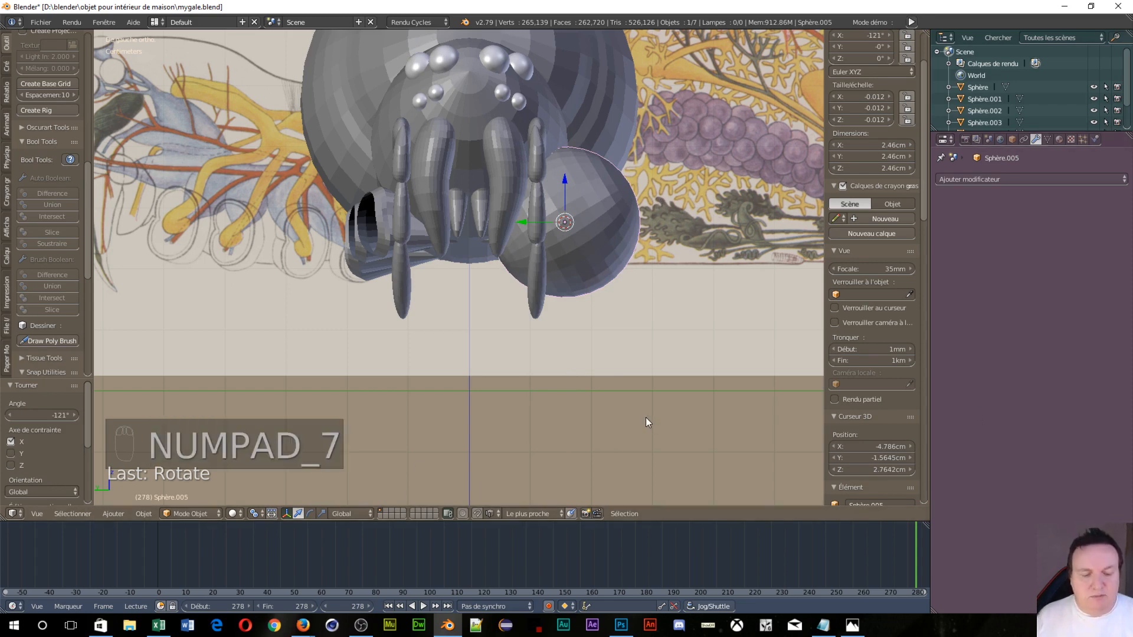
key("KP_7")
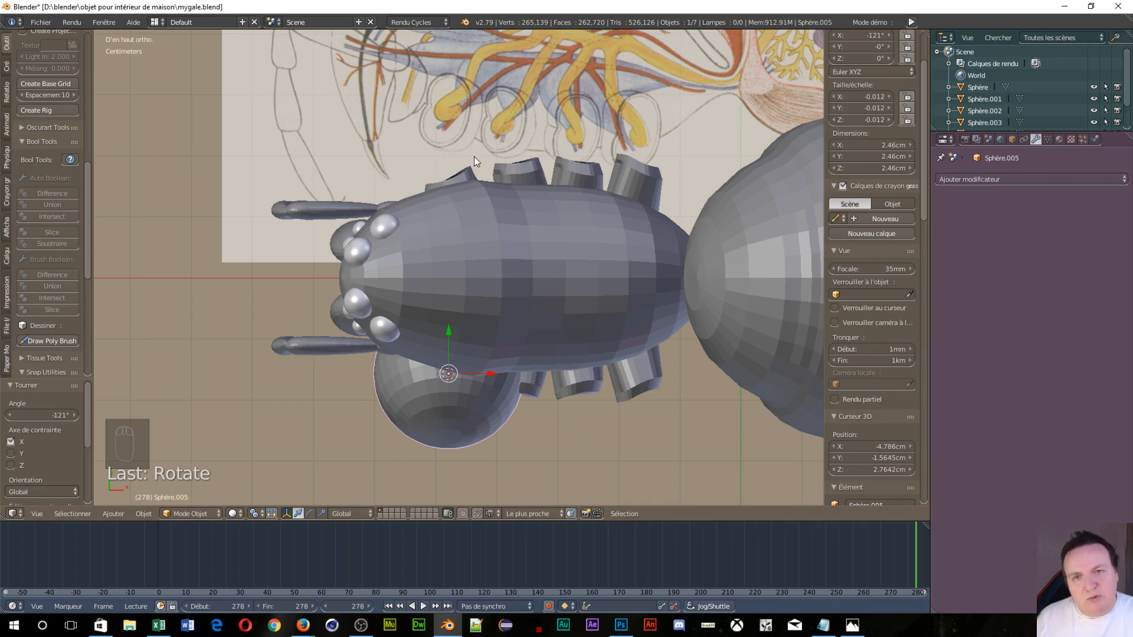
key("z")
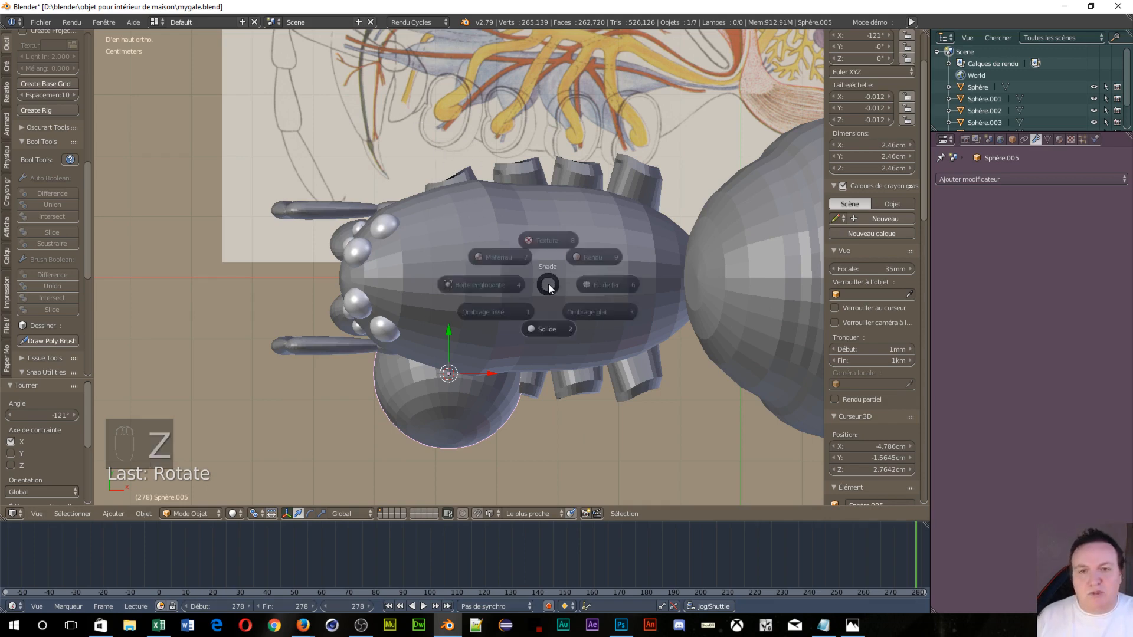
left_click(623, 285)
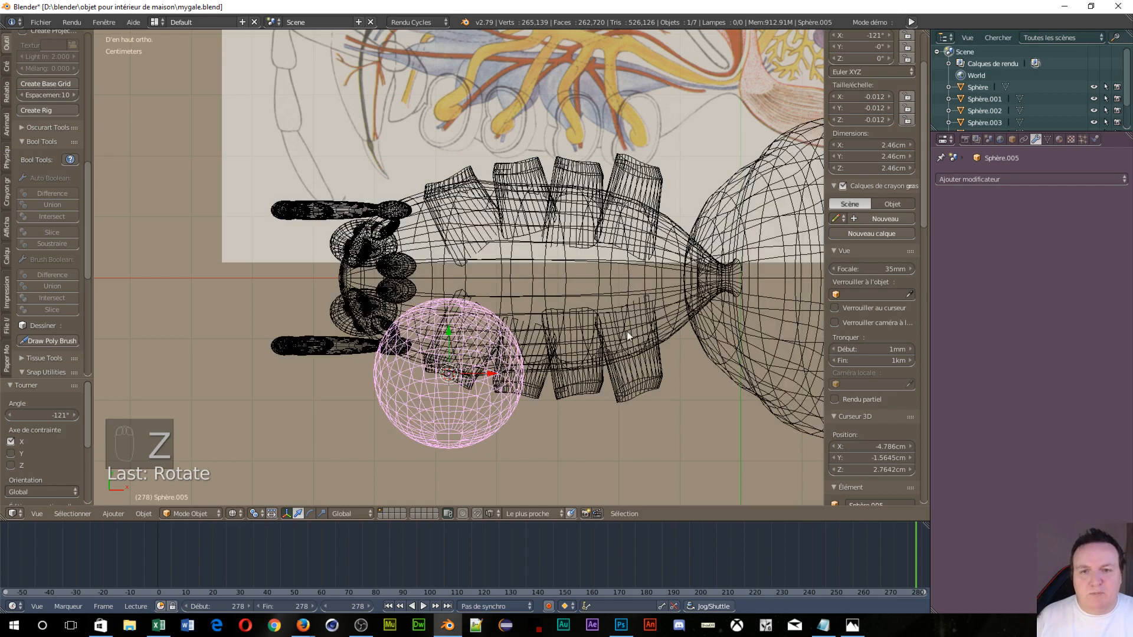
key("r")
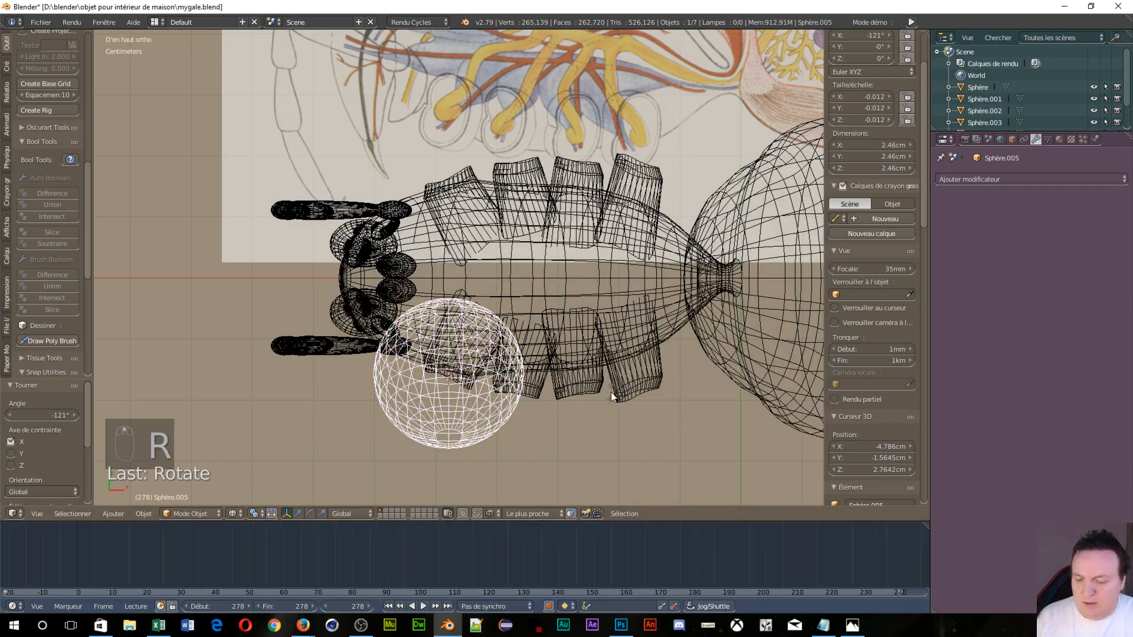
left_click(558, 458)
scroll(558, 456, "up", 3)
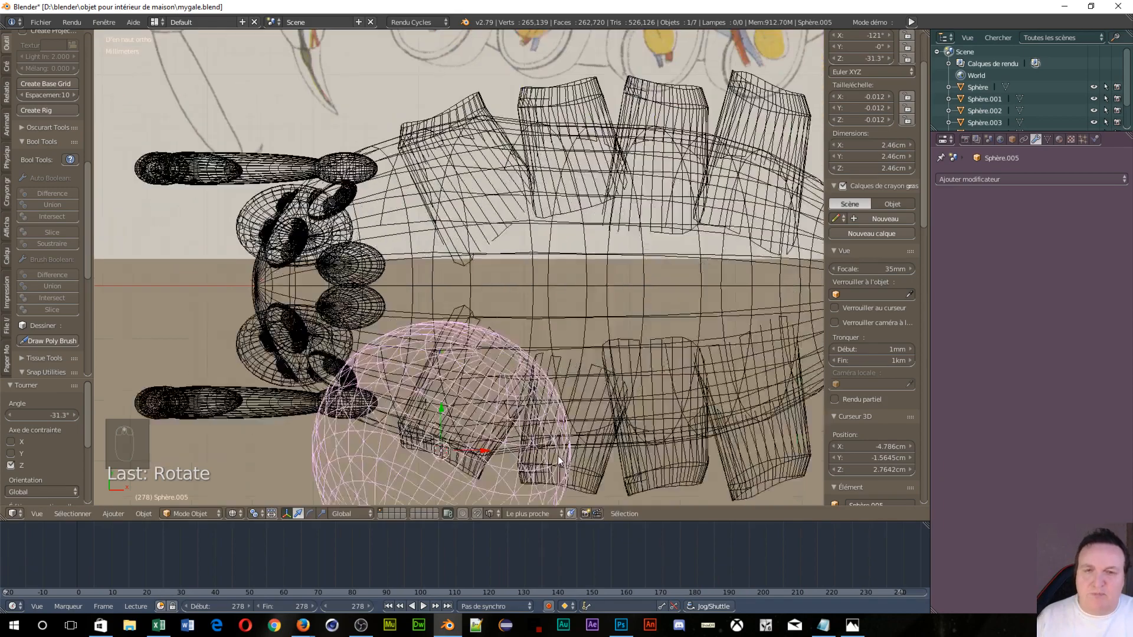
scroll(558, 431, "down", 3)
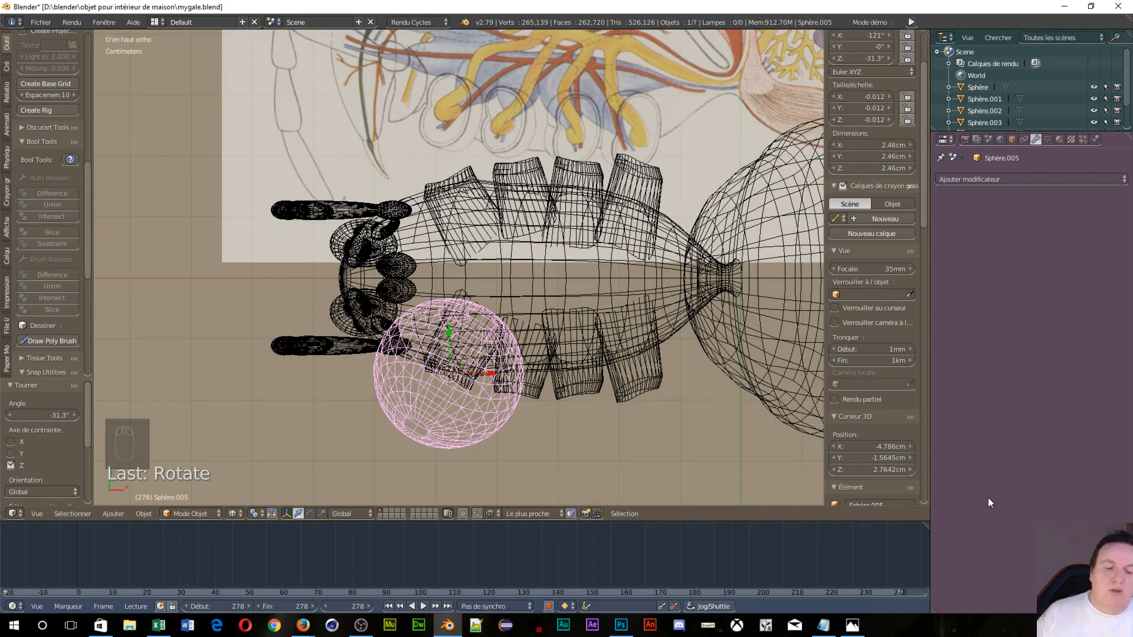
Scale the sphere down to about 1.29 cm in front view so it fits around the front leg socket.
key("KP_1")
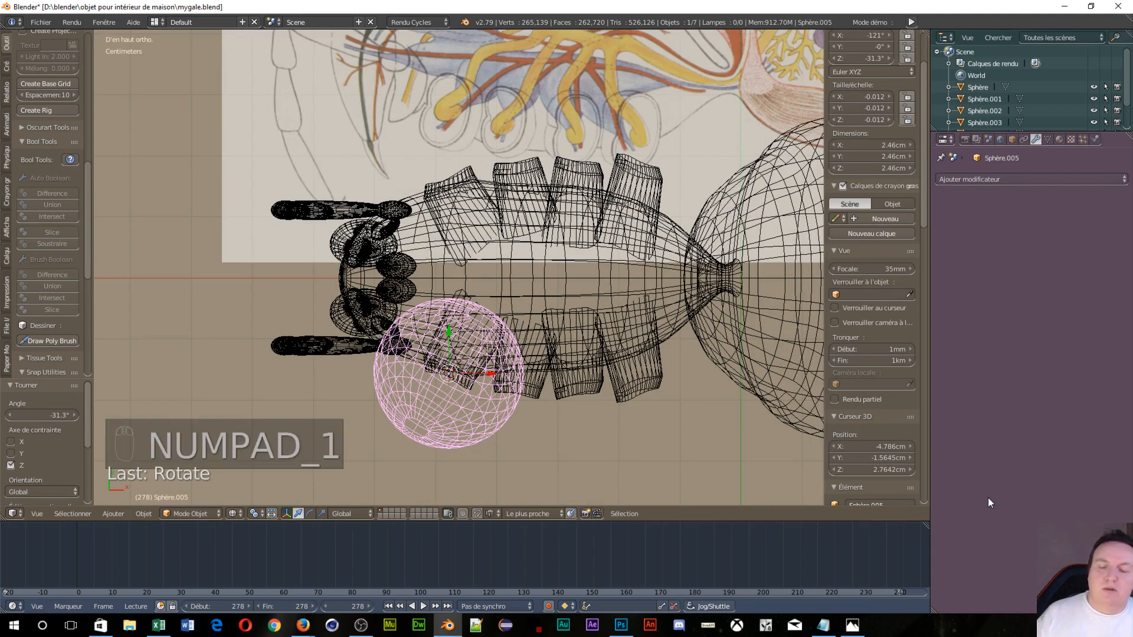
key("KP_1")
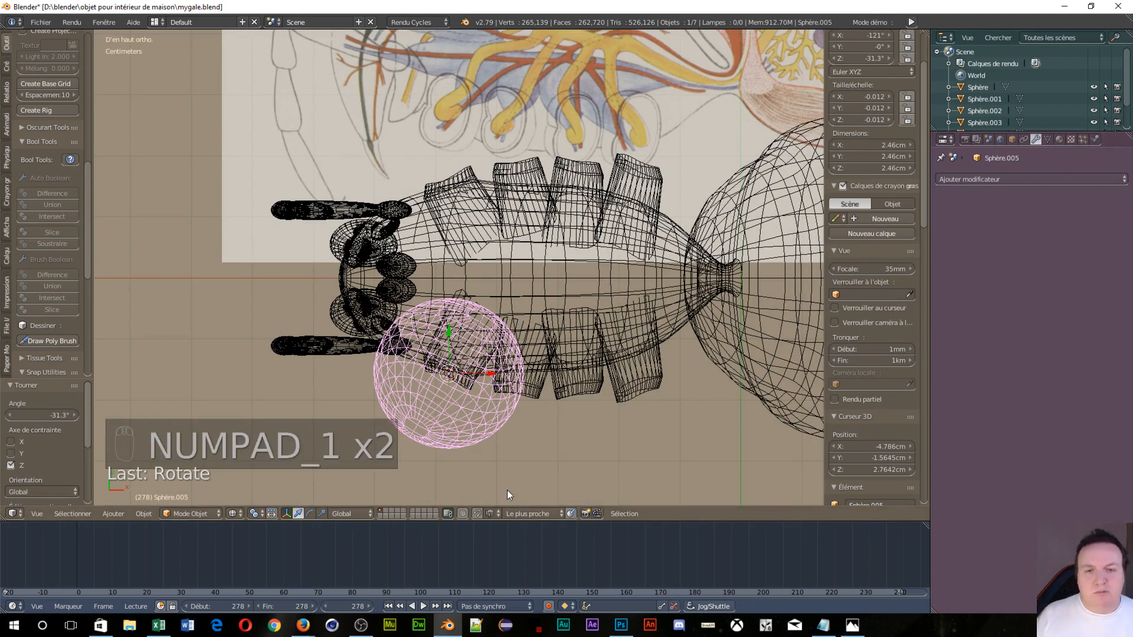
key("KP_1")
scroll(766, 574, "up", 2)
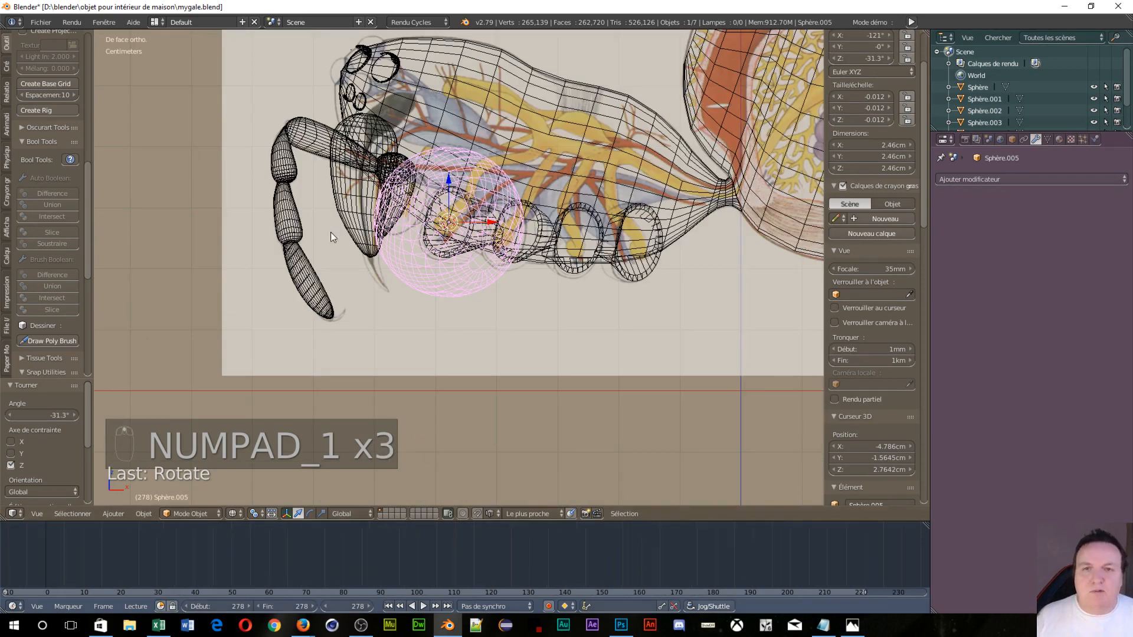
key("s")
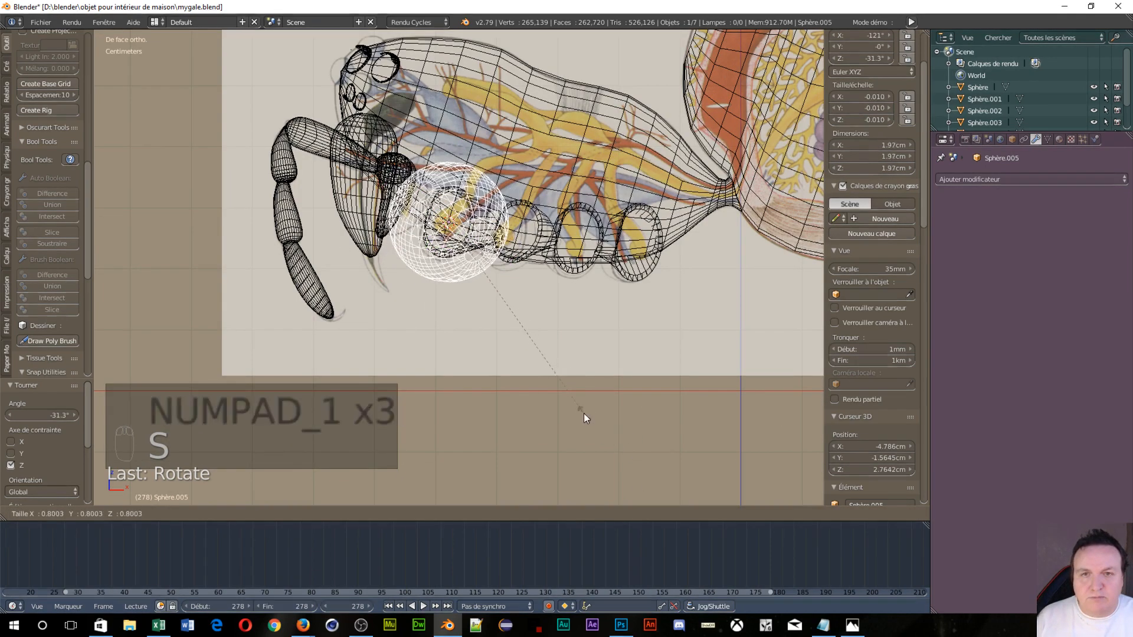
left_click(526, 356)
scroll(574, 360, "up", 8)
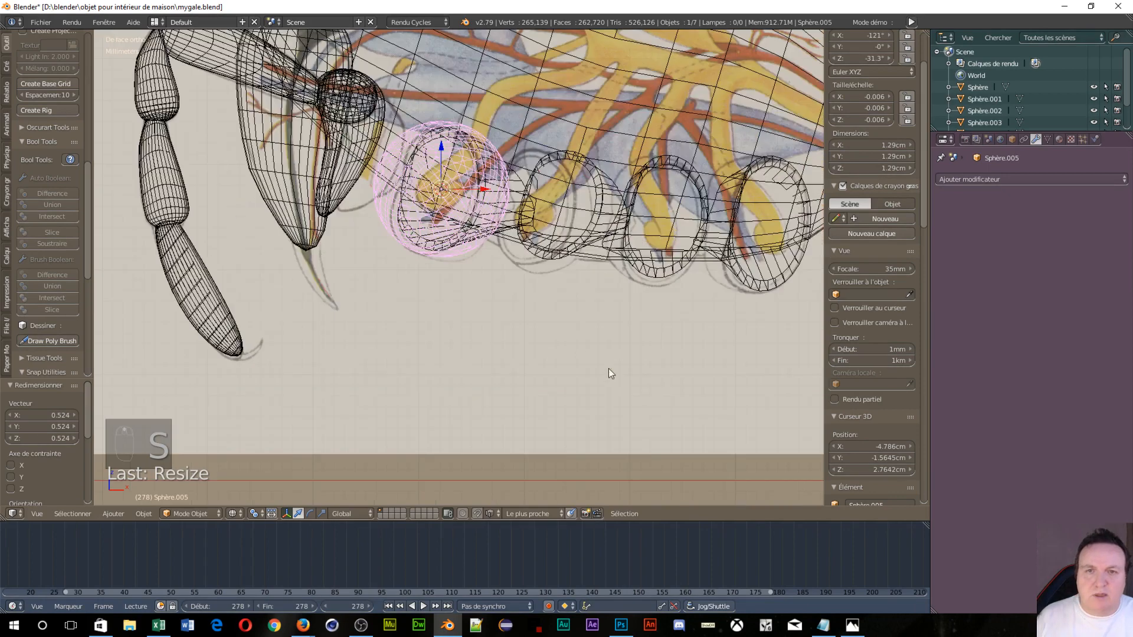
middle_click_drag(520, 487, 521, 484, "shift")
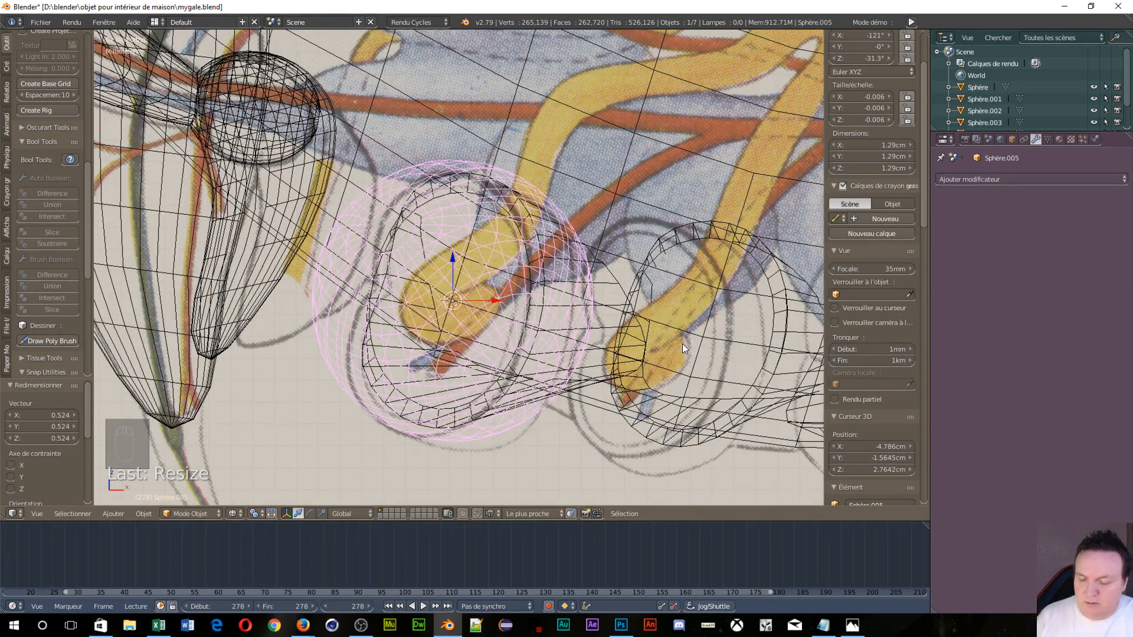
key("s")
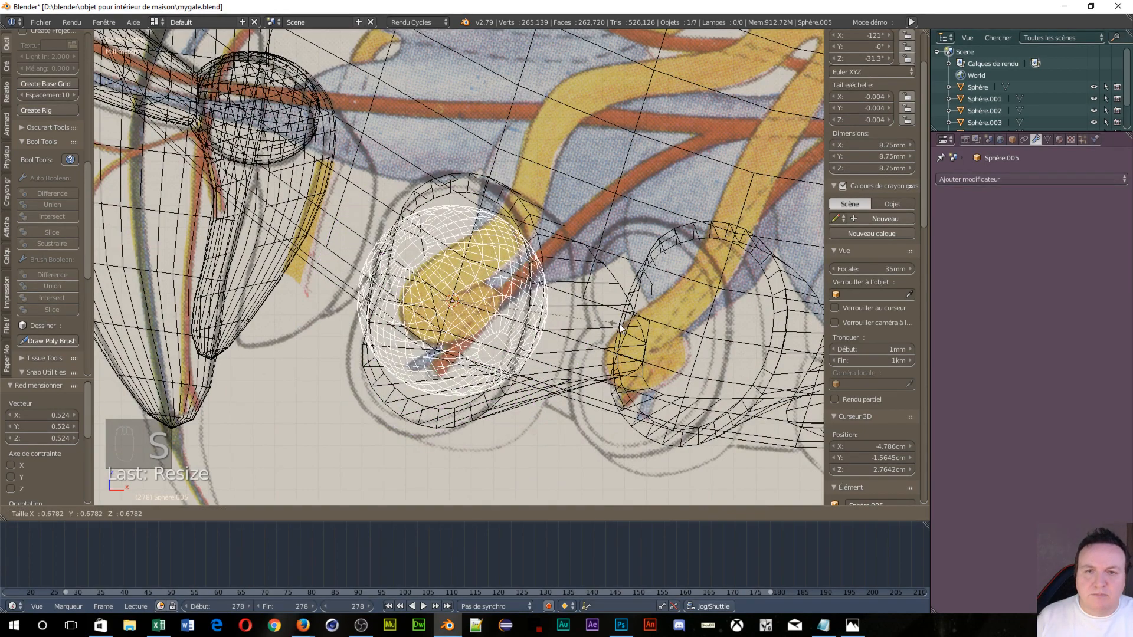
right_click(685, 338)
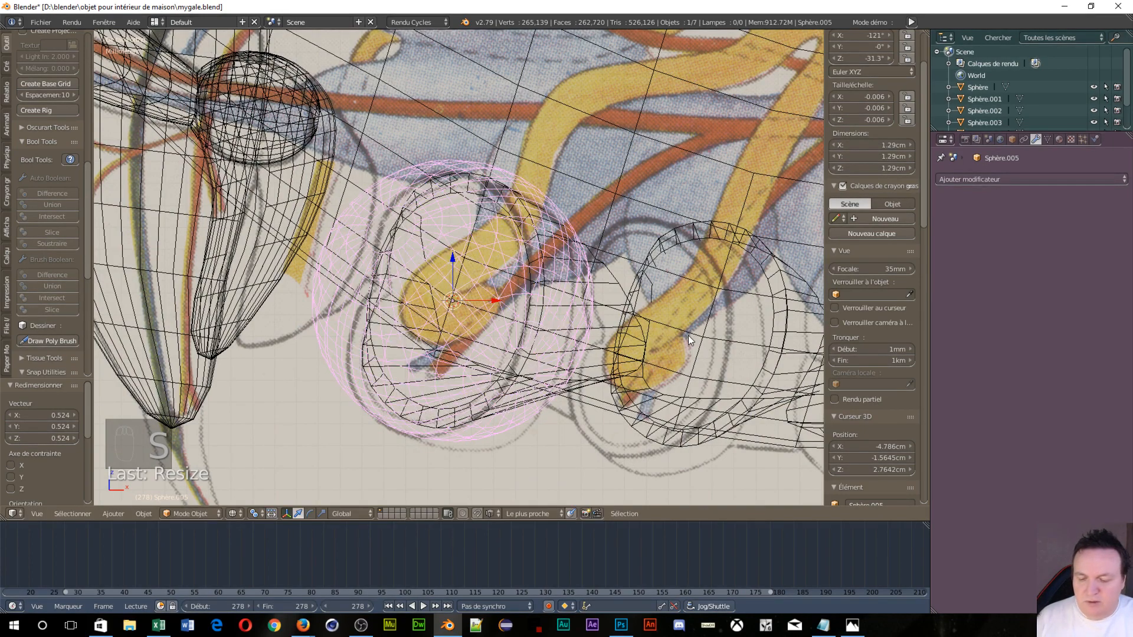
Flatten the sphere along the global X axis until its X dimension is about 6.73 mm.
key("s")
key("x")
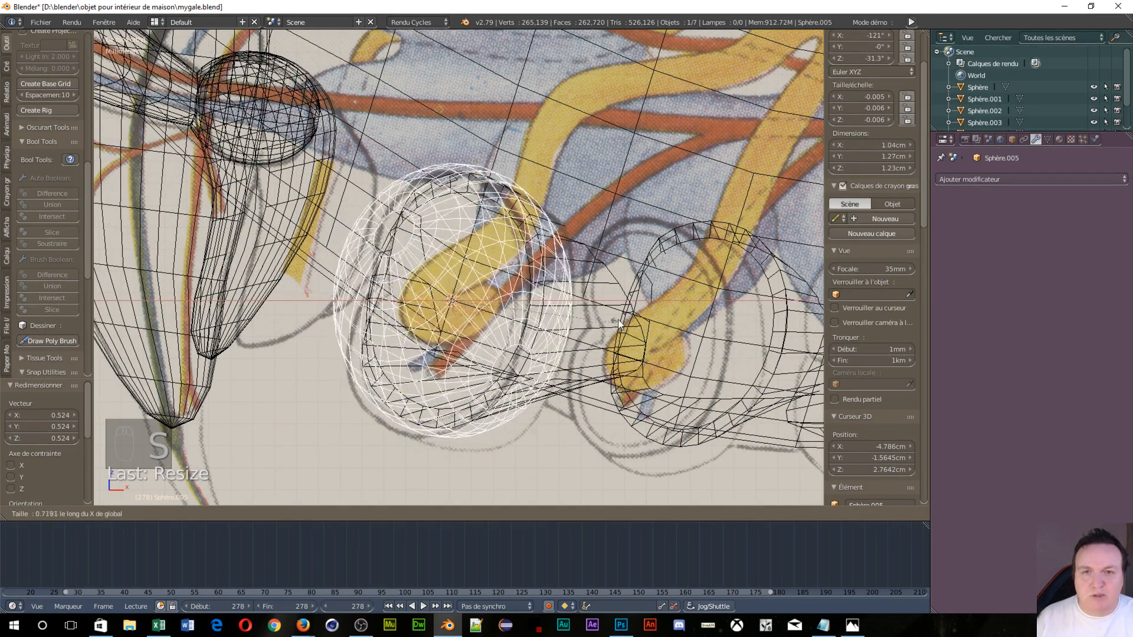
left_click(466, 296)
middle_click_drag(466, 297, 562, 366)
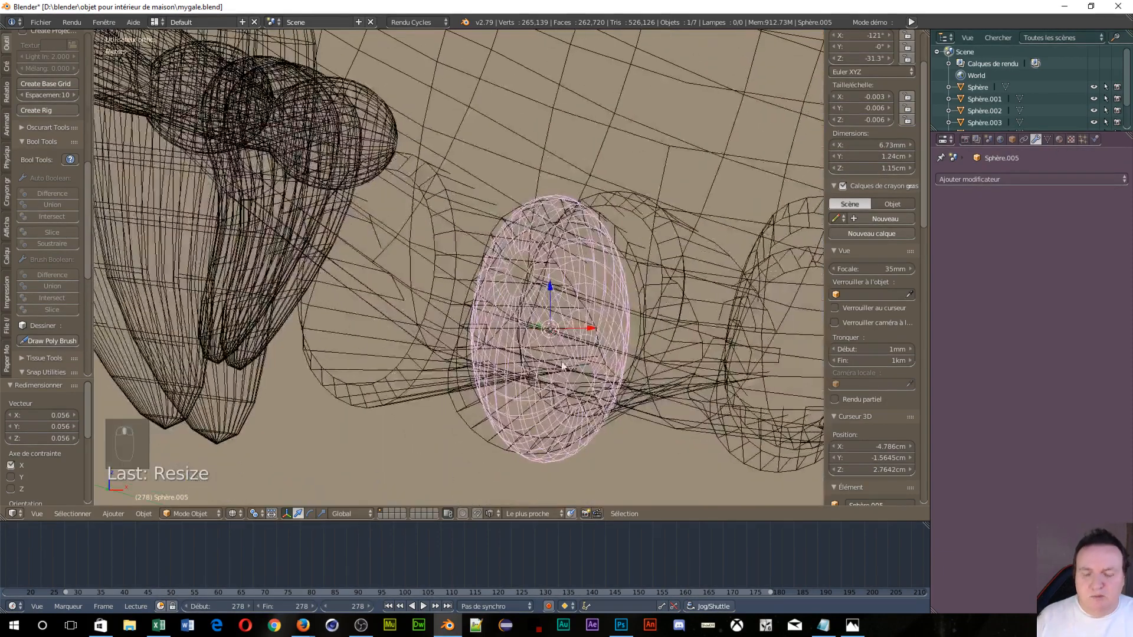
Display the model in solid shading and rotate the flattened sphere about 10.5° around the global Y axis.
left_click(233, 513)
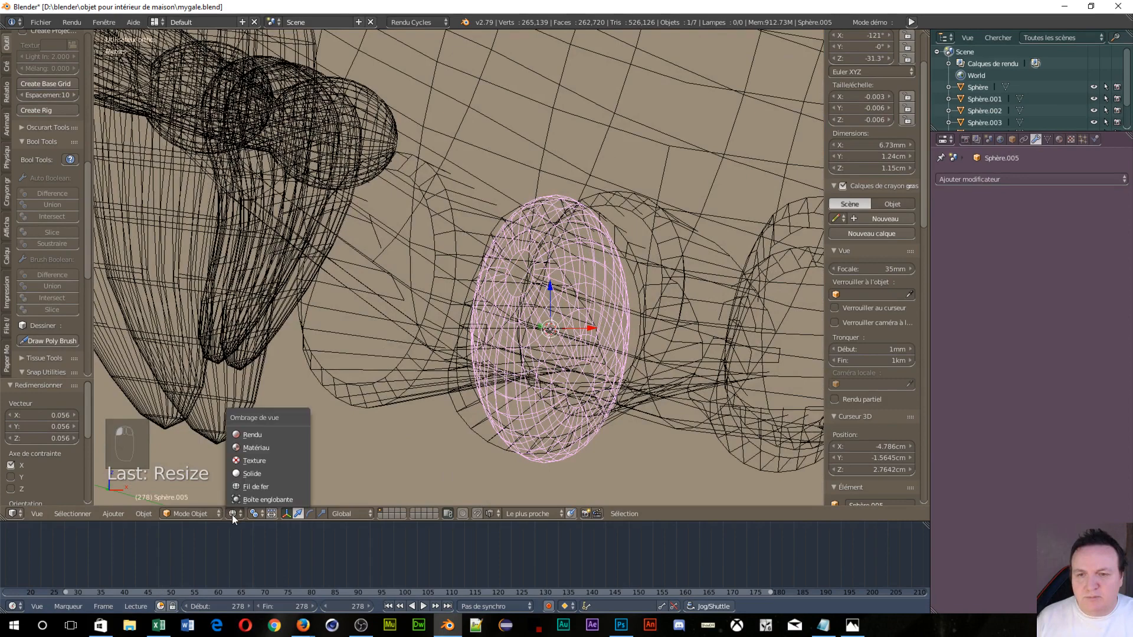
left_click(261, 477)
mouse_move(660, 436)
middle_mouse_down()
mouse_move(691, 462)
mouse_move(696, 434)
mouse_move(657, 407)
mouse_move(641, 430)
mouse_move(586, 441)
mouse_move(689, 446)
mouse_move(665, 459)
mouse_move(674, 426)
middle_mouse_up()
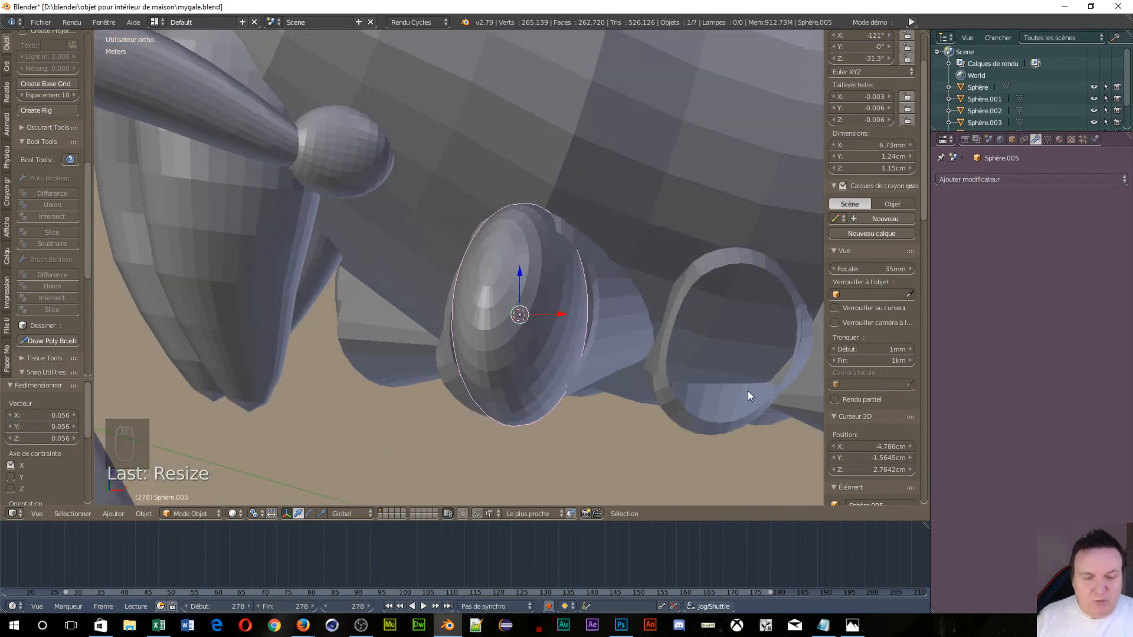
key("KP_1")
middle_click_drag(484, 207, 579, 250)
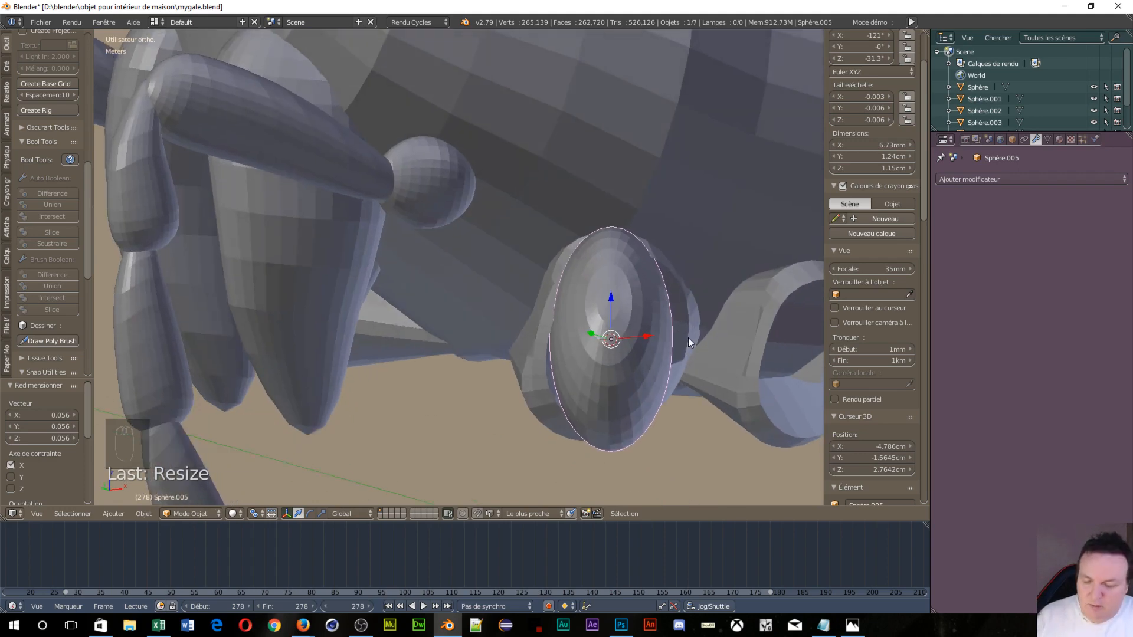
key("r")
key("y")
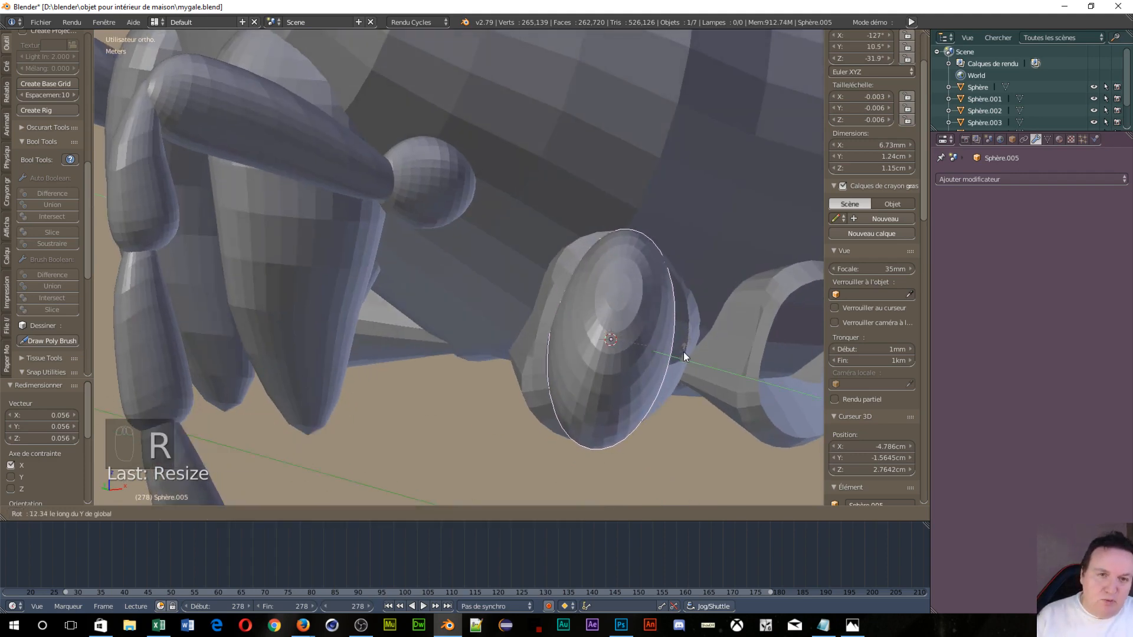
left_click(685, 351)
Move the flattened sphere about 0.403 mm along the global X axis within the front leg socket.
middle_click_drag(746, 345, 674, 342)
middle_click_drag(476, 343, 657, 372)
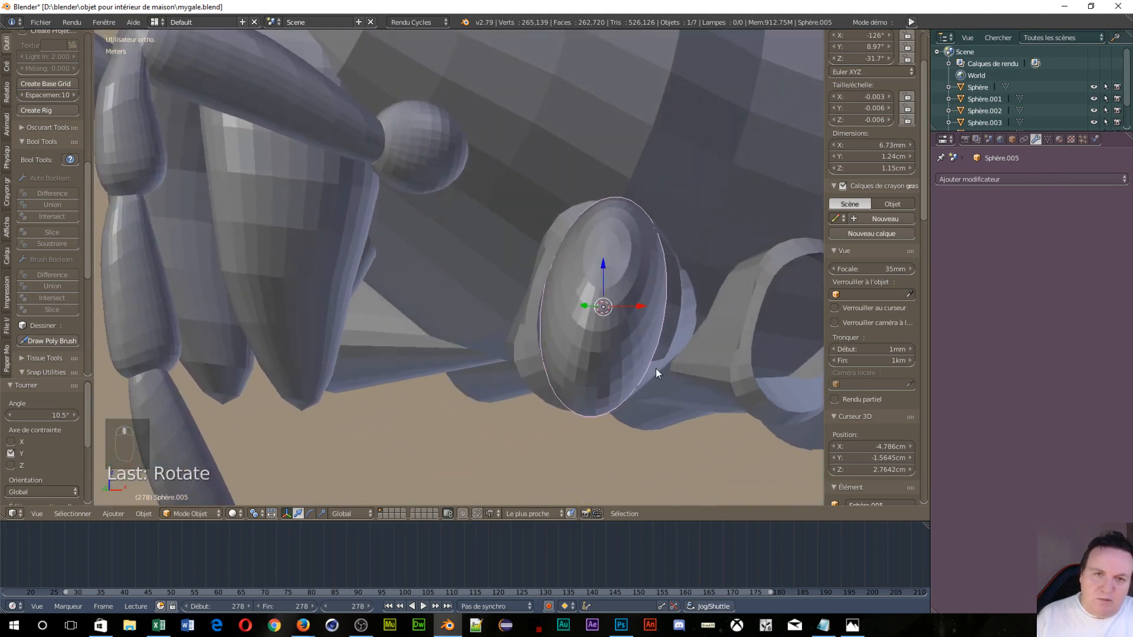
key("g")
key("x")
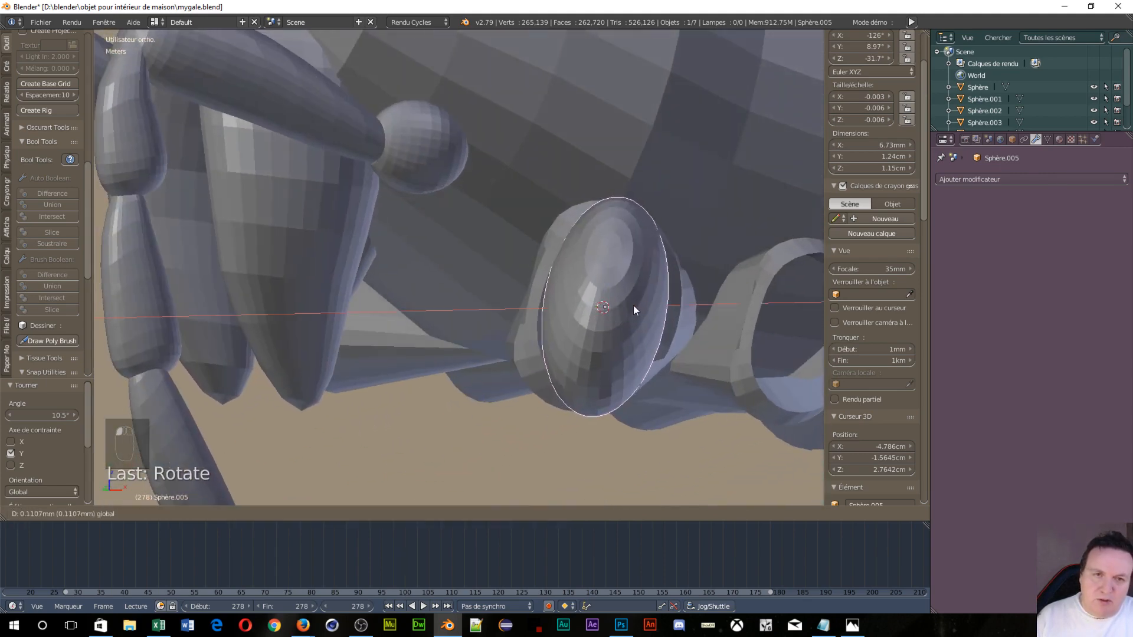
left_click(668, 321)
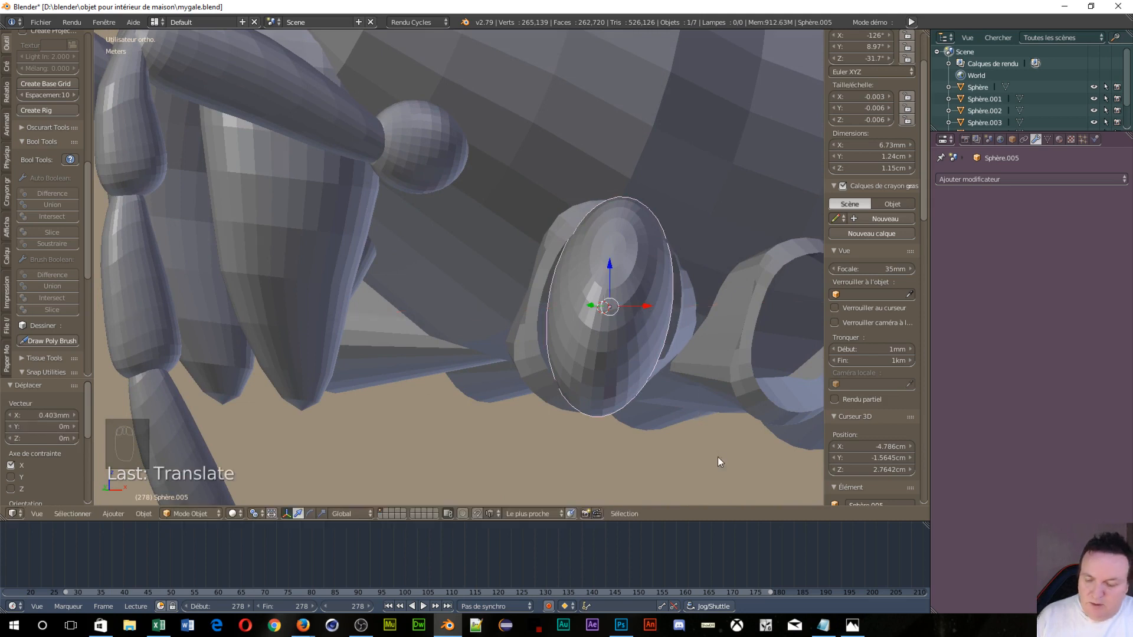
Scale the sphere by about 0.634 along global Z and about 1.358 along global X to match the socket opening.
key("s")
key("z")
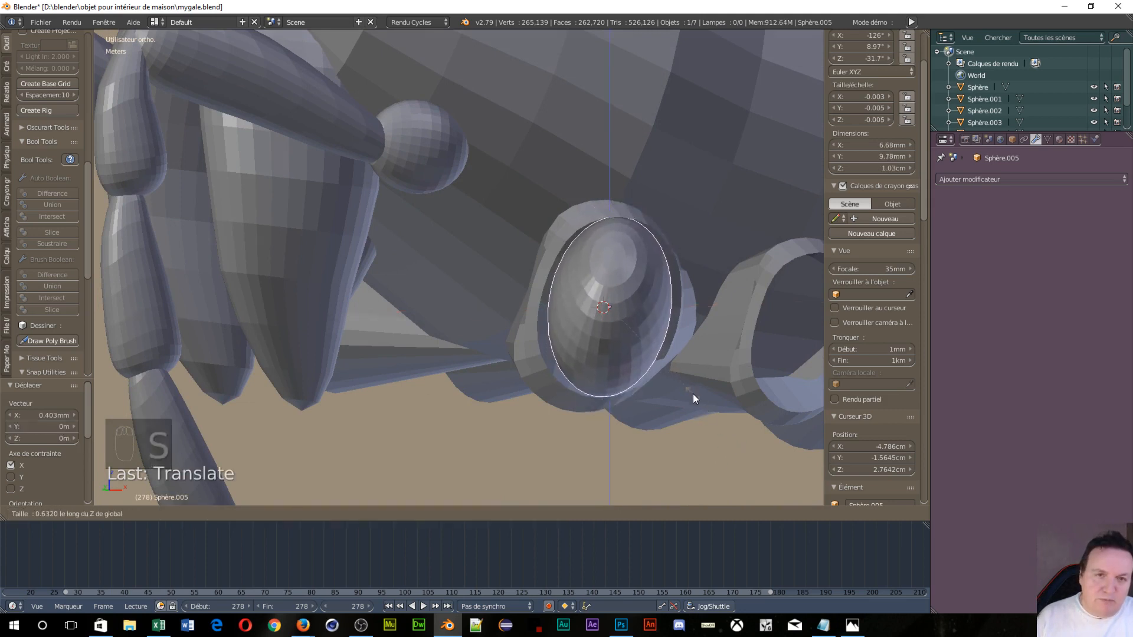
left_click(693, 394)
middle_click_drag(706, 389, 696, 387)
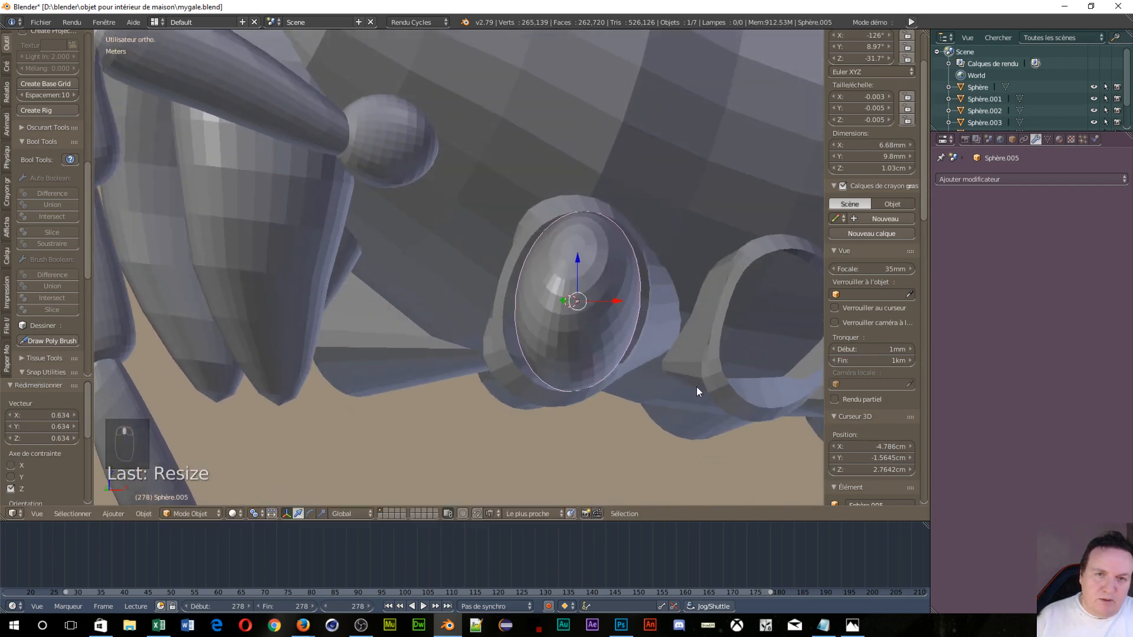
key("s")
key("x")
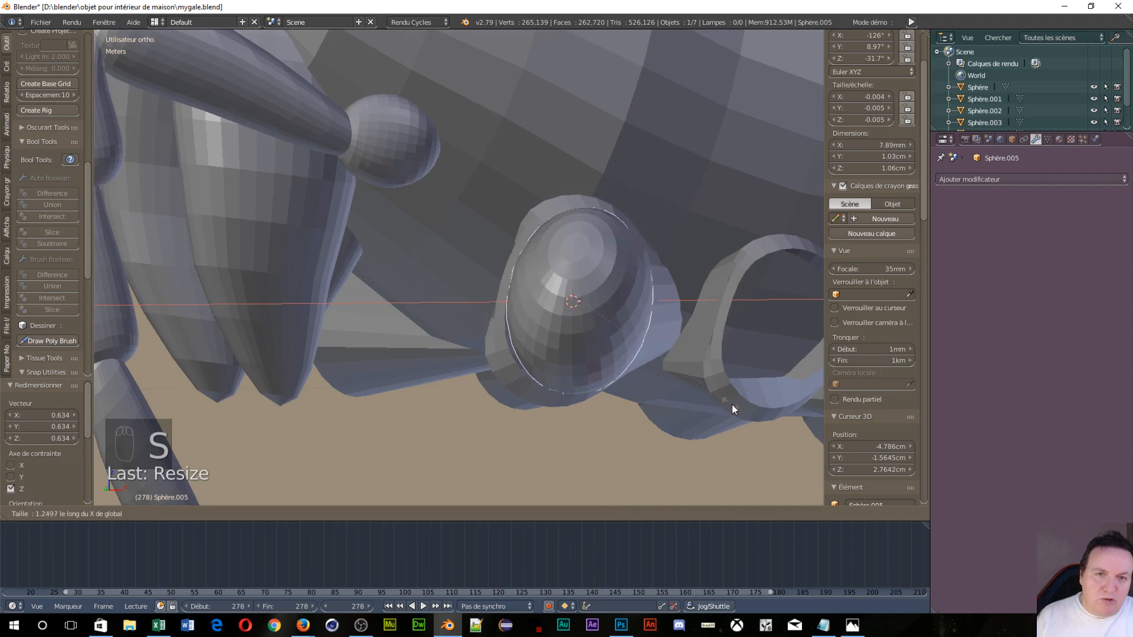
left_click(739, 416)
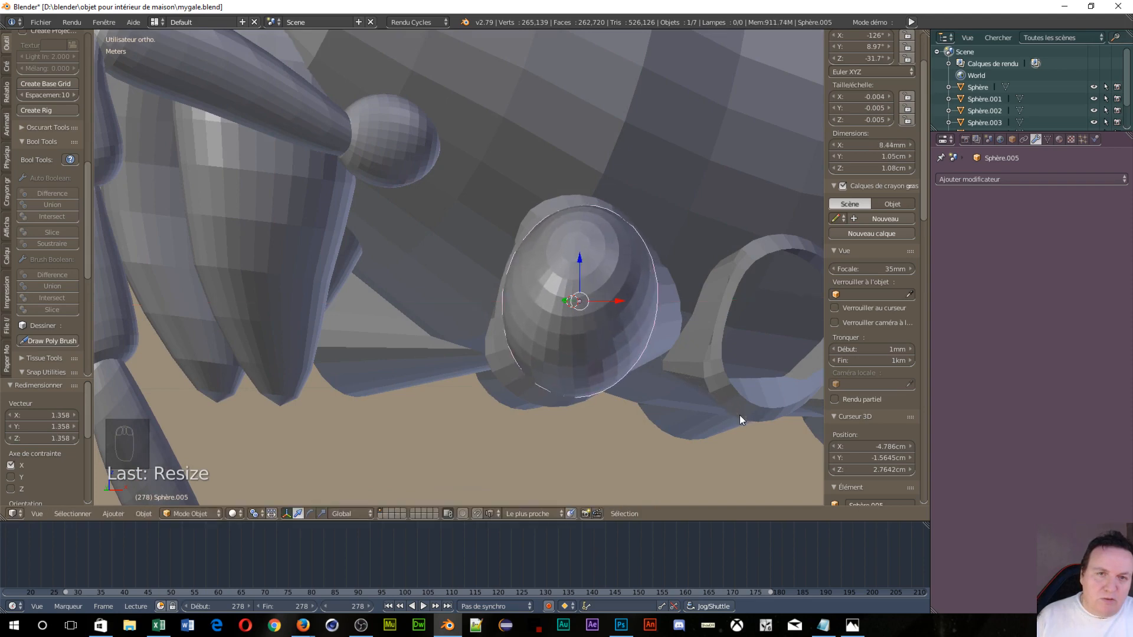
Nudge the sphere into the socket, raising it about 0.272 mm along Z, and scale it uniformly by about 0.949.
middle_click_drag(739, 415, 788, 358)
left_click_drag(538, 389, 531, 389)
middle_click_drag(558, 381, 588, 331)
left_click_drag(593, 168, 593, 169)
middle_click_drag(593, 168, 622, 275)
key("s")
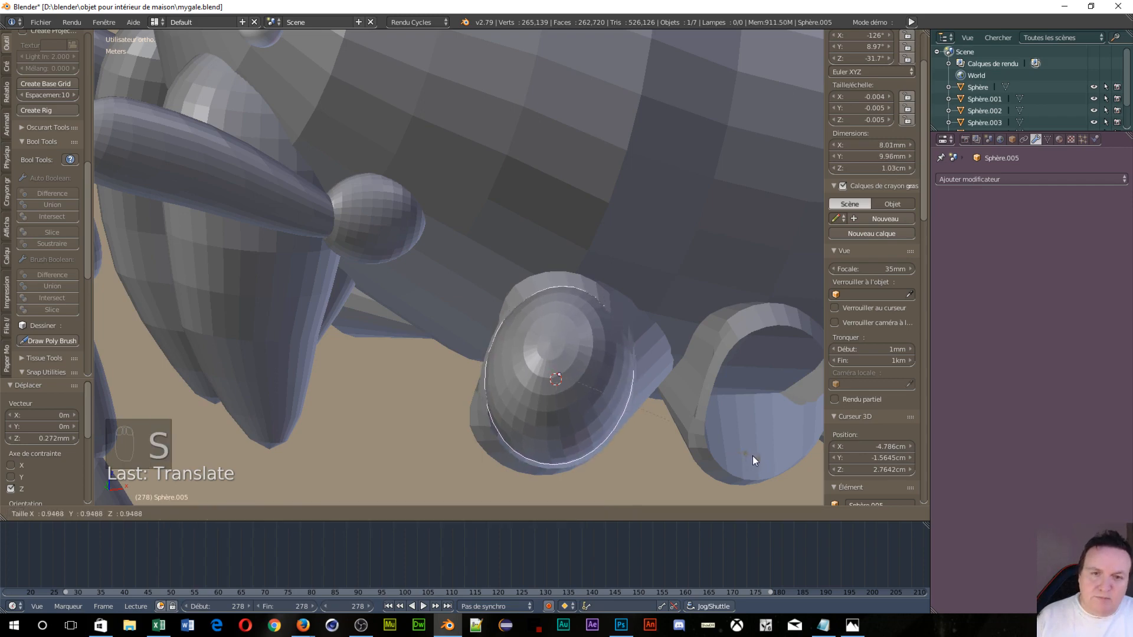
left_click(753, 456)
Lower the sphere about 0.411 mm along Z and scale it by about 0.912 along global X.
middle_click_drag(663, 400, 711, 232)
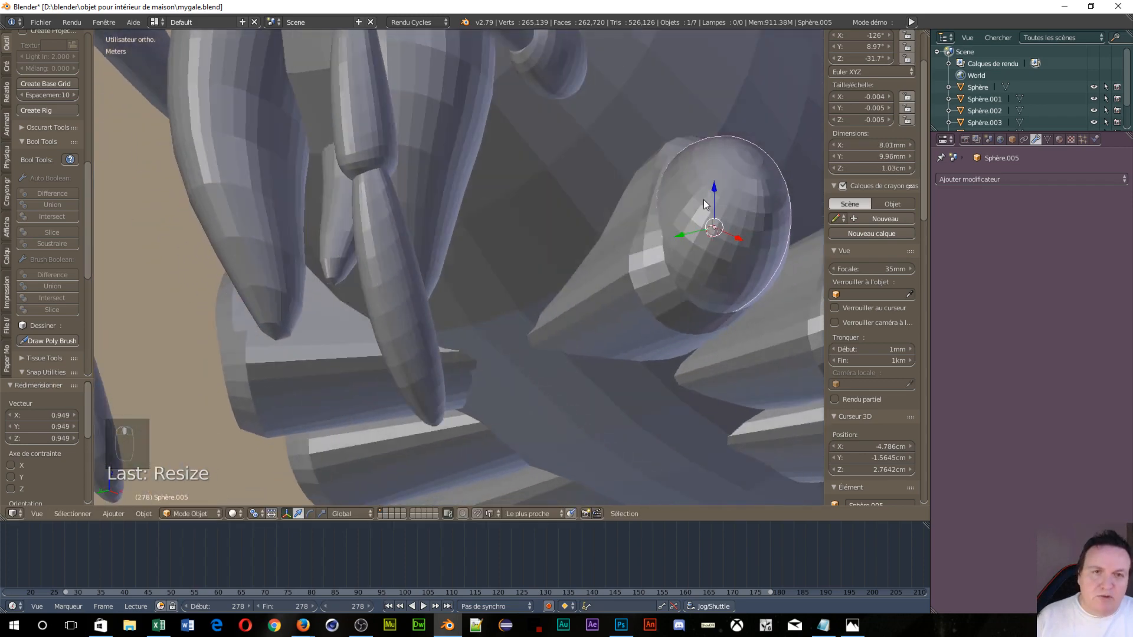
left_click_drag(713, 186, 711, 193)
middle_click_drag(802, 206, 796, 259)
key("s")
key("x")
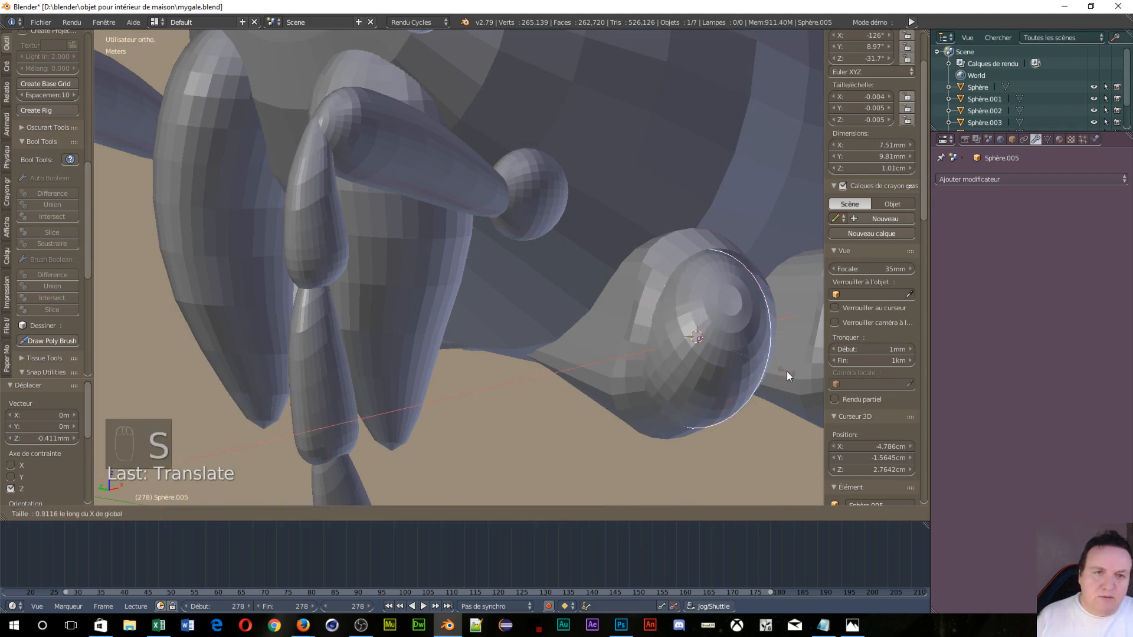
left_click(787, 370)
Scale the sphere uniformly by about 1.04 and raise it about 0.183 mm along Z in the socket.
middle_click_drag(791, 328, 628, 281)
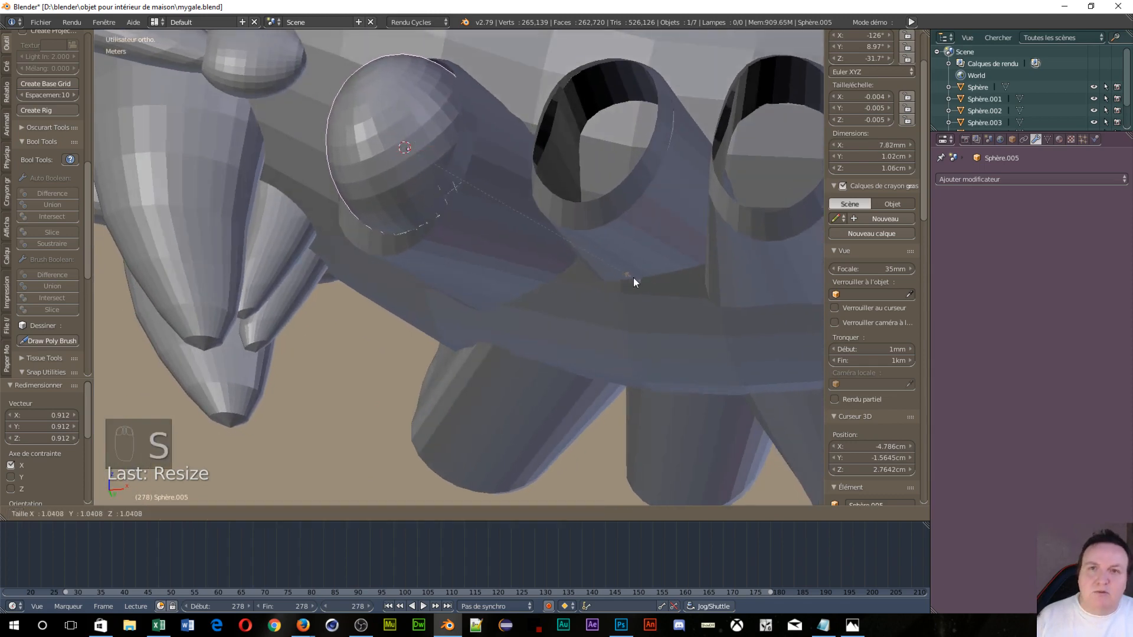
left_click(634, 282)
left_click_drag(412, 113, 409, 112)
Display the model as wireframe in the left orthographic view and open the sphere's mesh in Edit Mode.
middle_click_drag(410, 112, 424, 212)
scroll(425, 212, "down", 5)
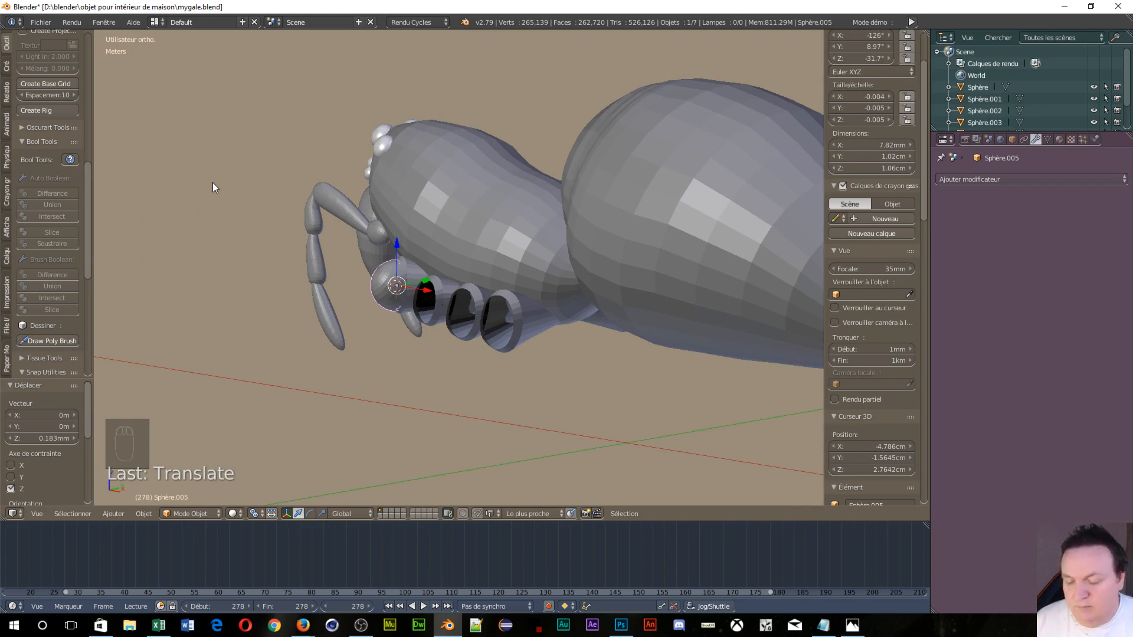
key("z")
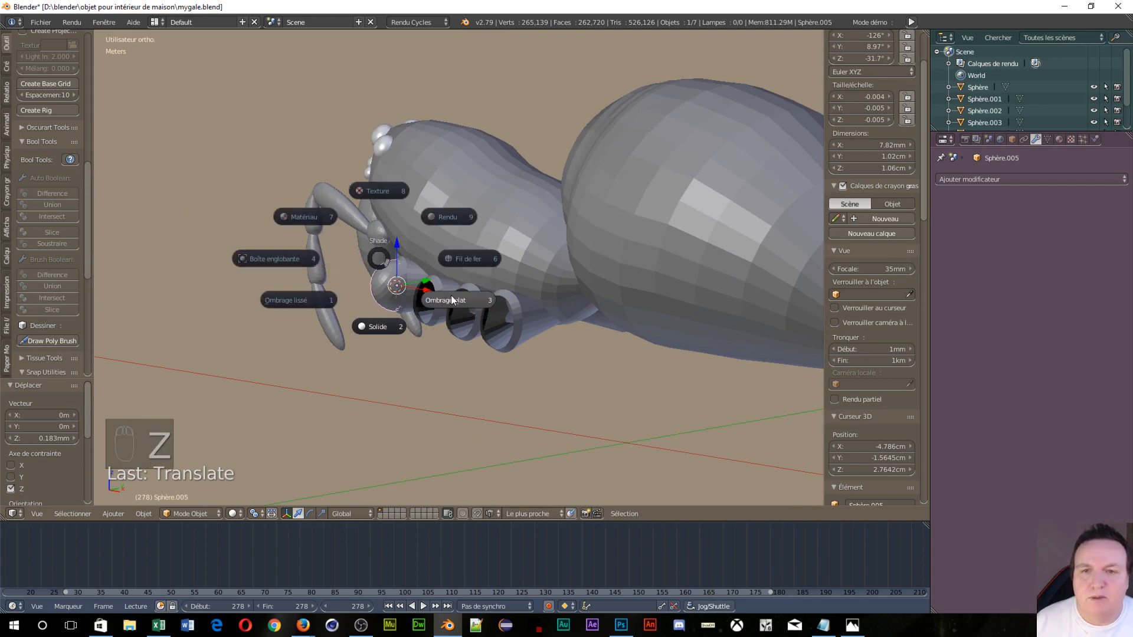
left_click(472, 262)
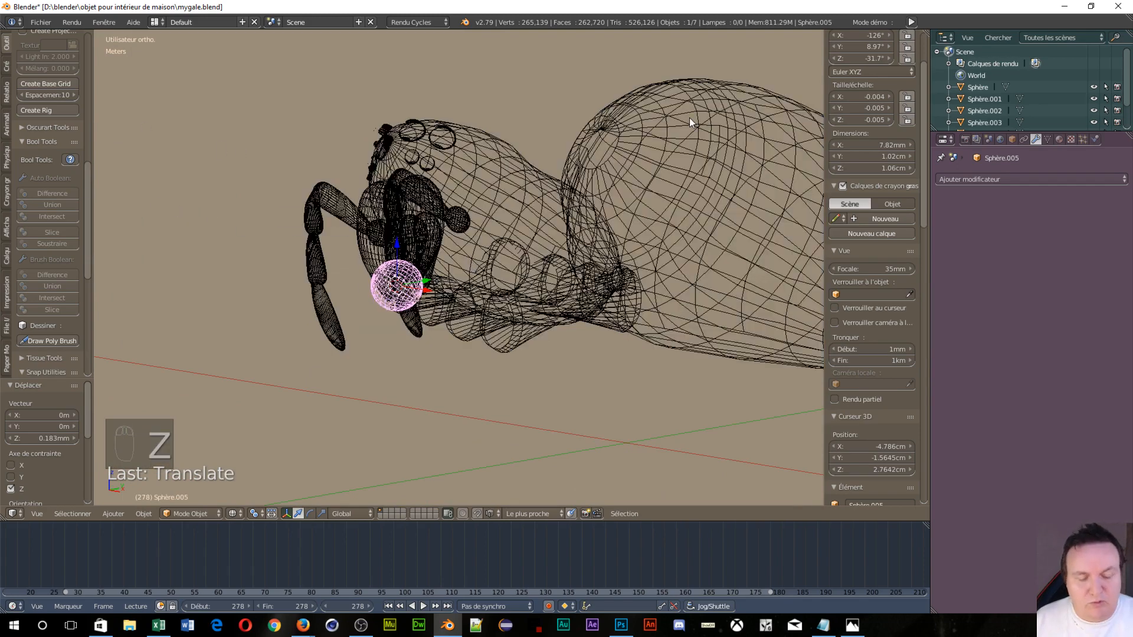
key("ctrl+KP_3")
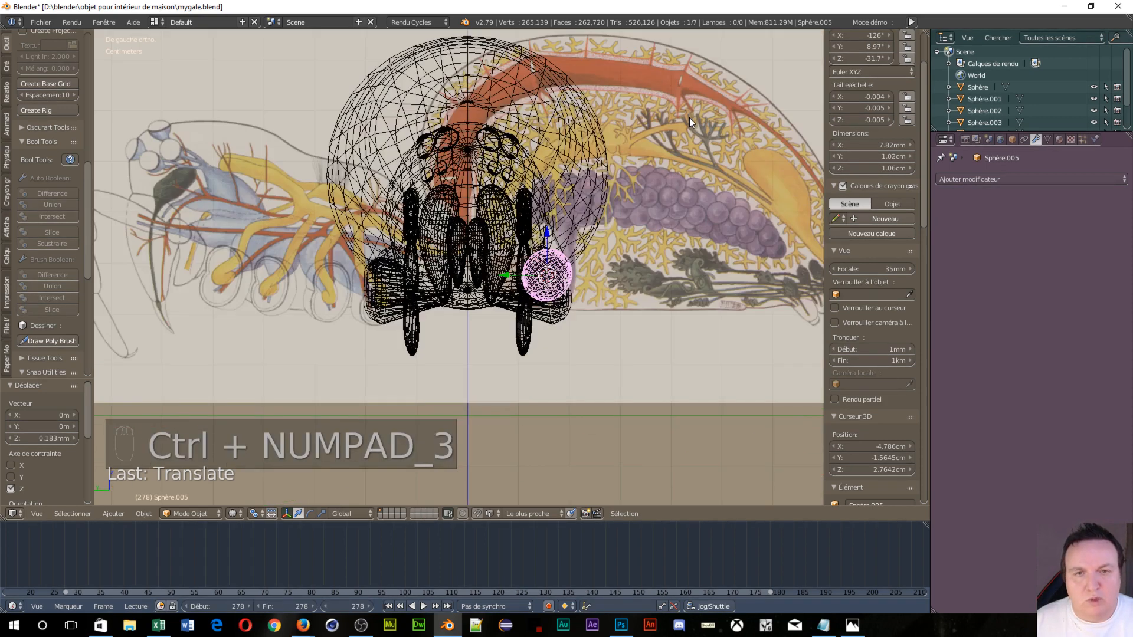
key("Tab")
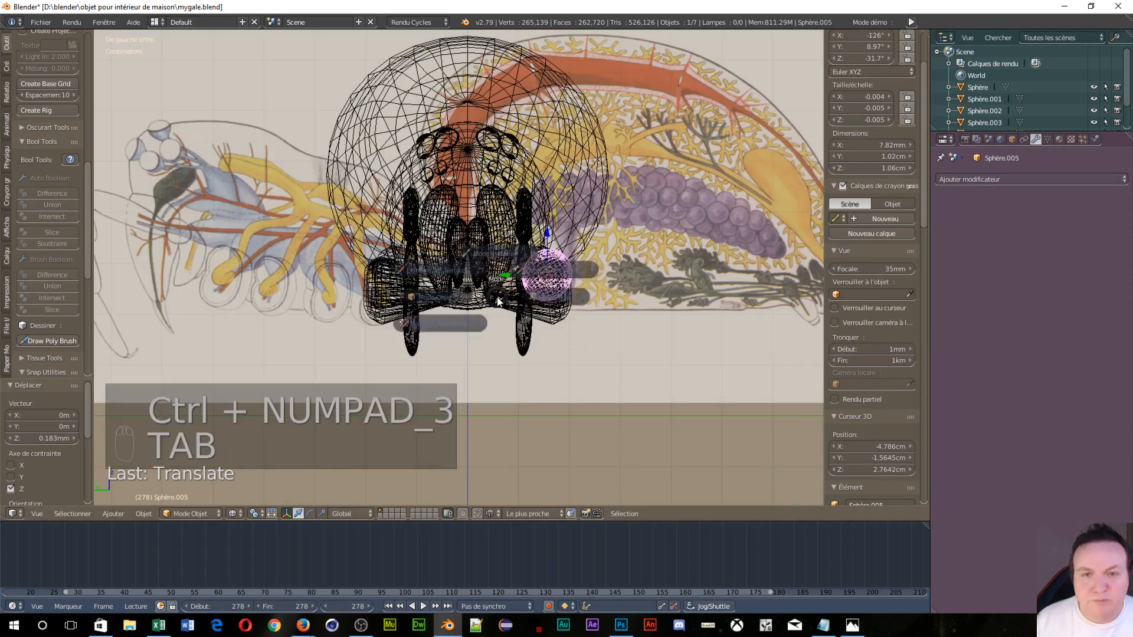
Select the single vertex at the sphere's outward-facing upper pole.
scroll(626, 329, "up", 6)
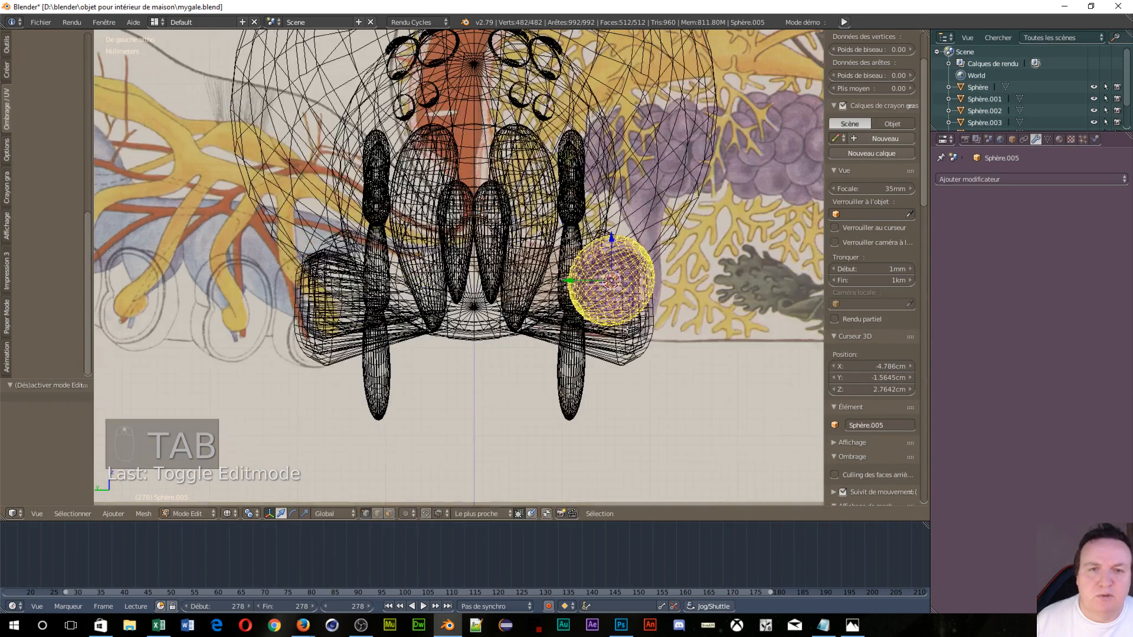
middle_click_drag(657, 310, 170, 370, "shift")
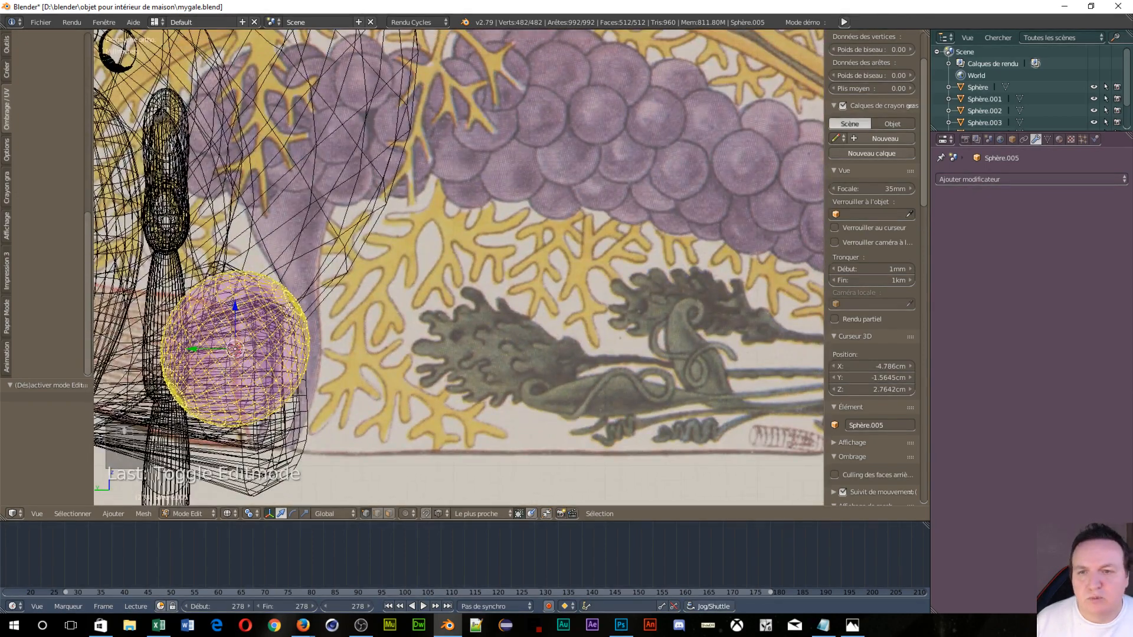
right_click(296, 301)
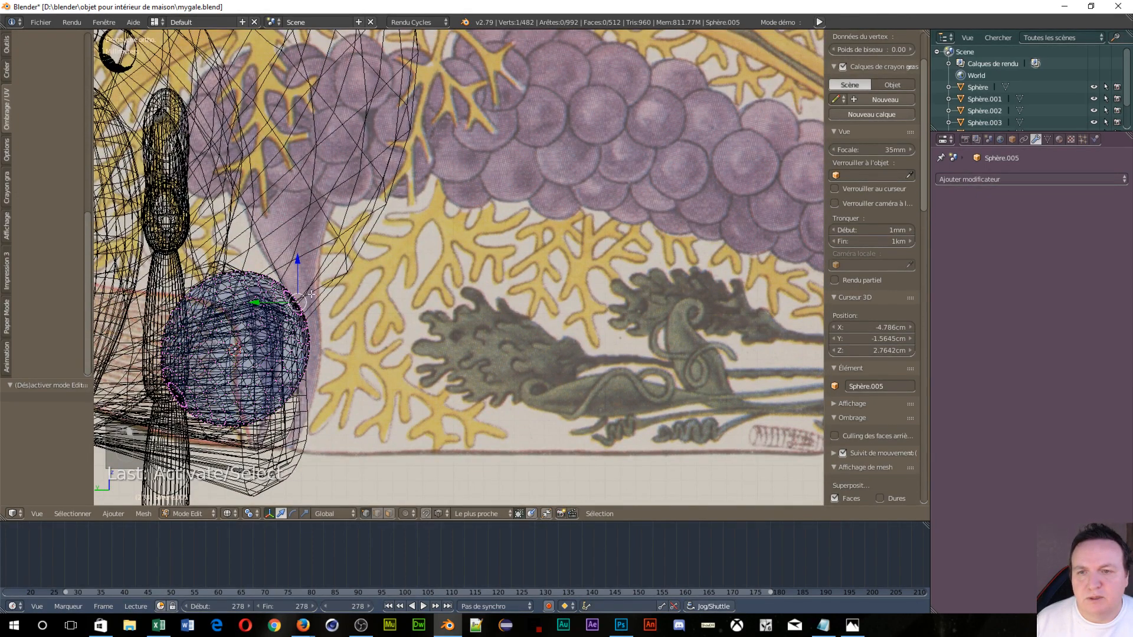
right_click(293, 303)
scroll(347, 285, "down", 2)
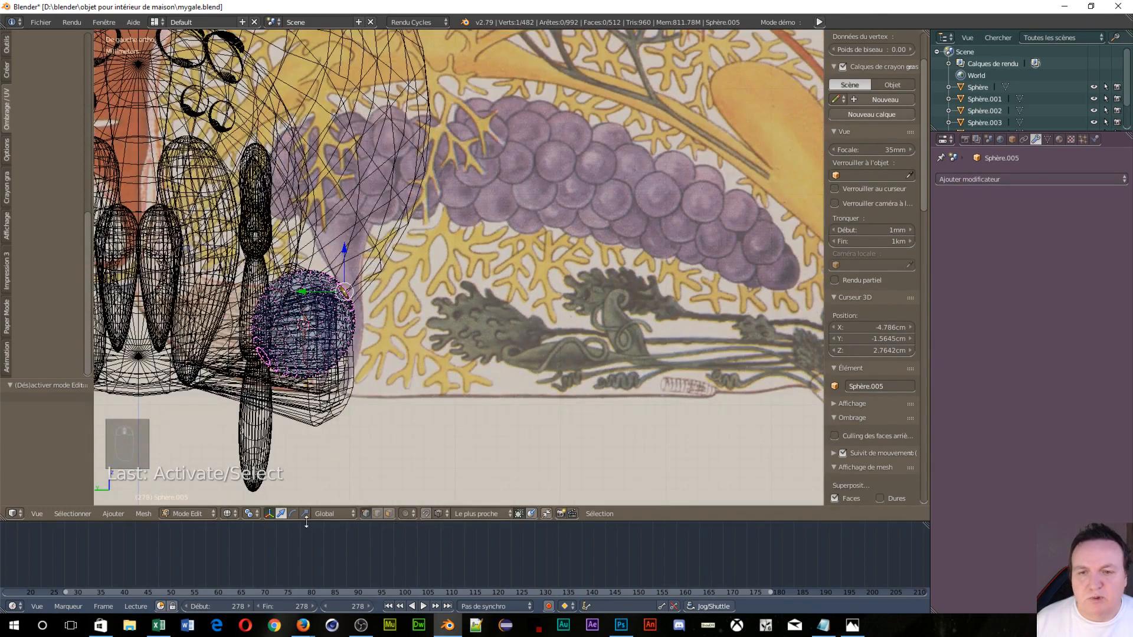
Set the transform orientation to Normal and turn on proportional editing.
left_click(319, 513)
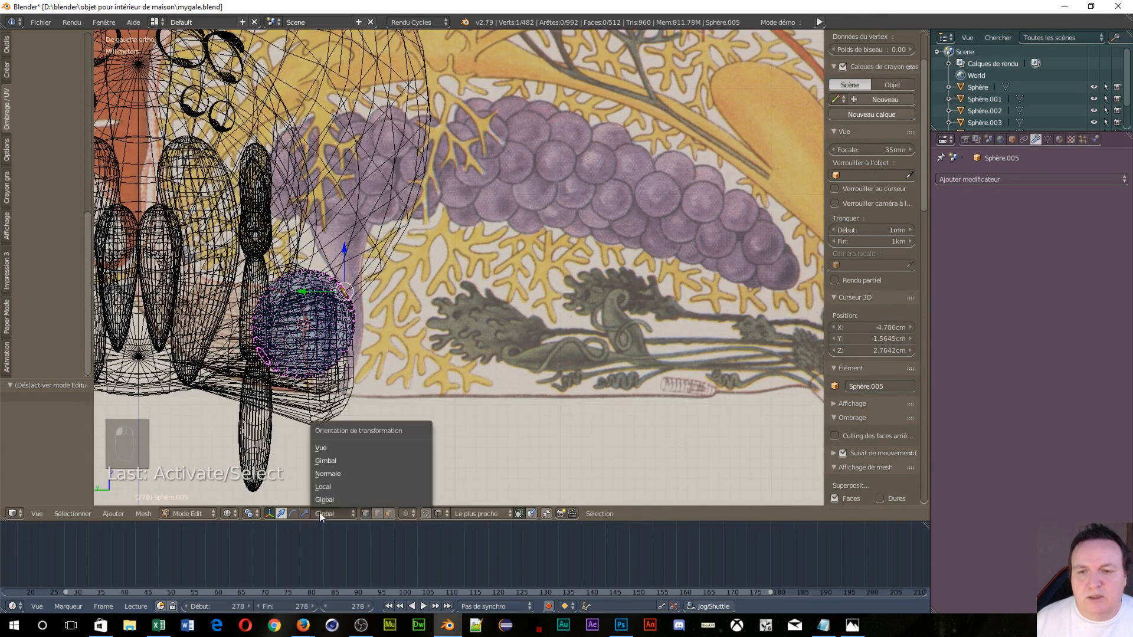
left_click(339, 474)
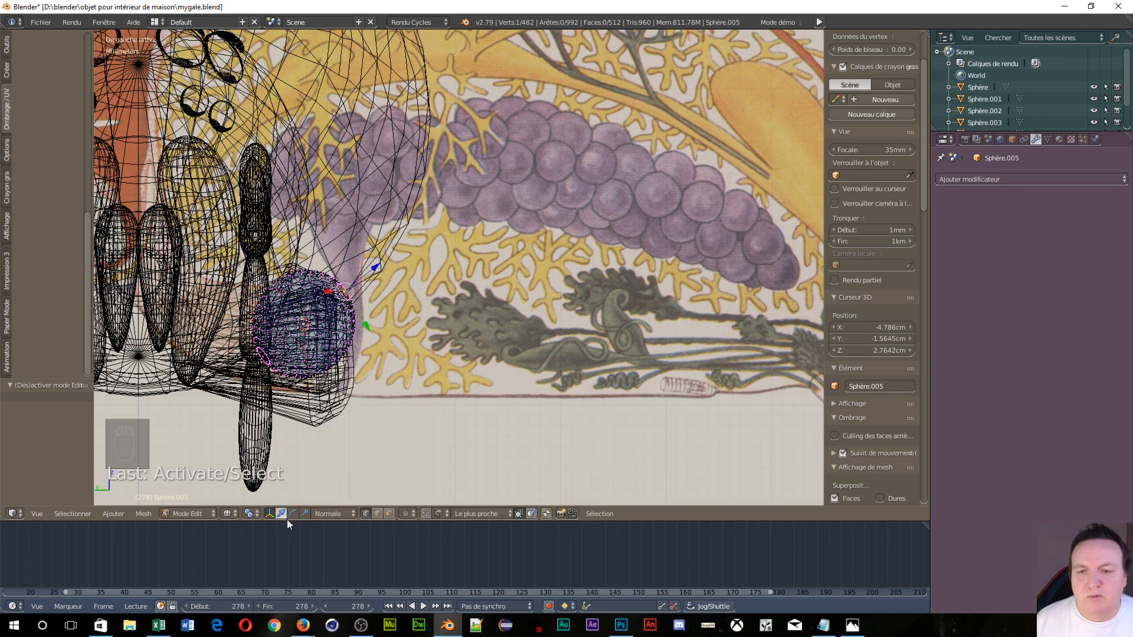
left_click(403, 517)
left_click(472, 486)
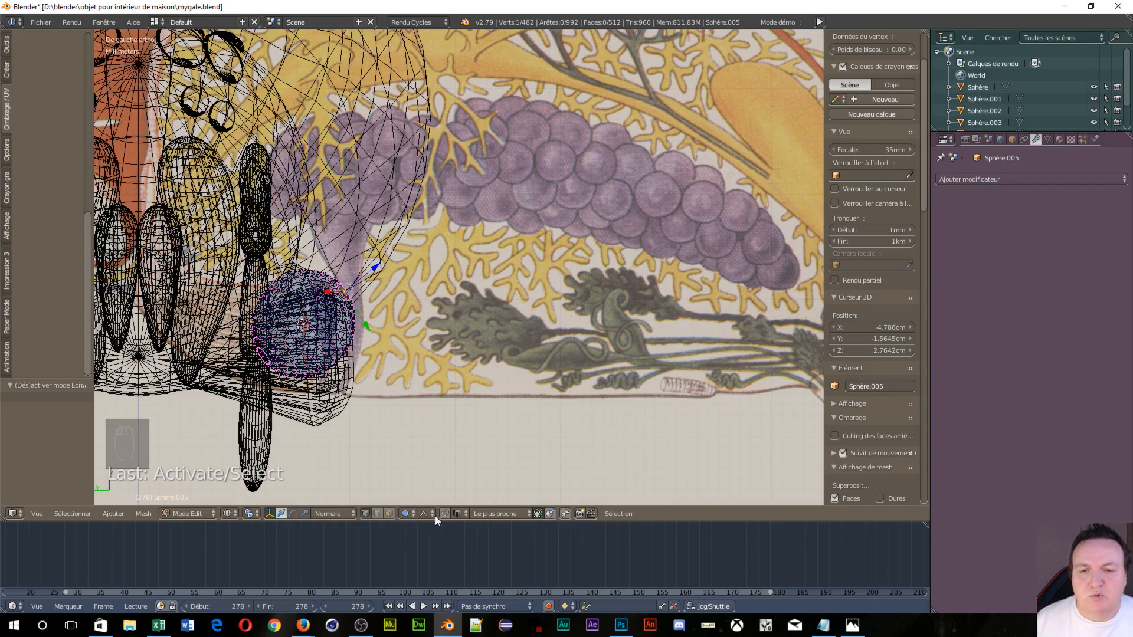
Pull the sphere's pole vertex outward along its normal Z axis with smooth proportional falloff, forming a leg segment about 3.88 cm long.
scroll(419, 489, "down", 3)
middle_click_drag(419, 489, 392, 324)
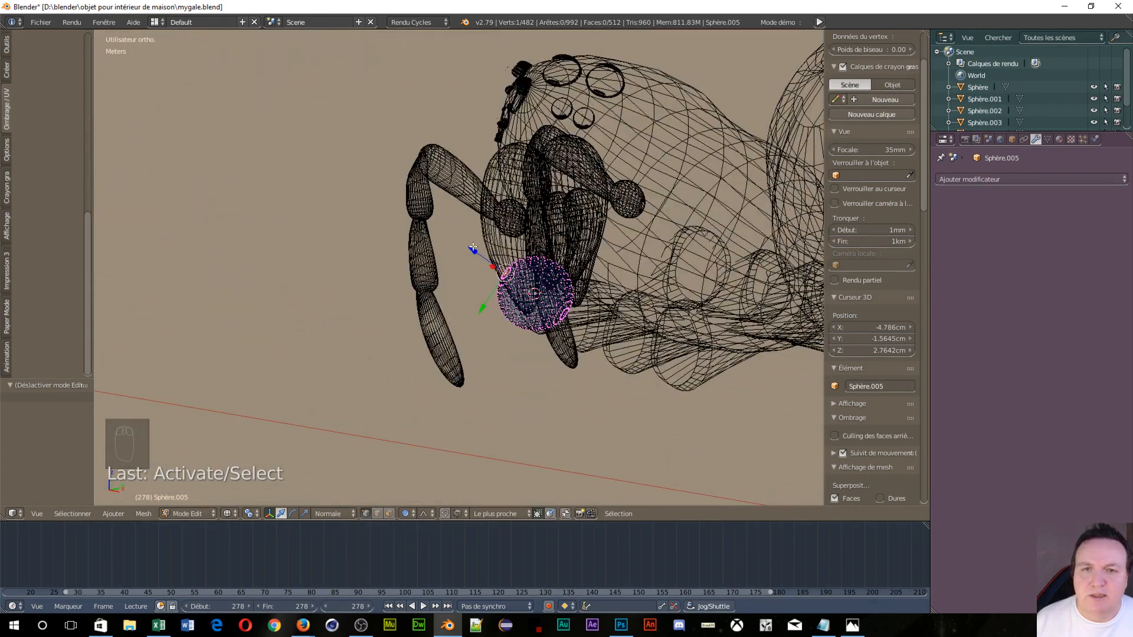
left_click_drag(474, 251, 270, 141)
key("ctrl")
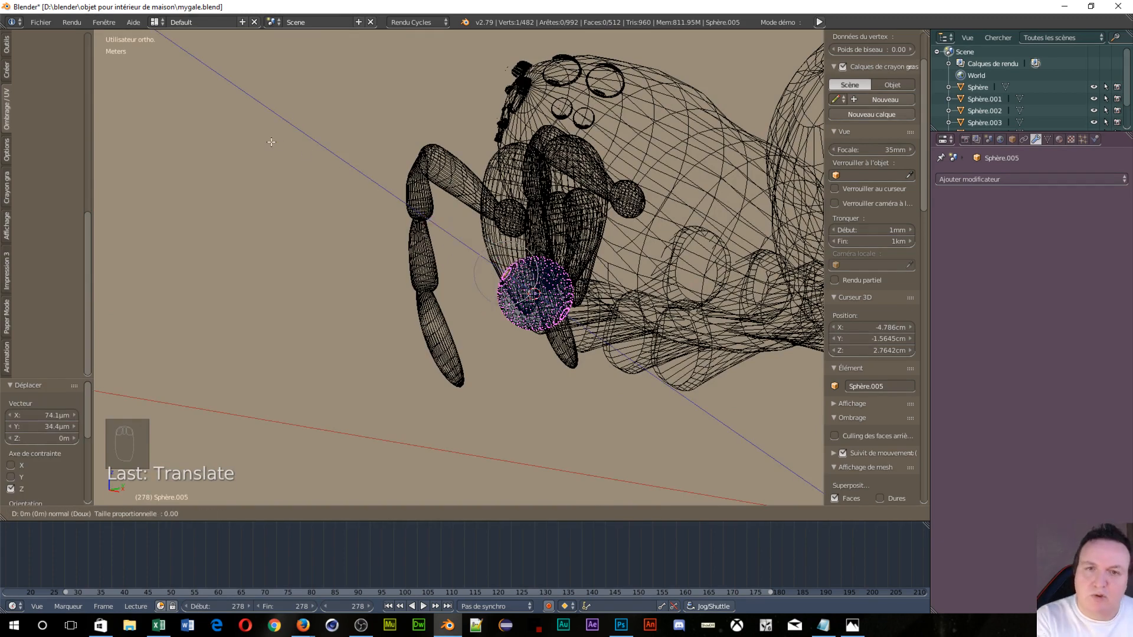
scroll(272, 142, "down", 4)
left_click_drag(271, 141, 209, 126)
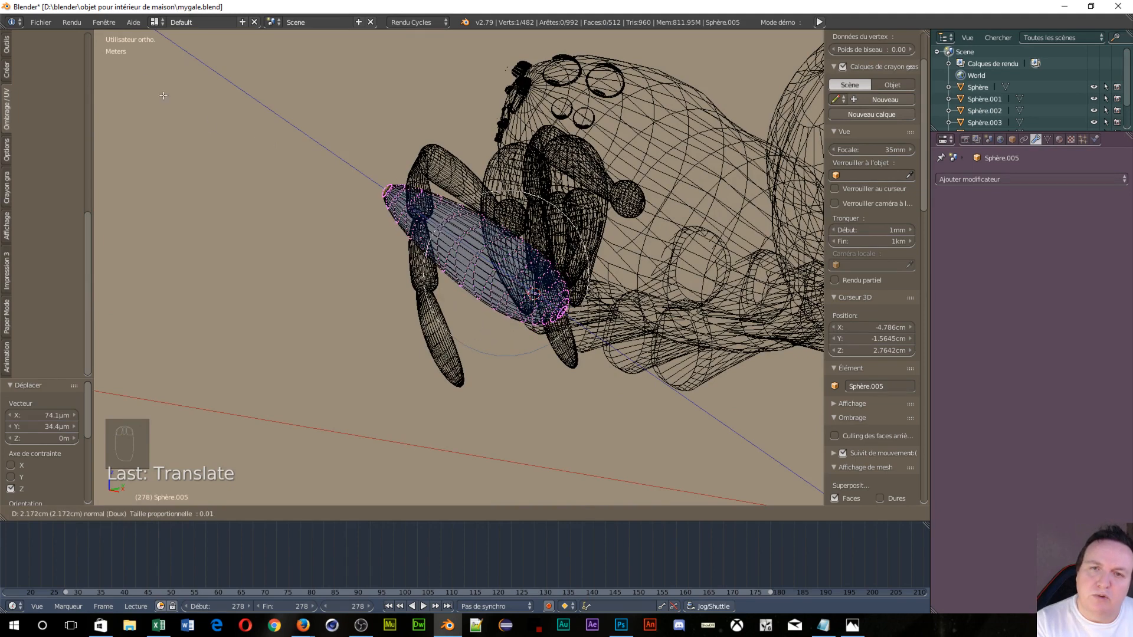
mouse_move(164, 95)
left_mouse_down()
mouse_move(118, 46)
mouse_move(158, 74)
left_mouse_up()
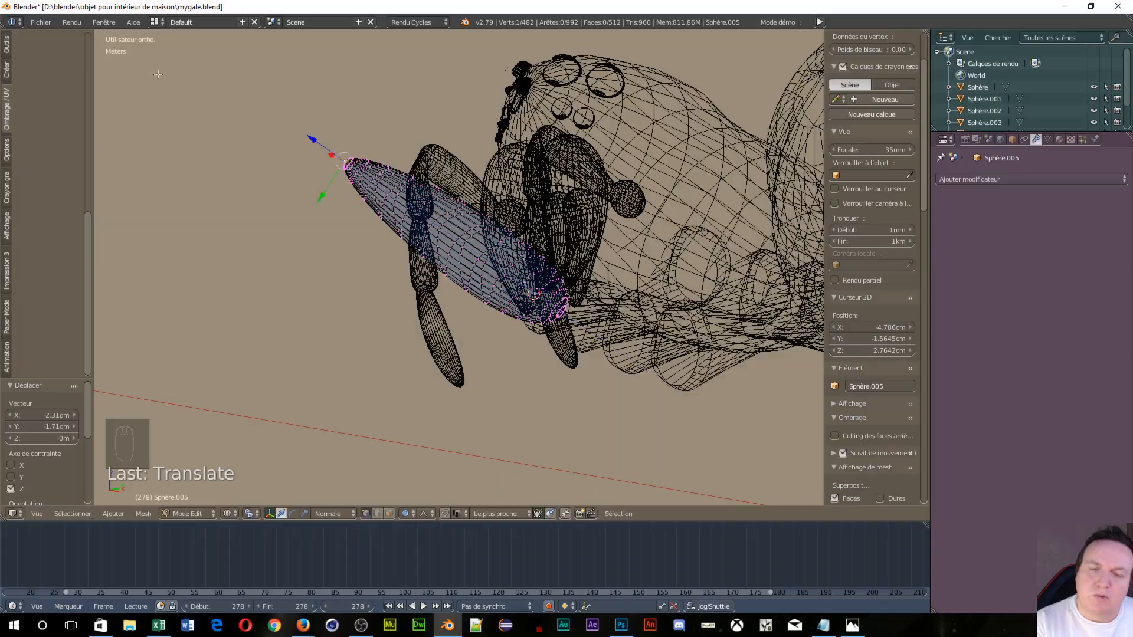
Deselect all vertices of the stretched leg segment and return to Object Mode.
middle_click_drag(159, 74, 548, 291)
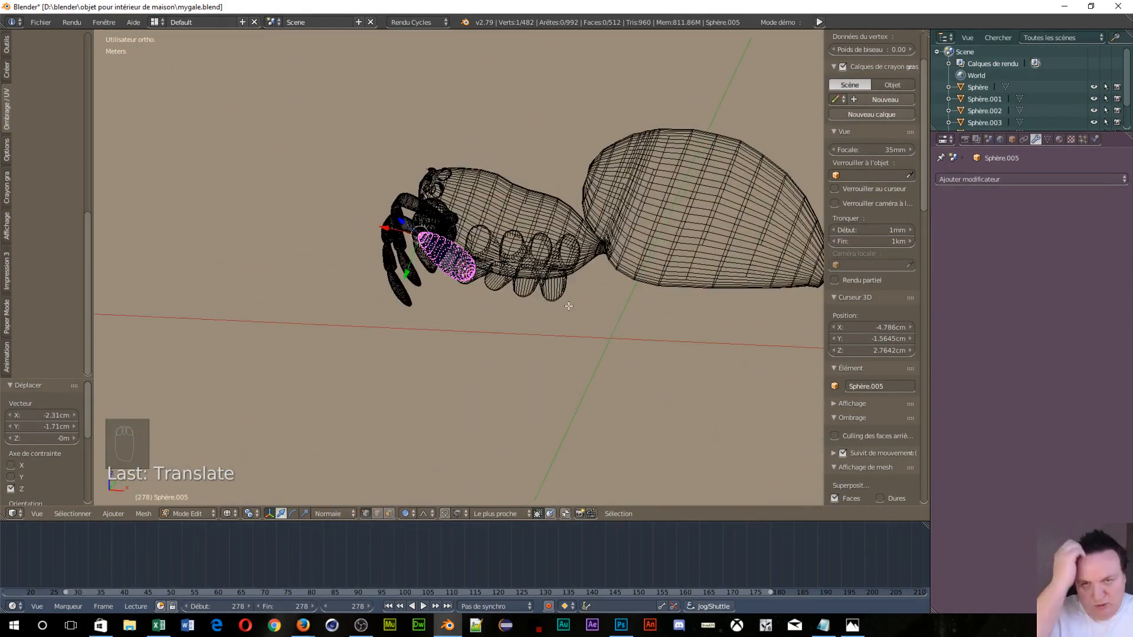
middle_click_drag(573, 373, 489, 340)
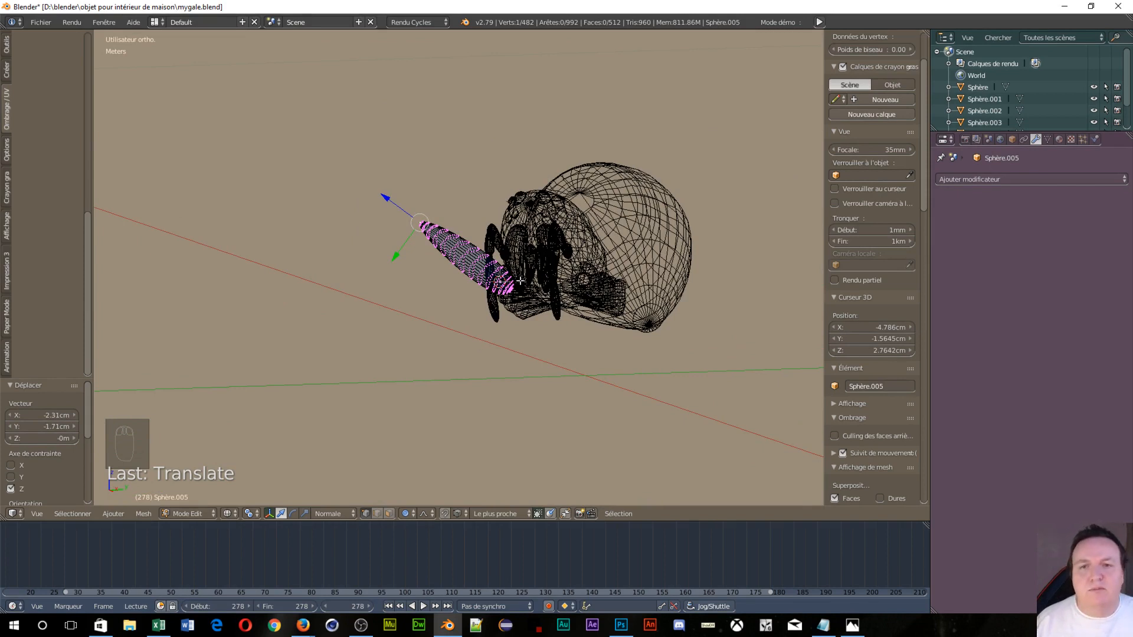
key("a")
key("Tab")
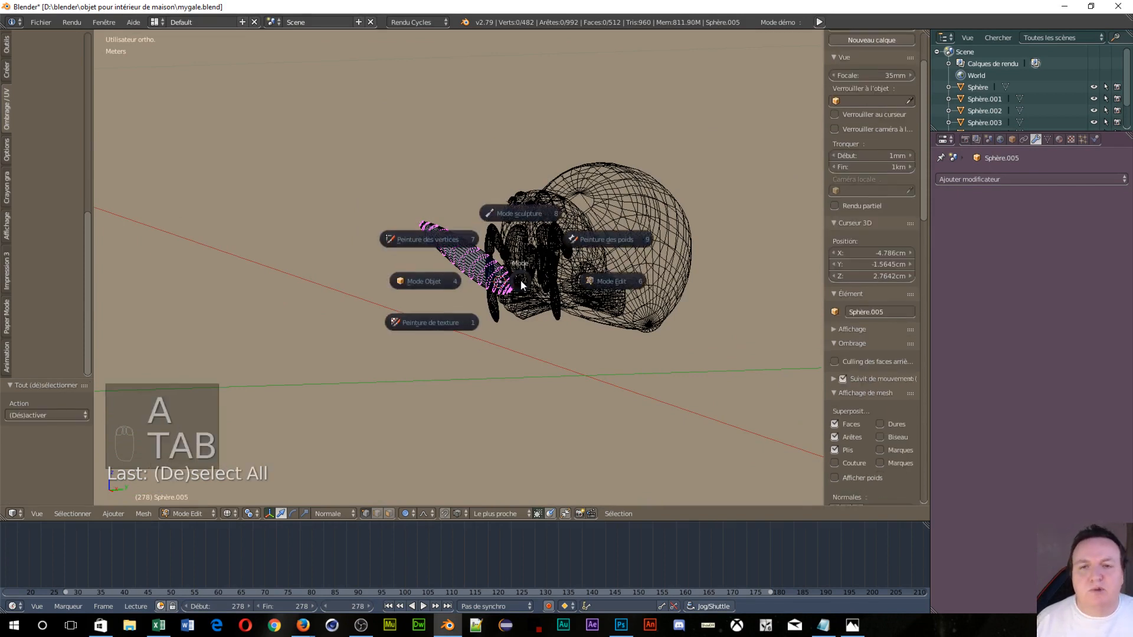
left_click(429, 282)
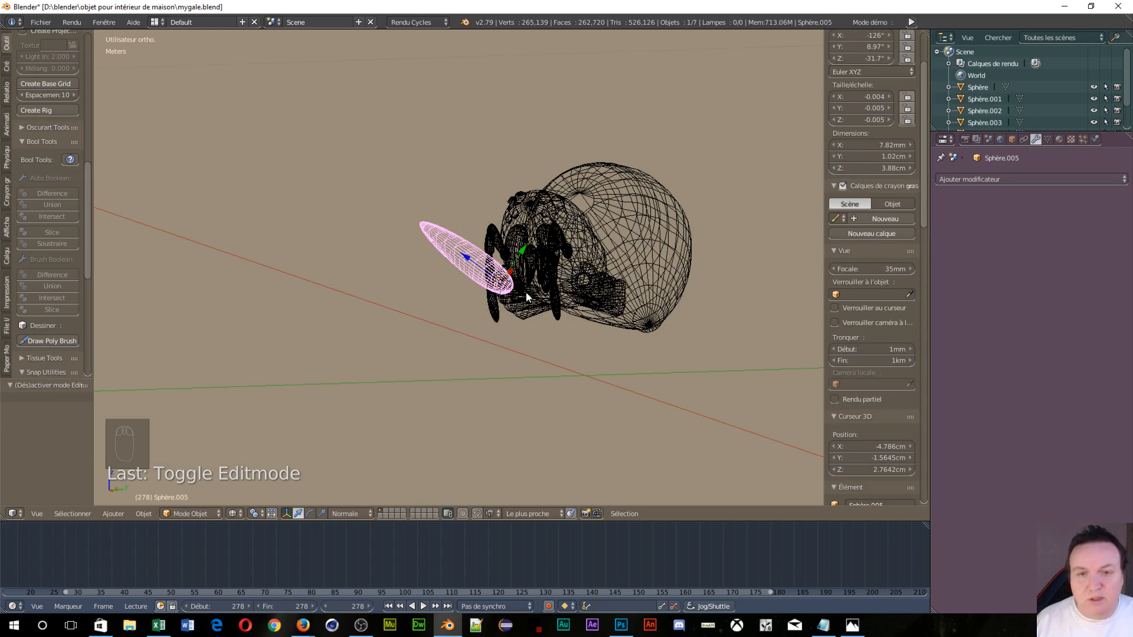
Duplicate the leg segment and move the copy about 3.09 cm outward along its normal Z axis.
key("shift+d")
left_click(525, 298)
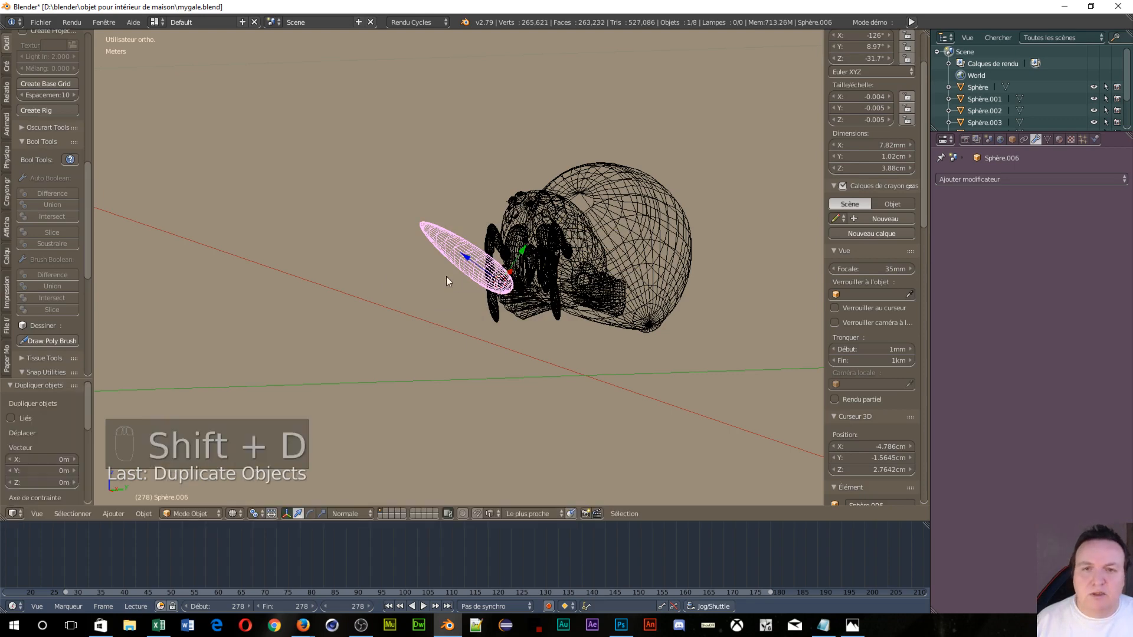
scroll(479, 289, "up", 3)
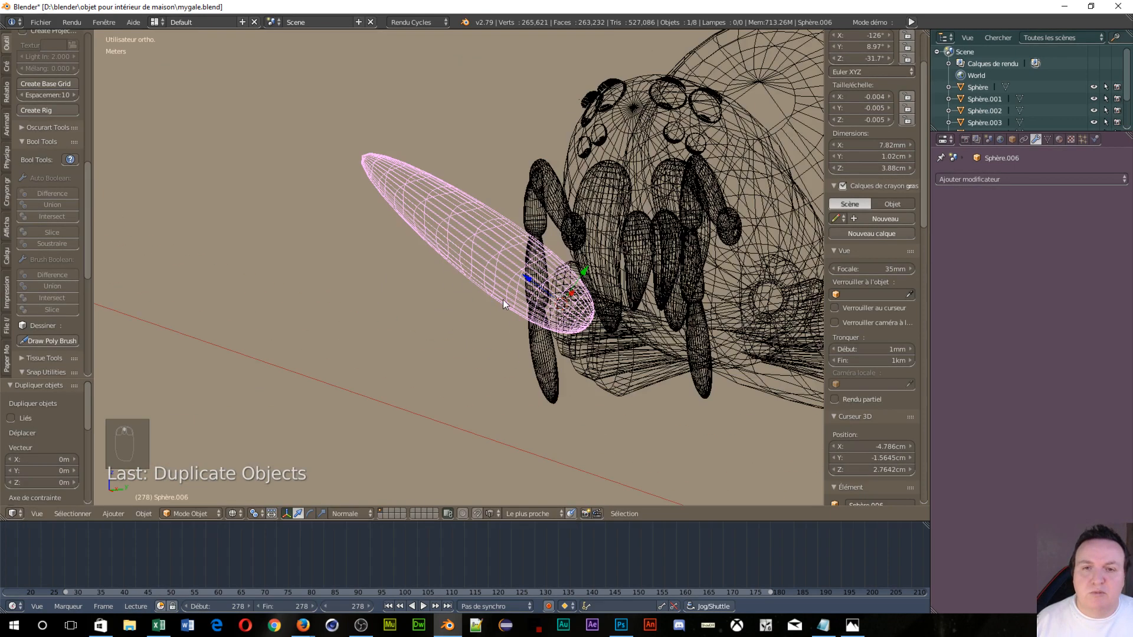
left_click_drag(525, 277, 322, 169)
left_click(322, 169)
middle_click_drag(324, 169, 419, 308)
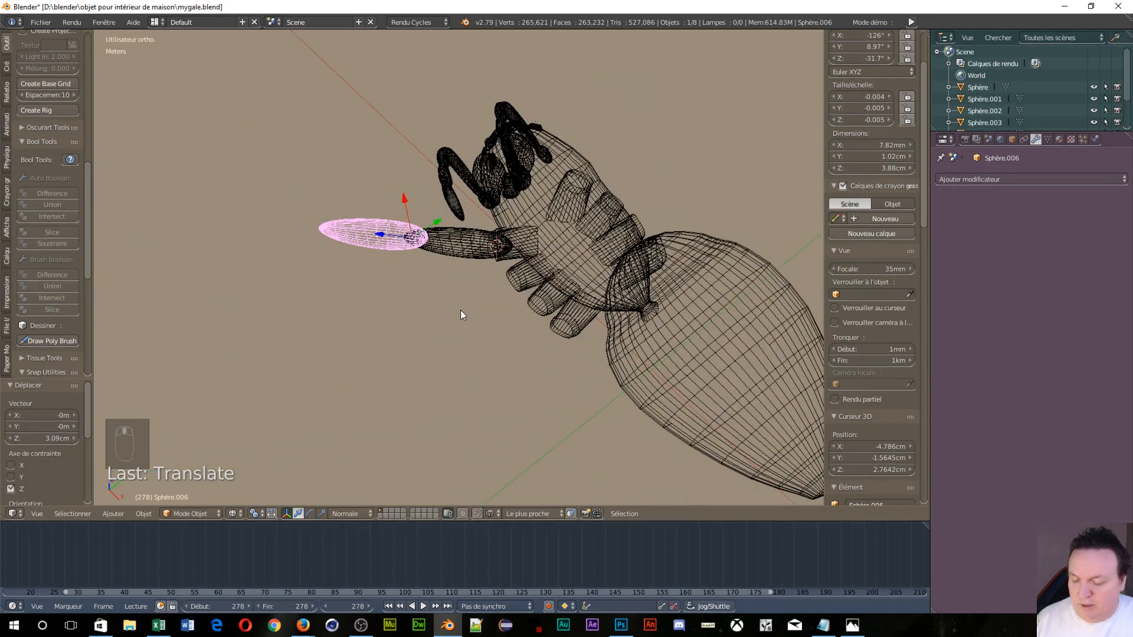
Scale the copied segment uniformly by about 0.627 and shorten it along its own Z axis by about 0.617.
key("s")
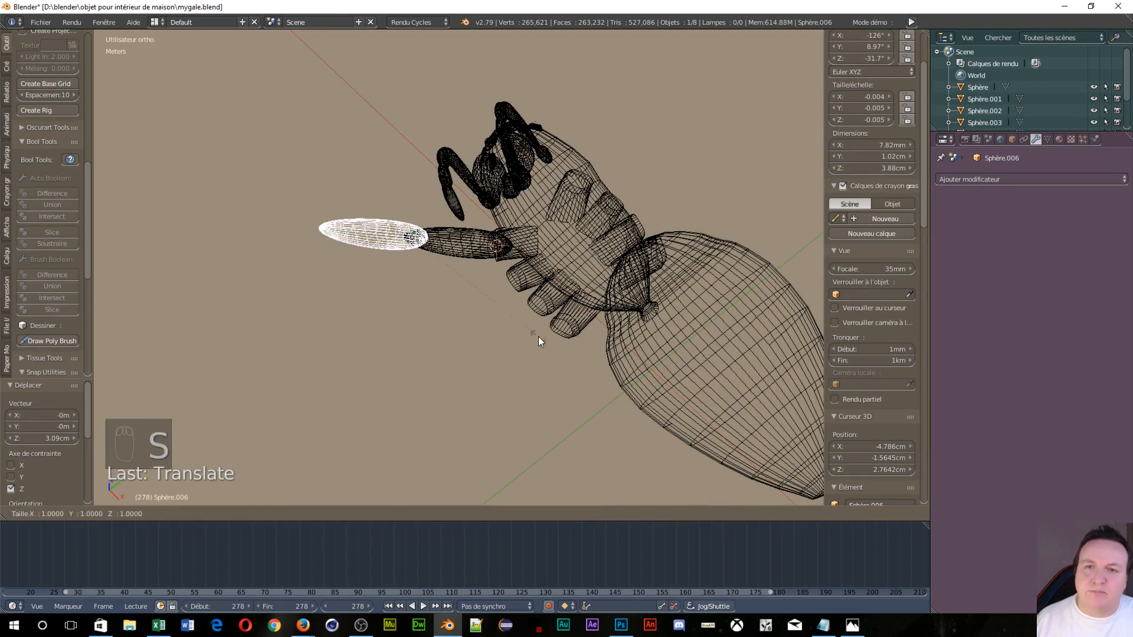
left_click(485, 306)
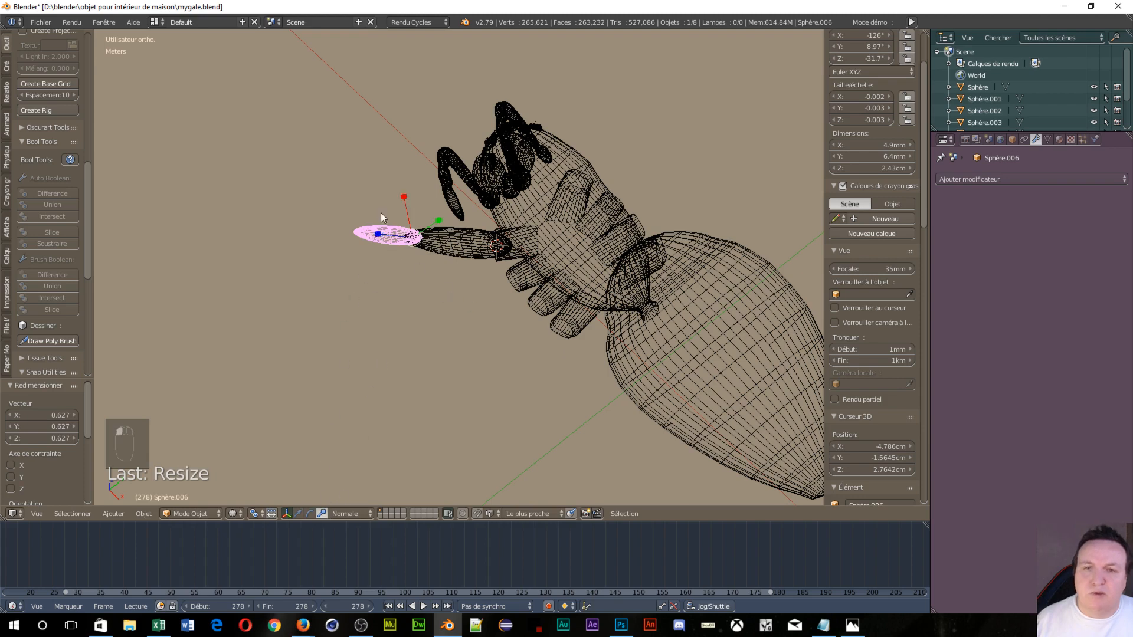
key("s")
key("z")
key("z")
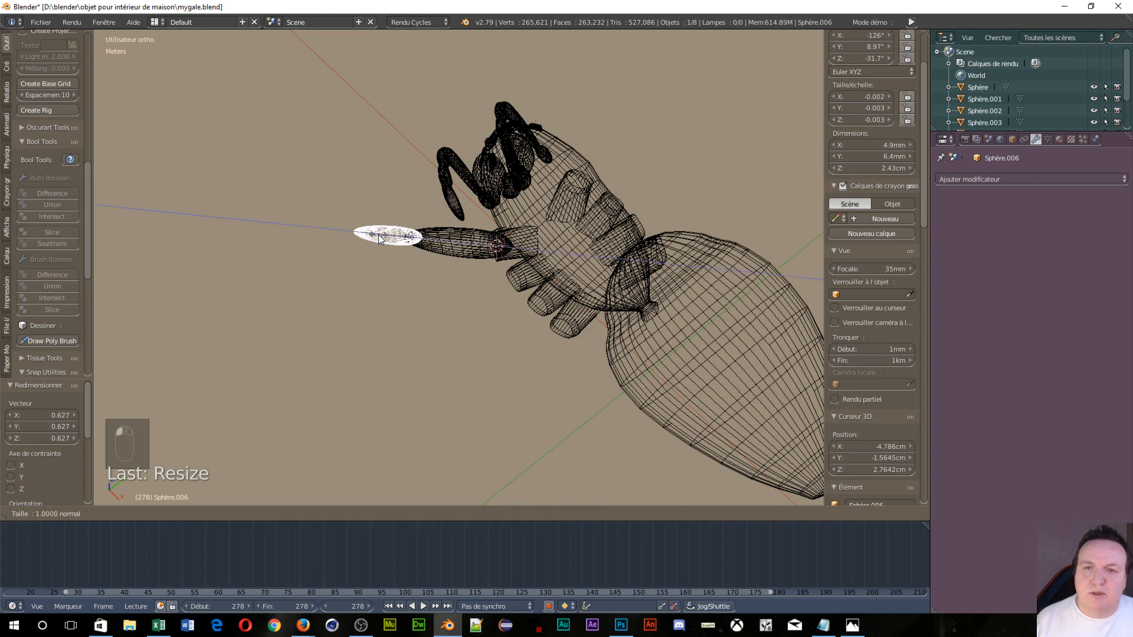
left_click(392, 238)
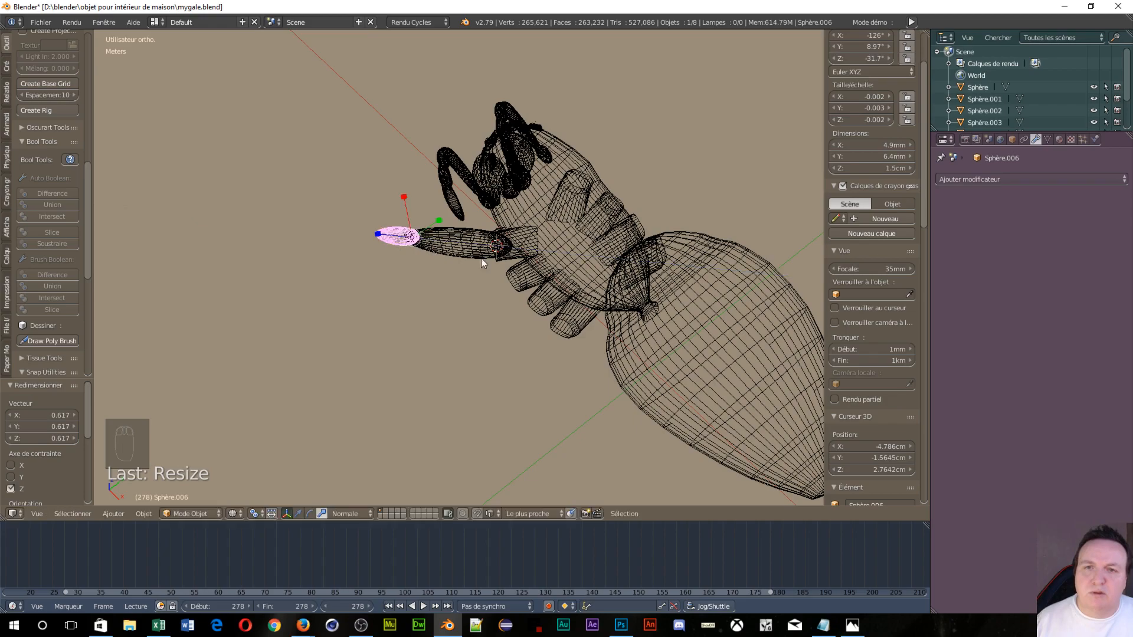
Enable the rotation manipulator alongside the scale manipulator for the shortened segment.
middle_click_drag(480, 257, 493, 487)
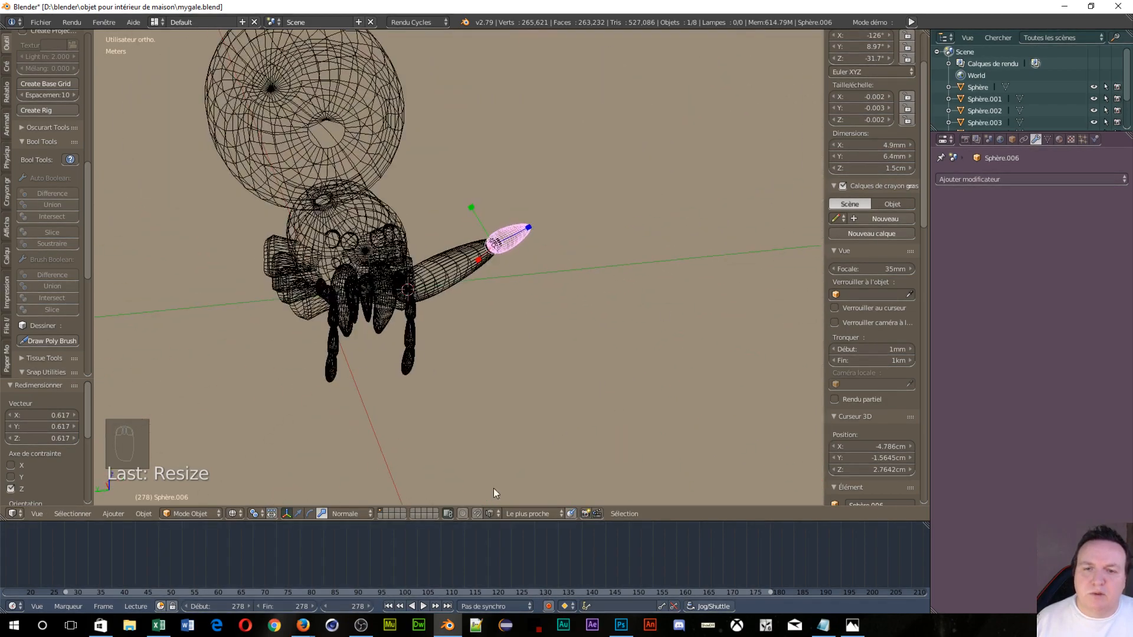
left_click(310, 513, "shift")
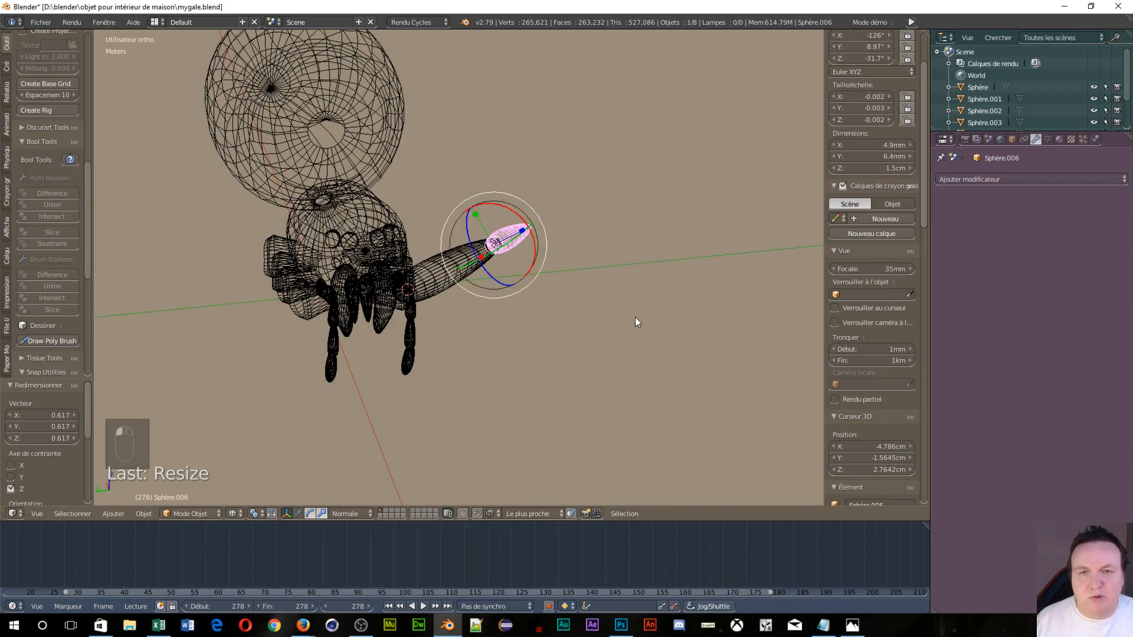
middle_click_drag(636, 318, 428, 219)
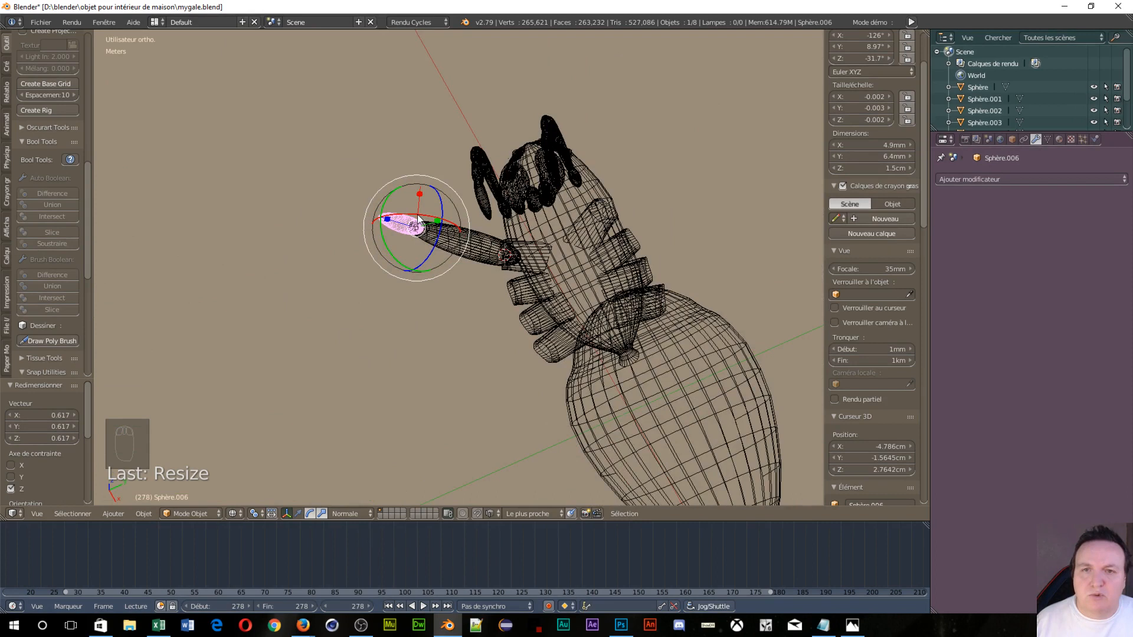
Try to widen the short segment along its own X axis by about 1.024, and undo the scaling.
key("s")
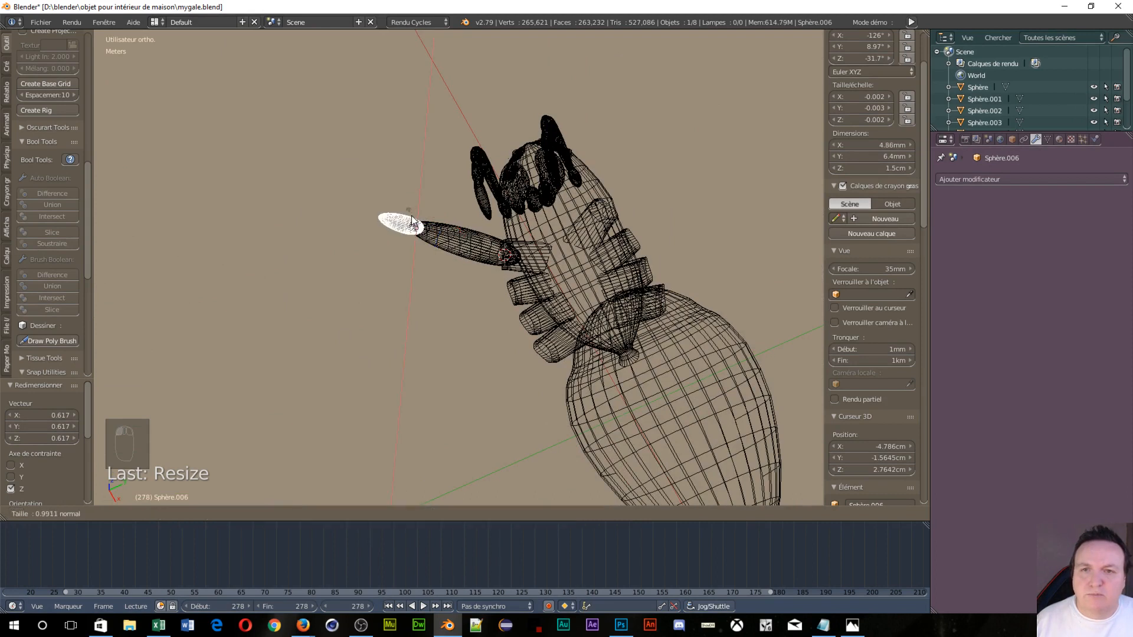
key("x")
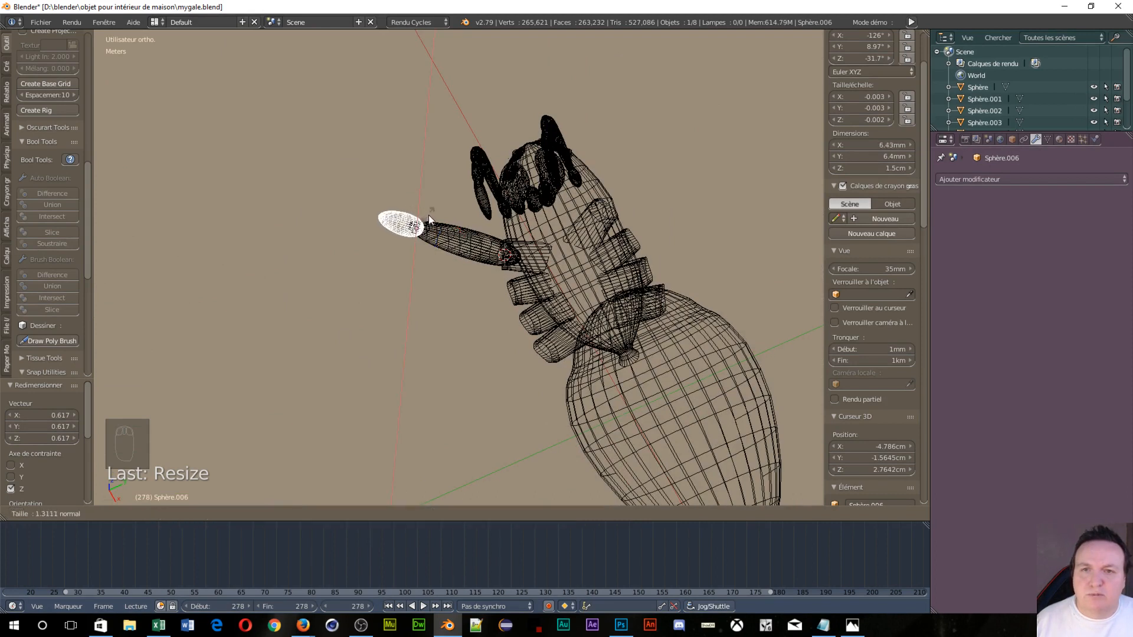
left_click(429, 225)
right_click(433, 229)
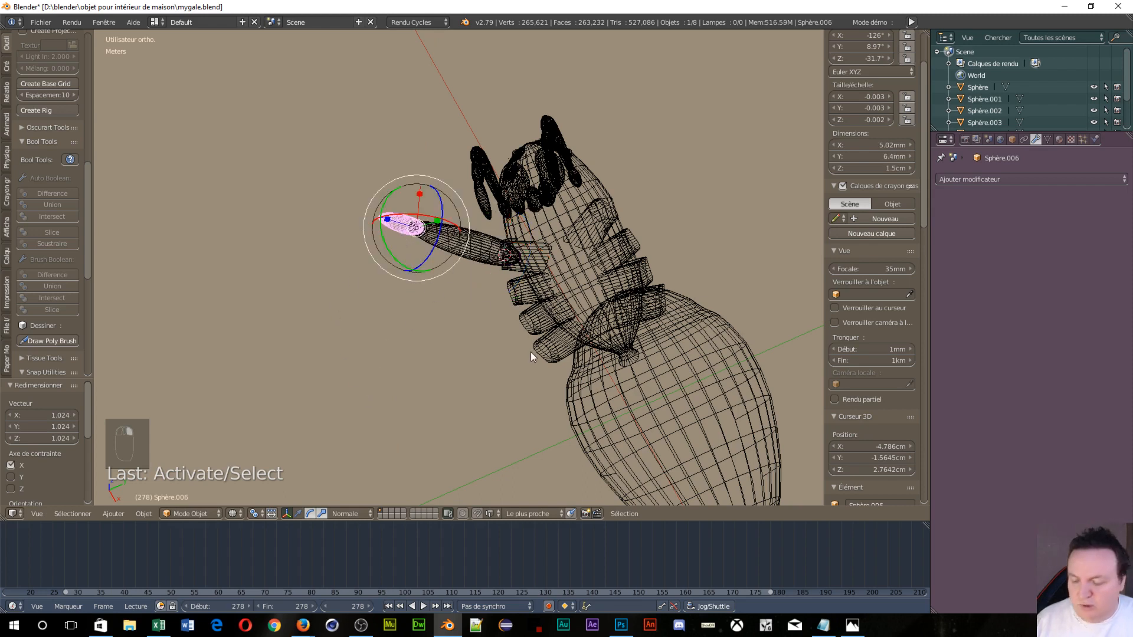
key("ctrl+z")
key("ctrl+z")
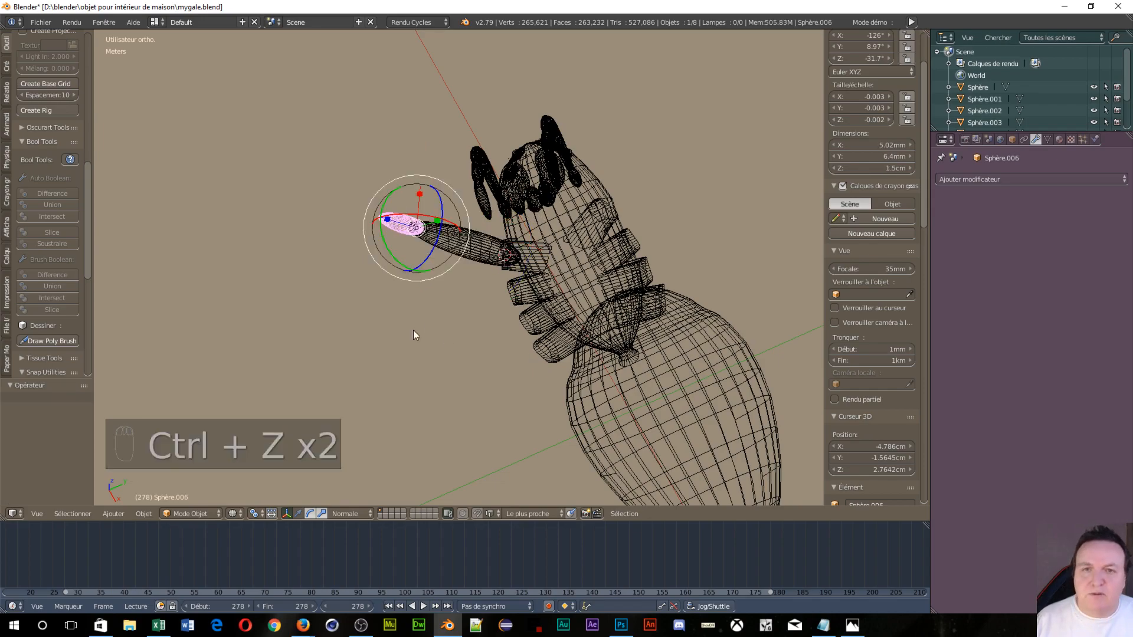
key("ctrl+z")
Try to rotate the short segment about -2.24° around its own Z axis, and undo the rotation.
scroll(431, 324, "up", 4)
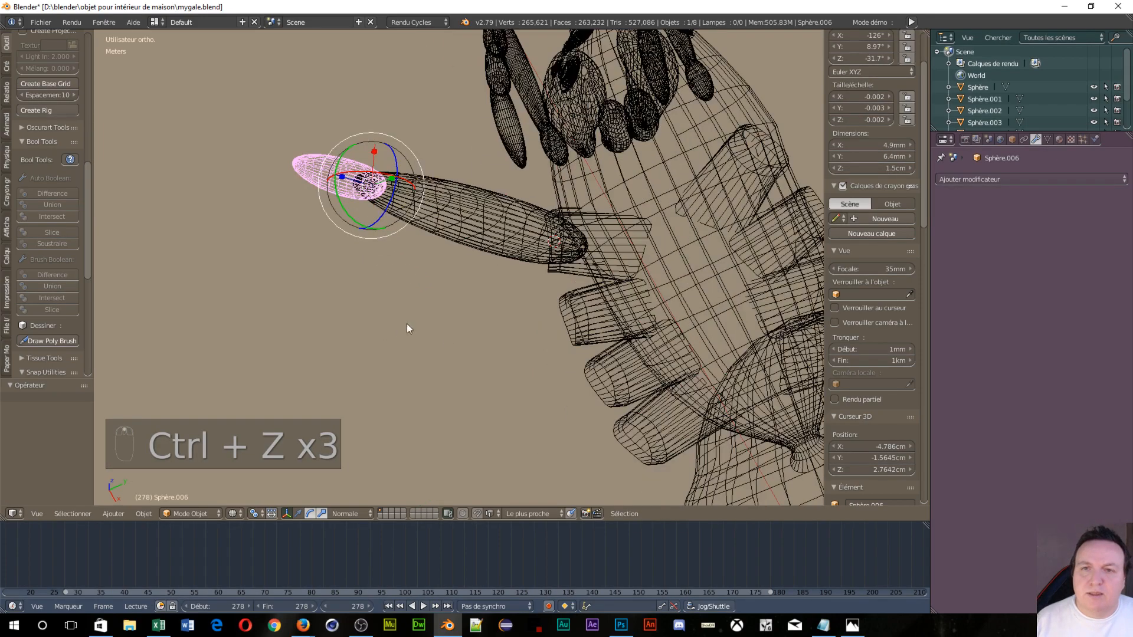
middle_click_drag(406, 324, 413, 283)
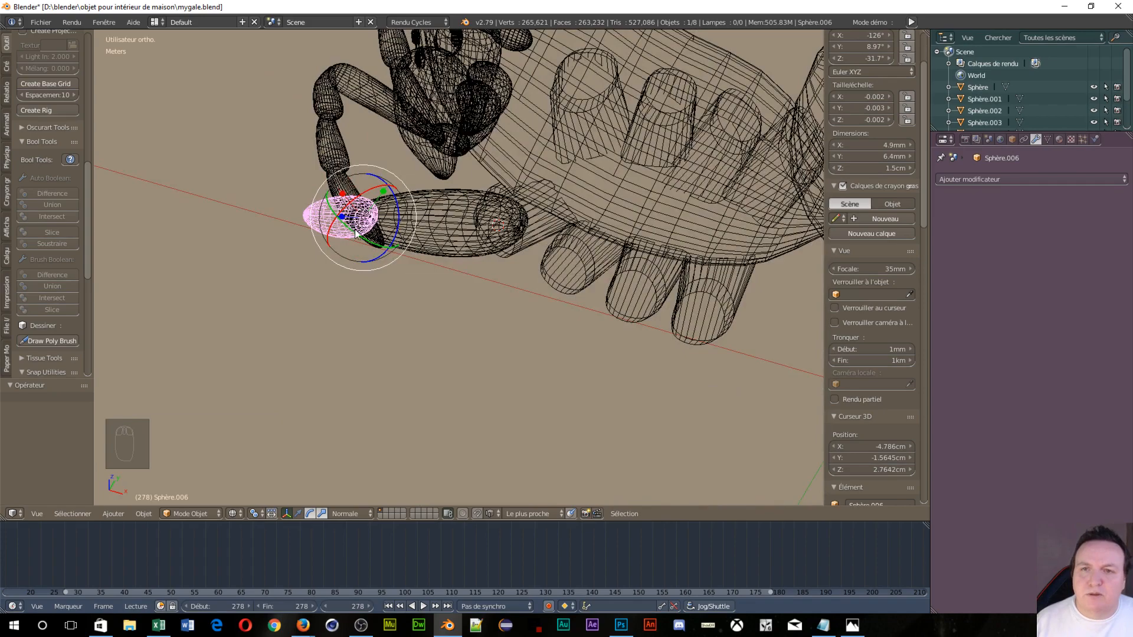
middle_click_drag(427, 279, 388, 267)
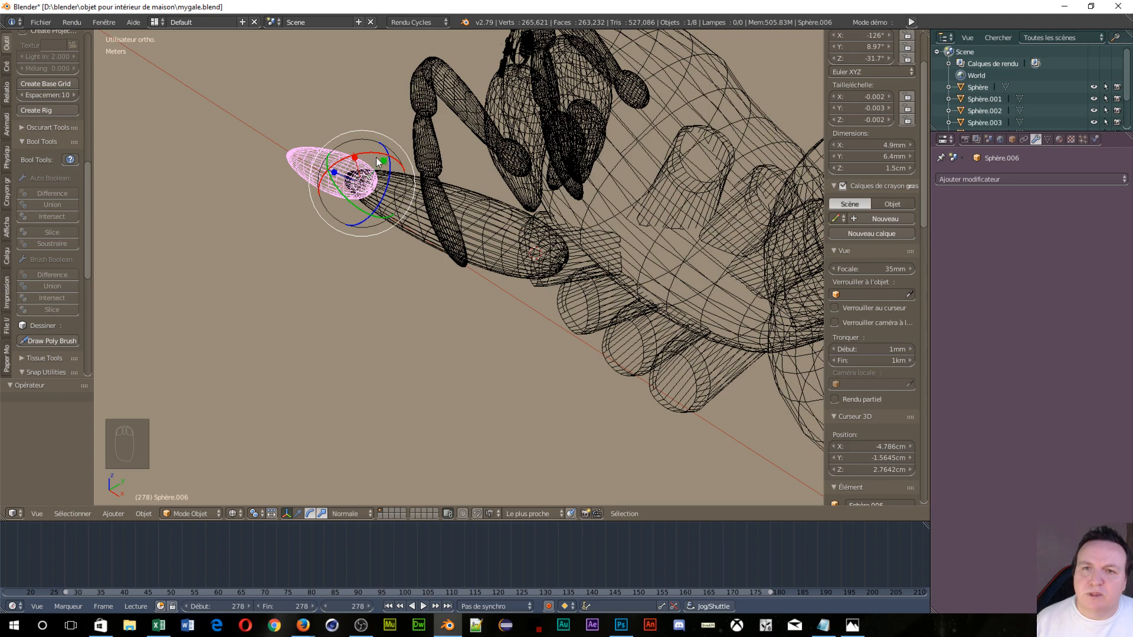
left_click_drag(390, 173, 407, 171)
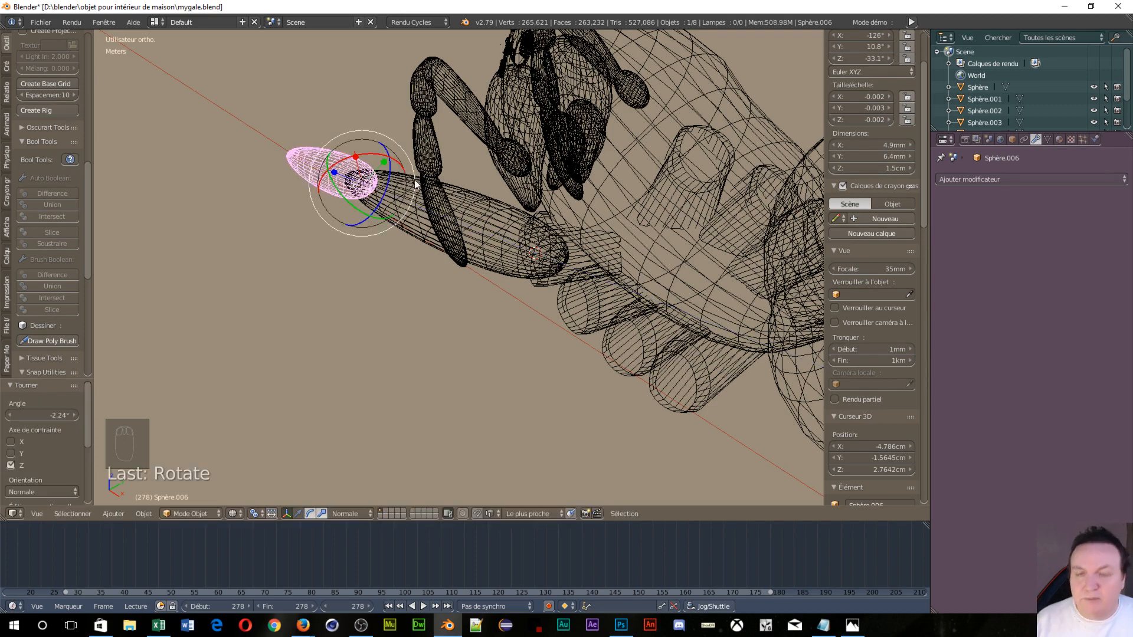
key("ctrl+z")
Rotate the short segment around its own Y axis by about -26.4° and by a further -45.5° or so.
left_click_drag(380, 218, 363, 203)
middle_click_drag(363, 203, 366, 261)
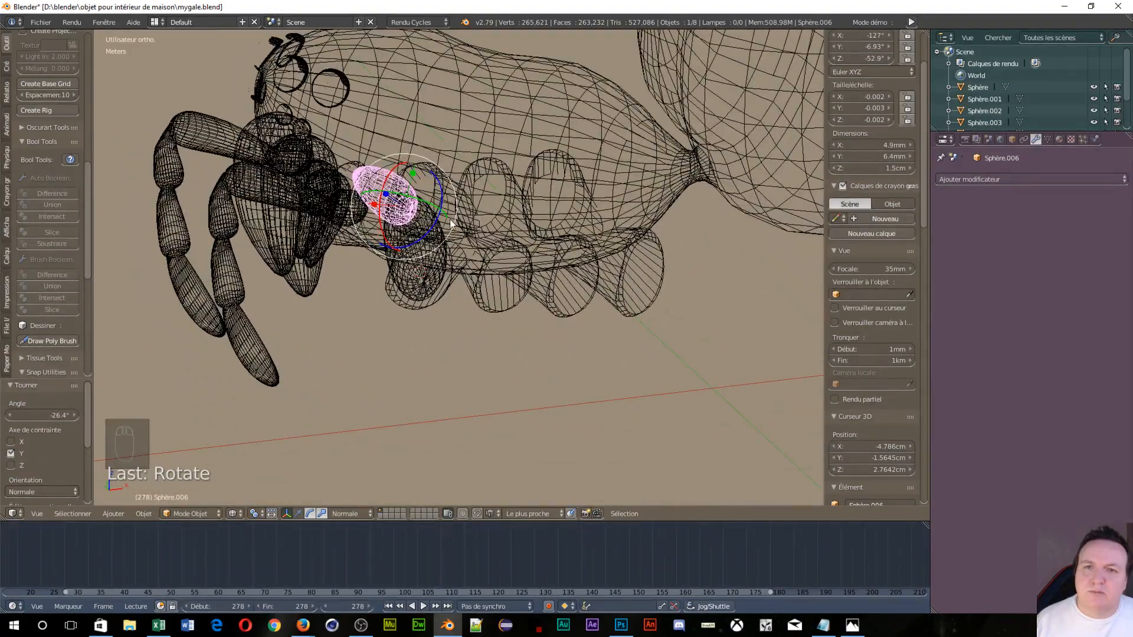
key("r")
key("y")
key("y")
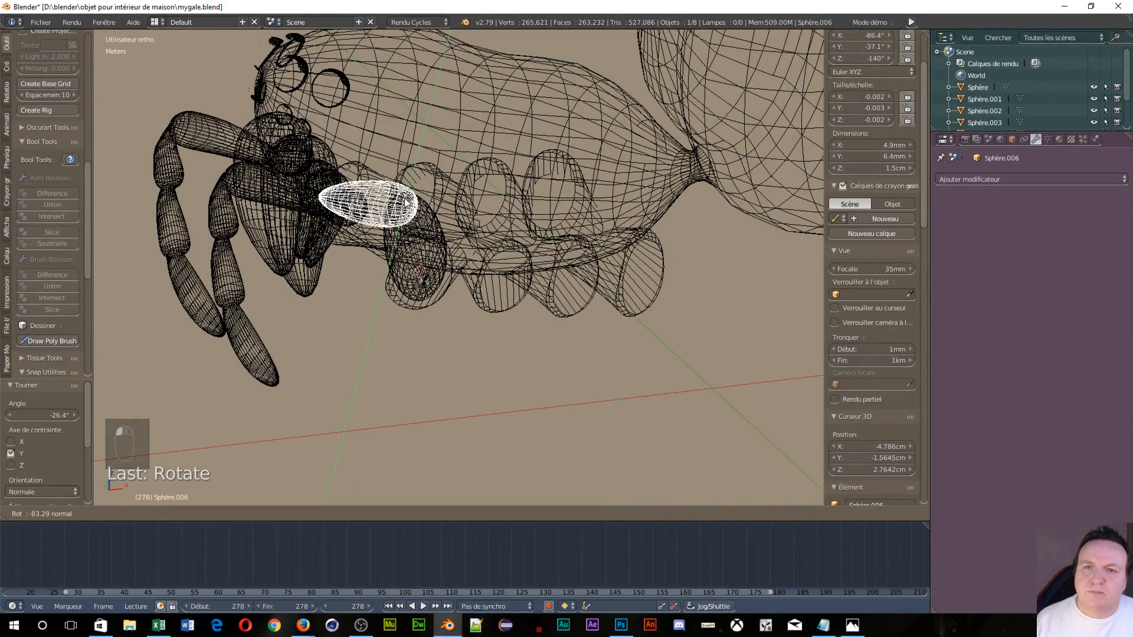
left_click_drag(412, 209, 411, 204)
middle_click_drag(434, 259, 299, 328)
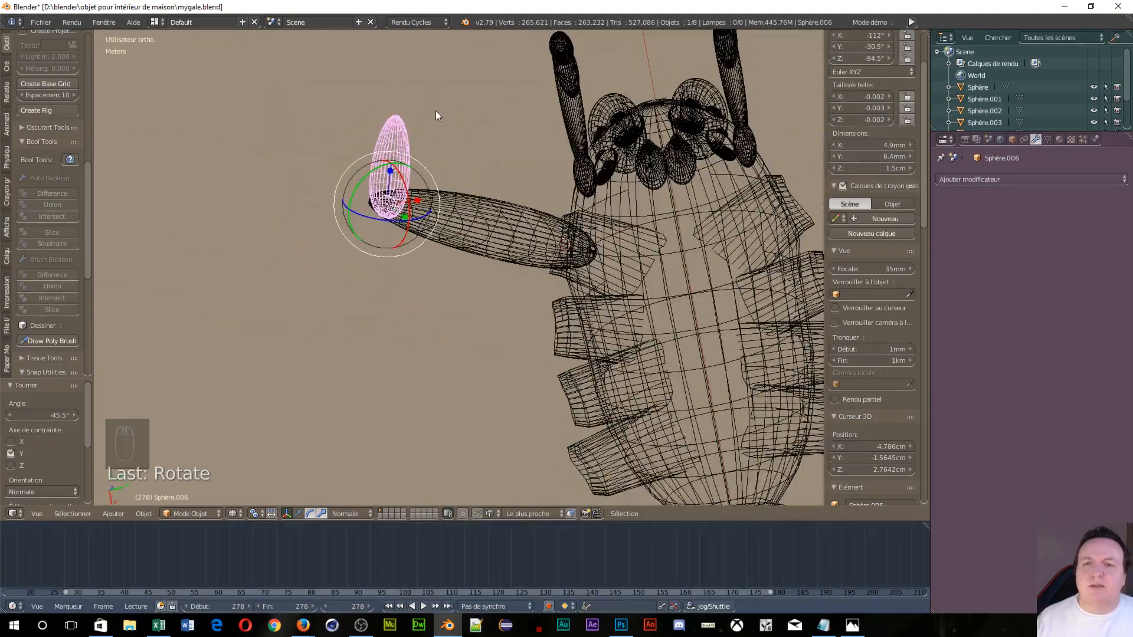
Turn the short segment about 23.2° around its own Y axis to correct its angle at the end of the first segment.
mouse_move(405, 227)
middle_mouse_down()
mouse_move(382, 287)
mouse_move(399, 206)
middle_mouse_up()
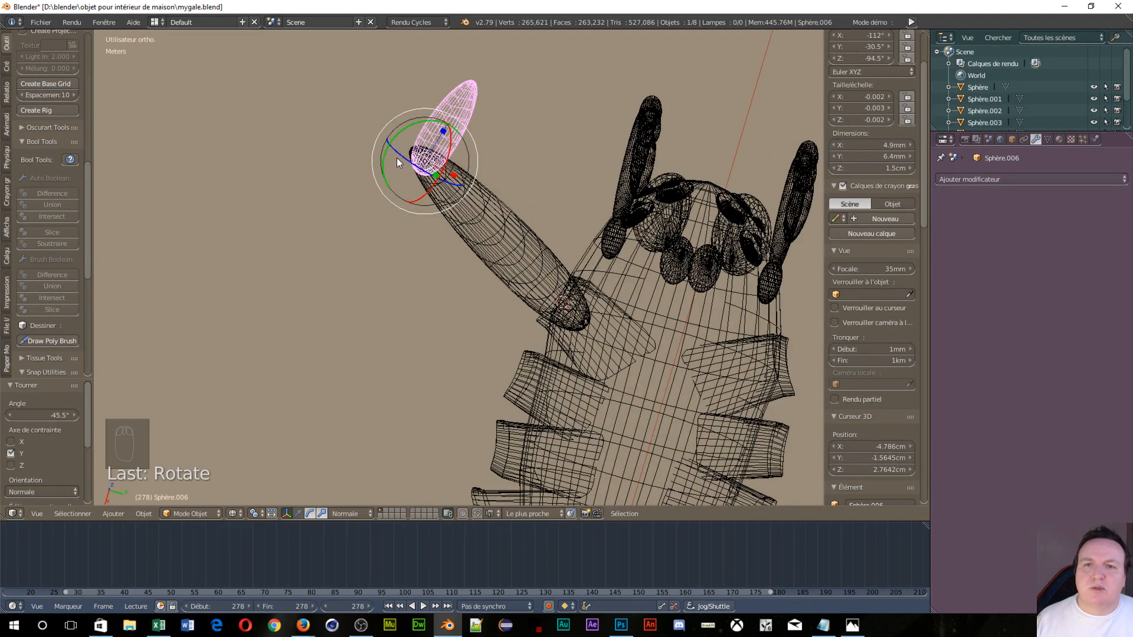
left_click_drag(394, 155, 400, 156)
key("ctrl+z")
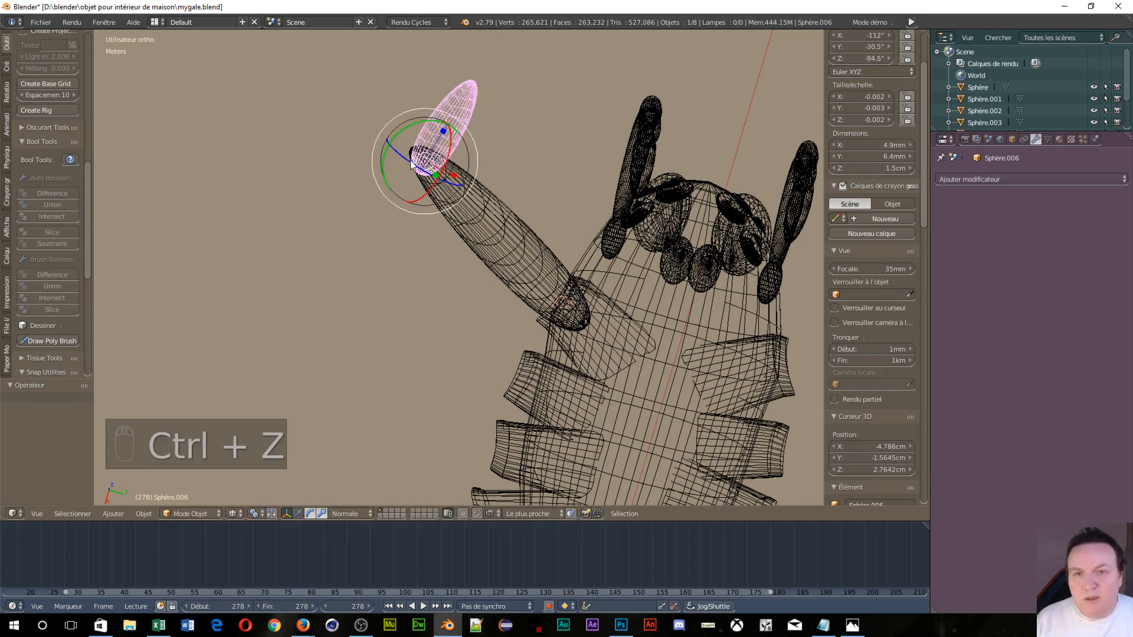
mouse_move(399, 133)
left_mouse_down()
mouse_move(375, 144)
mouse_move(388, 147)
left_mouse_up()
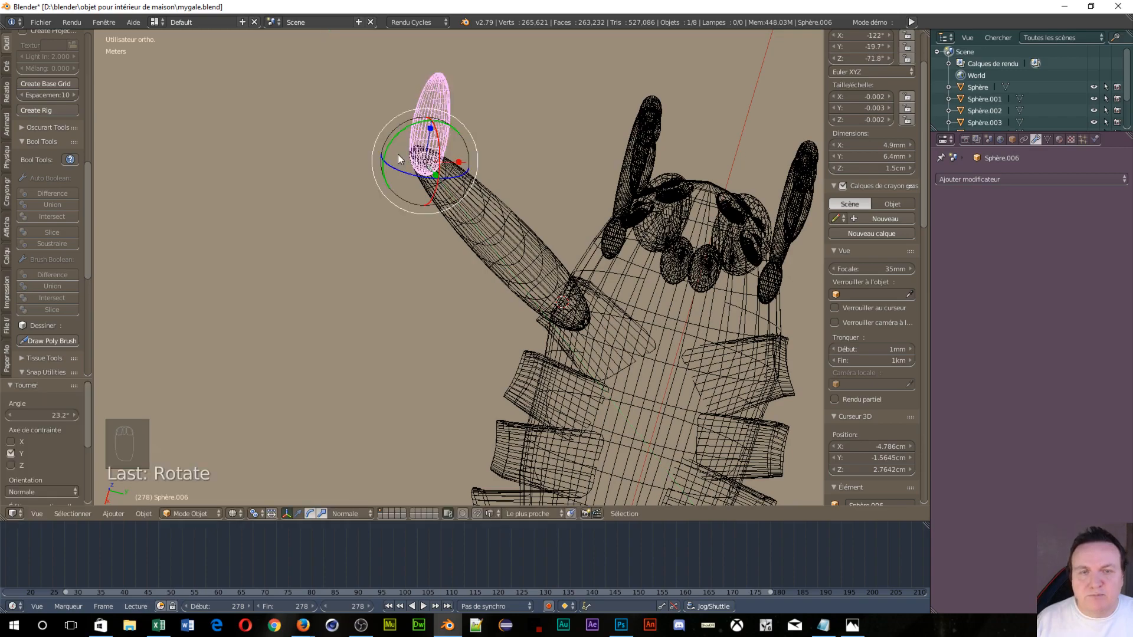
Duplicate the short, angled leg segment in place without moving the copy.
middle_click_drag(388, 146, 488, 239)
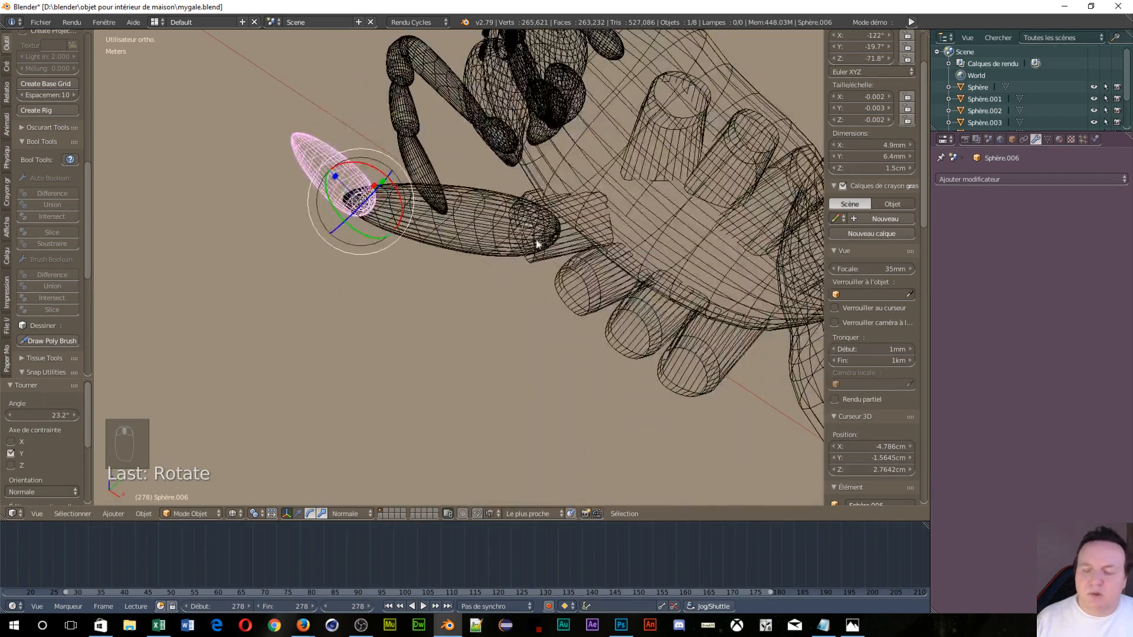
key("shift+d")
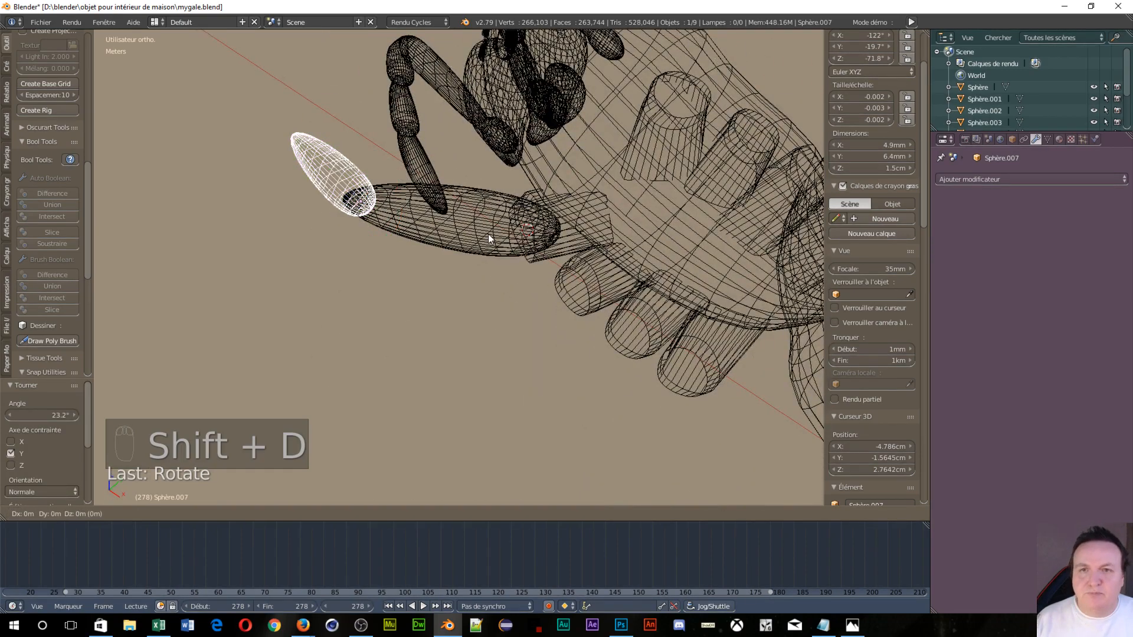
right_click(488, 238)
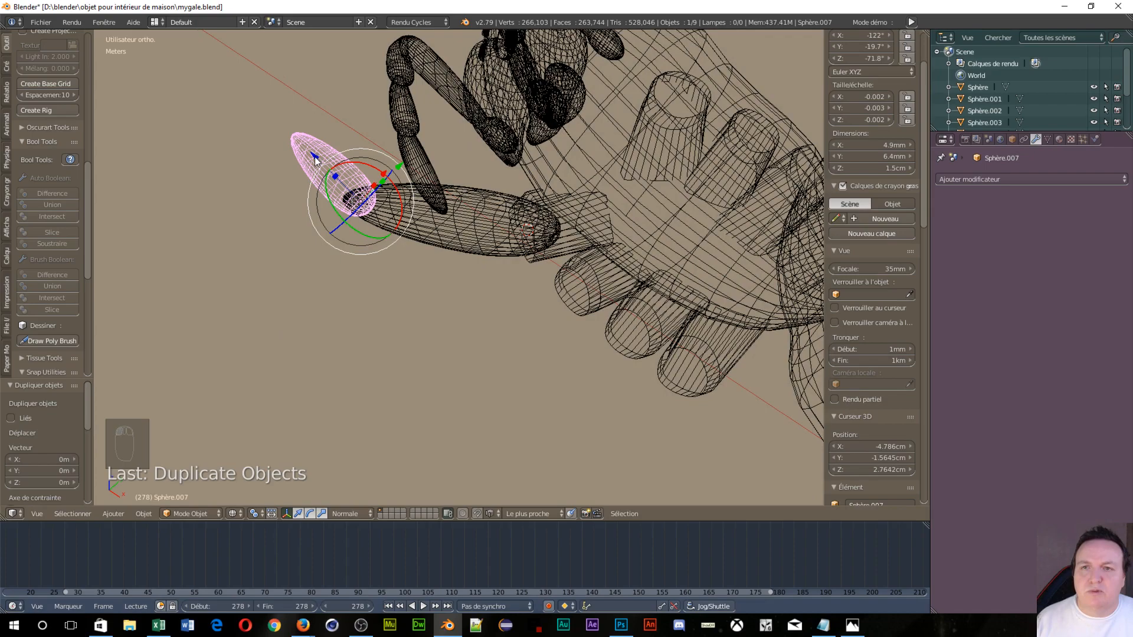
Move the duplicated segment about 1.23 cm along its own Z axis, to the outer end of the short segment.
key("g")
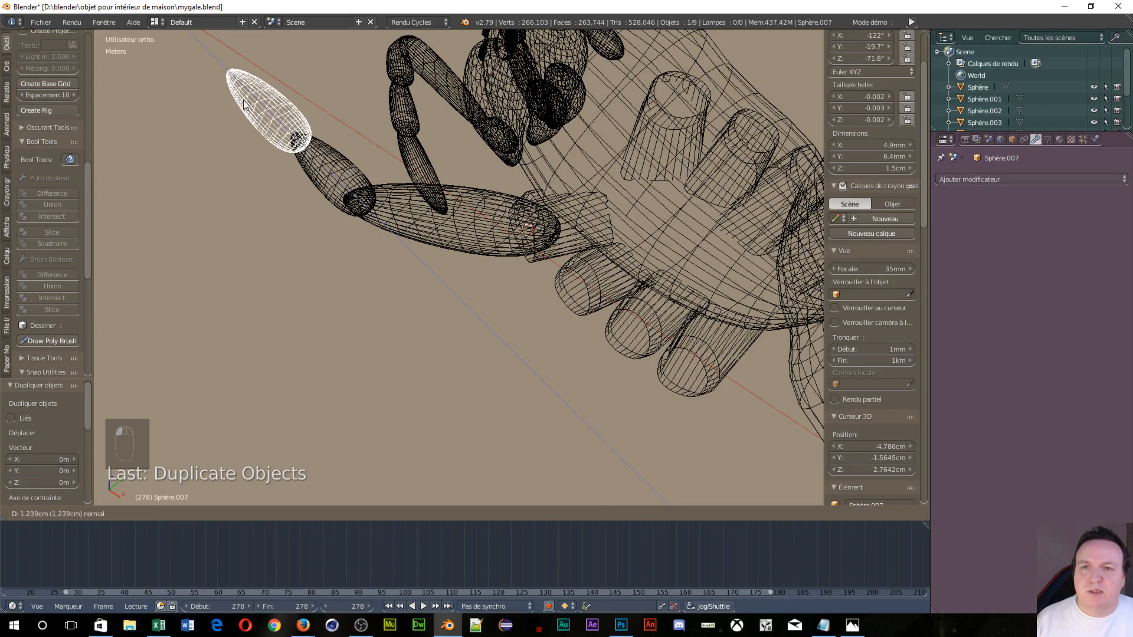
left_click(244, 104)
middle_click_drag(302, 229, 429, 202)
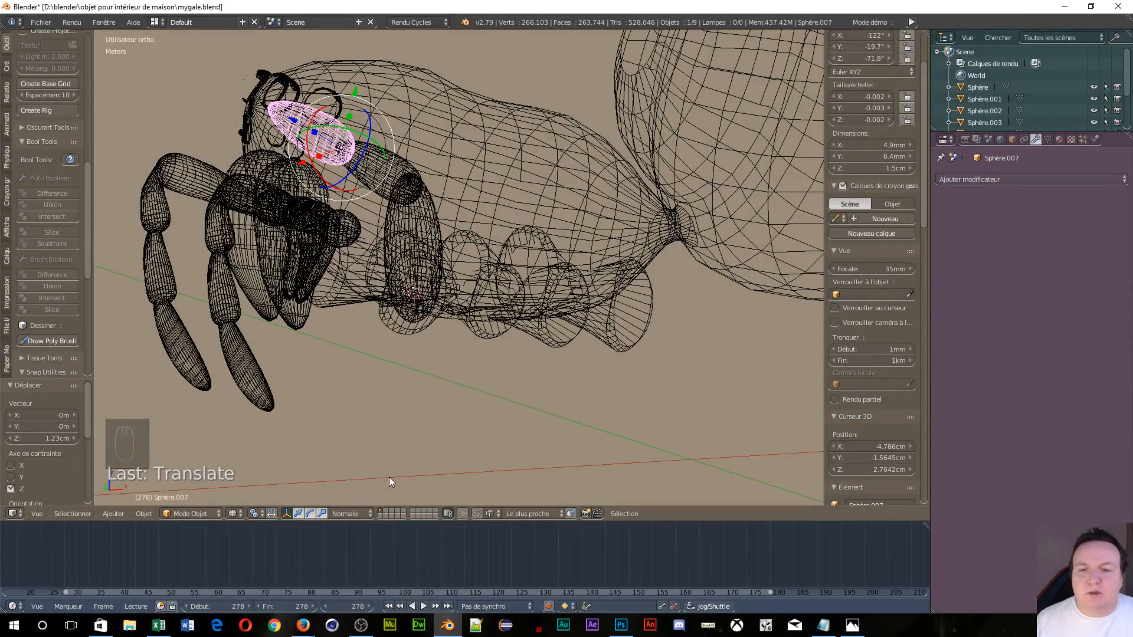
middle_click_drag(446, 293, 597, 356)
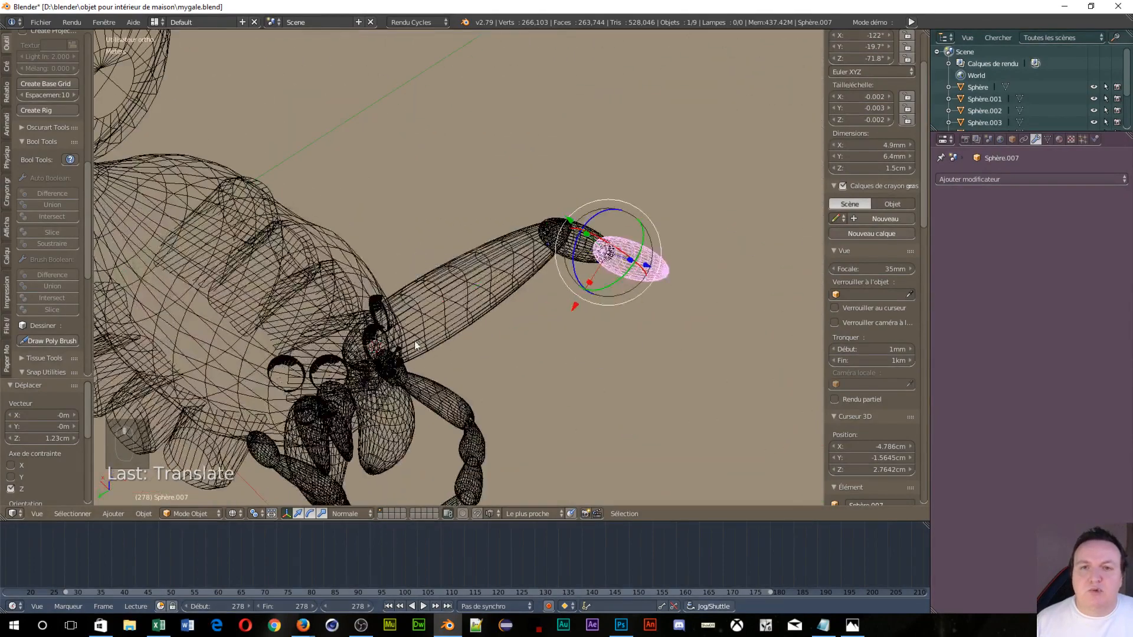
middle_click_drag(646, 306, 328, 316)
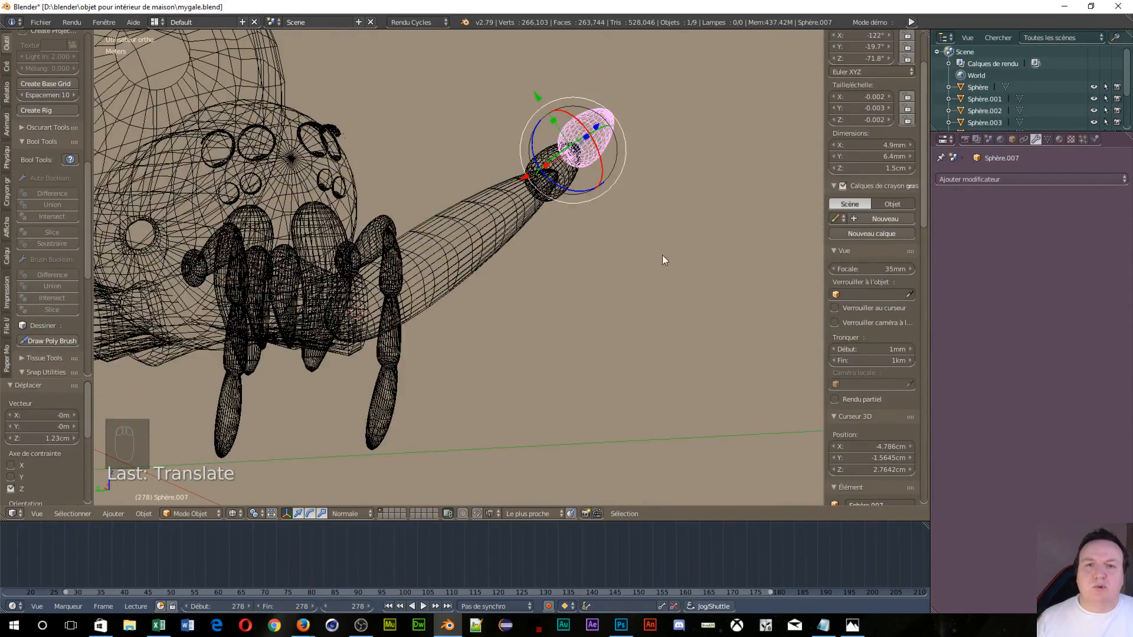
middle_click_drag(662, 256, 392, 309)
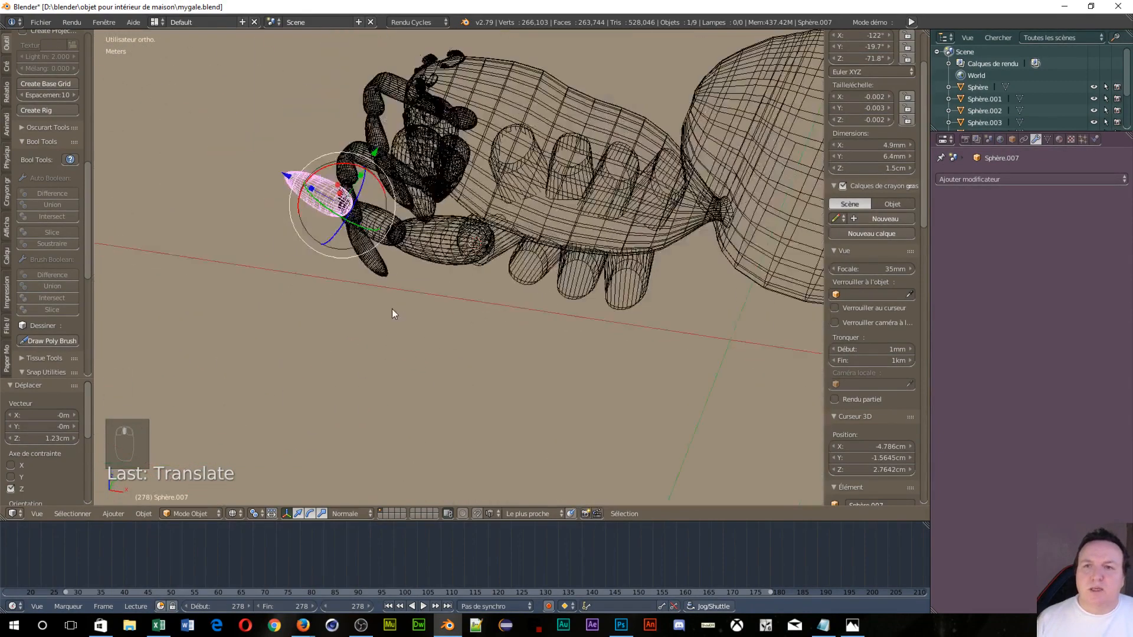
Stretch the new segment by about 2.366 along its own Z axis and shift it about 1.39 mm along that axis.
key("s")
key("z")
left_click(306, 187)
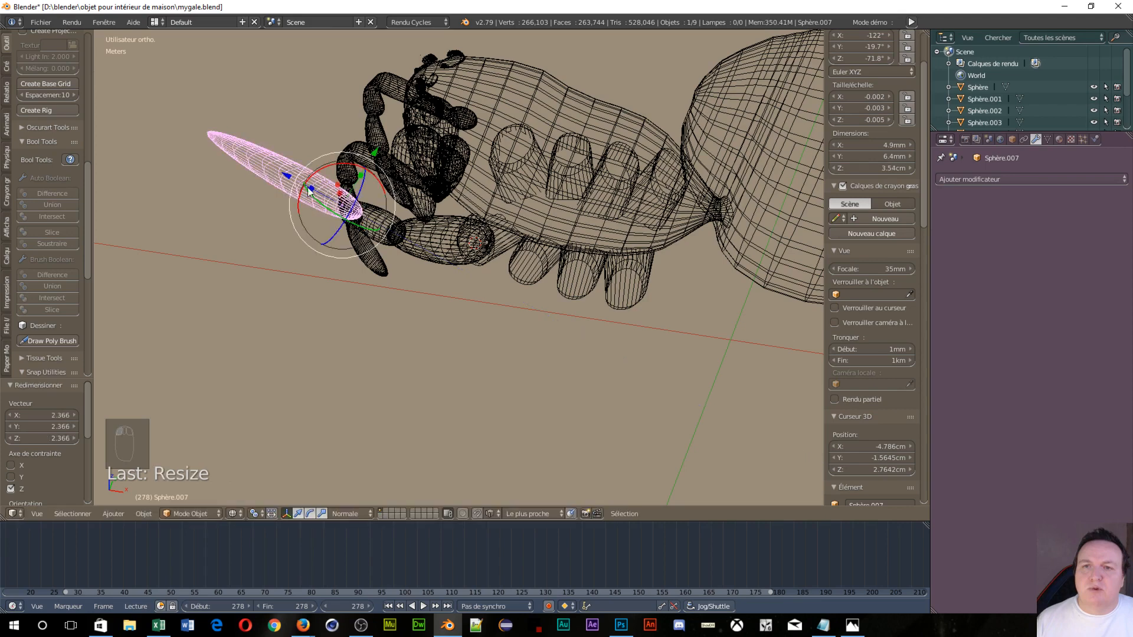
key("g")
key("z")
key("z")
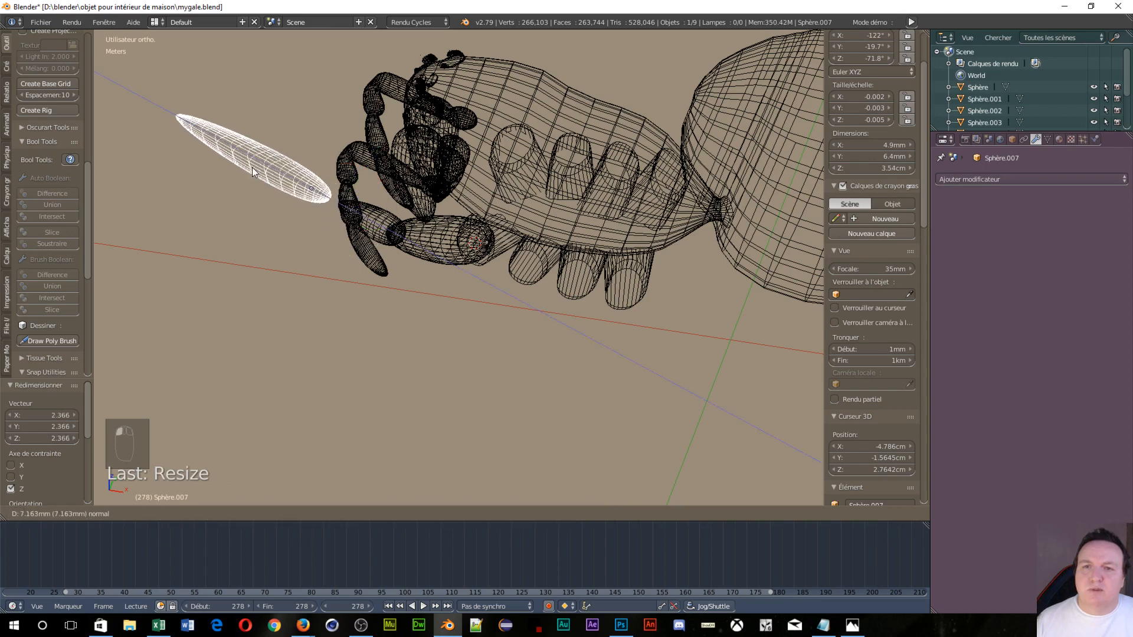
left_click(271, 188)
Rotate the long segment around its own X axis to about -65.4° and slide it about 2.31 mm along its own Z axis.
middle_click_drag(270, 188, 370, 272)
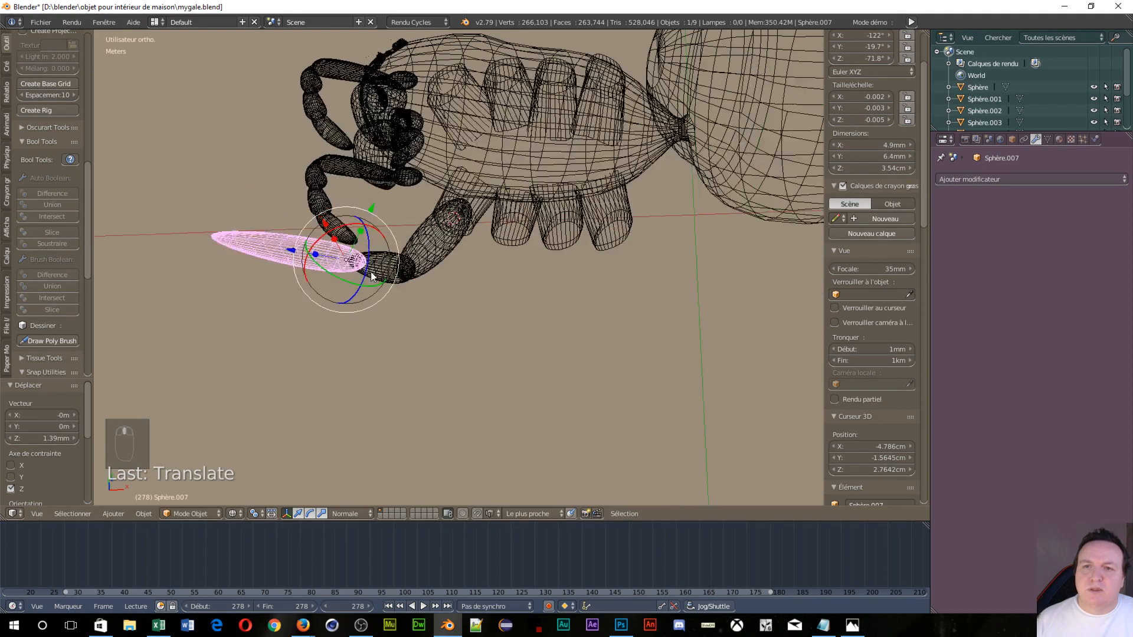
left_click_drag(317, 246, 289, 307)
middle_click_drag(305, 255, 344, 232)
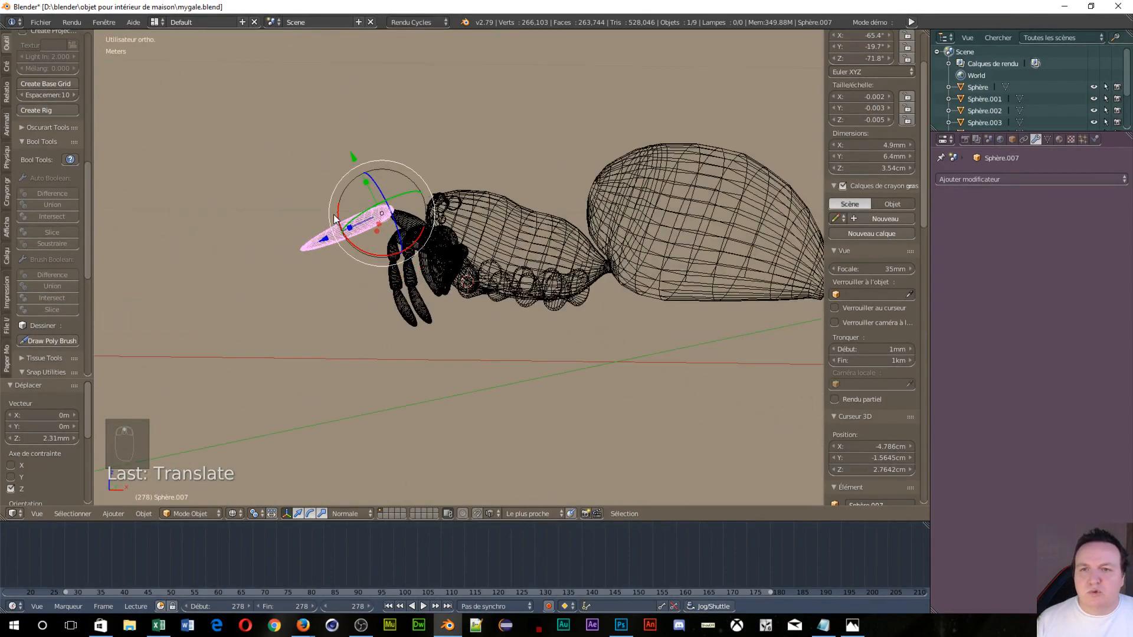
Rotate the long segment a further 19.9° or so around its own X axis so it points farther downward.
key("r")
key("x")
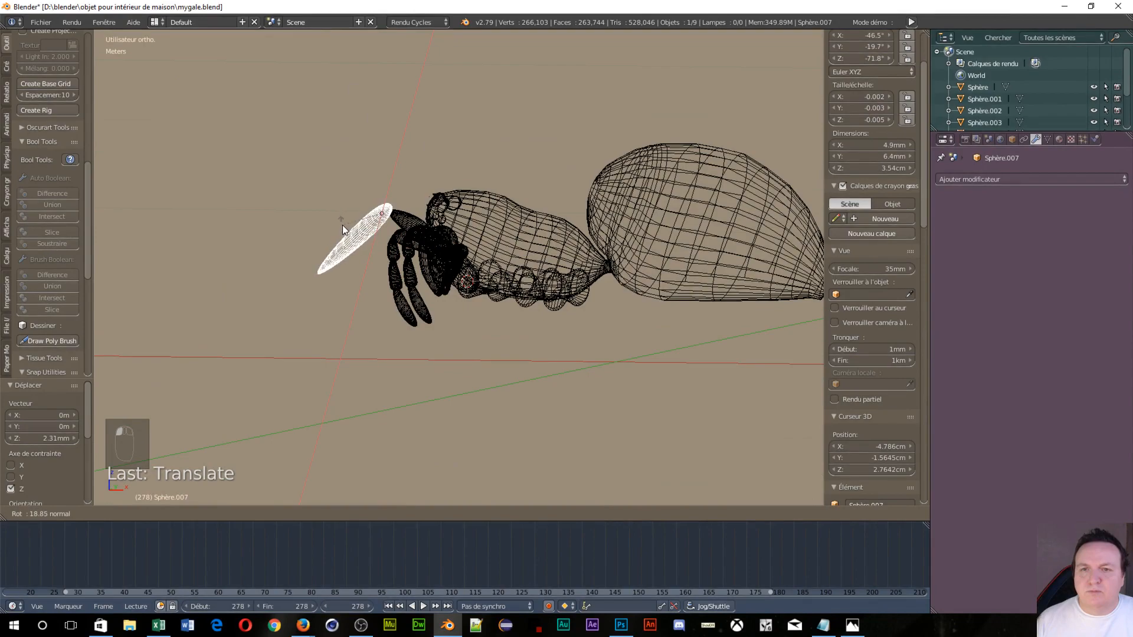
left_click(343, 225)
middle_click_drag(415, 277, 599, 357)
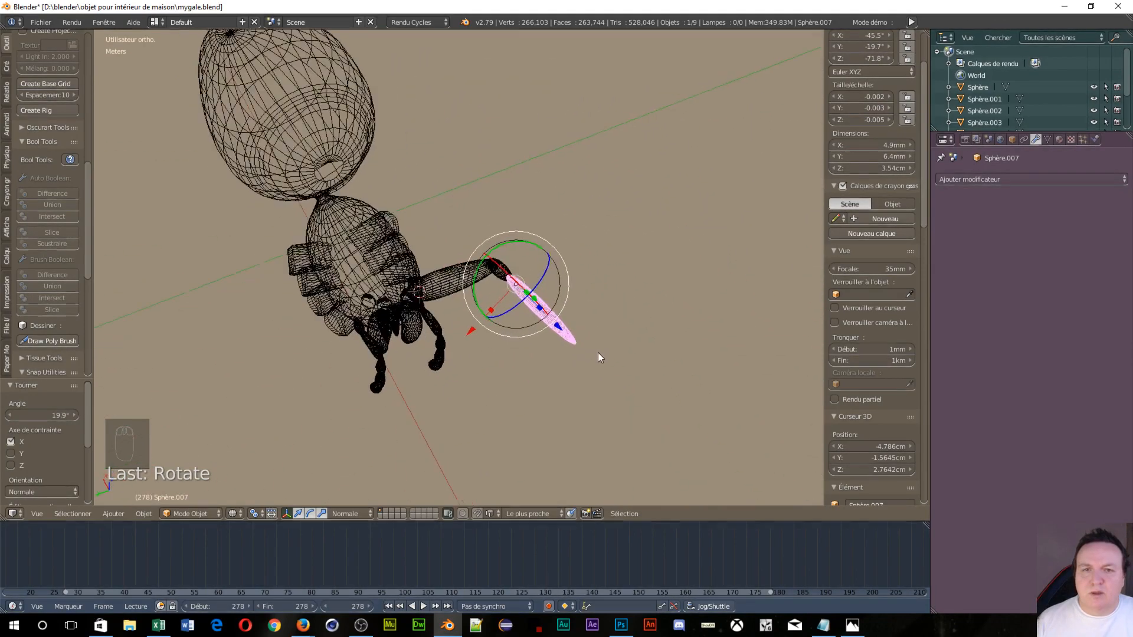
Shift the long segment toward the joint, about 0.14 mm along its own X, and a further 1.78 mm in X and -8.37 mm in Y.
key("g")
key("x")
left_click(466, 332)
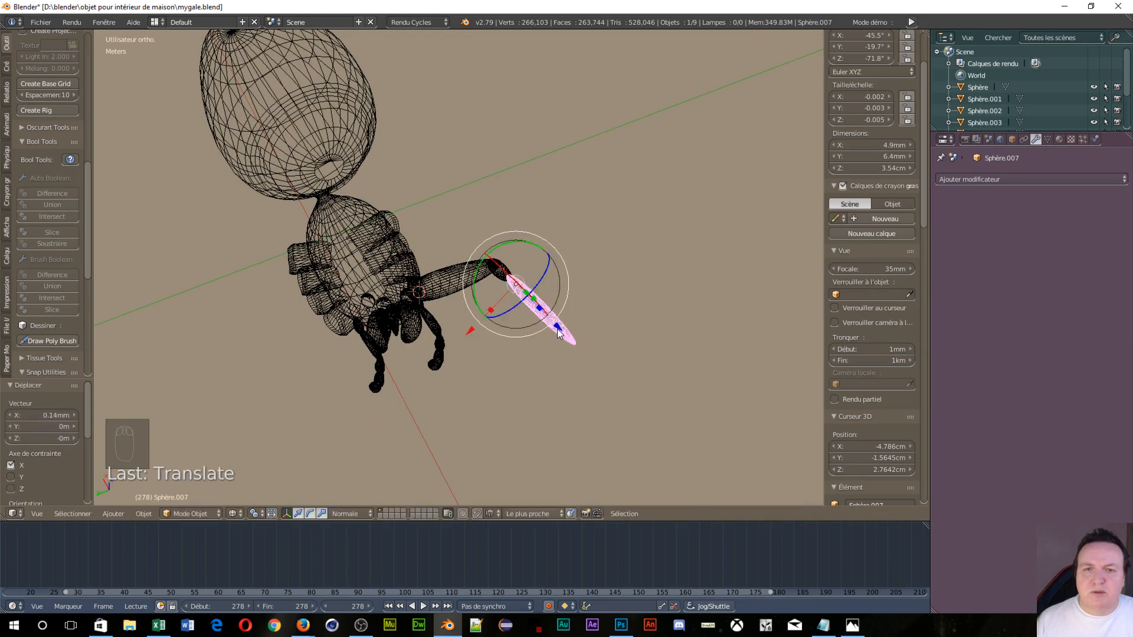
key("g")
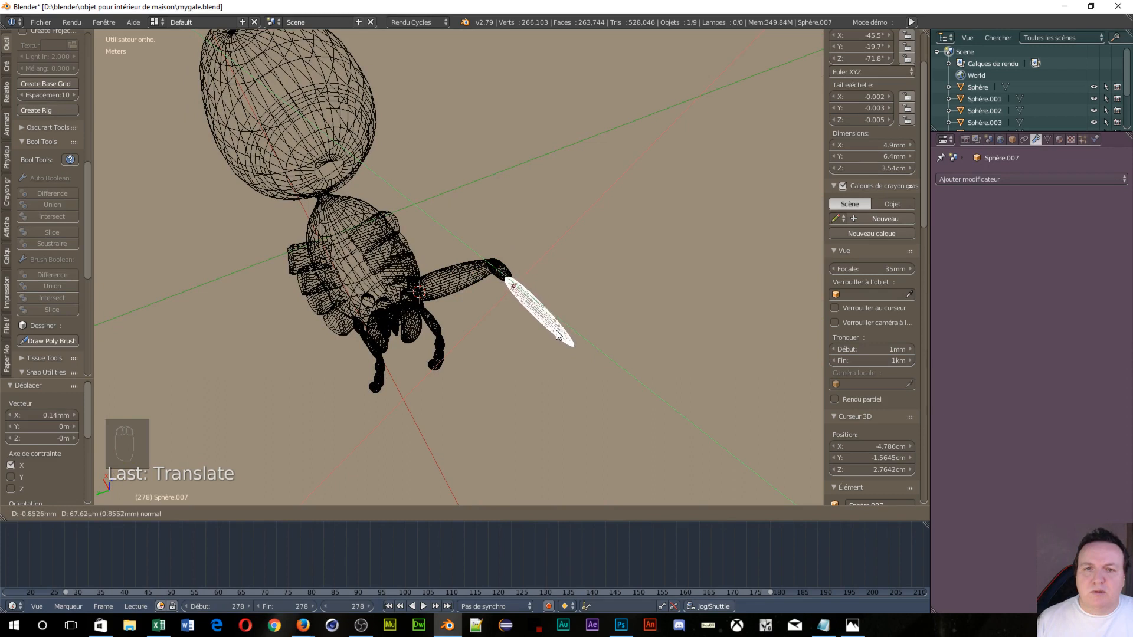
left_click(555, 321)
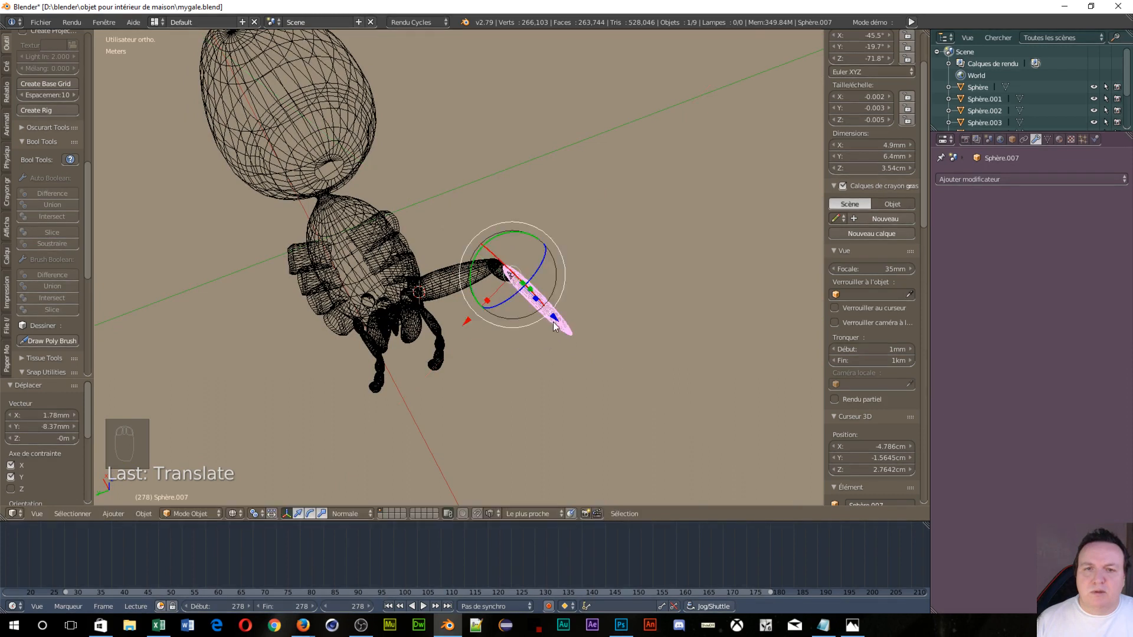
key("g")
key("z")
key("z")
left_click(556, 323)
Align the long segment with the short segment's end by moving it about 7.01 mm along its own Y and -2.46 mm along X.
middle_click_drag(557, 323, 402, 278)
scroll(445, 276, "up", 4)
middle_click_drag(328, 239, 297, 210)
middle_click_drag(239, 112, 507, 242)
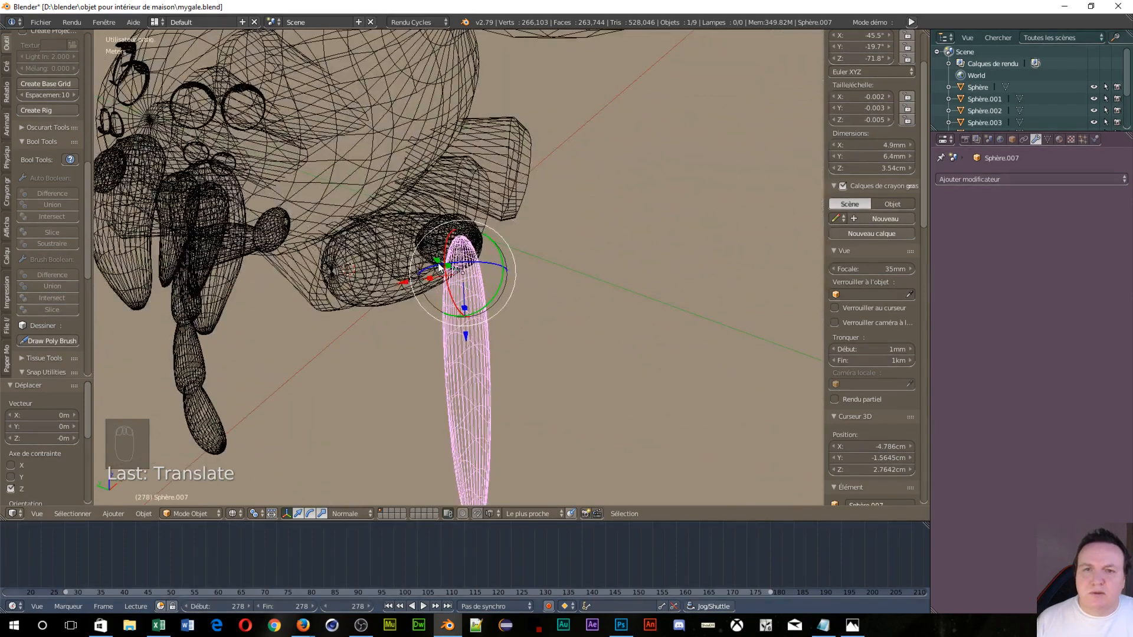
left_click_drag(438, 263, 413, 248)
middle_click_drag(520, 246, 290, 241)
scroll(327, 154, "down", 7)
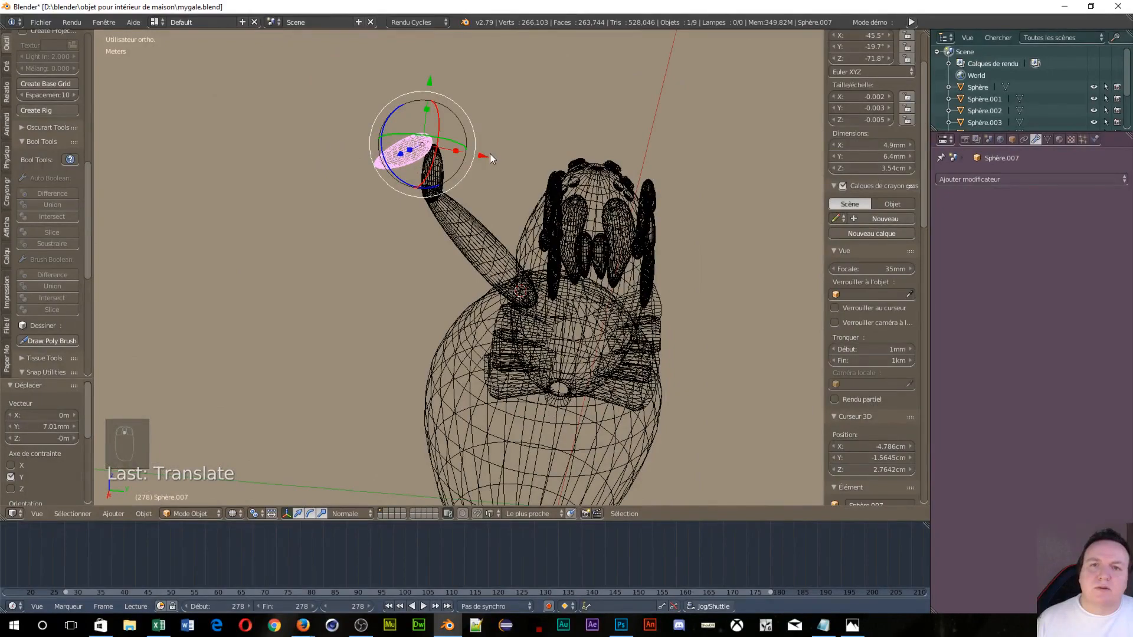
left_click_drag(487, 154, 497, 155)
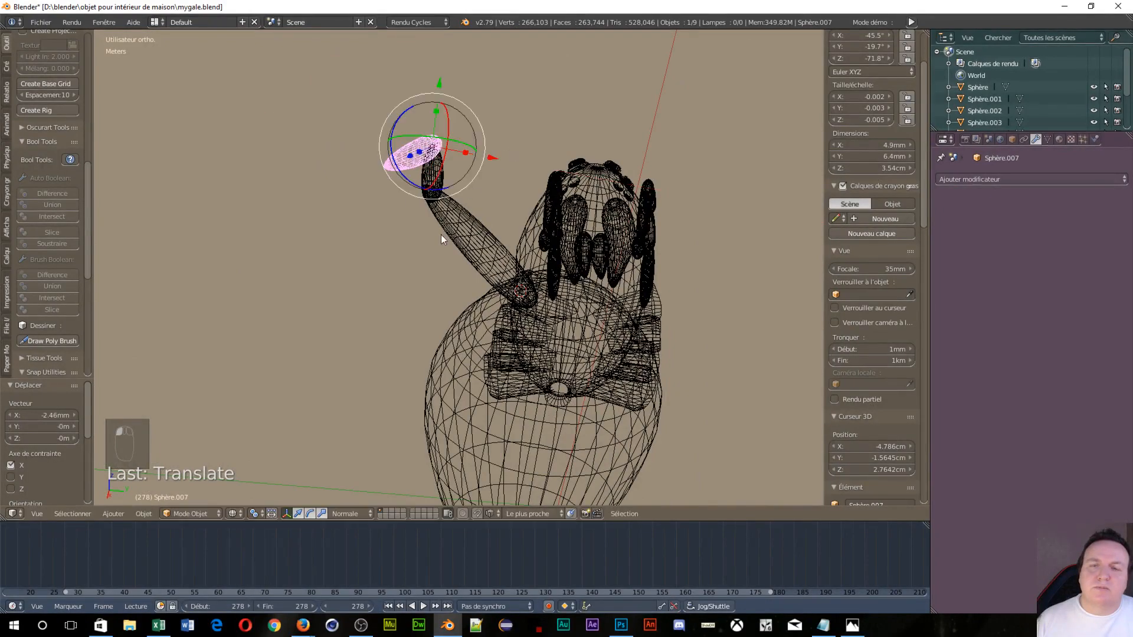
Duplicate the long segment and move the copy about 2.97 cm outward along its own Z axis.
middle_click_drag(441, 235, 462, 207)
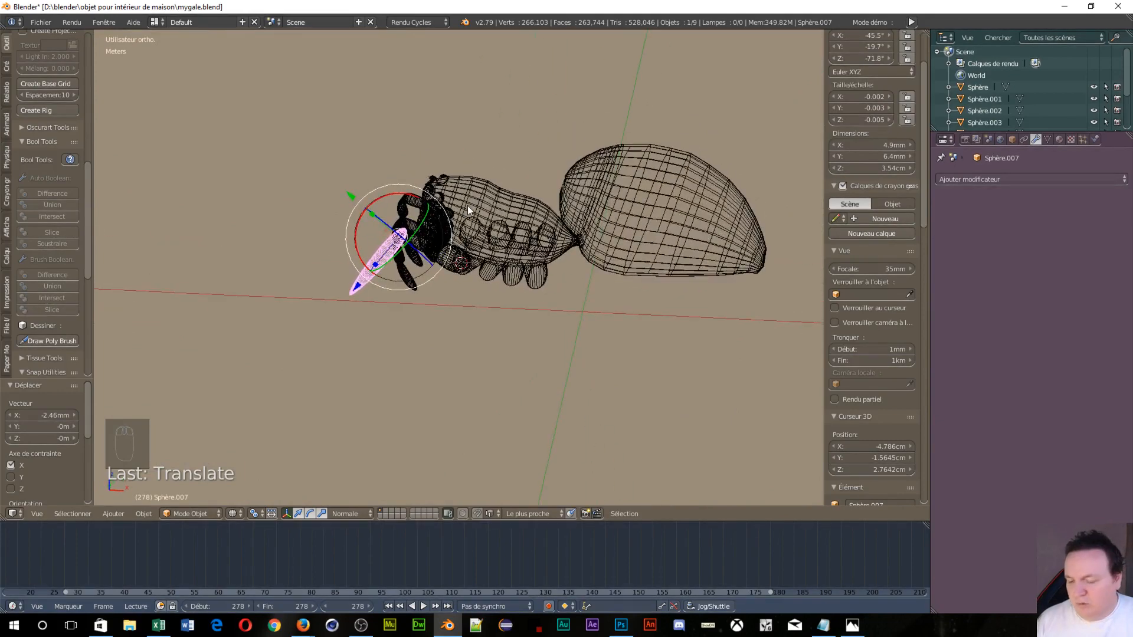
key("shift+d")
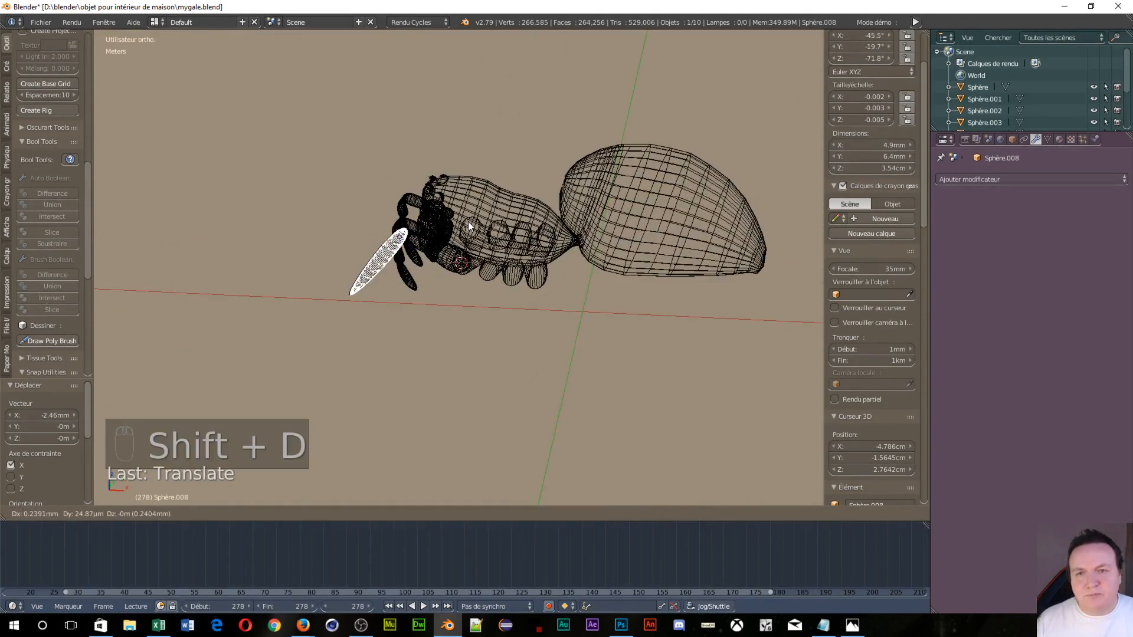
left_click(468, 221)
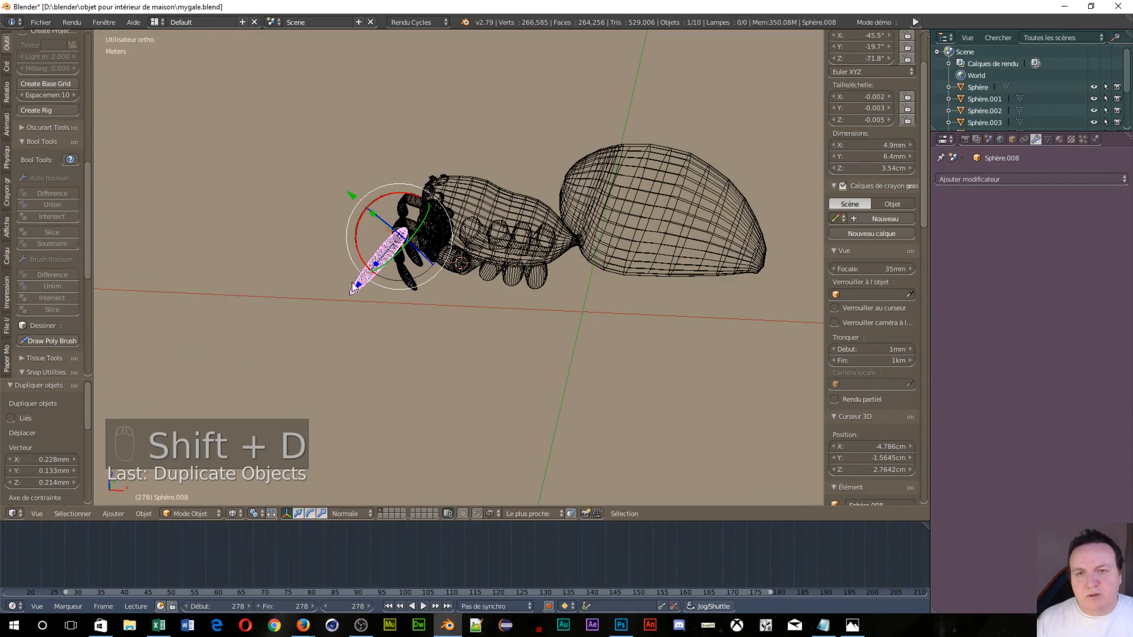
left_click_drag(356, 287, 296, 330)
In front view, slide the outer copy about 3 mm farther along its own Z axis.
middle_click_drag(496, 327, 786, 260)
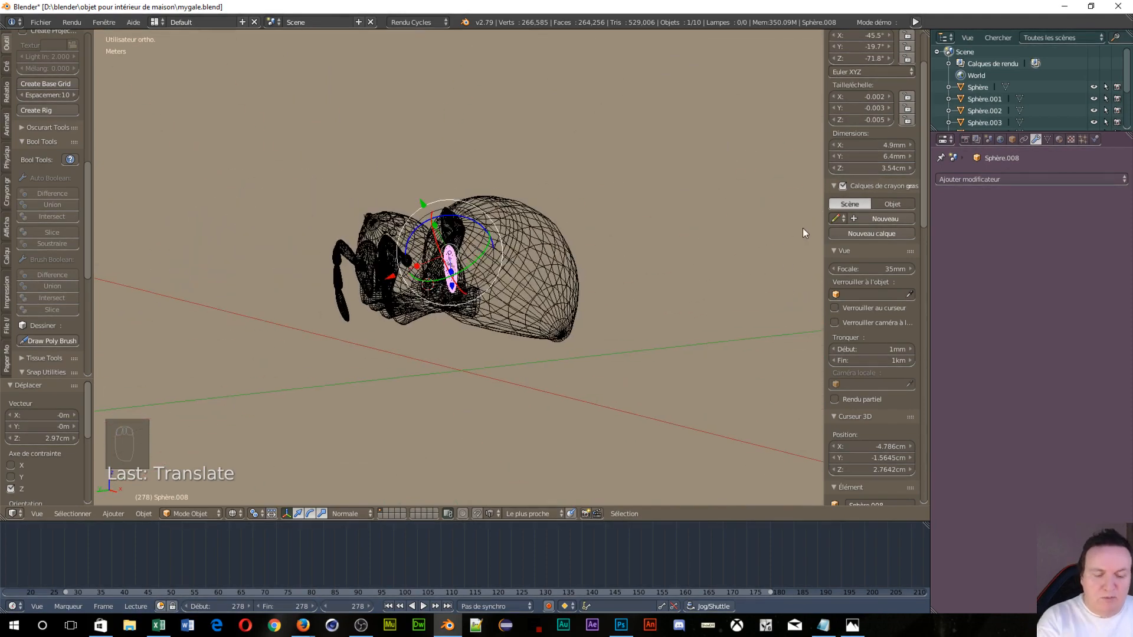
key("KP_1")
key("KP_1")
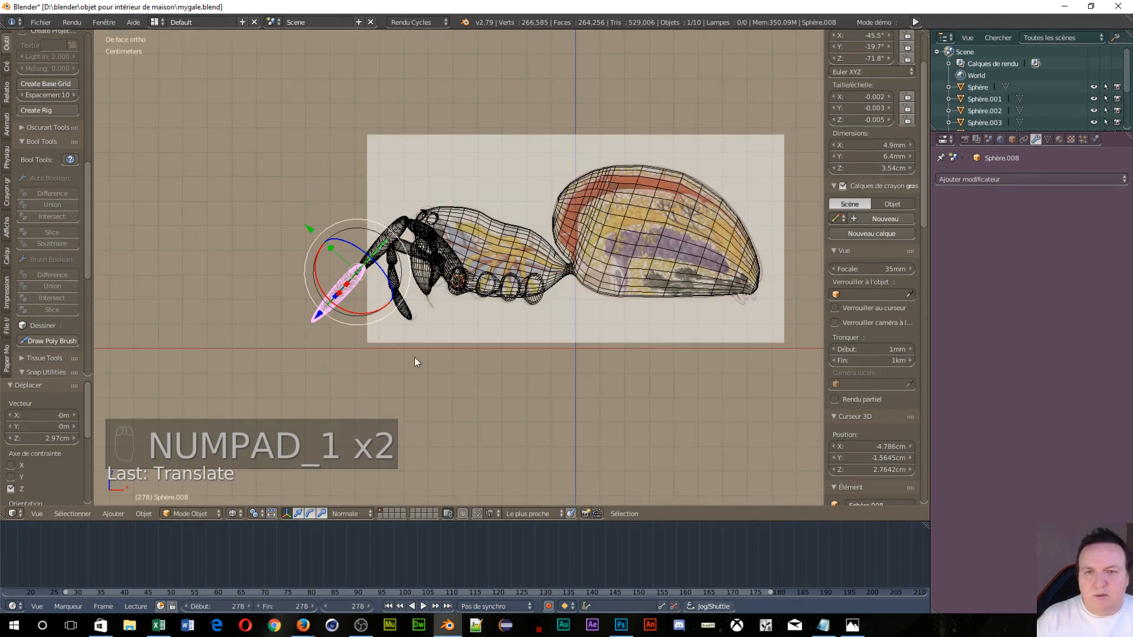
scroll(388, 358, "up", 4)
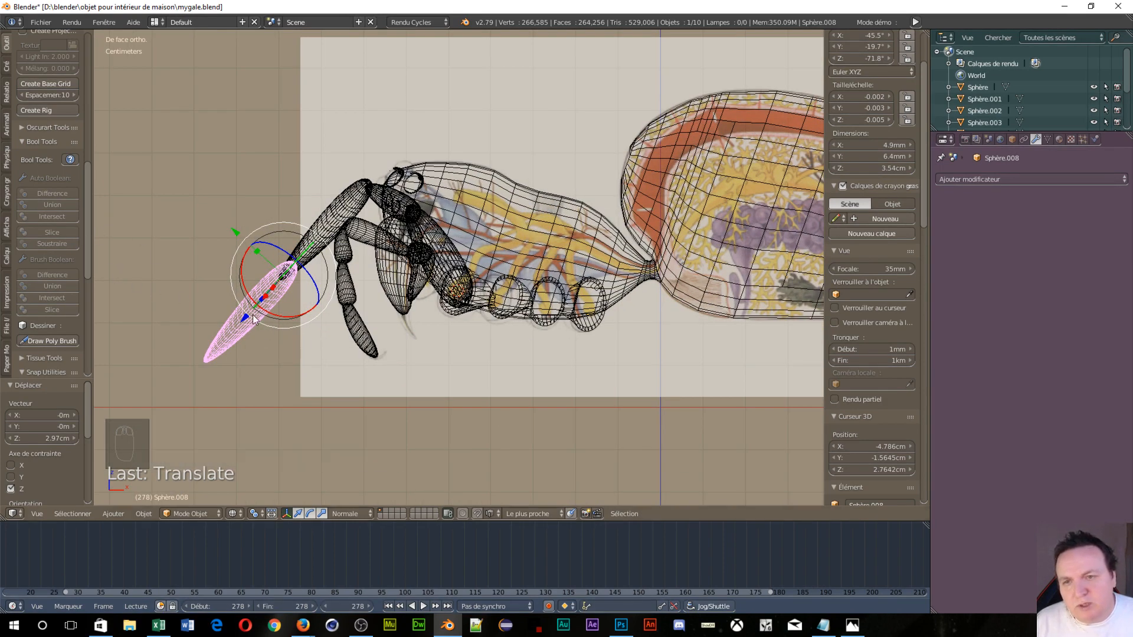
key("g")
key("z")
key("z")
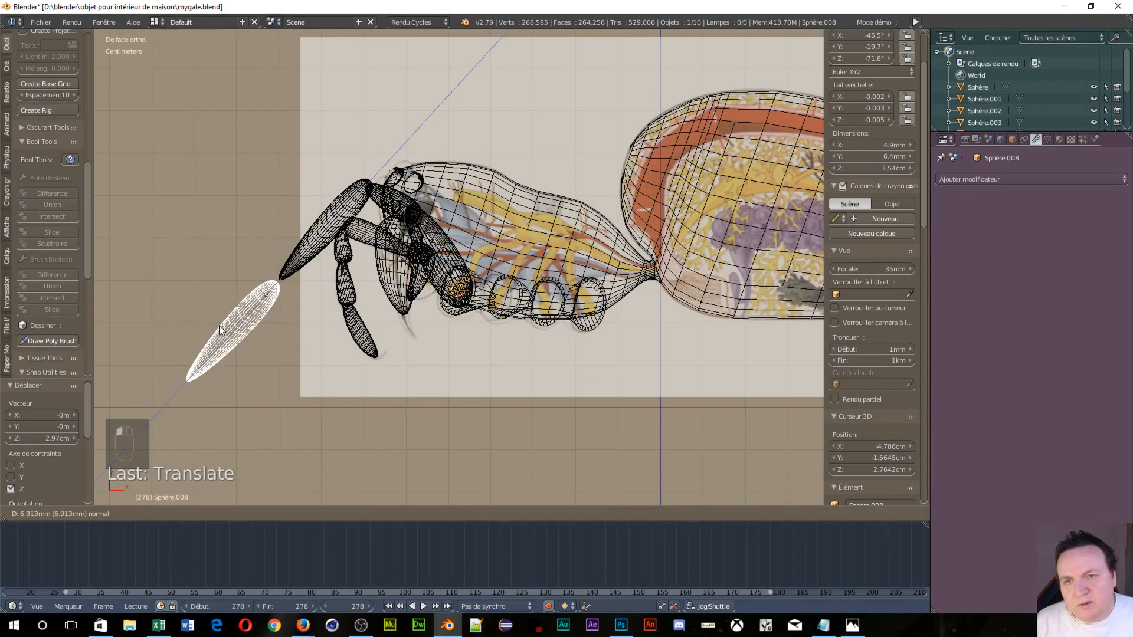
left_click(314, 328)
Stretch the outer segment along its own Z axis to about 4.6 cm long and shift it about 1.93 mm along that axis.
middle_click_drag(314, 328, 232, 359)
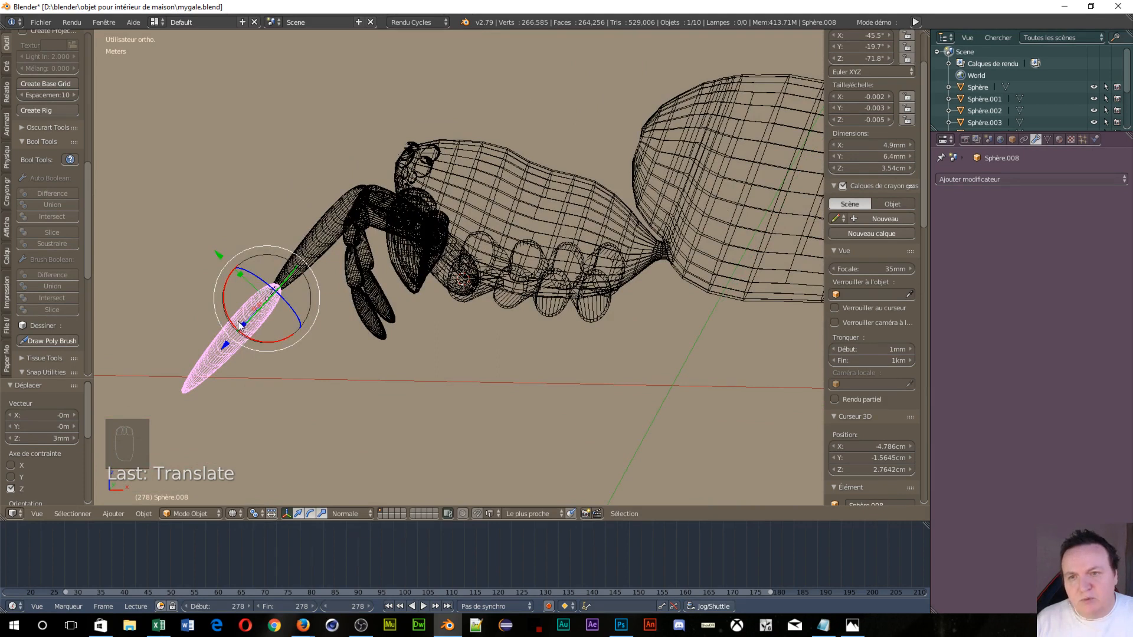
key("s")
key("z")
key("z")
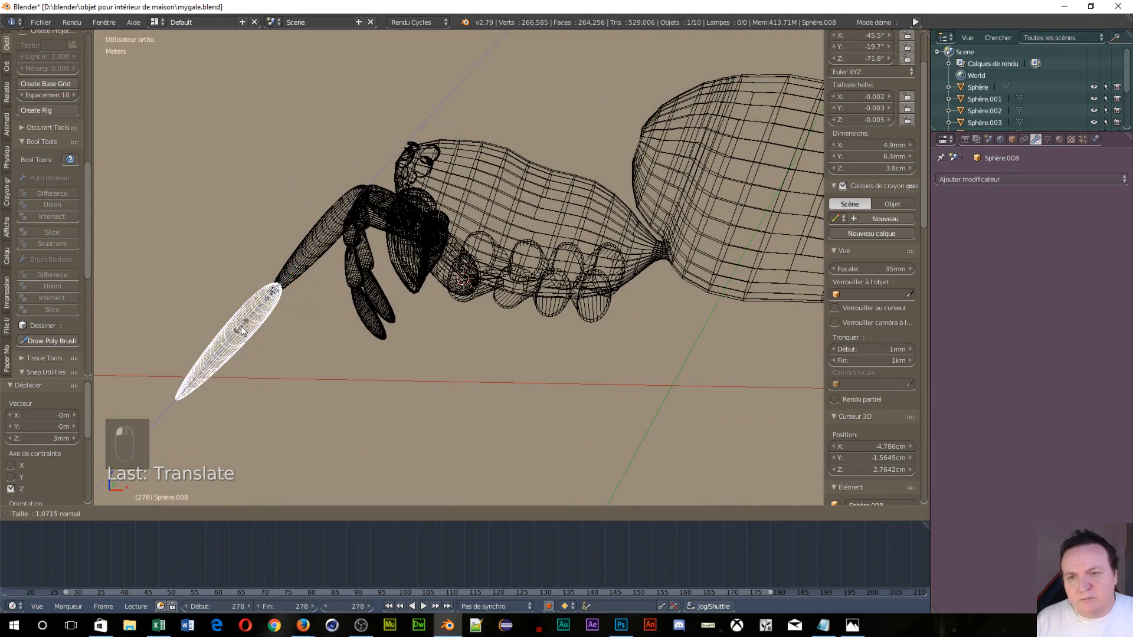
left_click(270, 312)
left_click_drag(226, 348, 217, 345)
Rotate the outer segment about -7.43° around its own Z axis and about -11° around its own Y axis.
key("KP_1")
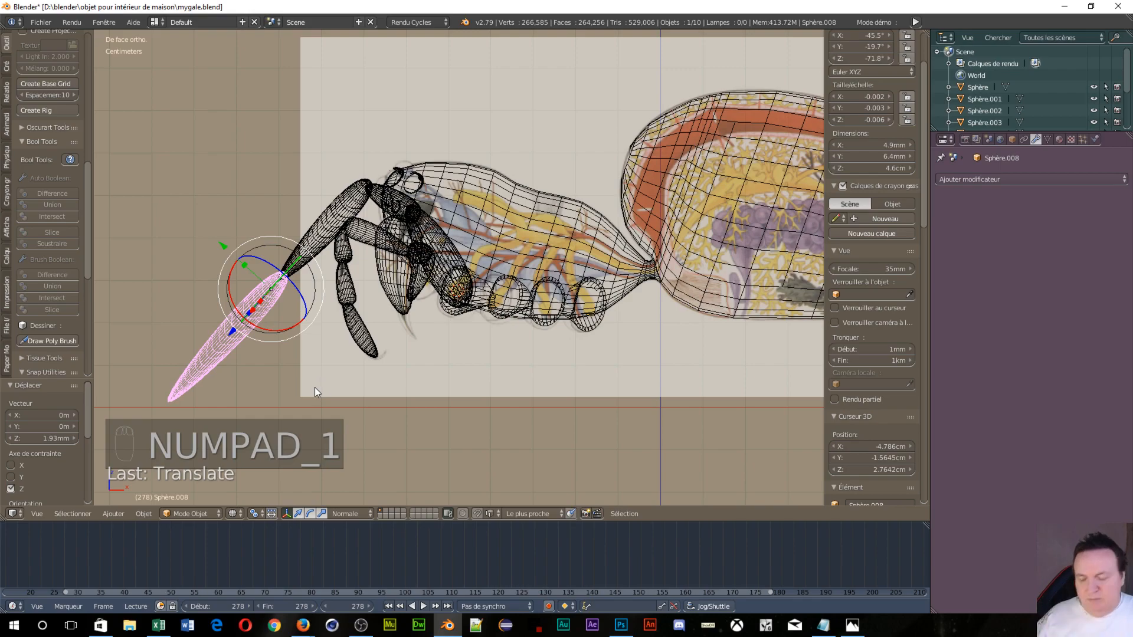
scroll(295, 352, "down", 3)
middle_click_drag(311, 348, 216, 444)
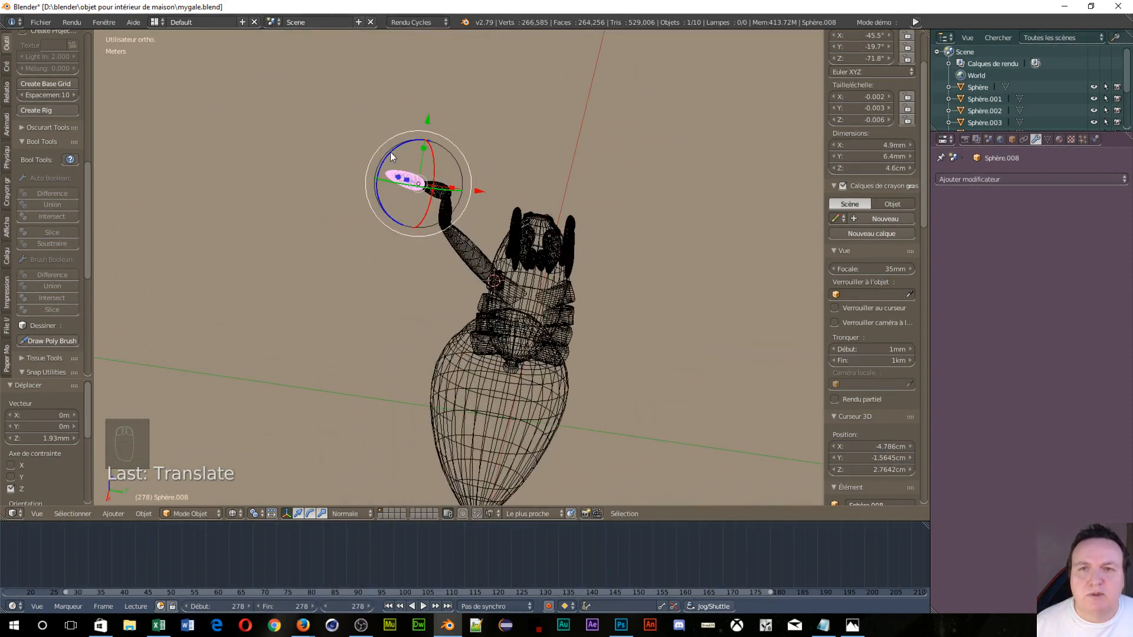
mouse_move(388, 153)
left_mouse_down()
mouse_move(405, 126)
mouse_move(388, 158)
left_mouse_up()
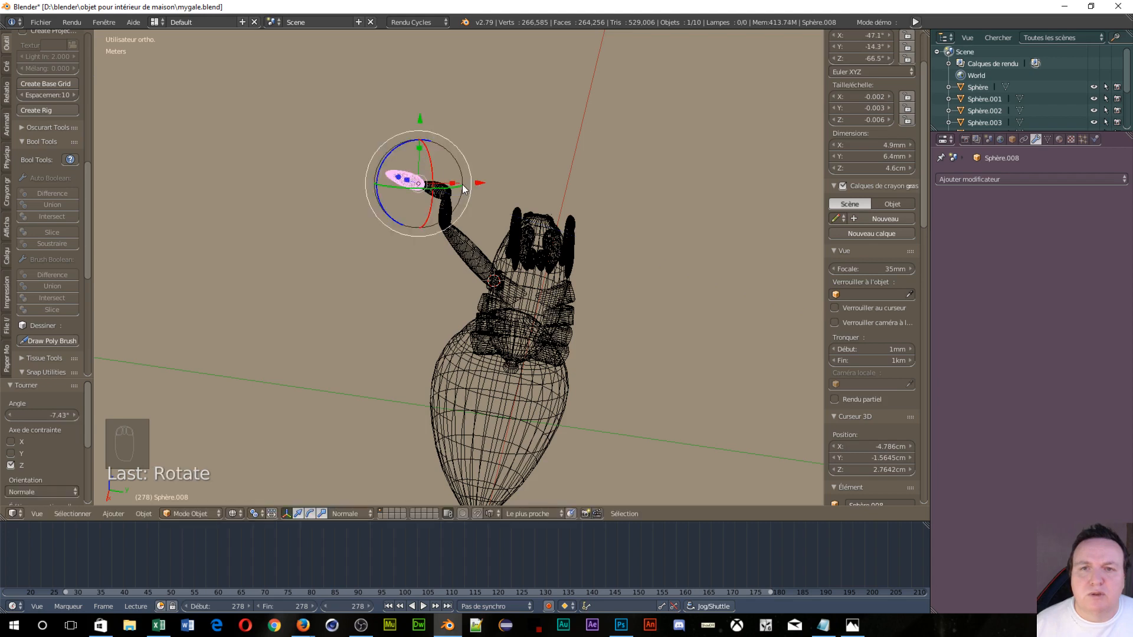
mouse_move(464, 188)
left_mouse_down()
mouse_move(443, 196)
mouse_move(460, 193)
left_mouse_up()
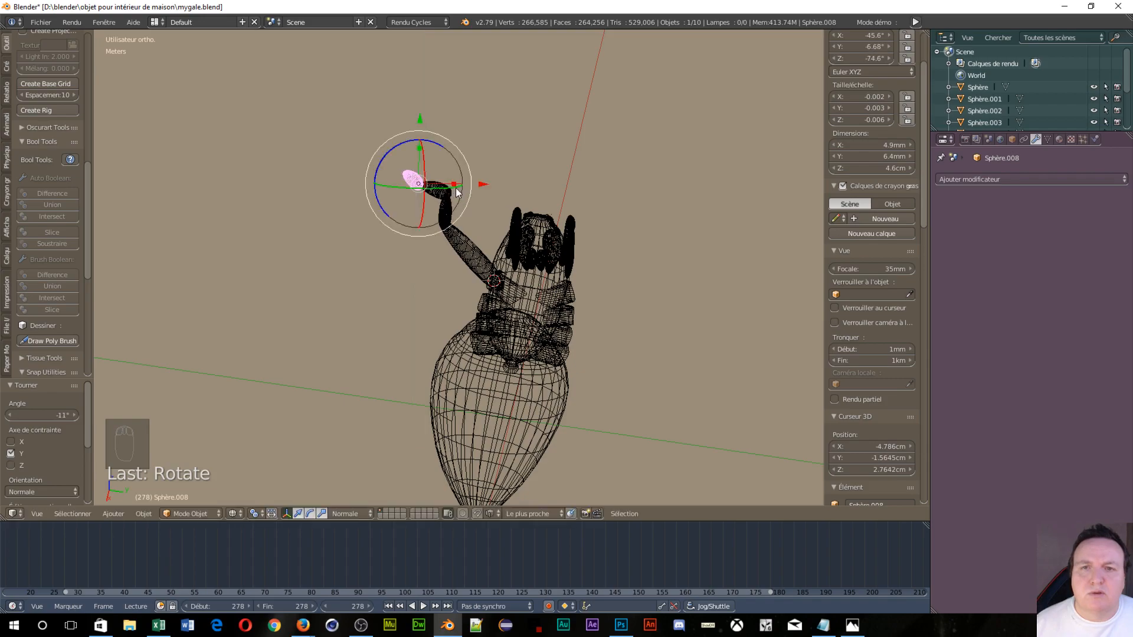
Duplicate the outer segment and move the copy about 3.78 cm along its own Z axis to continue the leg.
middle_click_drag(459, 193, 679, 271)
scroll(365, 319, "up", 4)
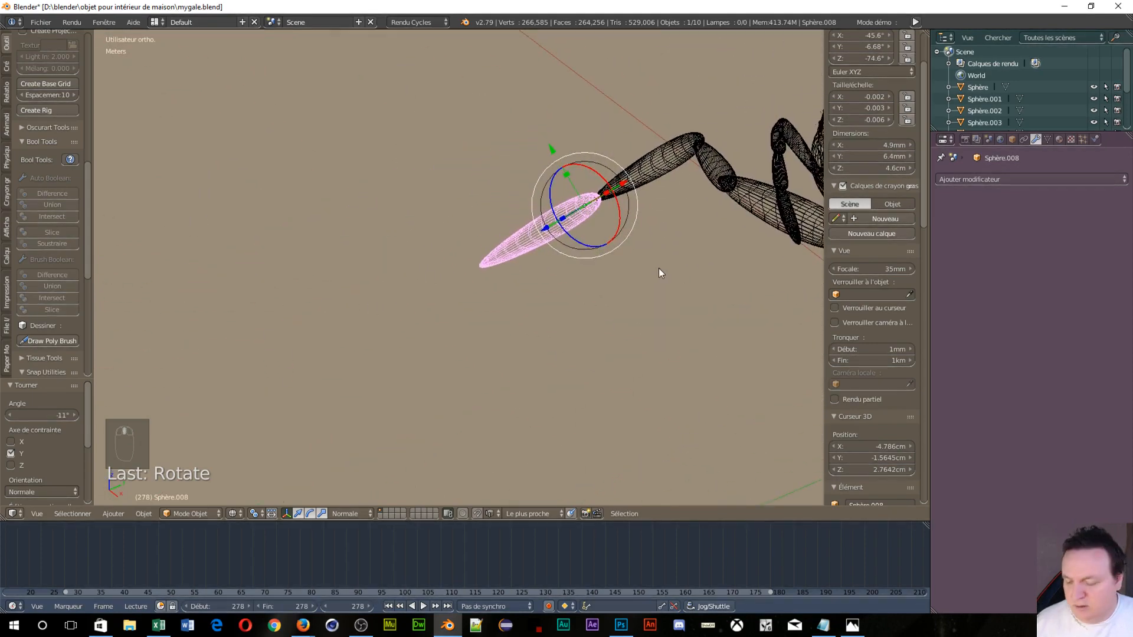
key("shift+d")
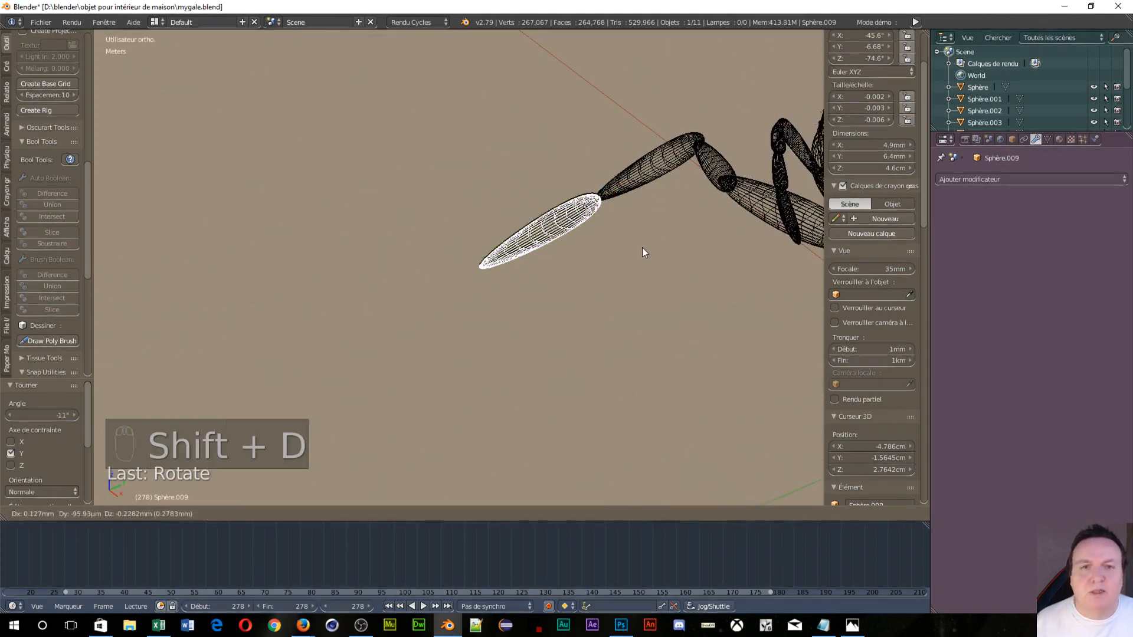
left_click(642, 248)
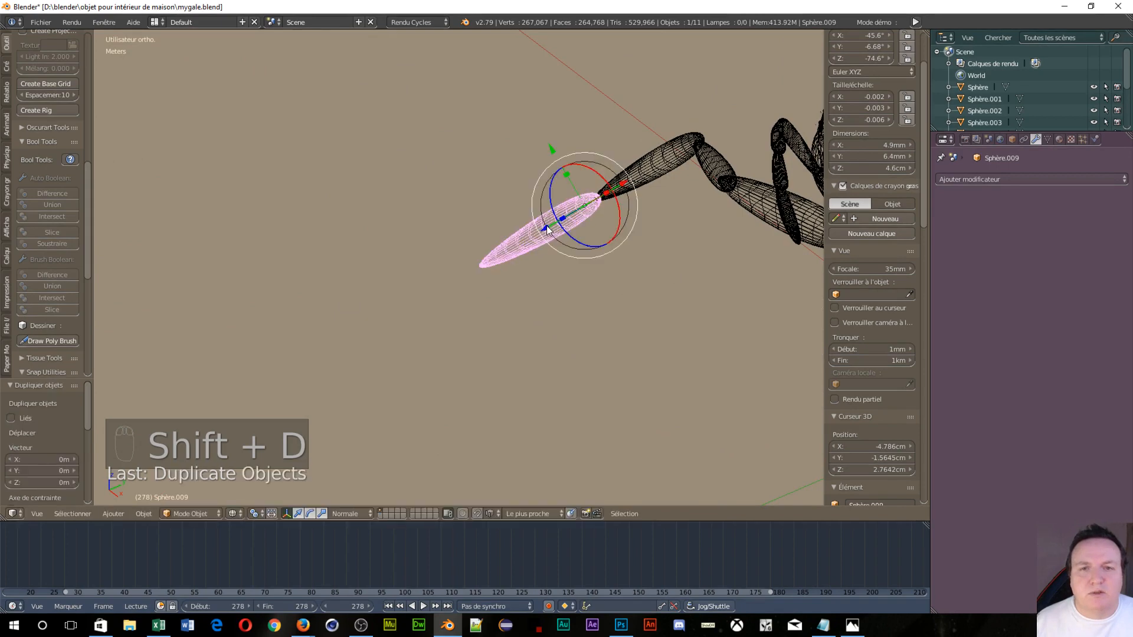
left_click_drag(547, 226, 434, 260)
In front view, shorten the outermost segment along its own Z axis to about 1.59 cm and rotate it about -37.9° around its own X axis.
key("KP_1")
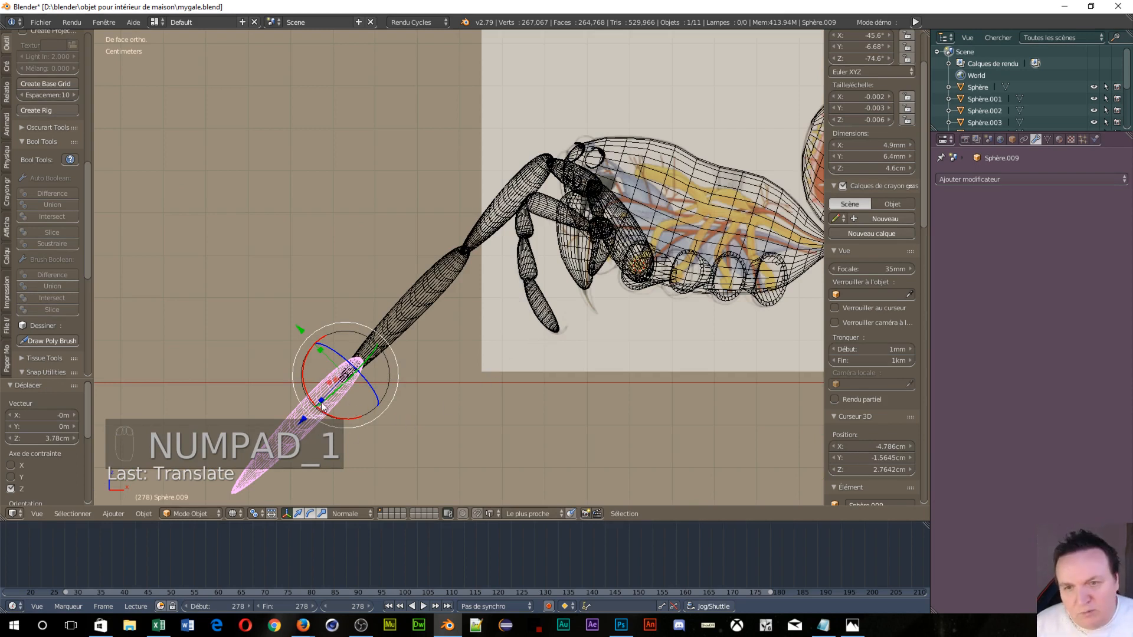
key("s")
key("z")
key("z")
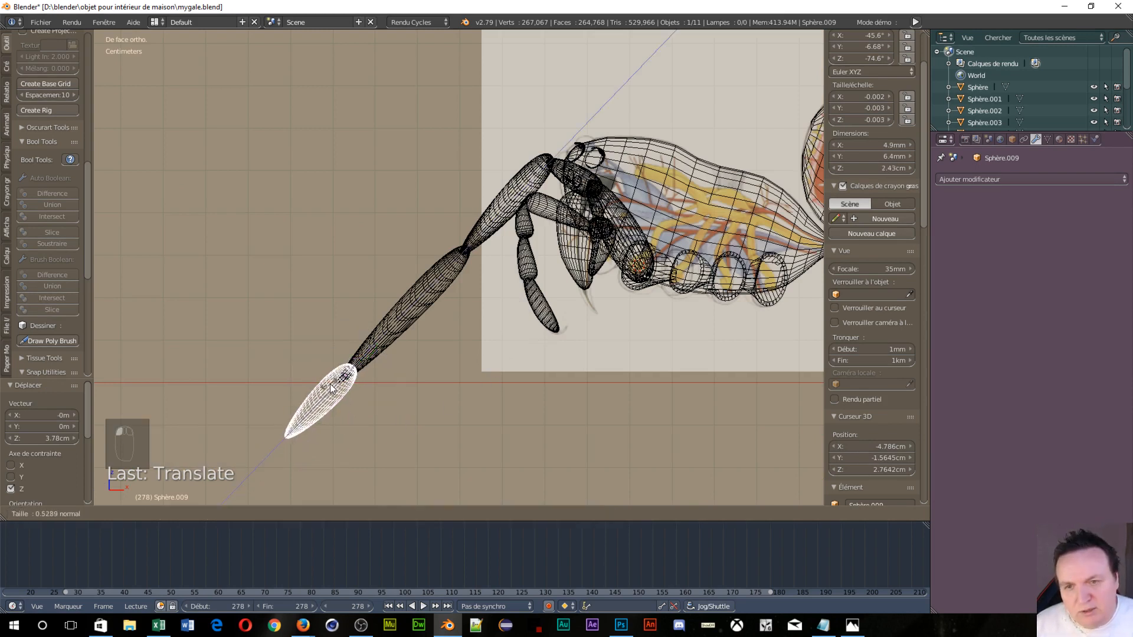
left_click(336, 384)
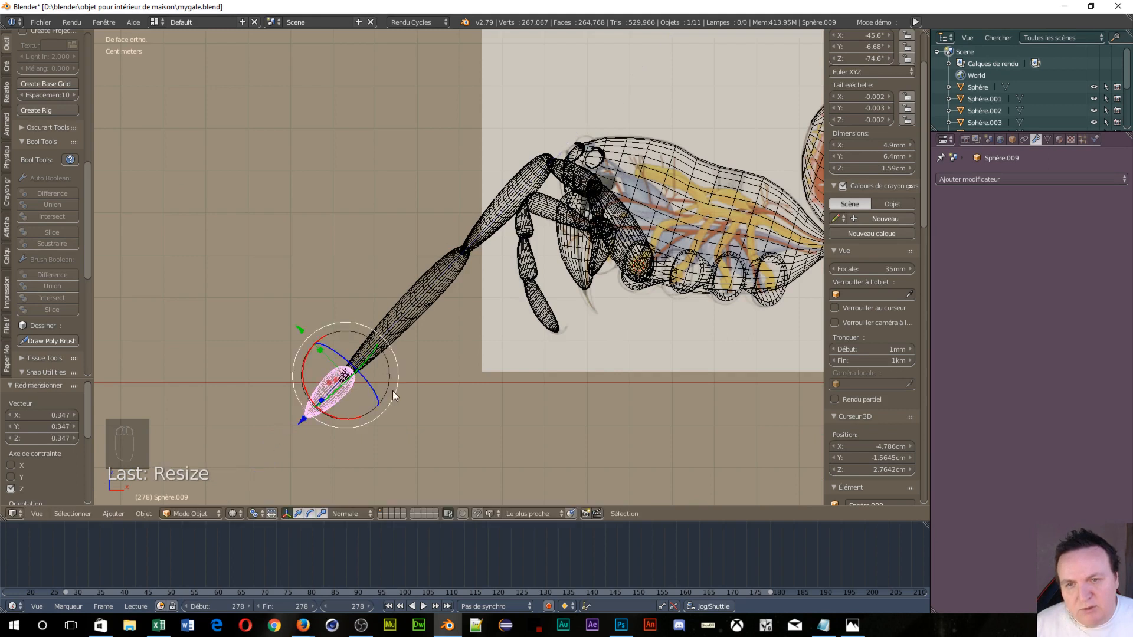
left_click_drag(350, 422, 320, 418)
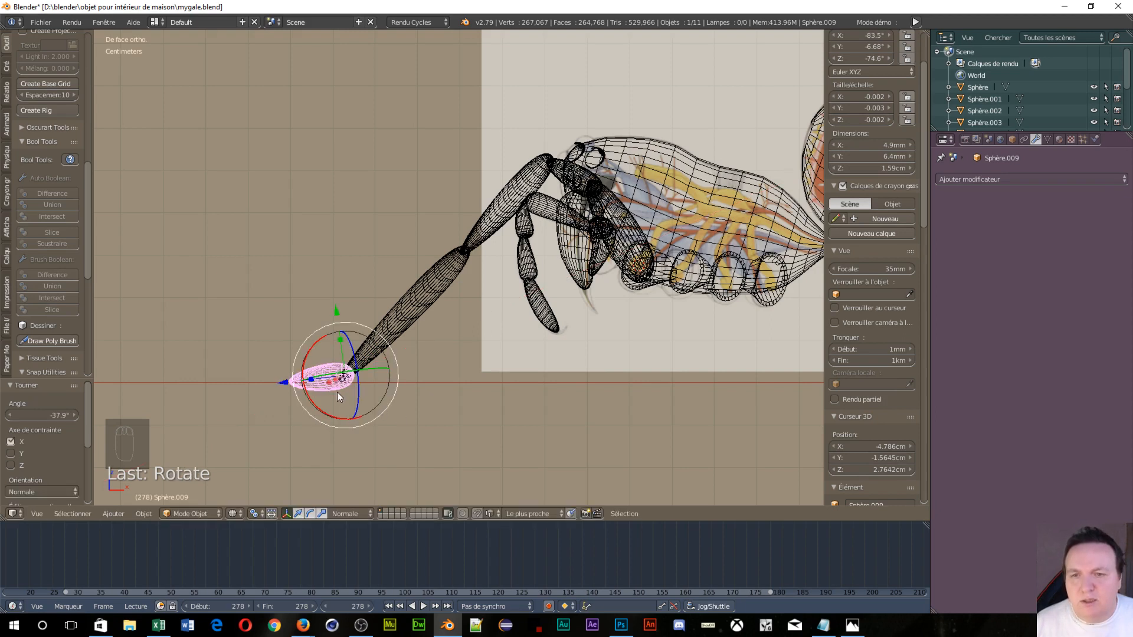
Duplicate the short foot segment about -1.14 cm in X and -1.11 mm in Z, and rotate the copy about -8.36° around its own X axis.
key("shift+d")
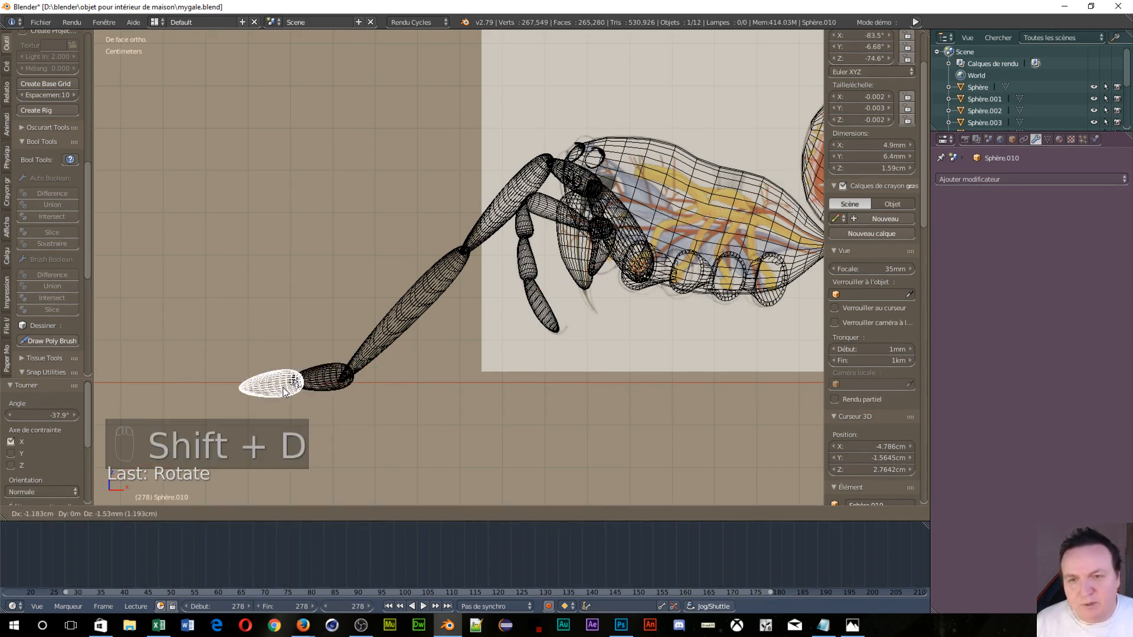
left_click(288, 393)
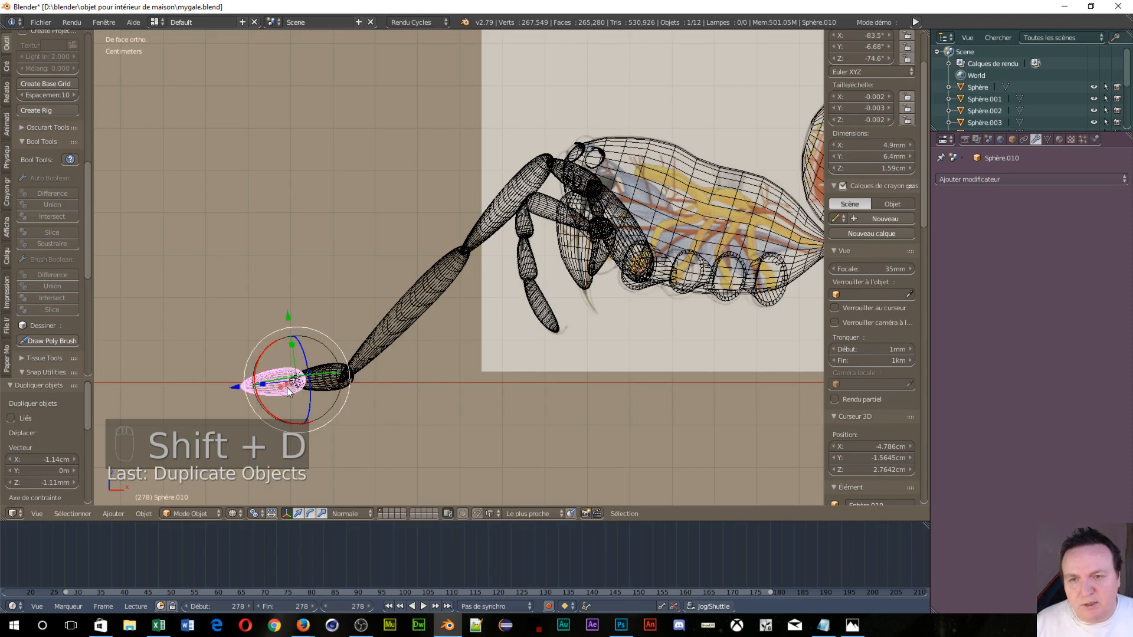
left_click_drag(289, 421, 282, 423)
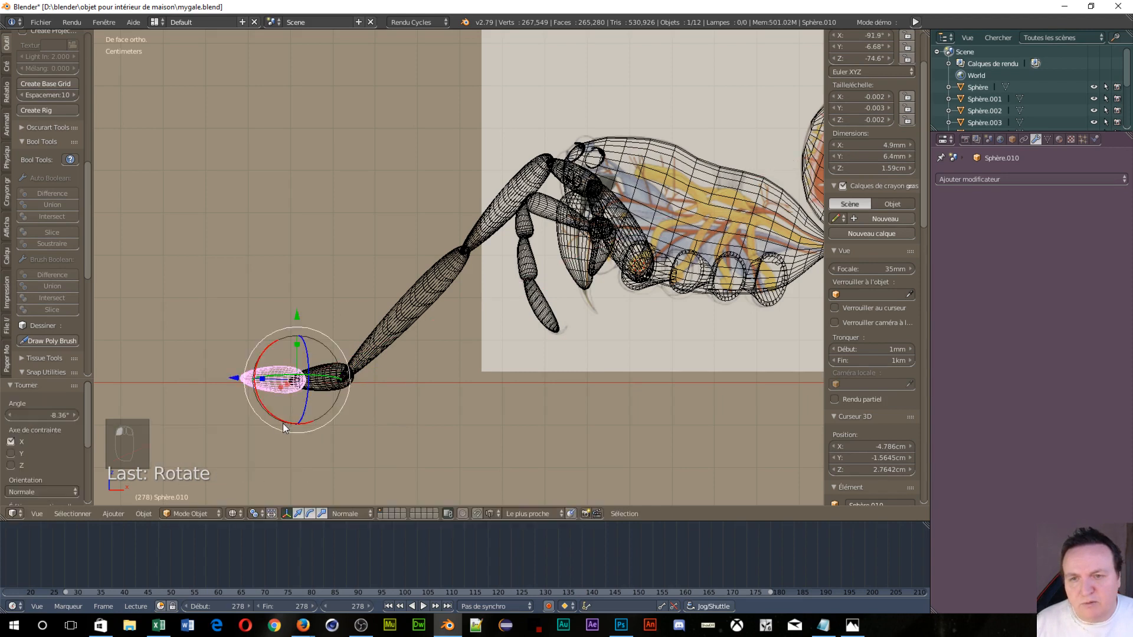
Scale the long segment before the foot along its own Z axis by about 0.874.
right_click(383, 340)
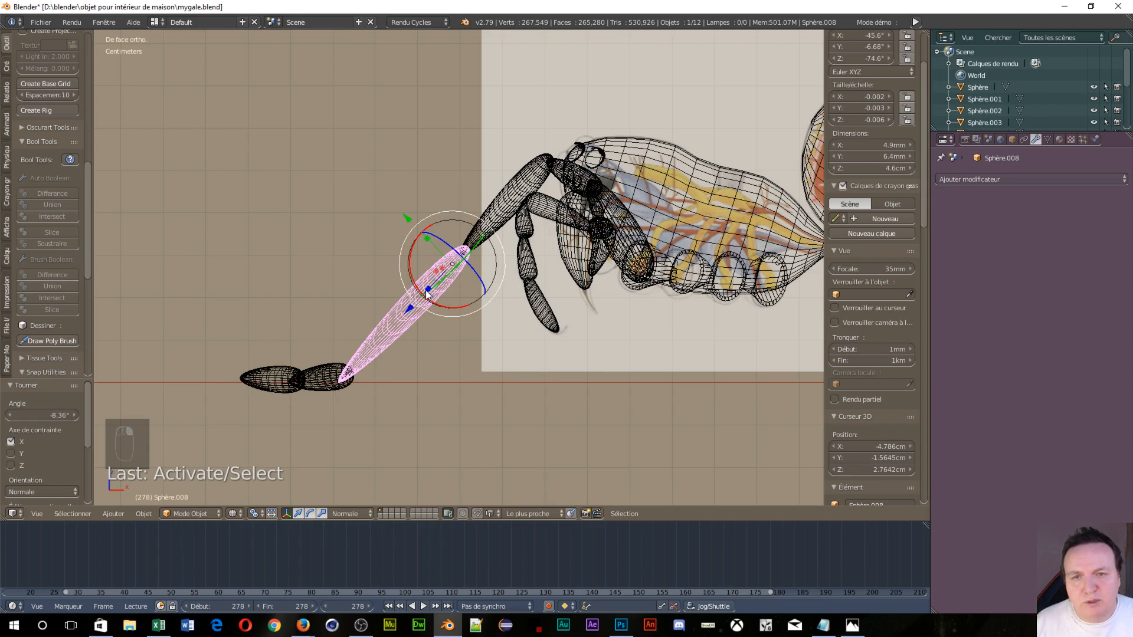
key("s")
key("z")
key("z")
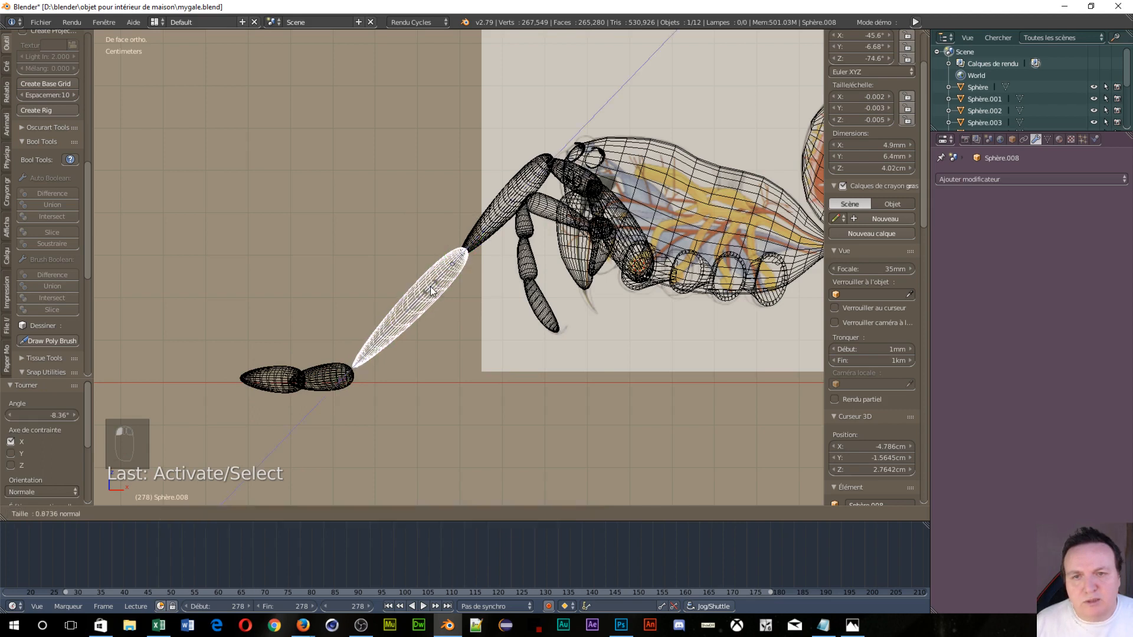
left_click(431, 291)
Move the first foot segment about 2.74 mm along its own Y axis and about -2.88 mm along its own Z axis to meet the long segment.
right_click(334, 379)
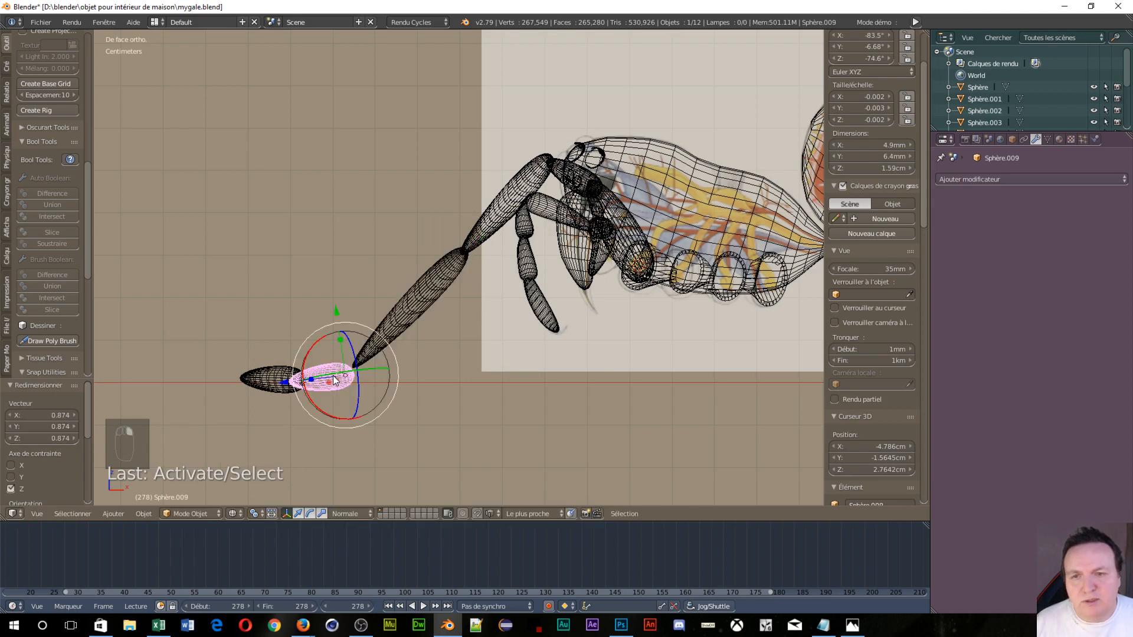
key("g")
key("y")
key("y")
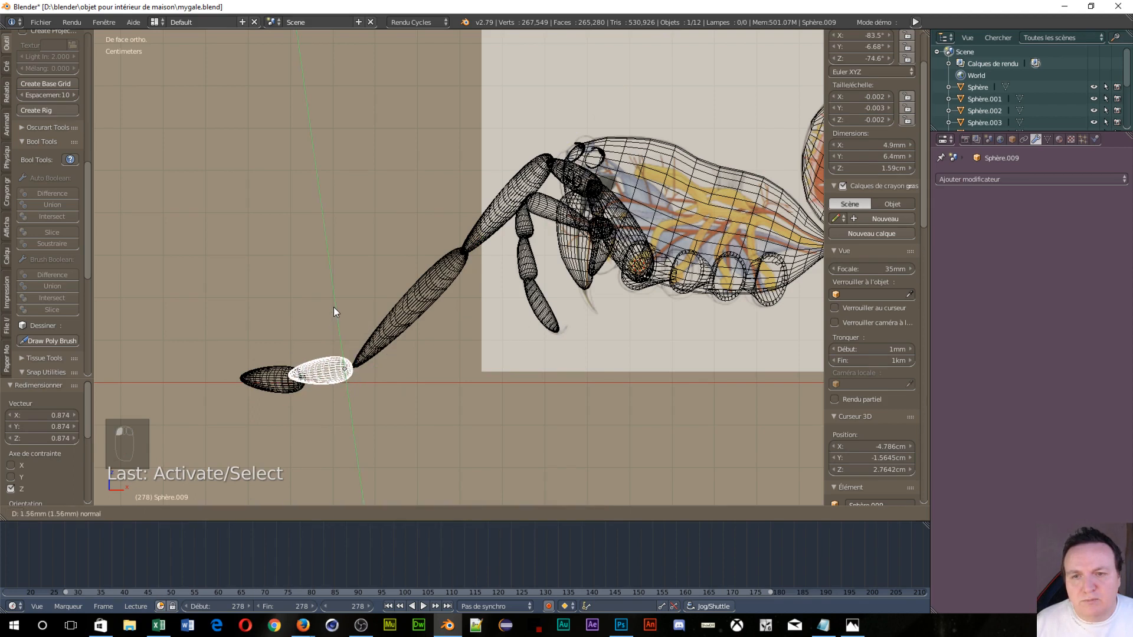
left_click(331, 303)
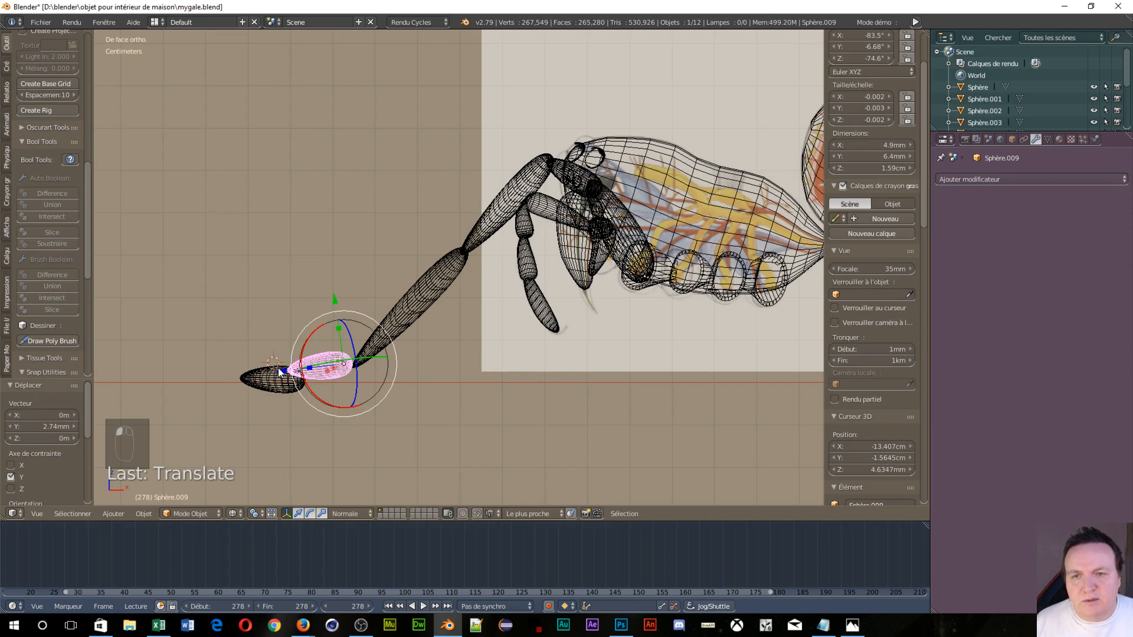
key("g")
key("z")
key("z")
left_click(267, 405)
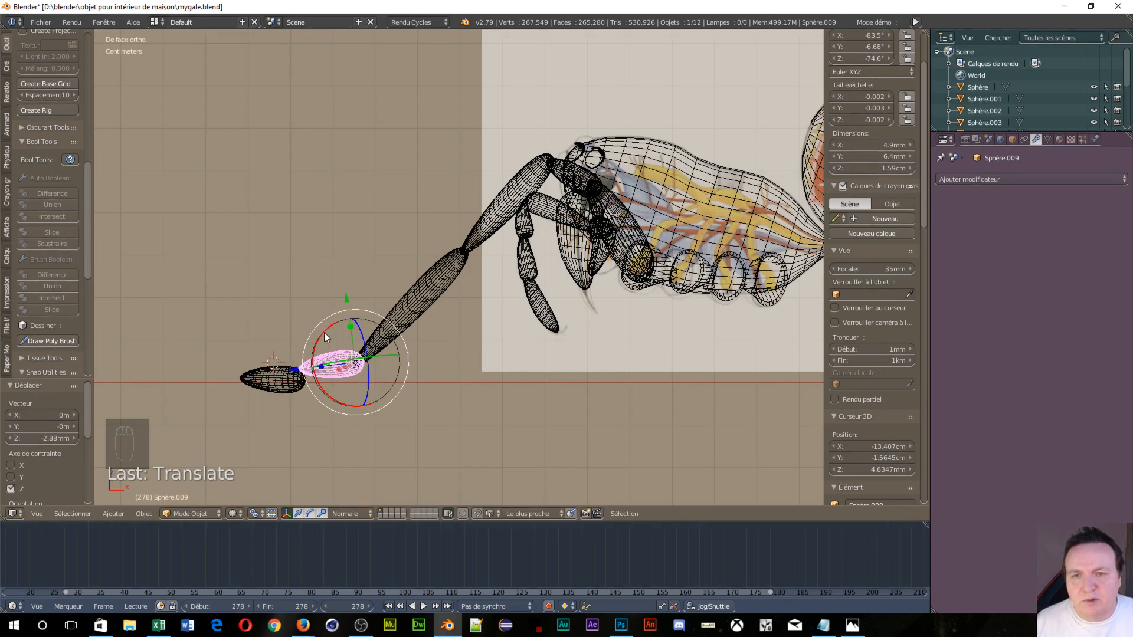
Rotate the first foot segment about 7.28° around its own X axis.
key("r")
key("x")
key("x")
left_click(285, 366)
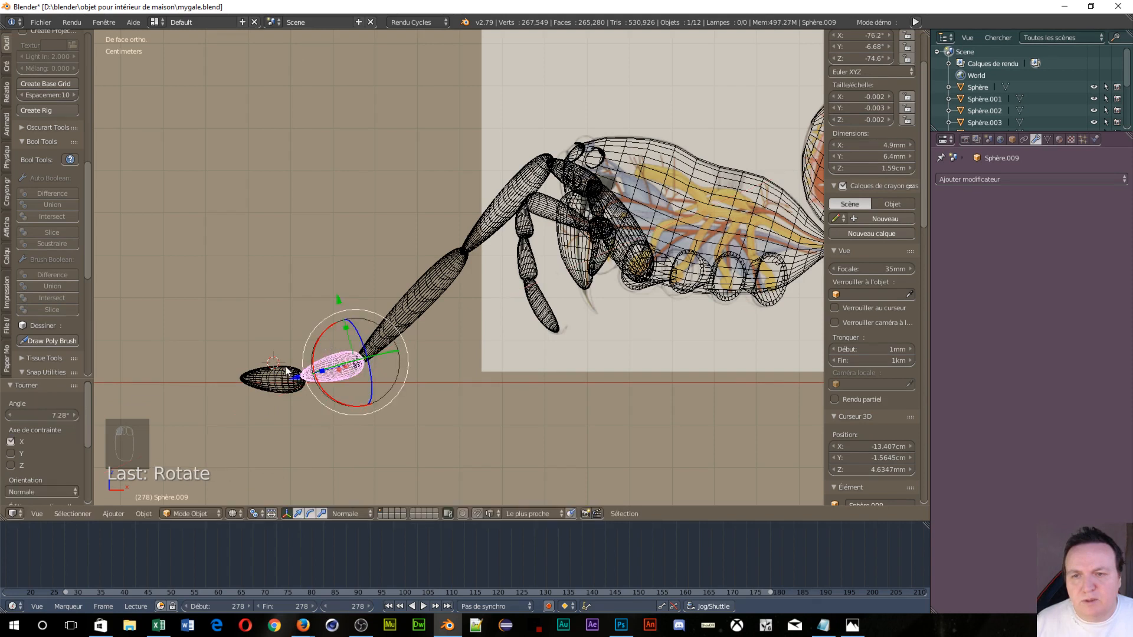
Select the tip segment of the foot and move it about 2.1 mm along its own Y axis.
left_click(285, 368)
key("g")
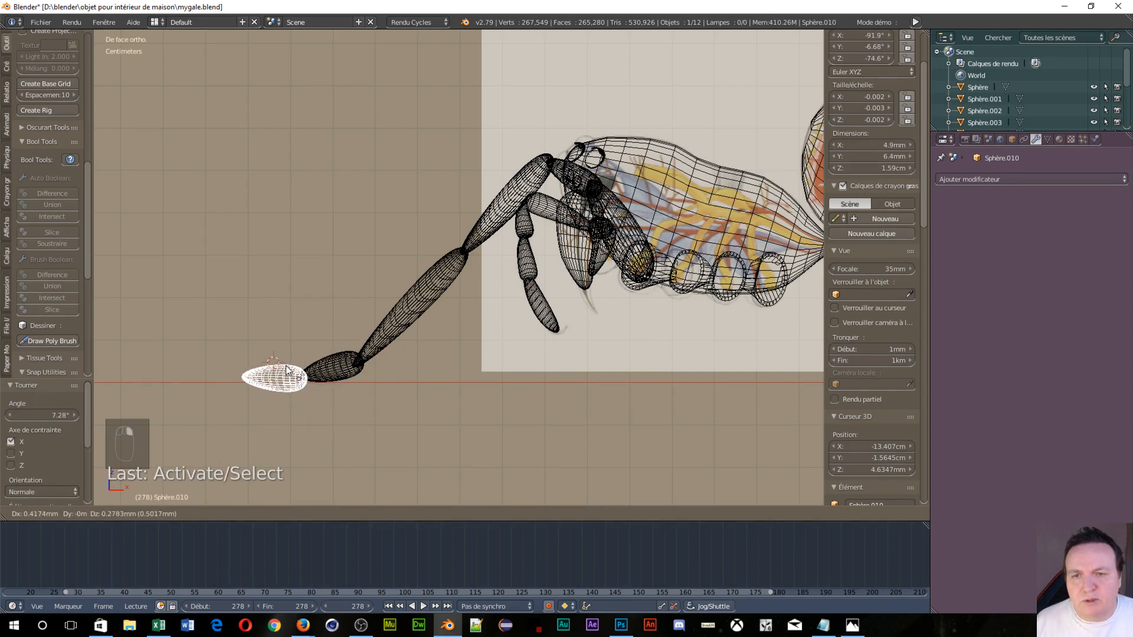
left_click(285, 367)
left_click_drag(298, 314, 296, 304)
Rotate the tip segment about -7.13° around its own Y axis and shift it about 2.91 mm along its own X axis.
middle_click_drag(297, 306, 448, 288)
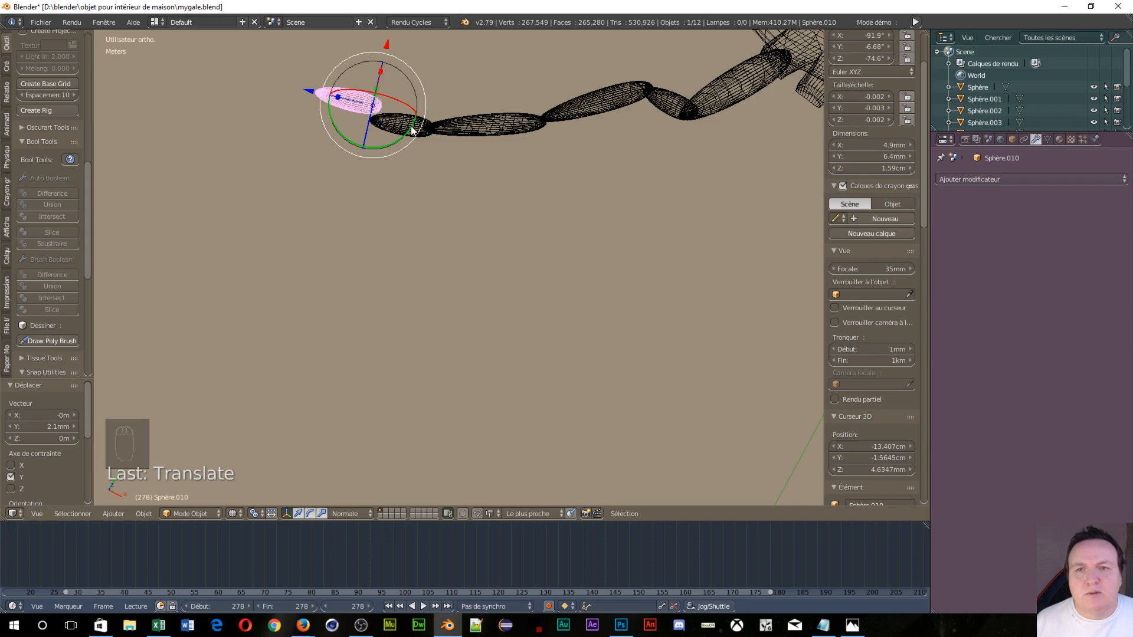
left_click_drag(411, 131, 403, 129)
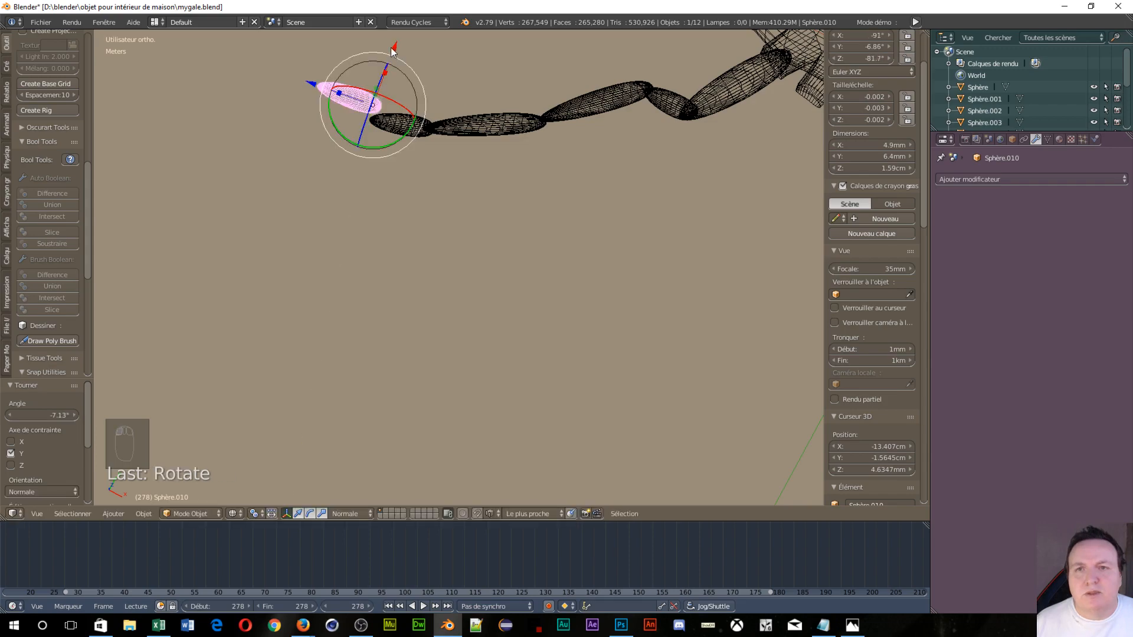
left_click_drag(392, 48, 388, 62)
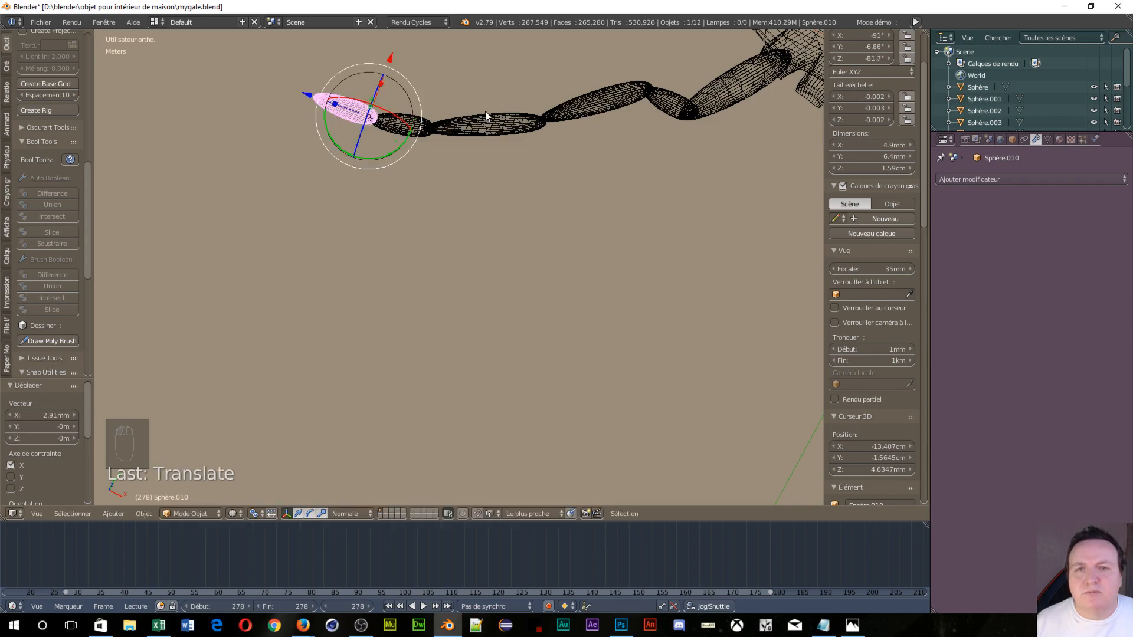
Merge the two short foot segments into one object with a Bool Tool Union.
middle_click_drag(485, 116, 235, 276)
scroll(289, 312, "up", 5)
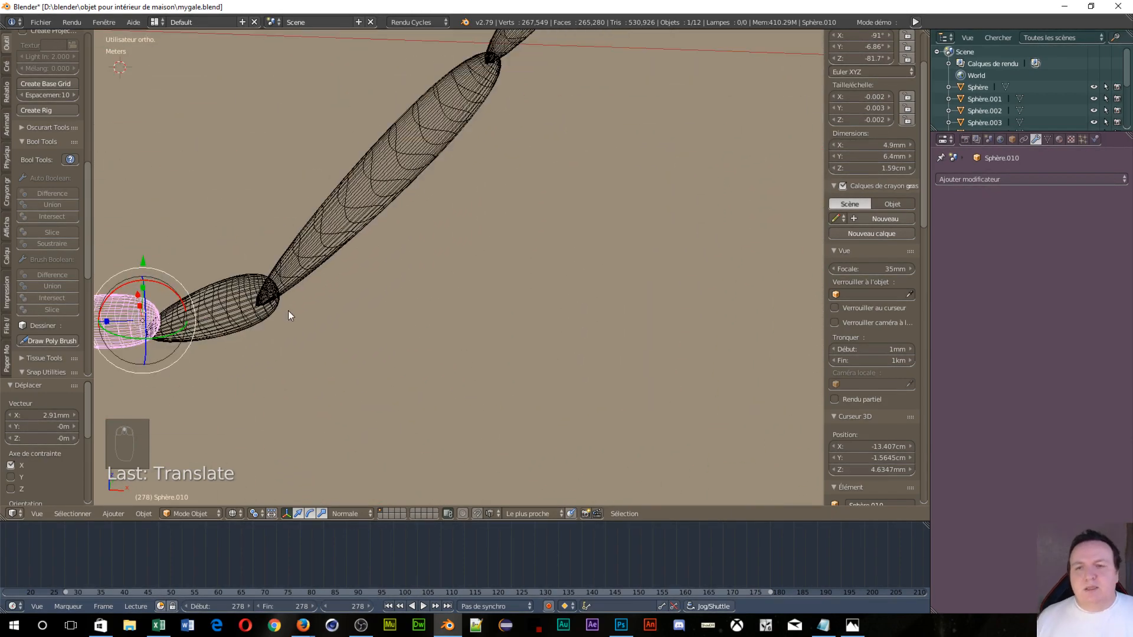
scroll(325, 291, "down", 9)
middle_click_drag(558, 271, 456, 285)
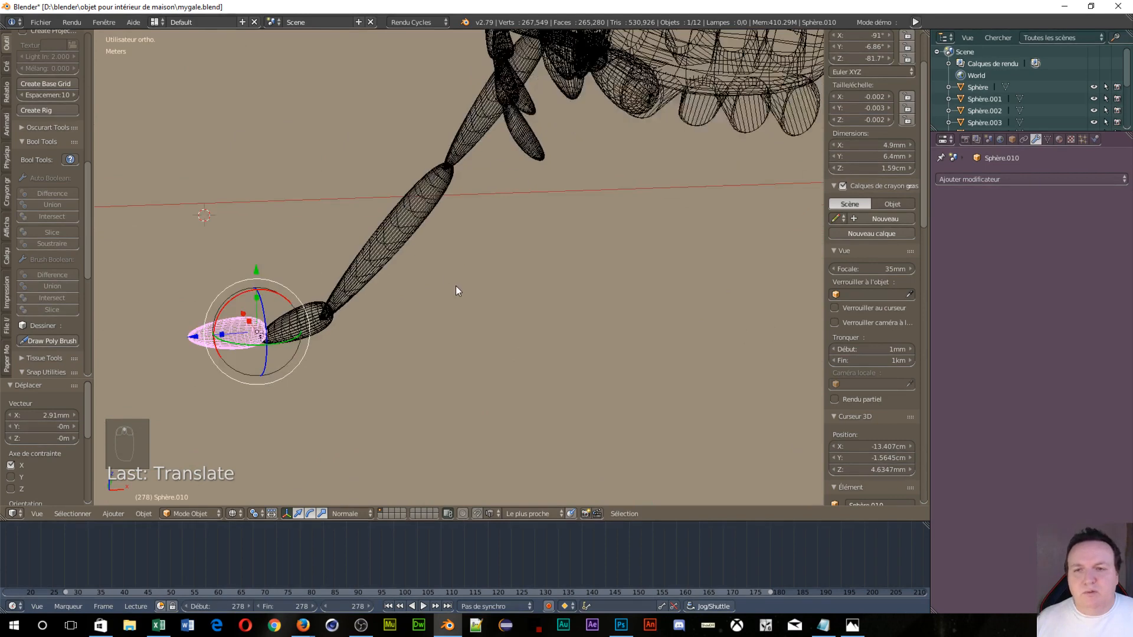
scroll(455, 285, "up", 2)
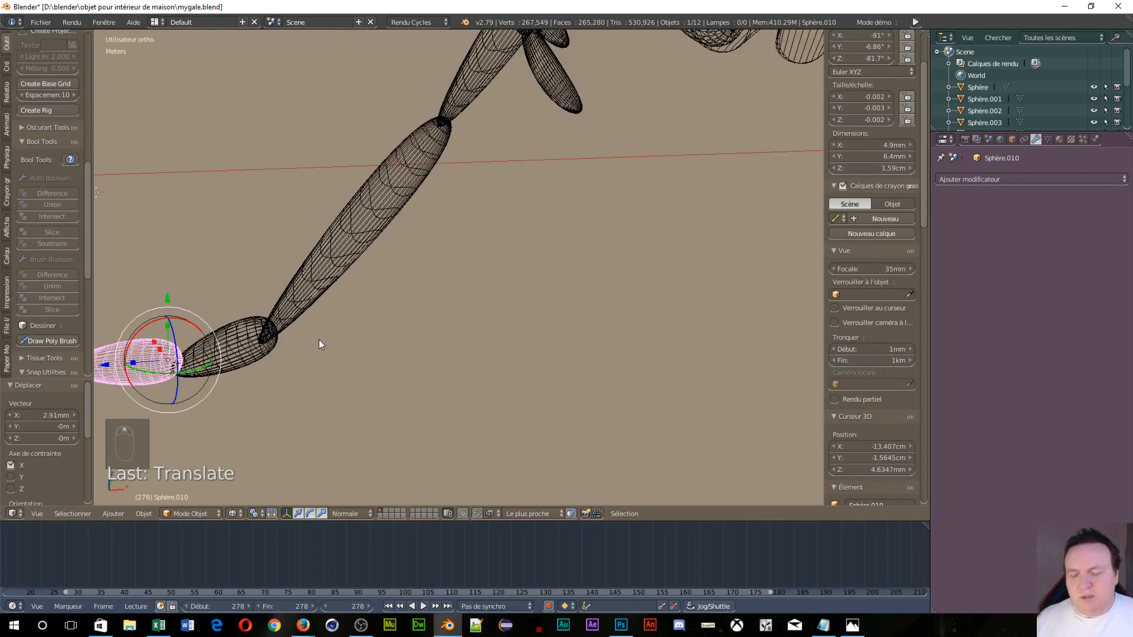
right_click(248, 334, "shift")
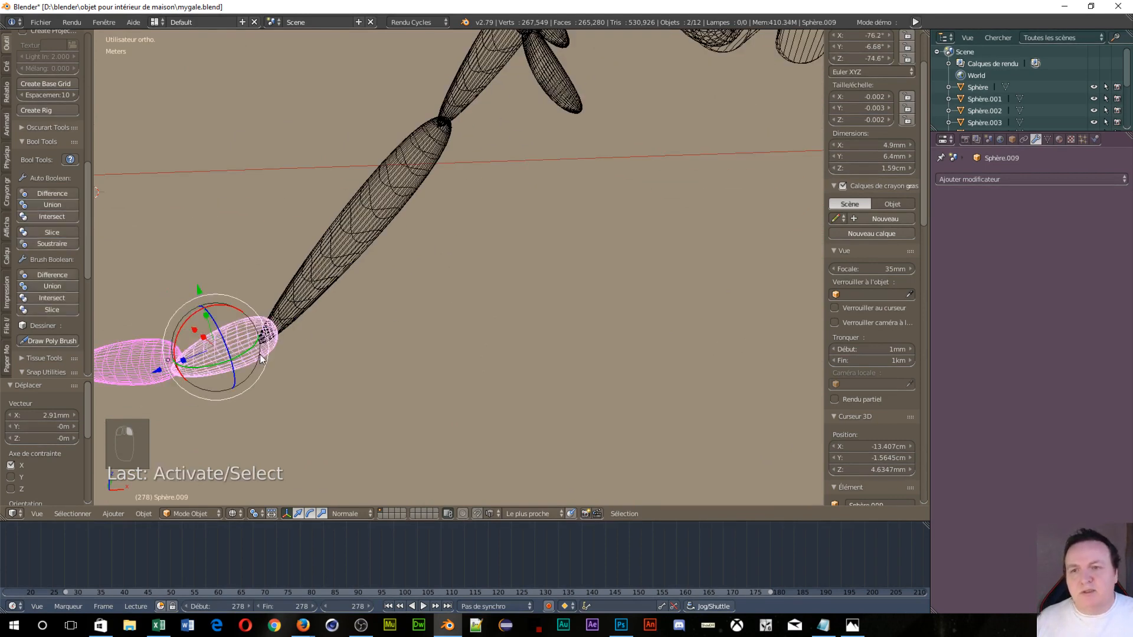
left_click(58, 203)
Union the merged foot with the long segment above it, and that result with the next long segment up the leg.
right_click(384, 212, "shift")
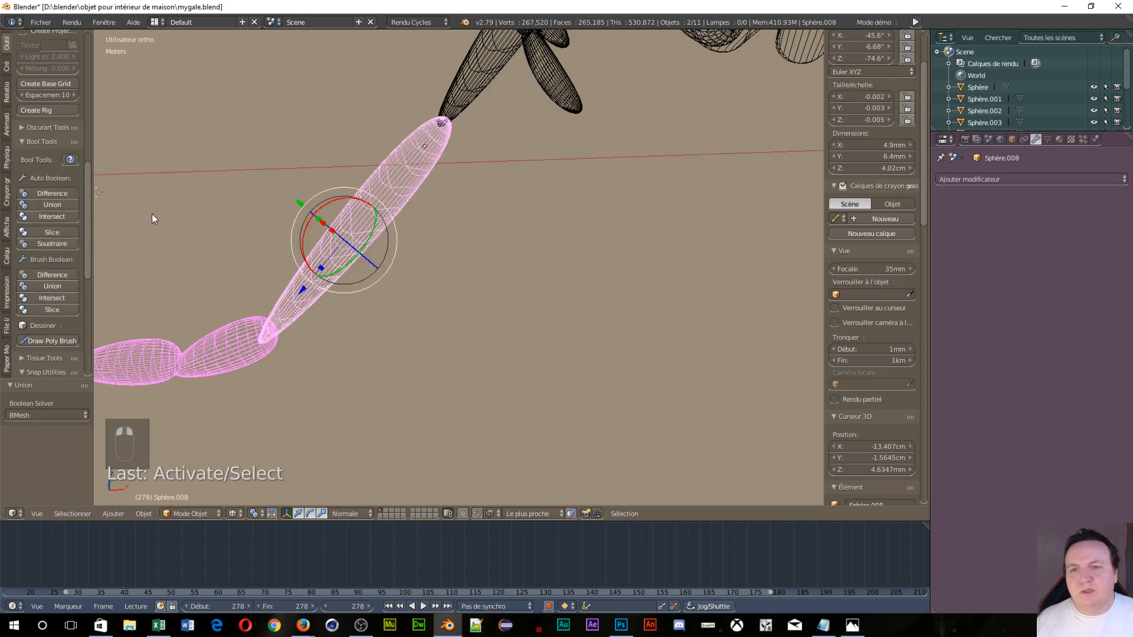
left_click(47, 205)
right_click(477, 61, "shift")
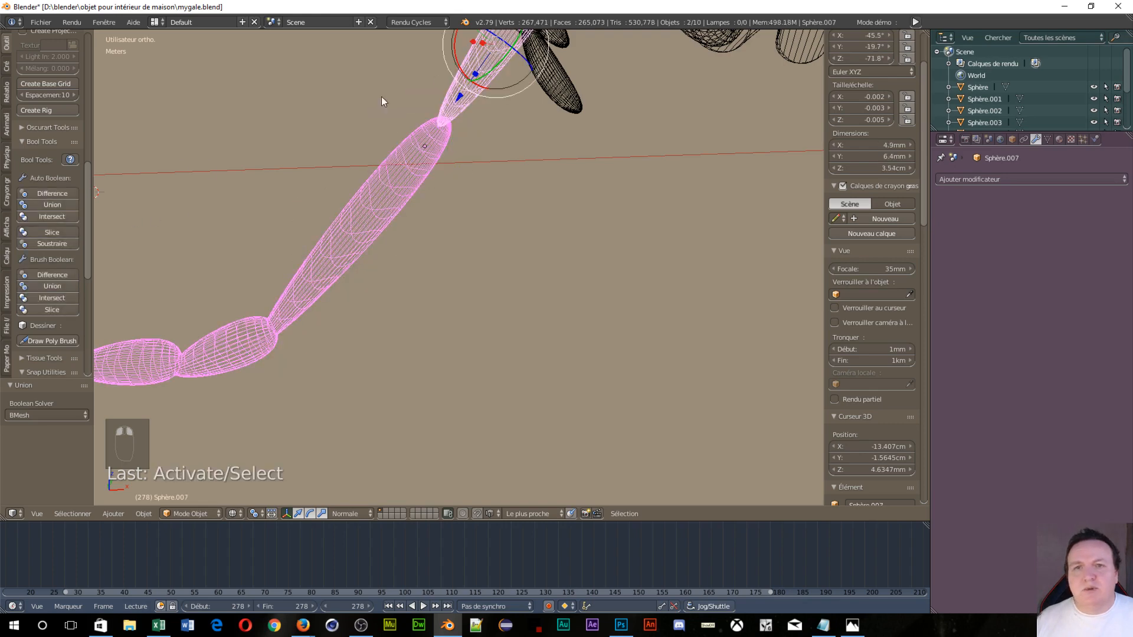
left_click(61, 202)
Union the merged outer leg with the short knee segment and the thick segment at the body, forming one leg object.
middle_click_drag(301, 174, 530, 225)
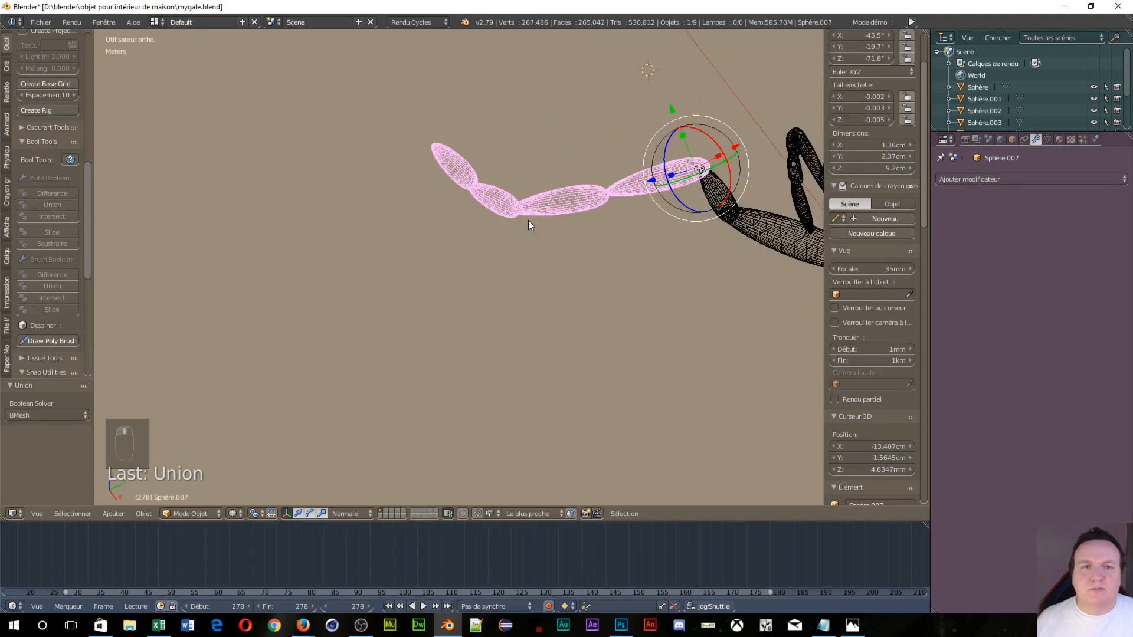
right_click(722, 195, "shift")
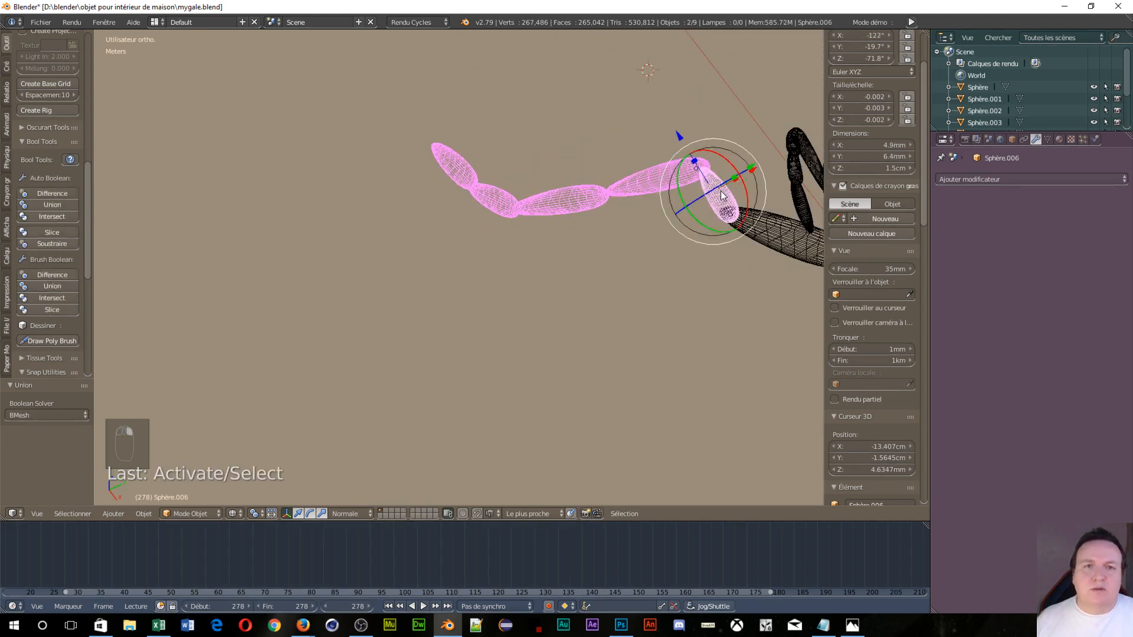
left_click(37, 207)
middle_click_drag(628, 255, 673, 285)
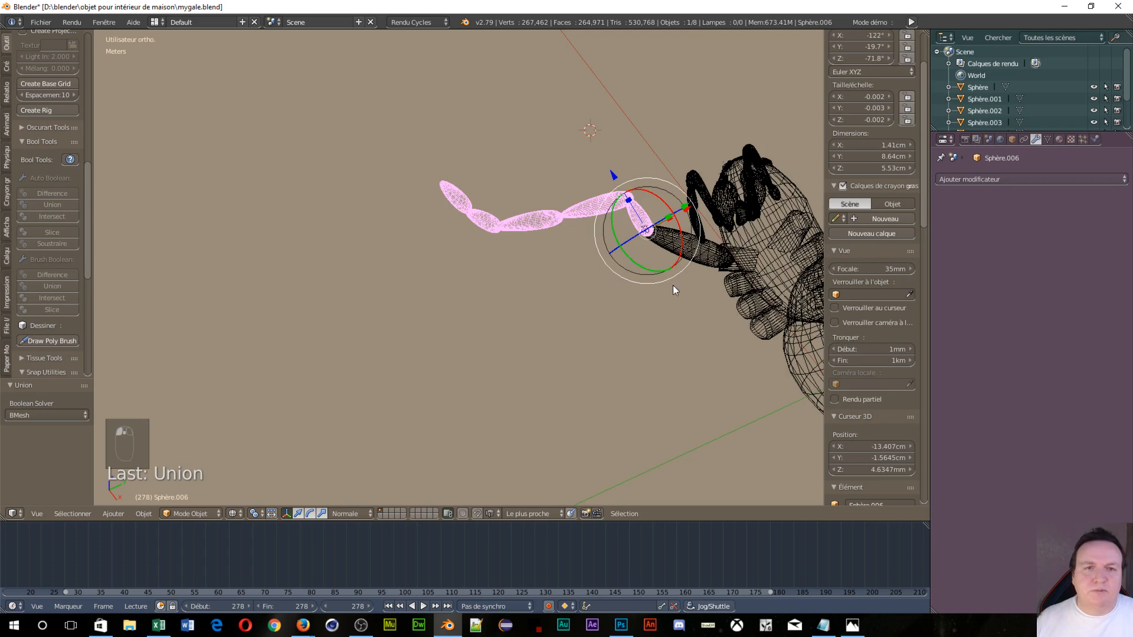
right_click(700, 252, "shift")
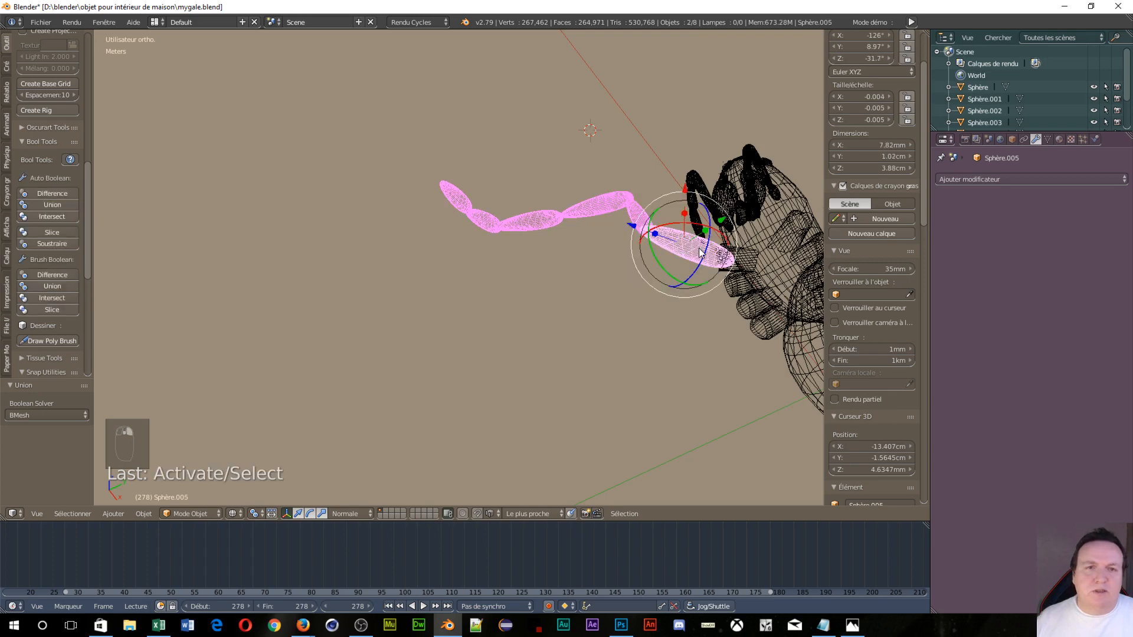
left_click(46, 205)
Duplicate the complete leg and place the copy about 8.94 mm in X, -6.42 mm in Y and -1.34 mm in Z behind the first.
middle_click_drag(425, 319, 515, 396)
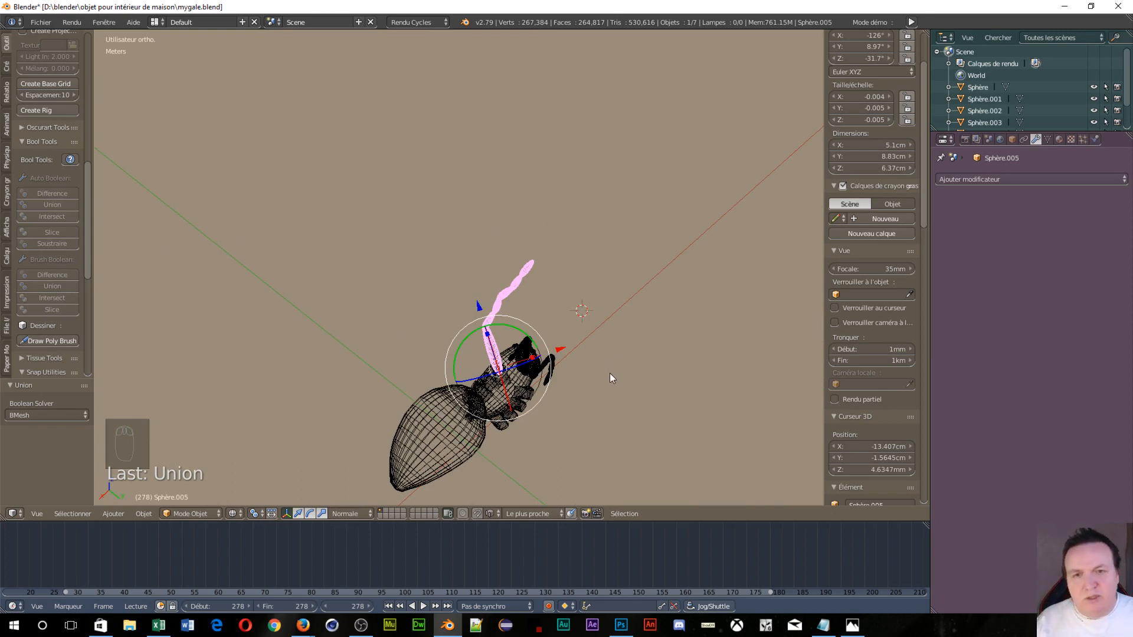
key("shift+d")
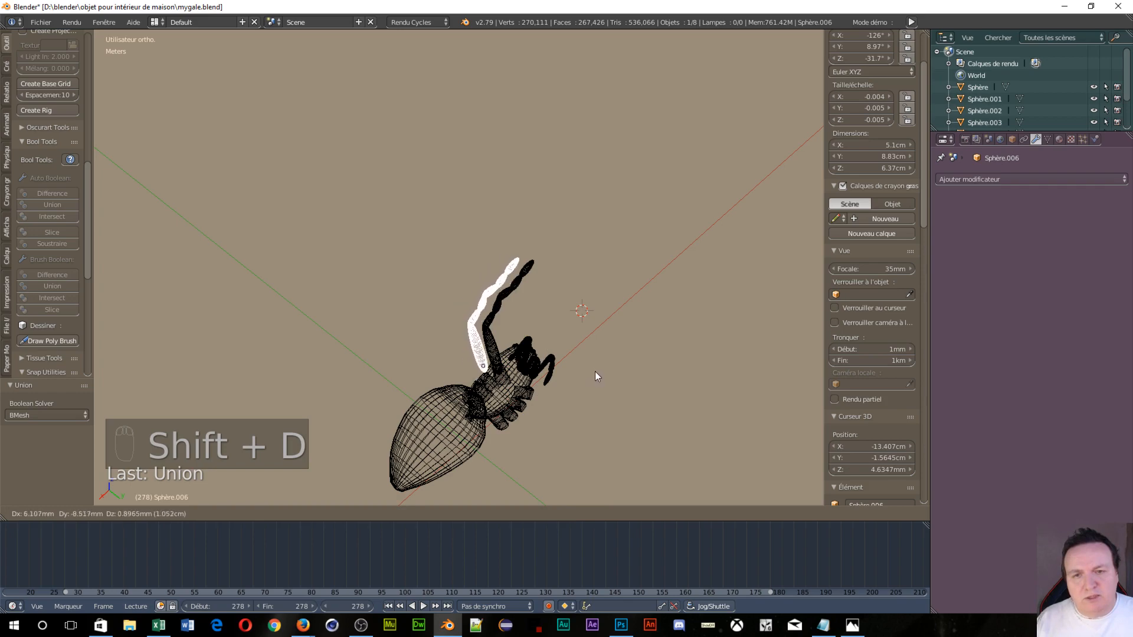
left_click(594, 377)
Move the duplicated leg about 1.85 mm along its own Y axis toward the second leg socket on the body.
middle_click_drag(602, 381, 795, 371)
scroll(643, 290, "up", 4)
middle_click_drag(623, 213, 413, 303, "shift")
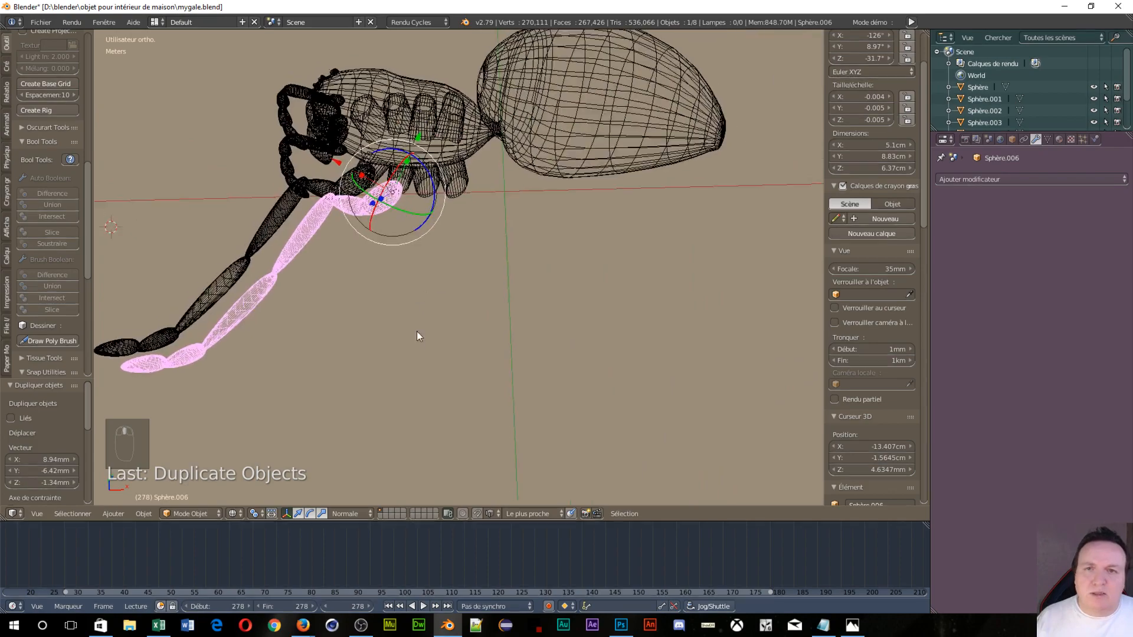
scroll(415, 327, "up", 4)
middle_click_drag(367, 176, 303, 301)
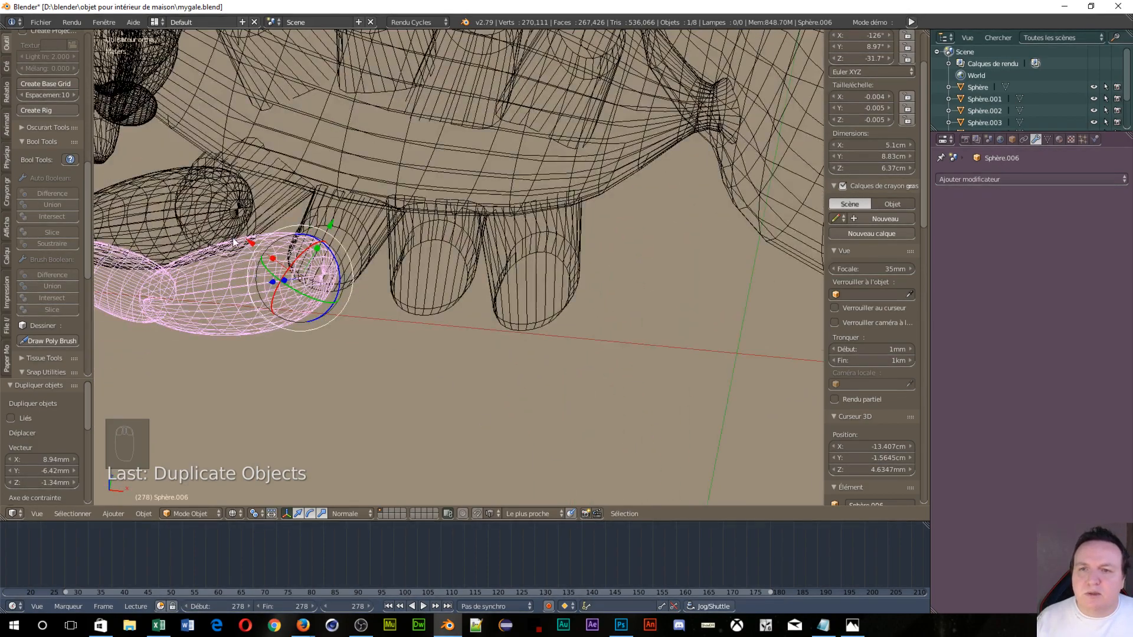
left_click_drag(248, 242, 352, 220)
mouse_move(463, 259)
middle_mouse_down()
mouse_move(475, 222)
mouse_move(475, 251)
middle_mouse_up()
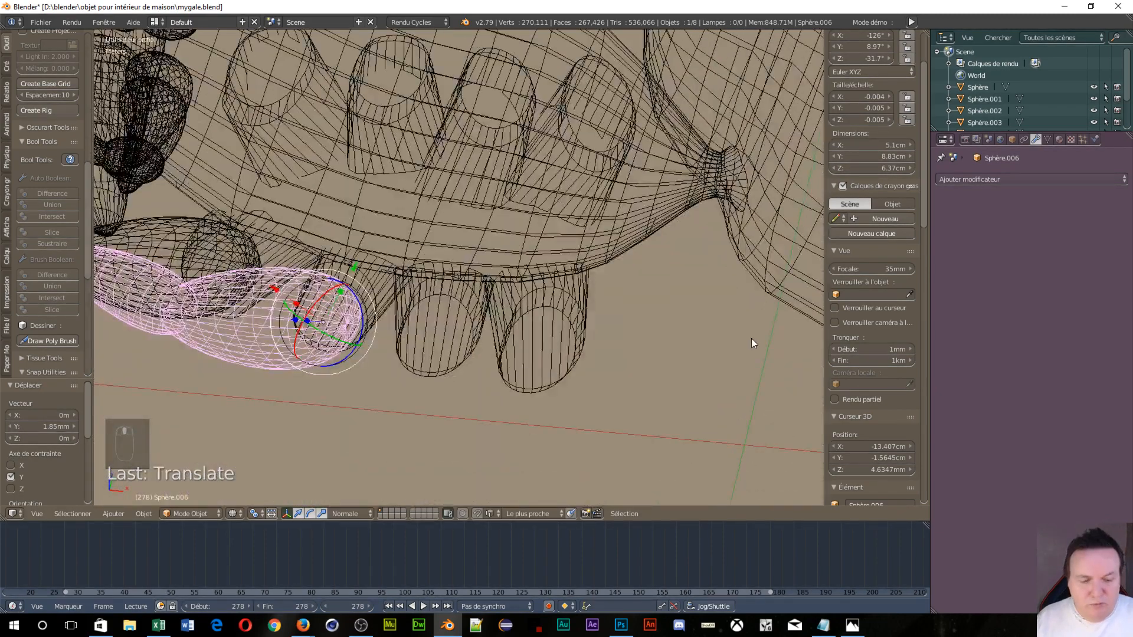
Centre the duplicated leg on the second socket by moving it about -0.90 mm along its local Y and 0.90 mm along its local X.
key("KP_1")
scroll(752, 343, "down", 3)
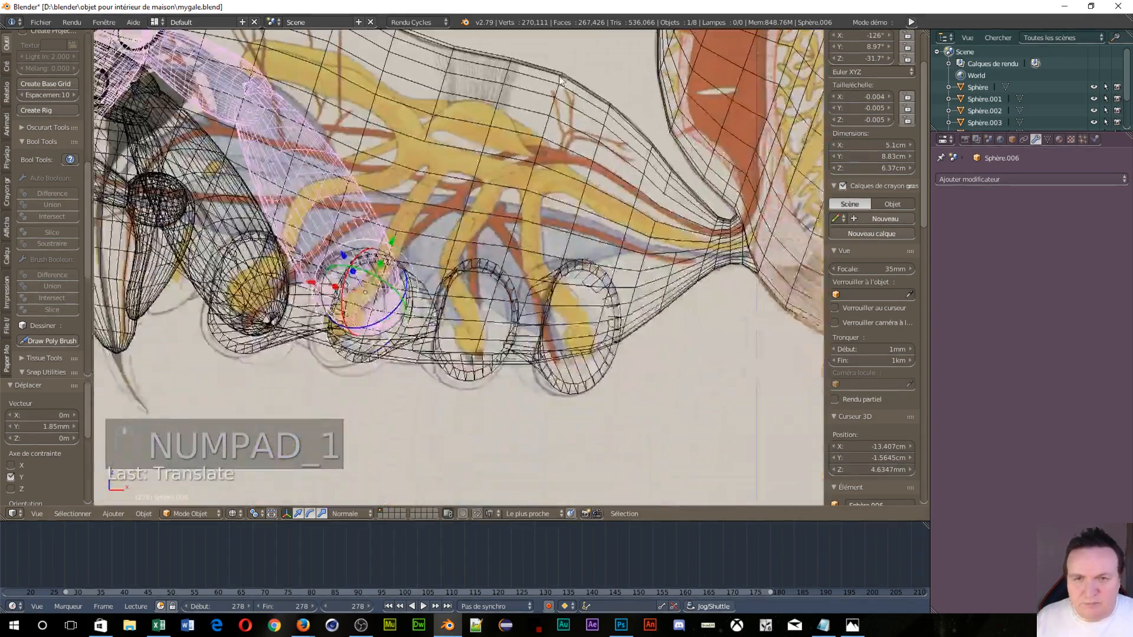
middle_click_drag(559, 76, 583, 55, "shift")
scroll(434, 226, "up", 2)
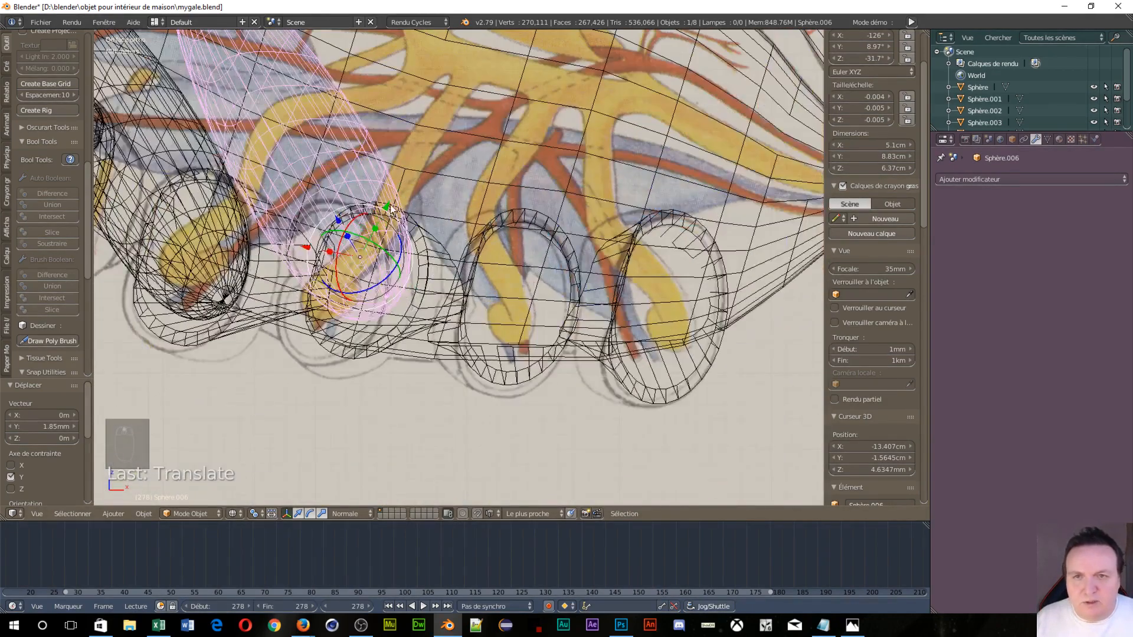
left_click_drag(391, 208, 353, 196)
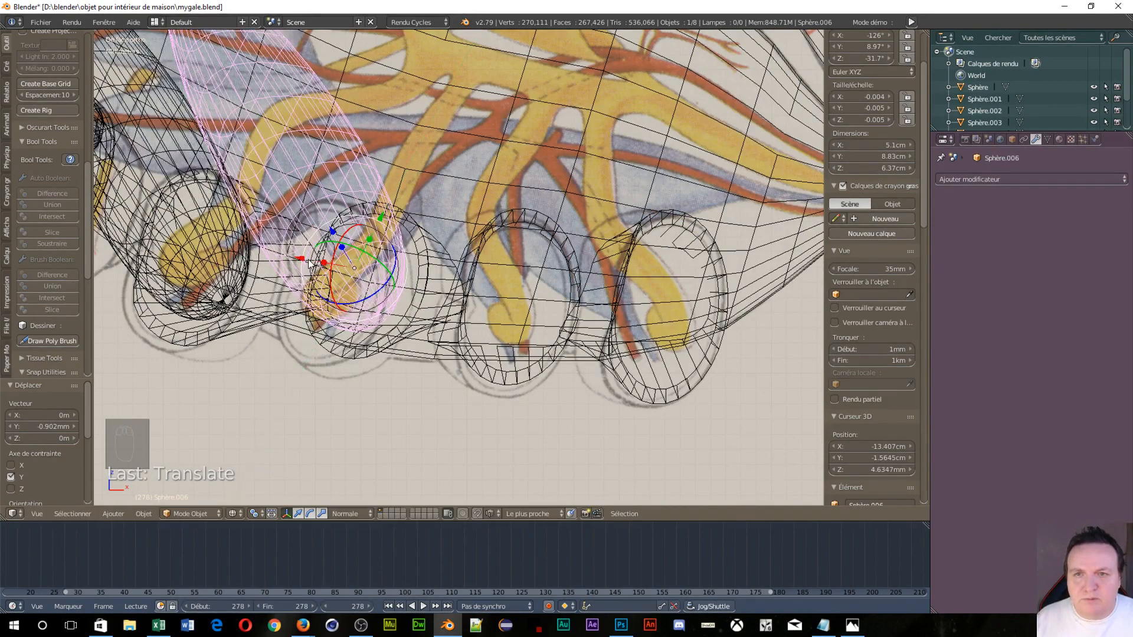
left_click_drag(310, 264, 317, 266)
Rotate the second leg about 27.1° around its local Y axis and check its pose against the side reference image.
middle_click_drag(494, 214, 460, 238)
scroll(499, 177, "down", 4)
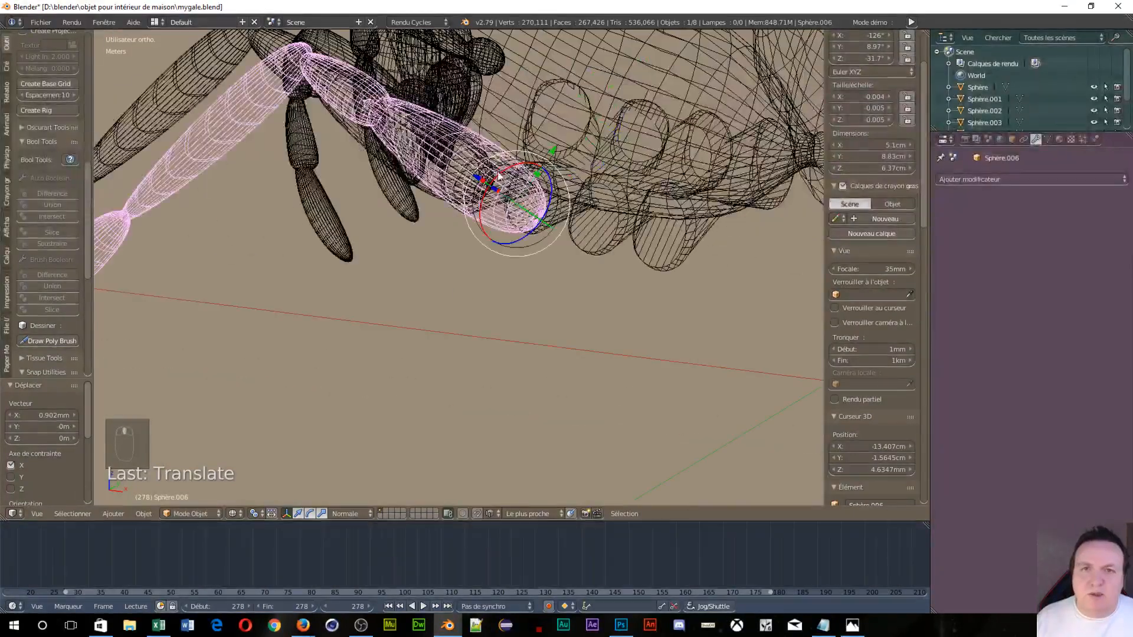
scroll(499, 175, "down", 3)
middle_click_drag(542, 142, 477, 270)
left_click_drag(519, 274, 513, 291)
middle_click_drag(440, 295, 597, 222)
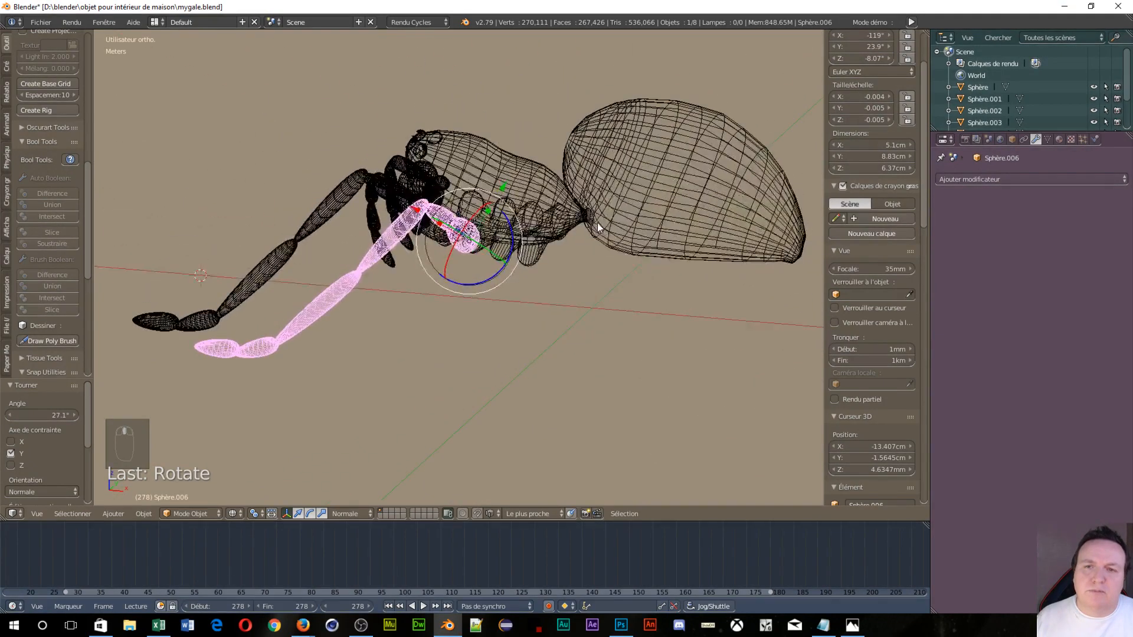
key("KP_1")
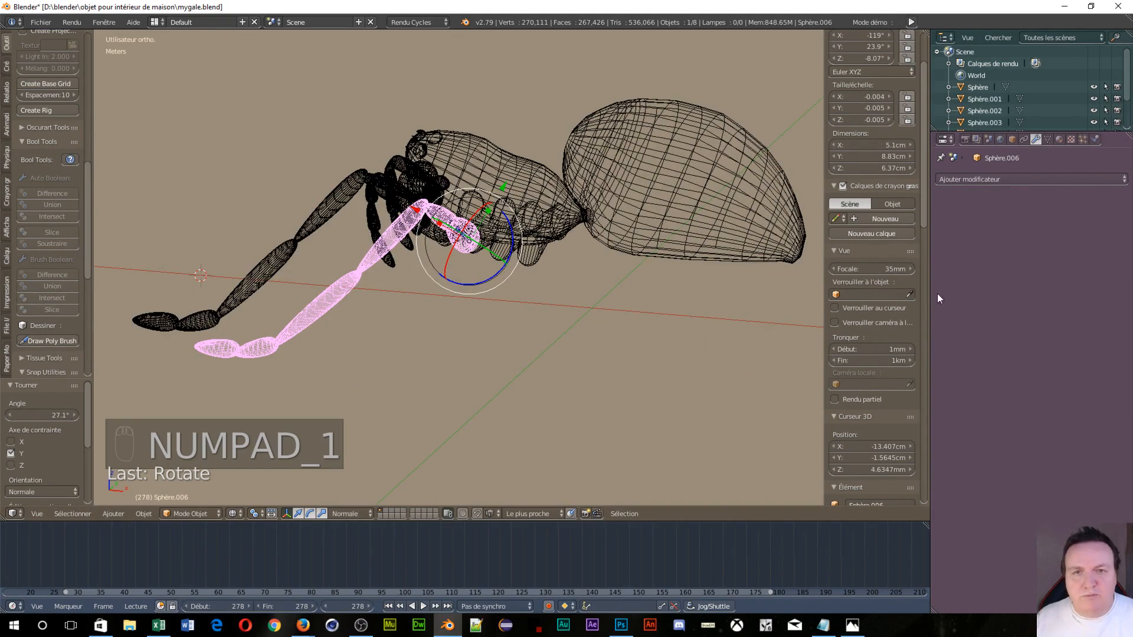
key("KP_1")
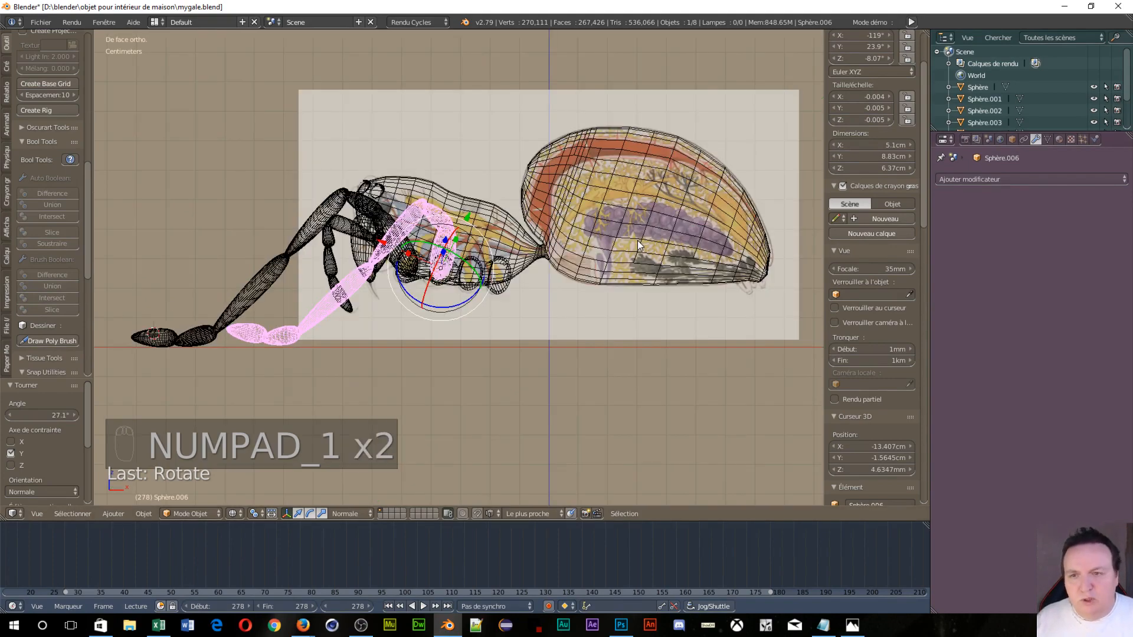
scroll(431, 307, "up", 5)
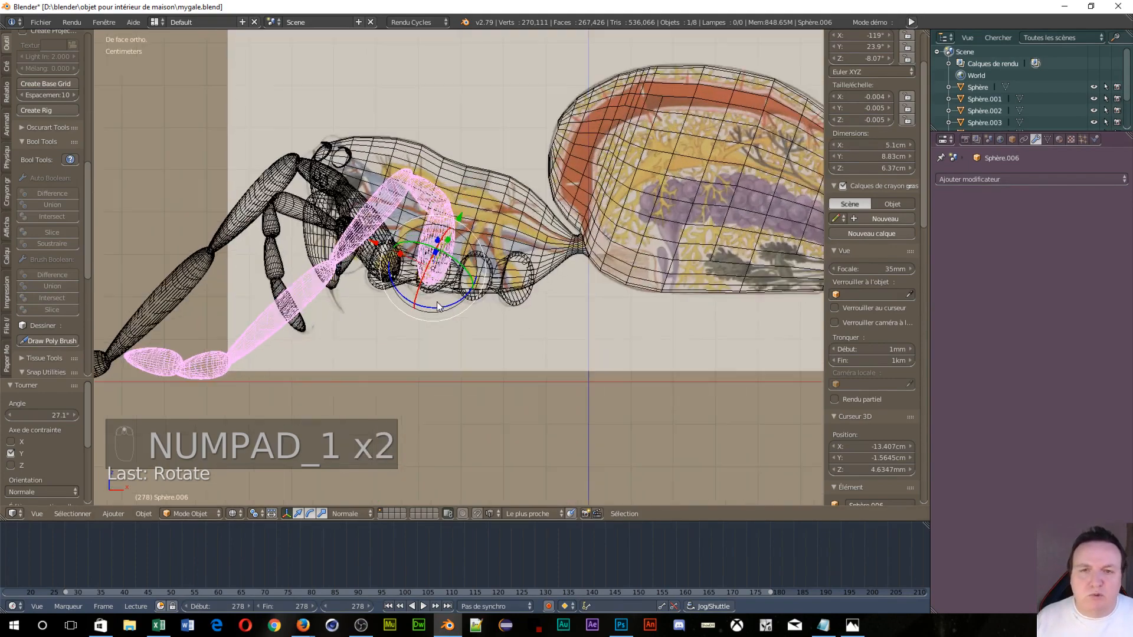
scroll(442, 301, "down", 6)
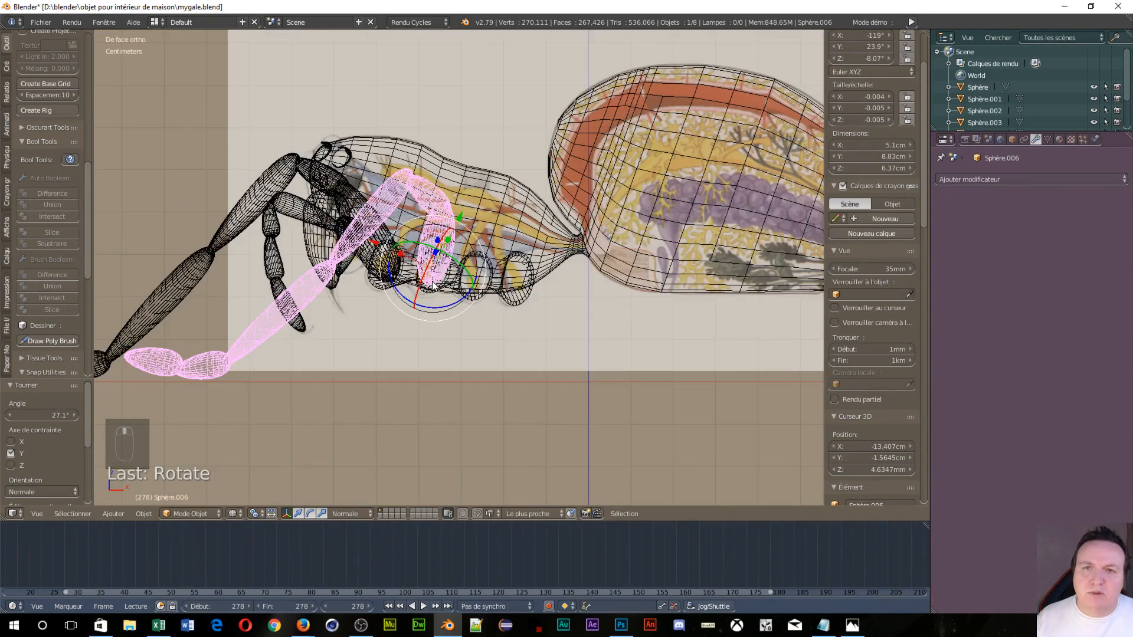
Select both the front leg and the second leg and duplicate them in place.
middle_click_drag(442, 301, 372, 320)
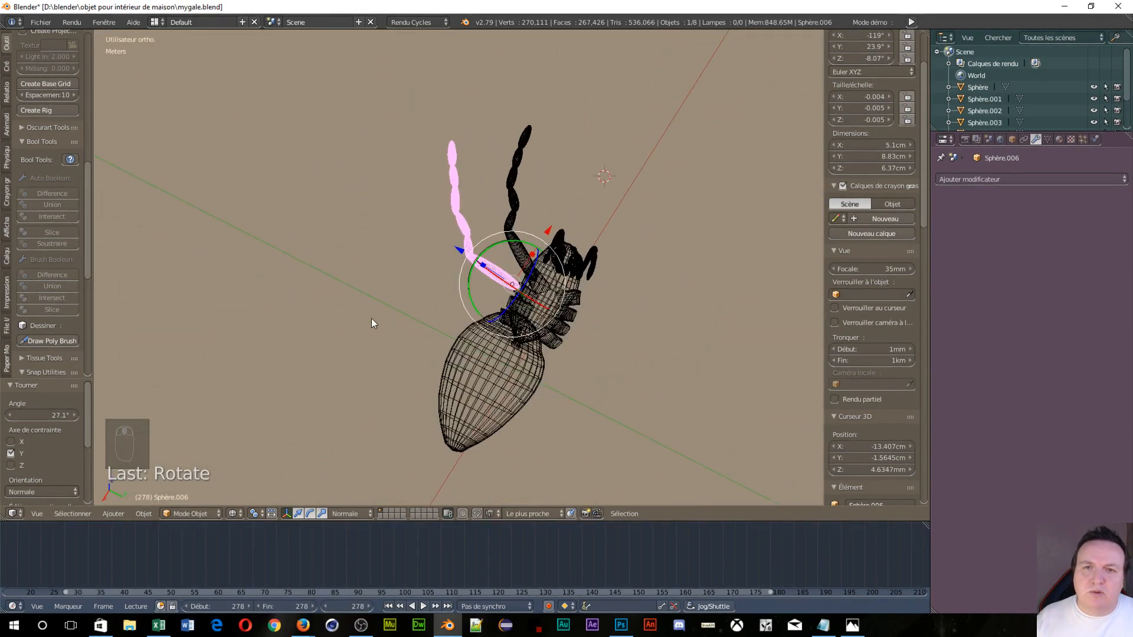
right_click(513, 221, "shift")
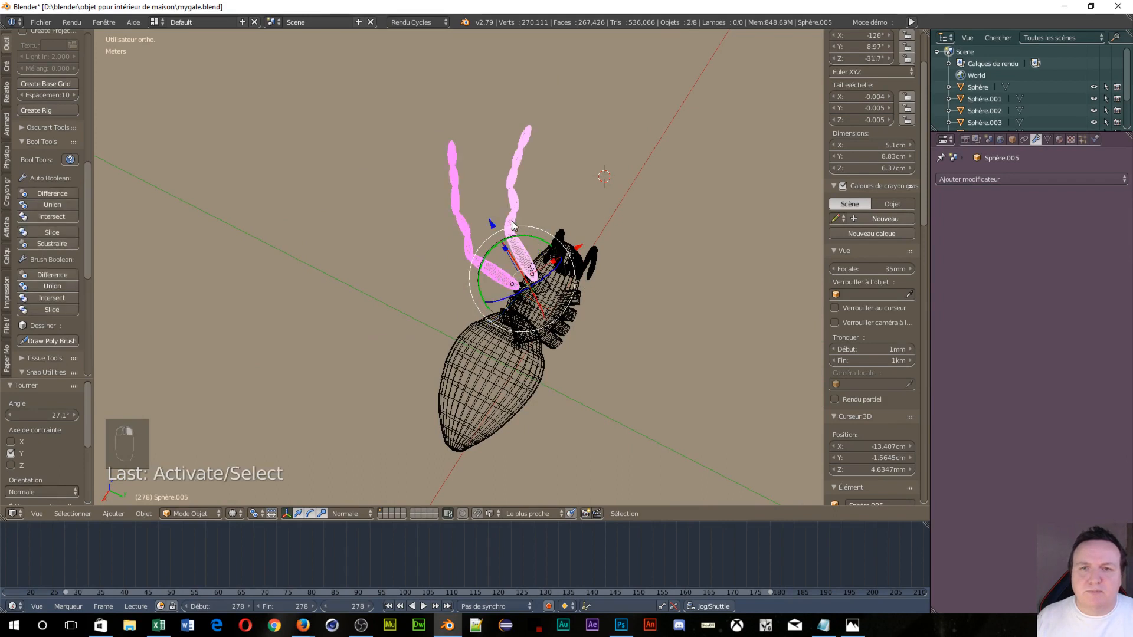
key("shift+d")
left_click(593, 174)
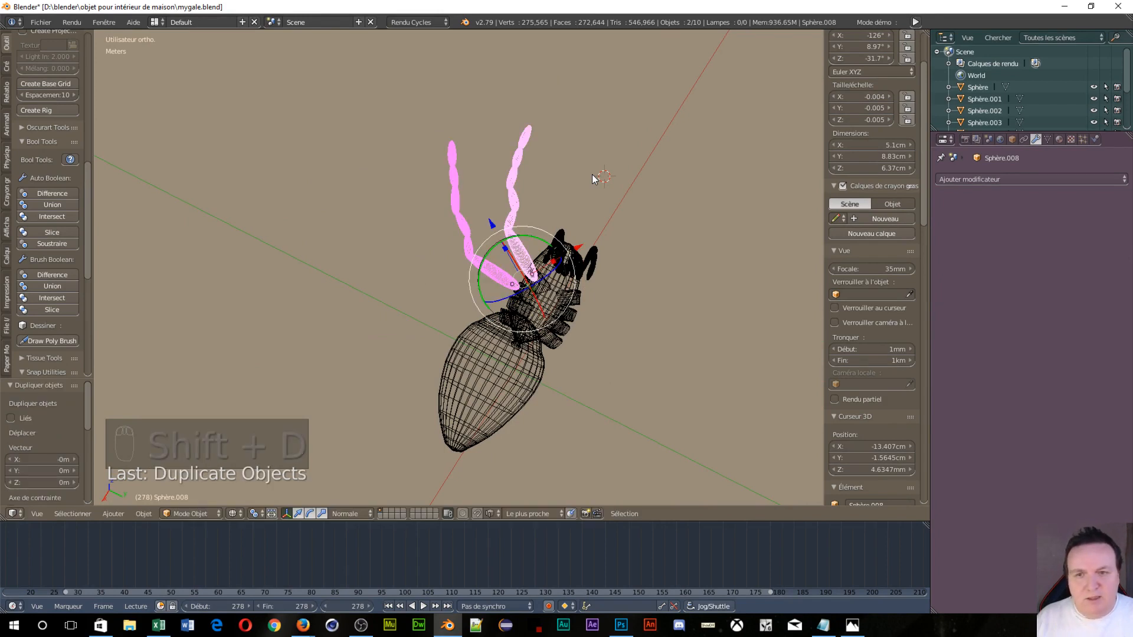
Try to mirror the two copied legs by scaling -1 along X and moving them 2.35 cm along their local X axis.
key("s")
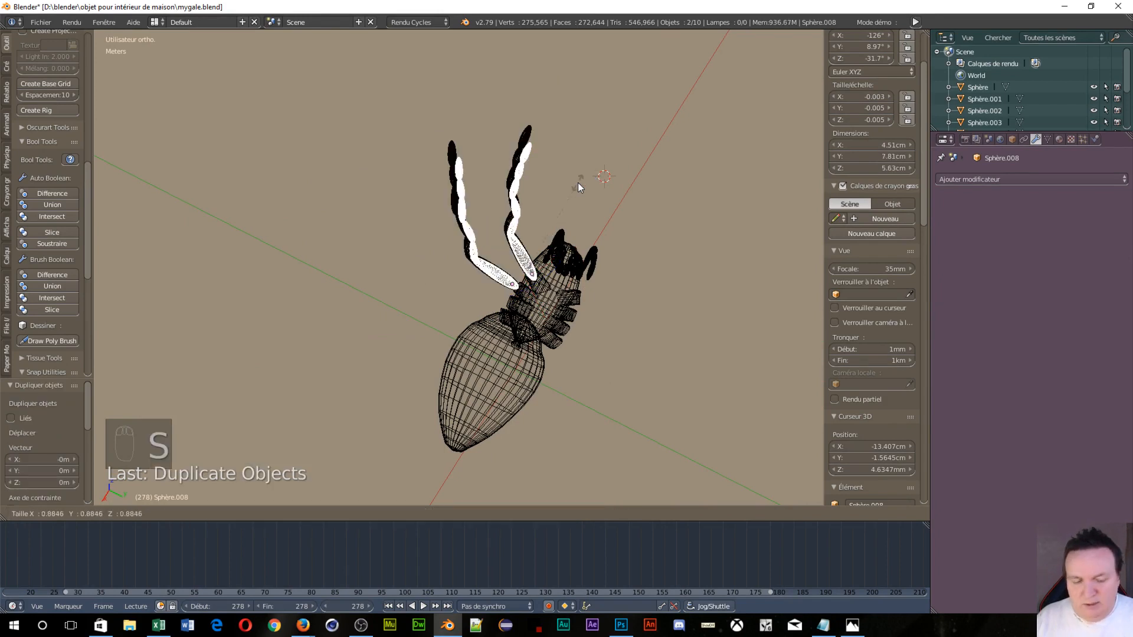
type("x")
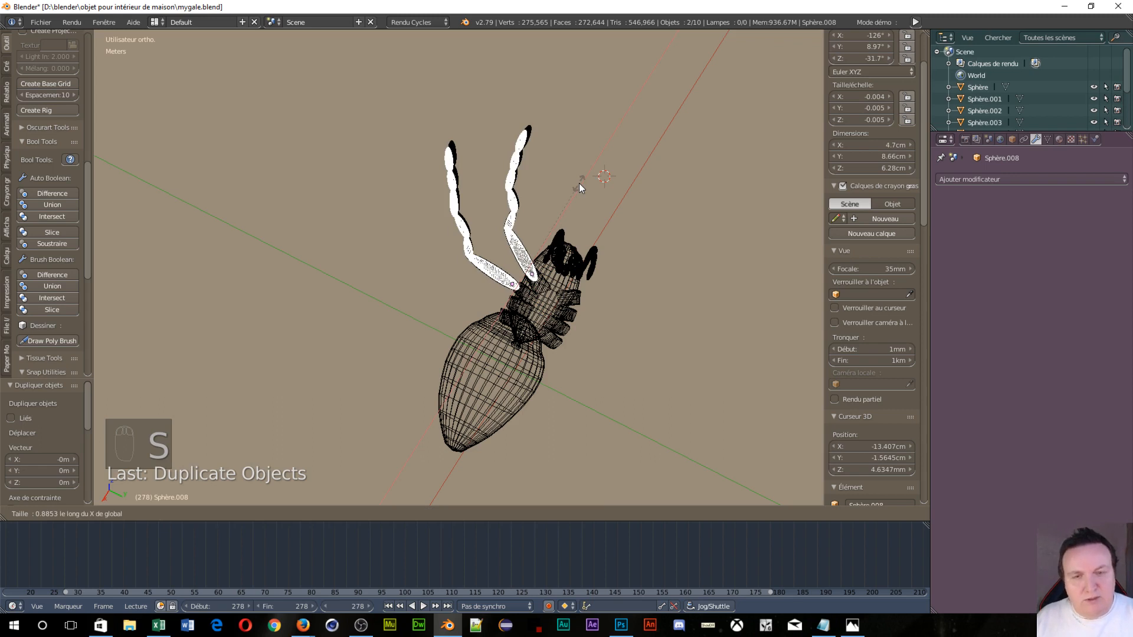
type("-1")
key("Return")
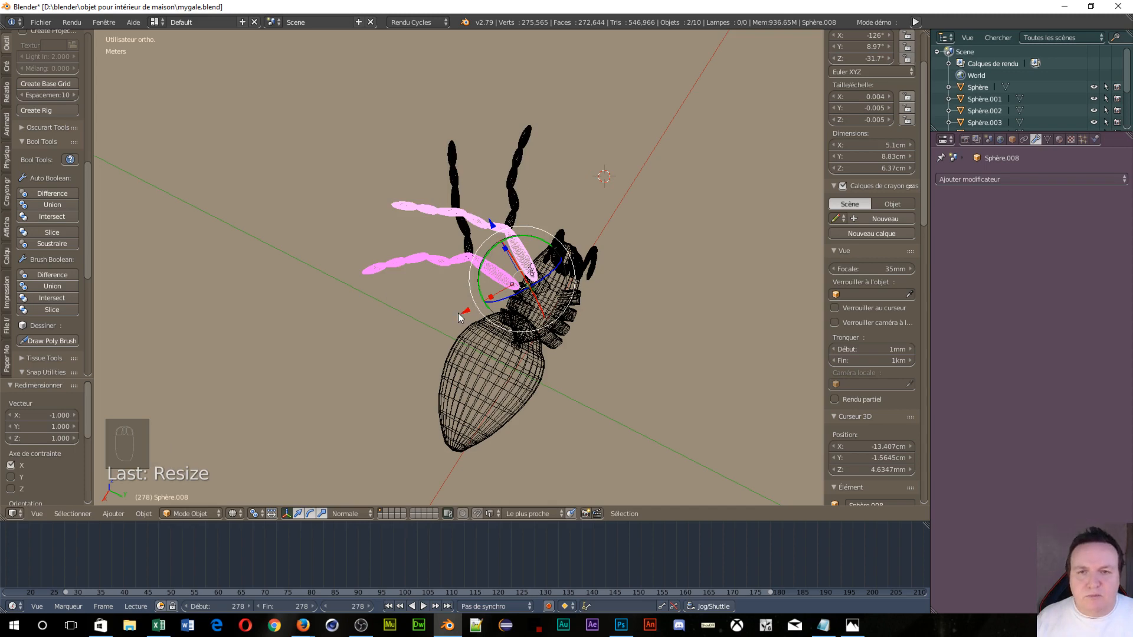
left_click_drag(459, 313, 443, 359)
middle_click_drag(443, 358, 590, 280)
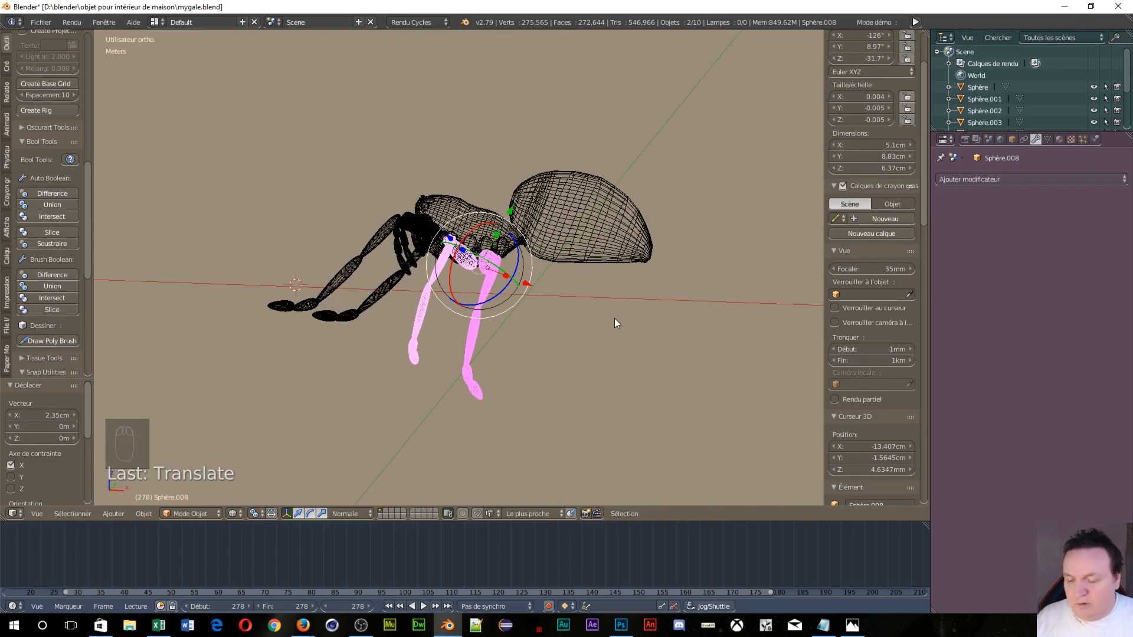
key("ctrl+z")
key("ctrl+z")
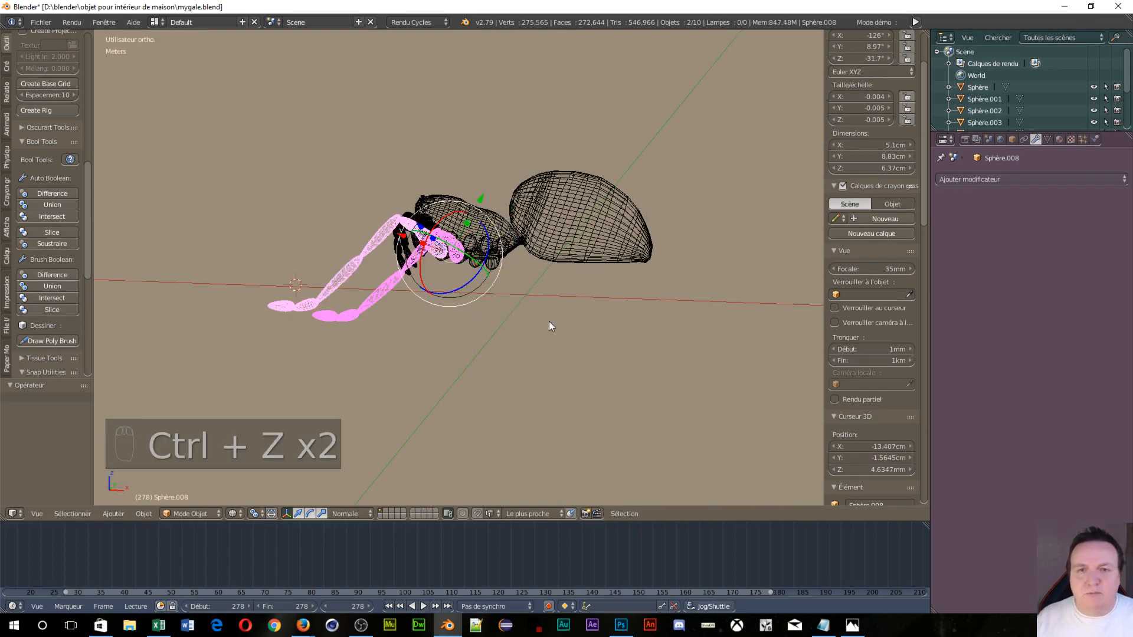
Set the transform orientation to Global and mirror the two copied legs by scaling them -1 along X.
middle_click_drag(549, 322, 390, 455)
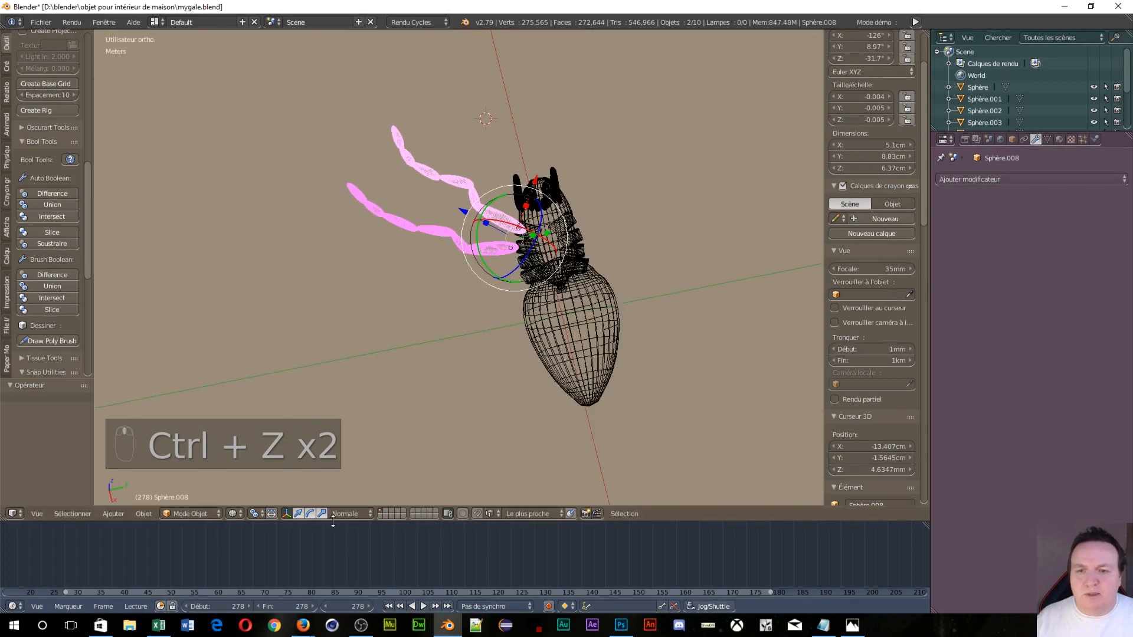
left_click(335, 514)
left_click(368, 496)
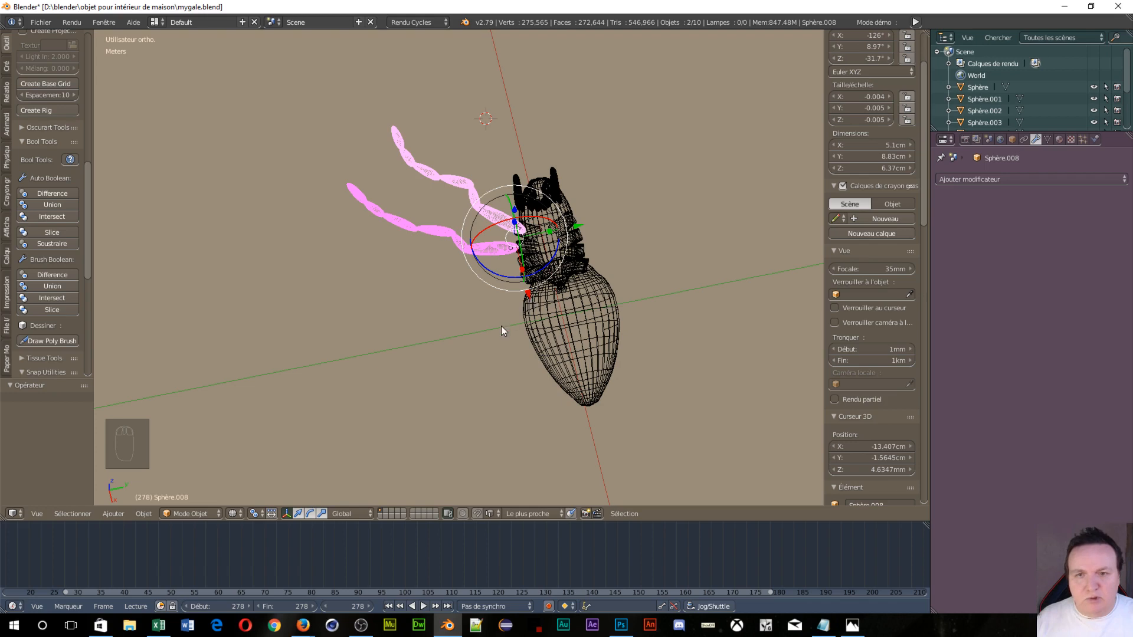
mouse_move(528, 297)
left_mouse_down()
mouse_move(531, 308)
mouse_move(527, 299)
left_mouse_up()
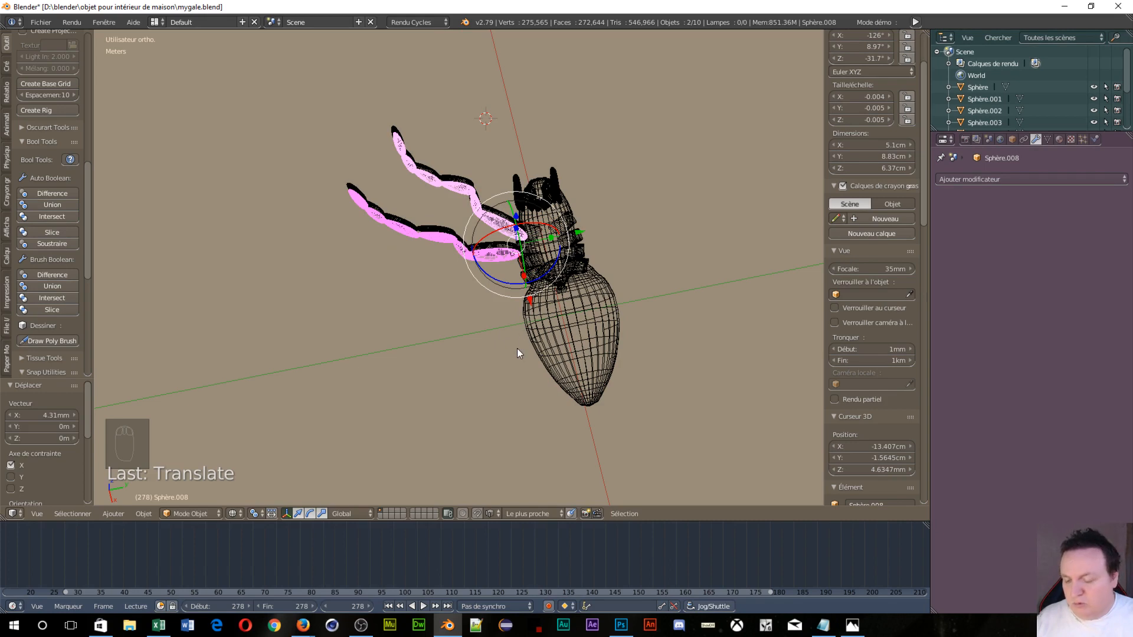
key("ctrl+z")
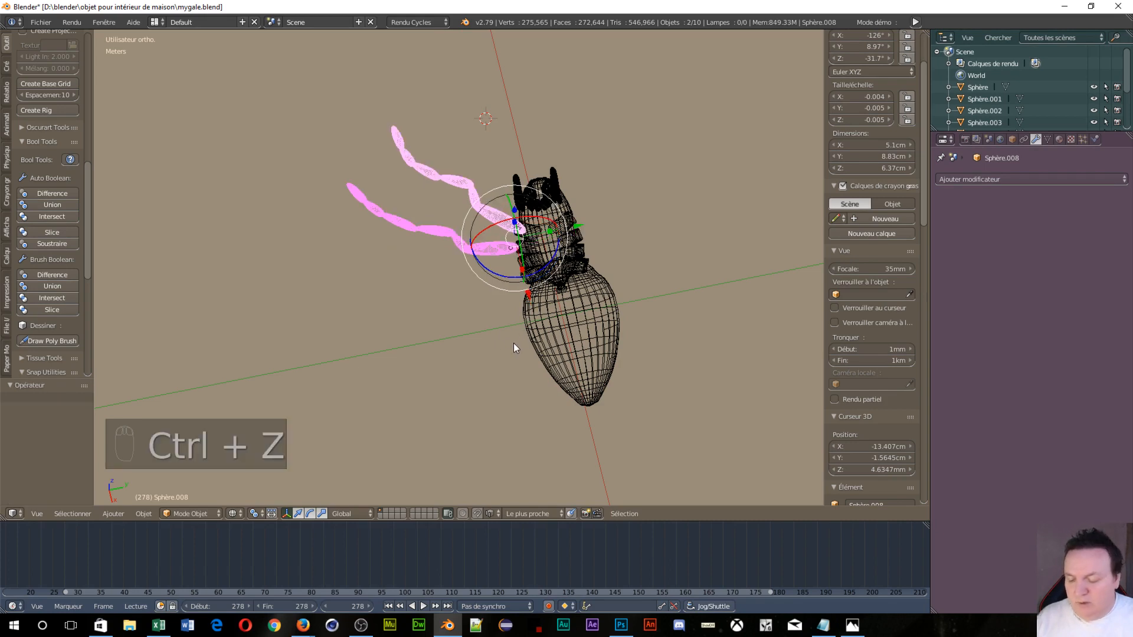
type("sx")
type("-1")
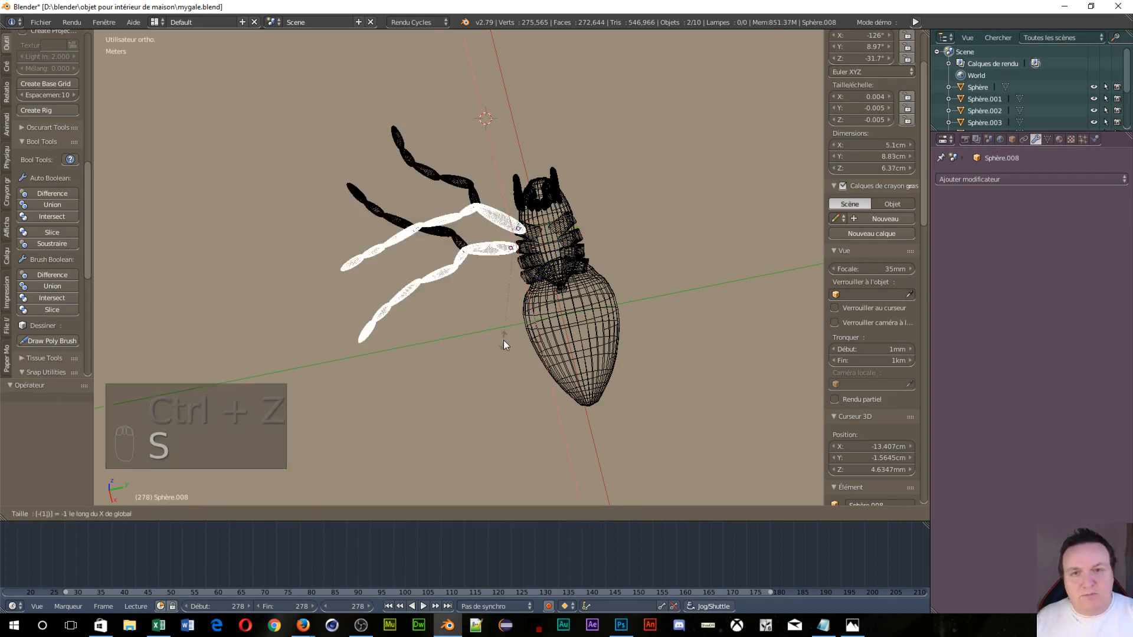
key("Return")
Move the two mirrored legs about 2.35 cm along global X toward the rear sockets.
middle_click_drag(414, 278, 451, 283)
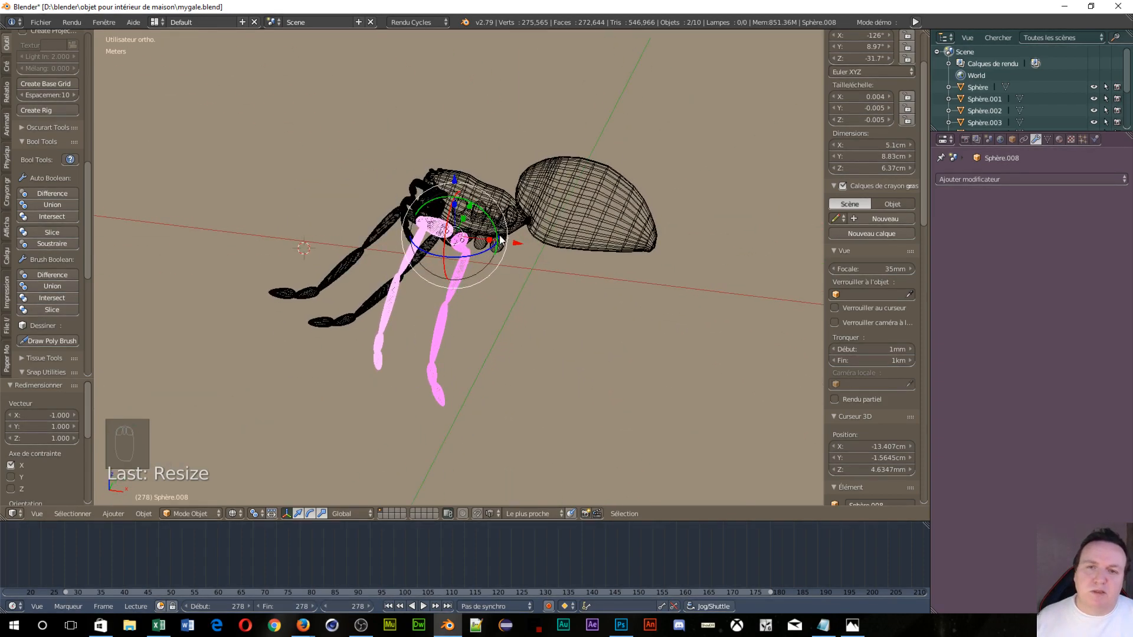
left_click_drag(501, 239, 553, 250)
middle_click_drag(596, 322, 674, 307)
key("KP_1")
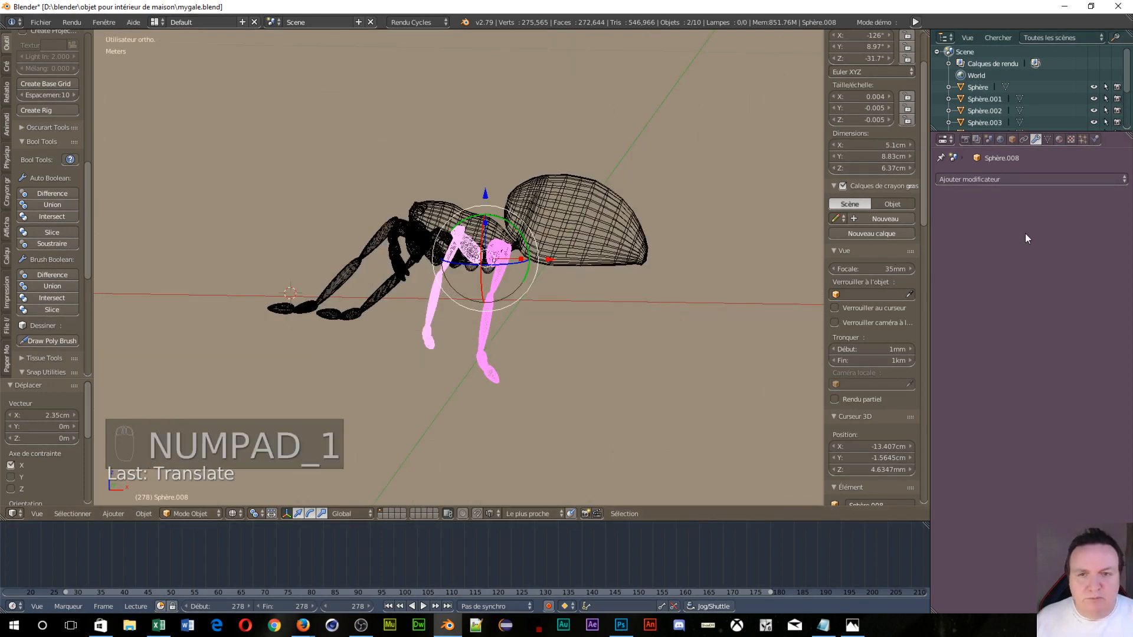
key("KP_1")
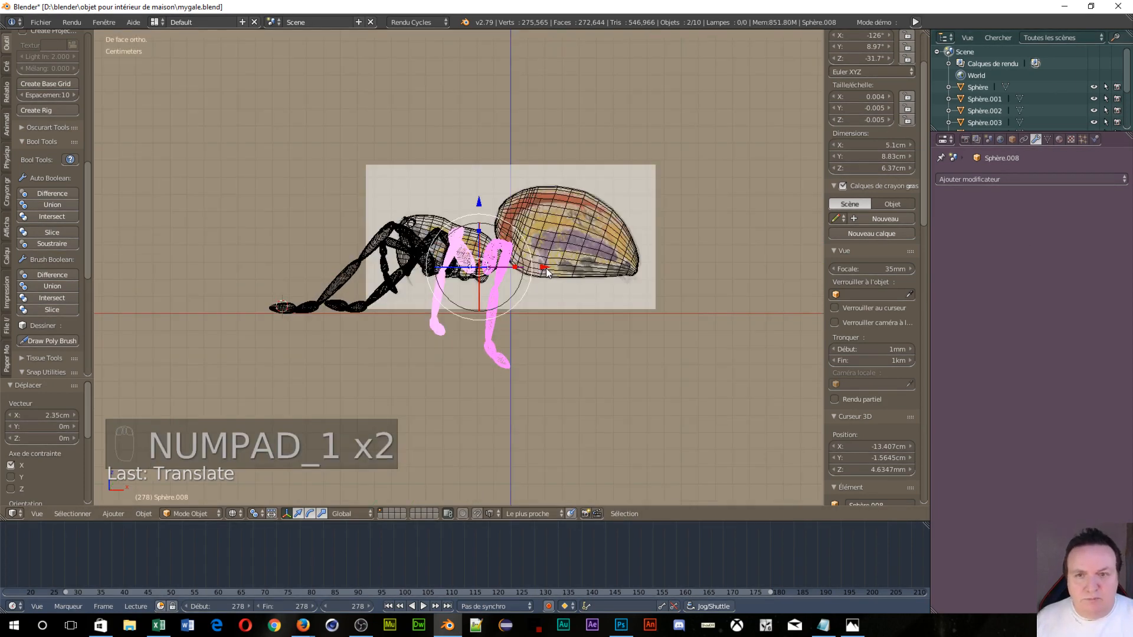
Rotate the two mirrored legs about -41.5° around the global Y axis so their feet point backward.
scroll(614, 396, "up", 6)
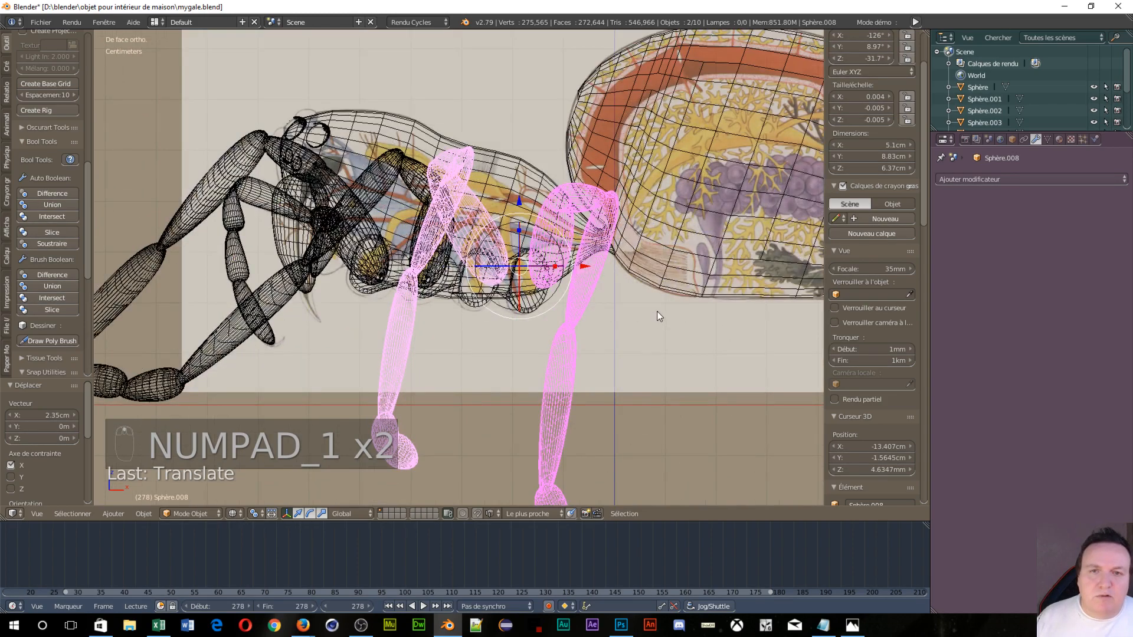
left_click(496, 230)
middle_click_drag(504, 234, 499, 230)
left_click_drag(494, 204, 467, 221)
middle_click_drag(466, 222, 674, 111)
key("KP_1")
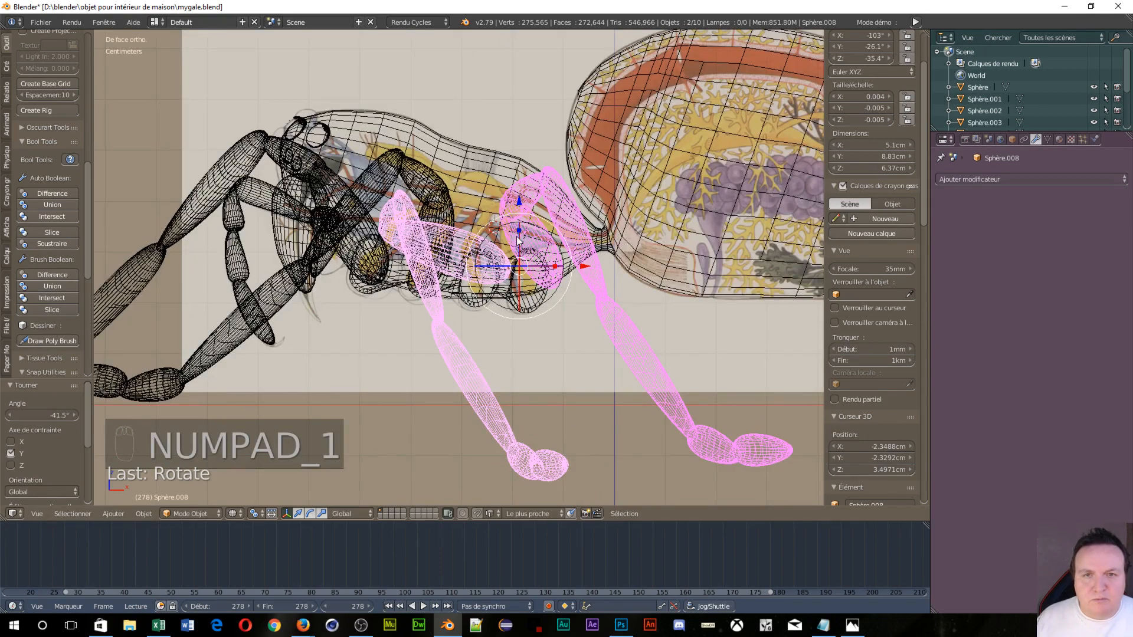
Move the two mirrored legs about -3.71 mm in X and rotate them about 37.5° around the global Z axis.
left_click_drag(513, 196, 579, 235)
left_click_drag(591, 285, 573, 291)
middle_click_drag(573, 292, 490, 370)
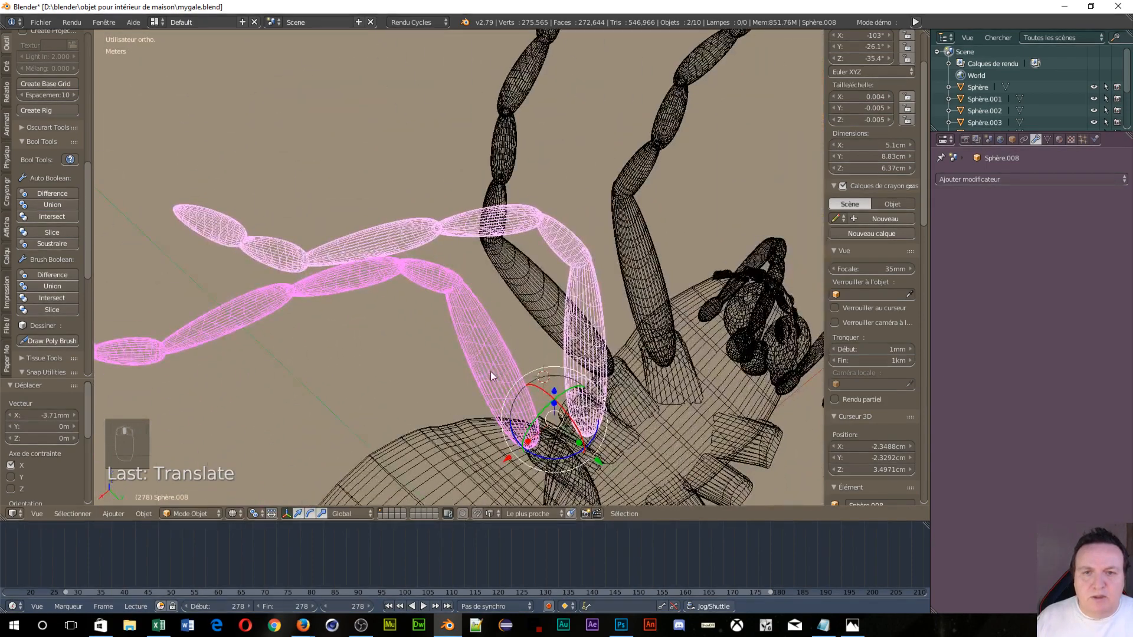
left_click_drag(517, 428, 512, 452)
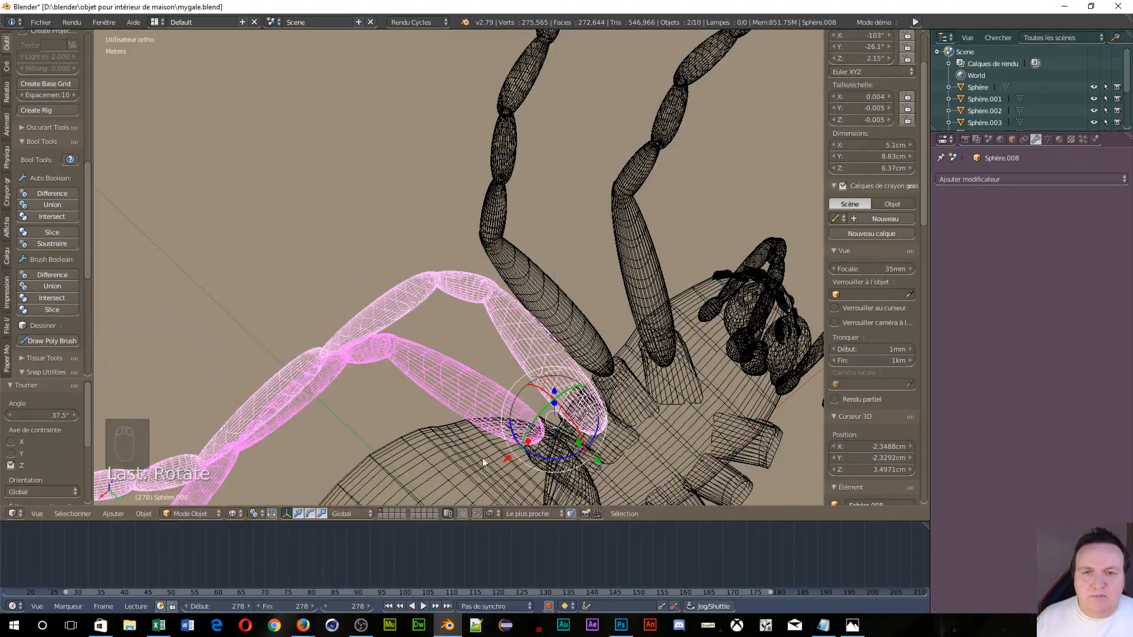
Shift both mirrored legs about 2.28 mm in global X to line them up with the two rear sockets.
middle_click_drag(483, 458, 608, 407)
scroll(583, 444, "up", 3)
middle_click_drag(583, 444, 583, 384)
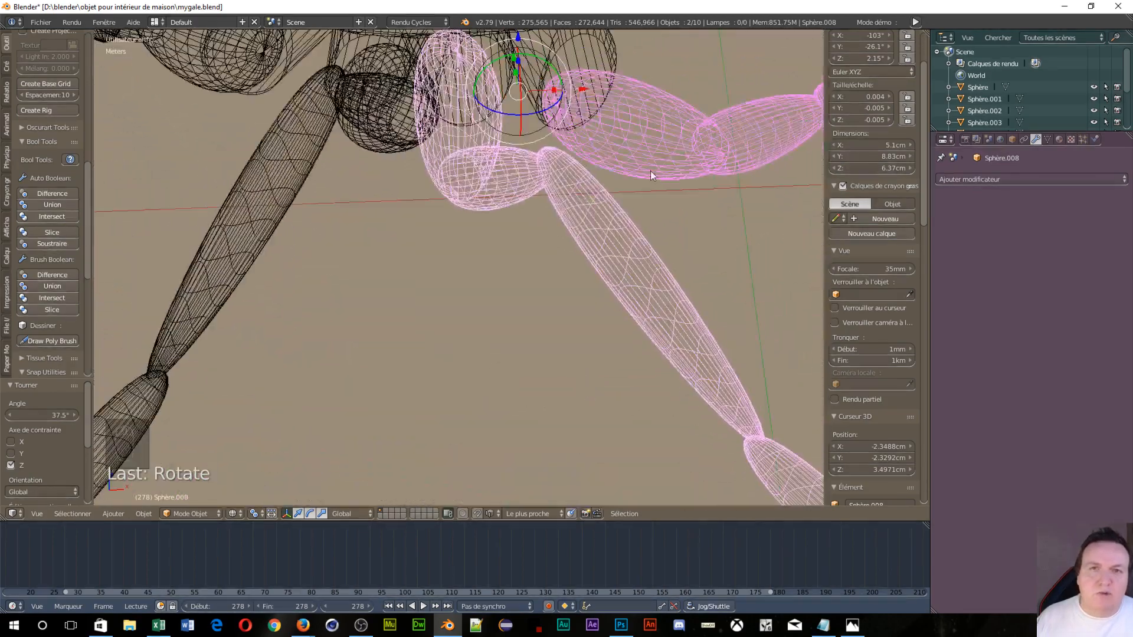
scroll(583, 384, "down", 2)
left_click_drag(567, 140, 584, 135)
middle_click_drag(640, 169, 628, 180)
Select only the rearmost leg and move it about -0.80 mm in X and 3.81 mm in Y toward the last socket.
right_click(672, 220)
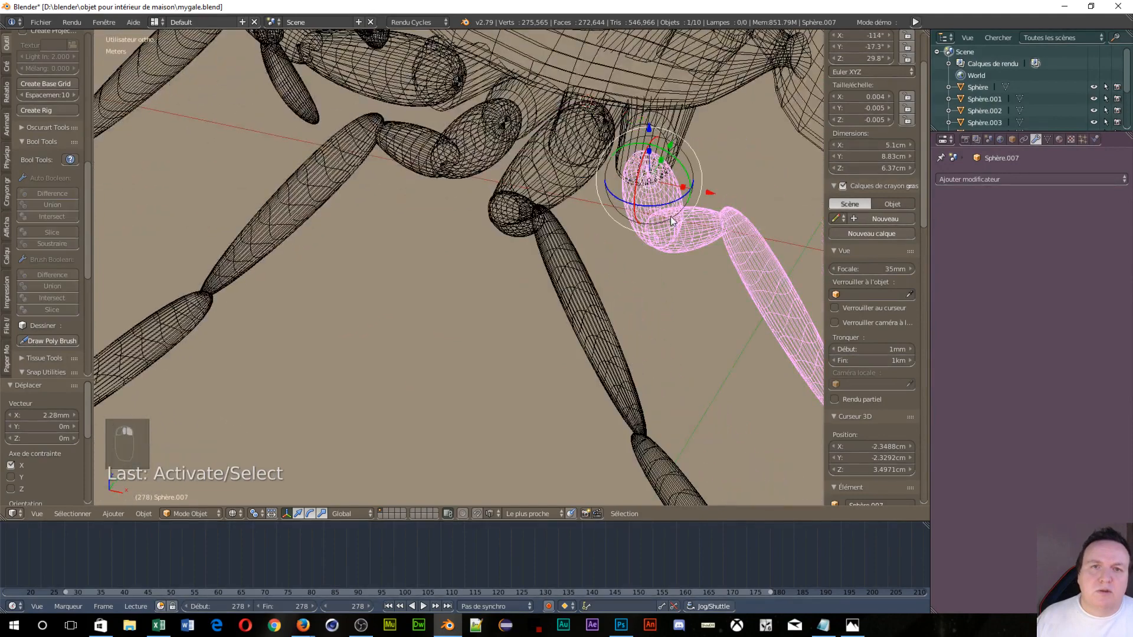
left_click_drag(702, 192, 691, 186)
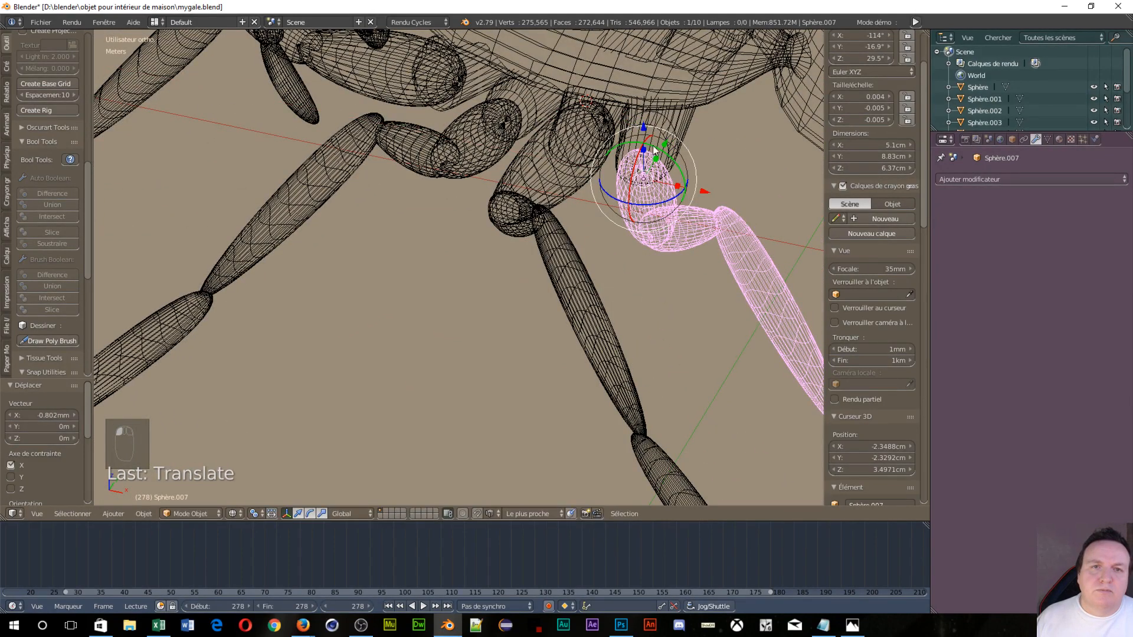
left_click_drag(652, 145, 692, 140)
left_click(713, 169)
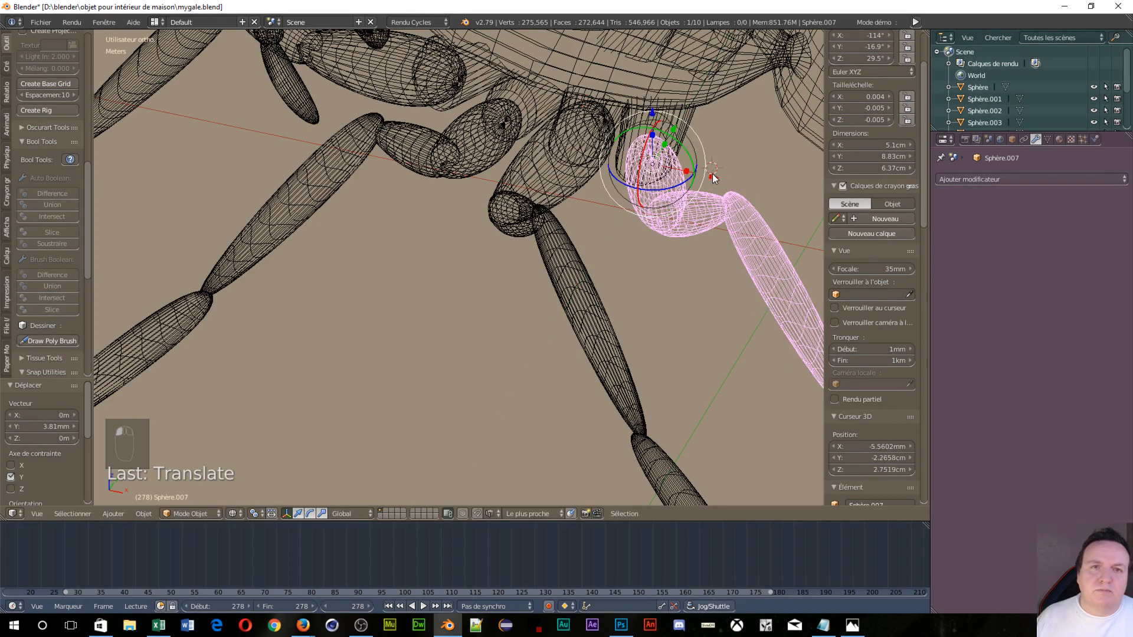
Nudge the rearmost leg about -1.09 mm in X and 0.96 mm in Y to seat it in the last socket.
key("g")
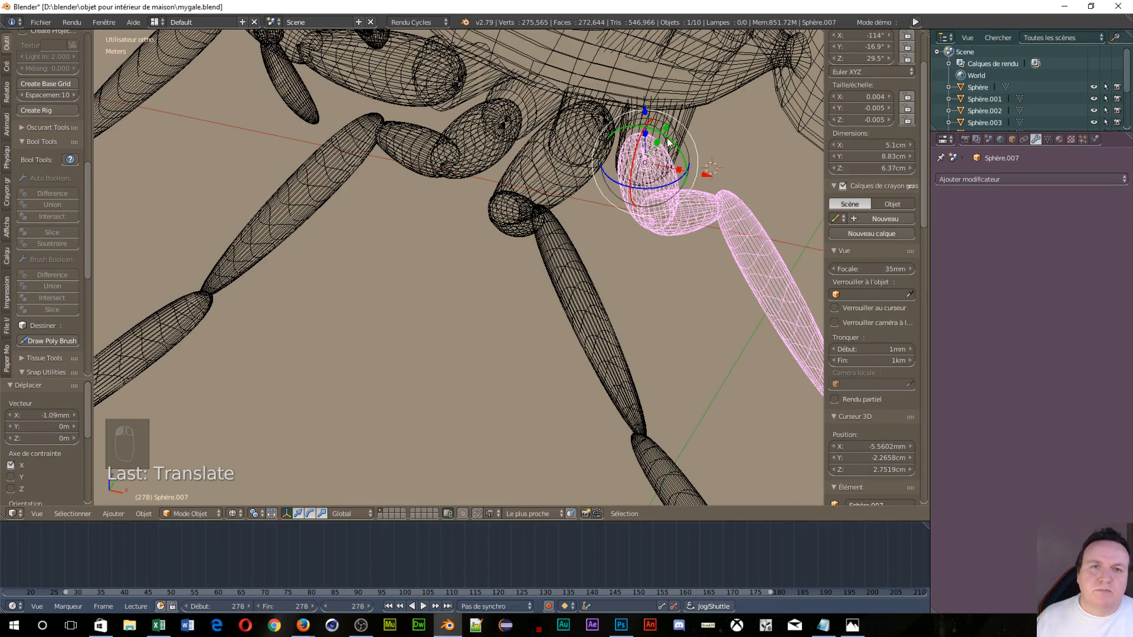
mouse_move(666, 131)
left_mouse_down()
mouse_move(675, 116)
mouse_move(667, 127)
left_mouse_up()
left_click_drag(713, 171, 711, 171)
left_click_drag(663, 120, 665, 120)
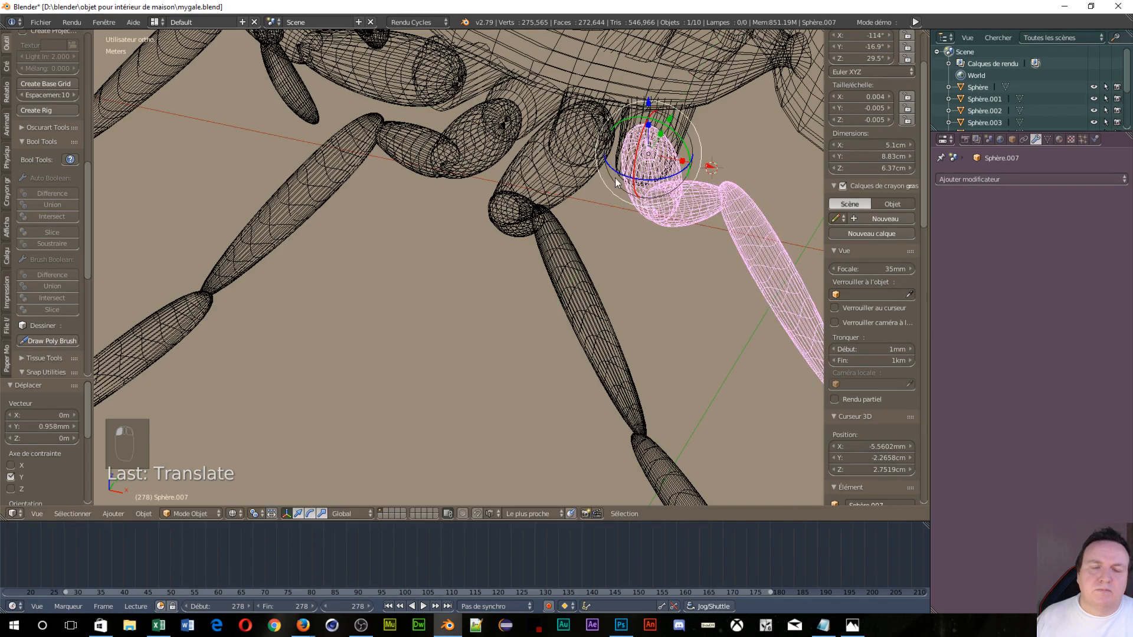
Select only the second leg from the front and move it about 0.97 mm in global X to seat it in its socket.
middle_click_drag(664, 121, 428, 81)
right_click(405, 110)
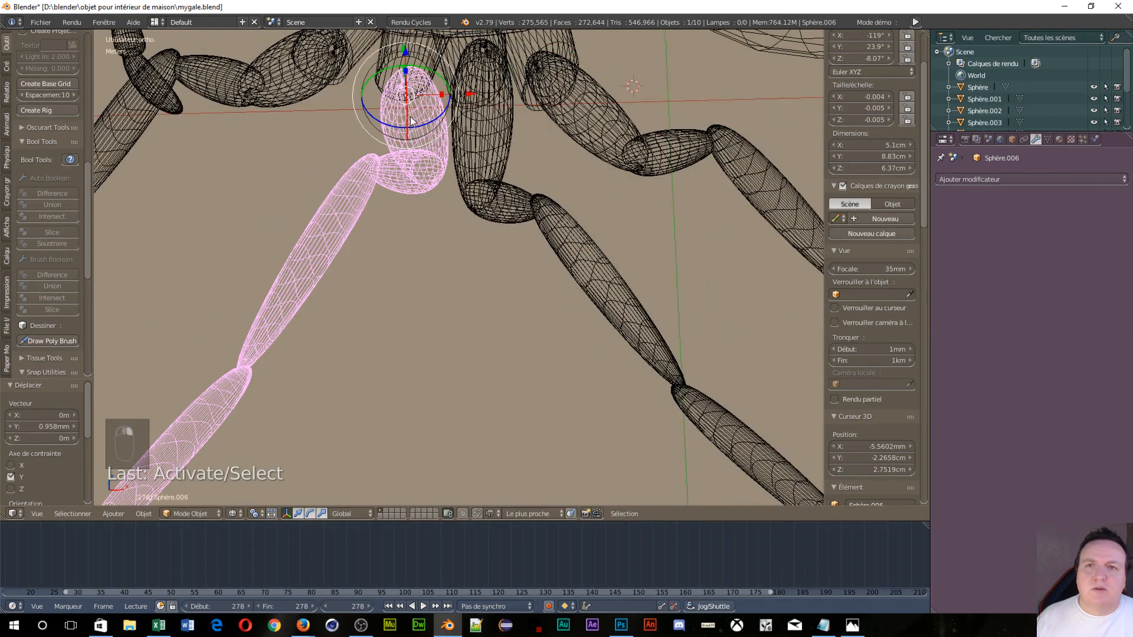
left_click_drag(470, 96, 458, 90)
left_click_drag(392, 47, 461, 85)
middle_click_drag(569, 132, 571, 106)
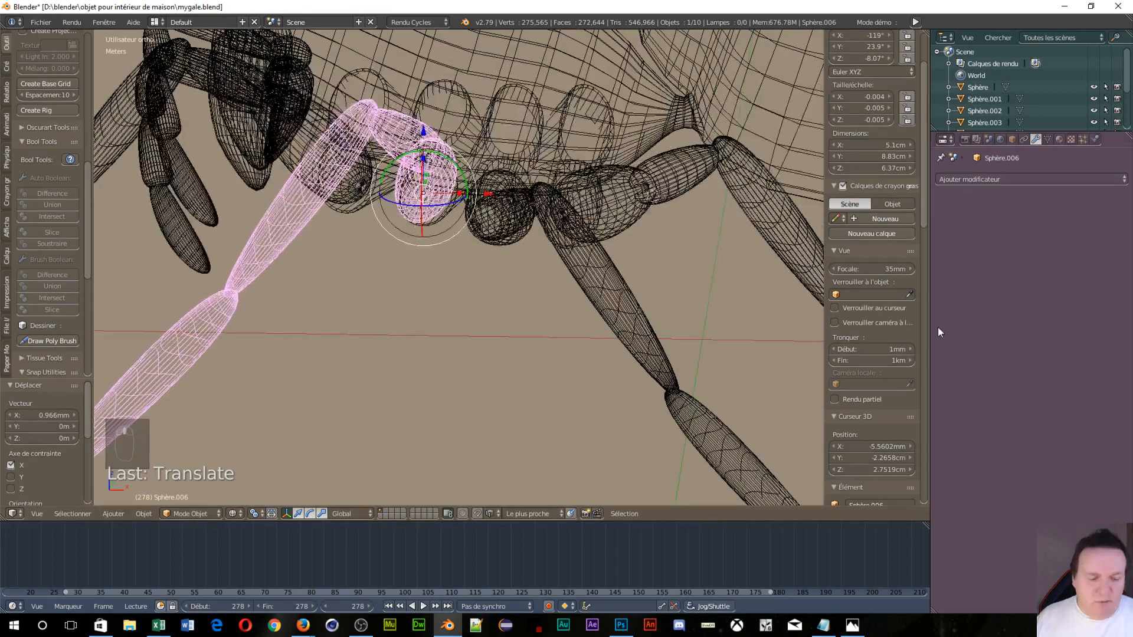
Select the rearmost leg and rotate it about -27.6° around the global X axis to raise it.
key("KP_1")
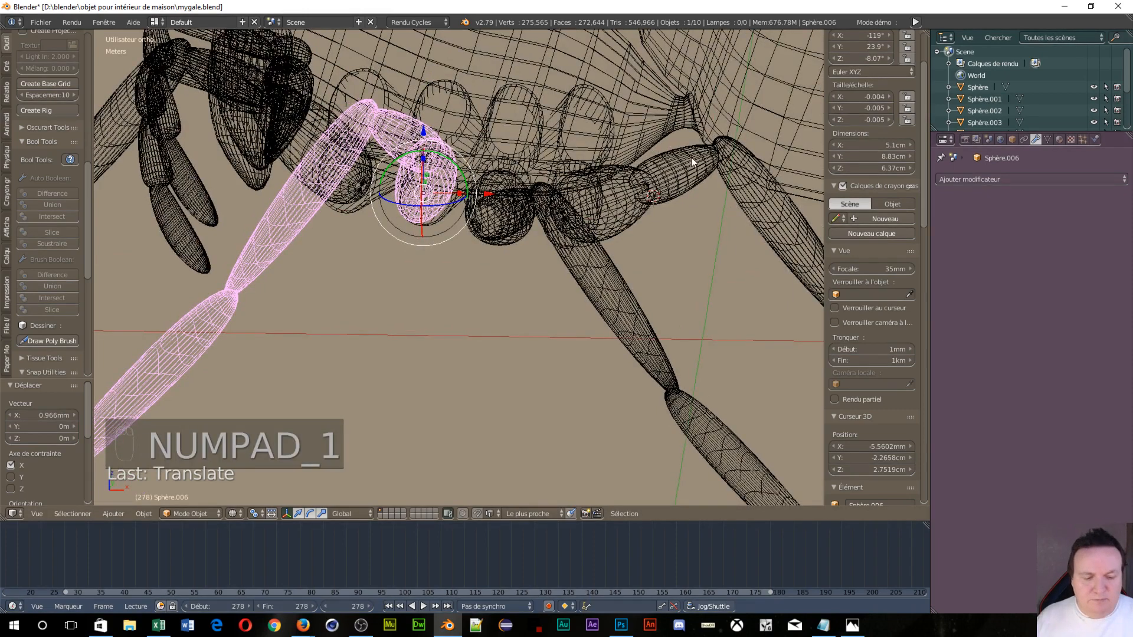
key("KP_1")
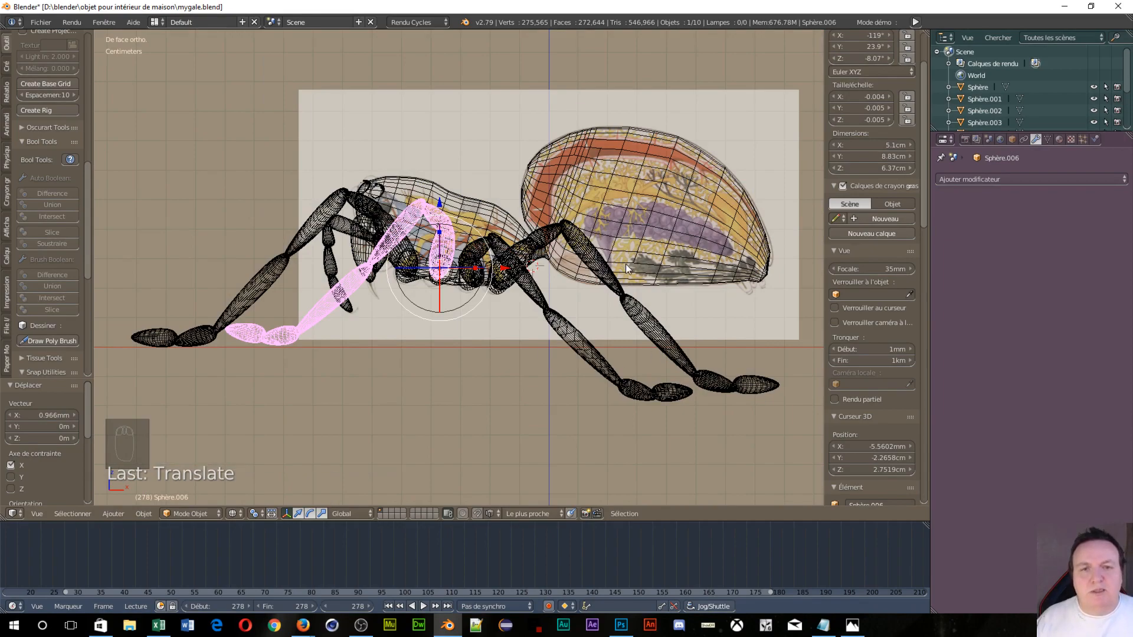
right_click(619, 292)
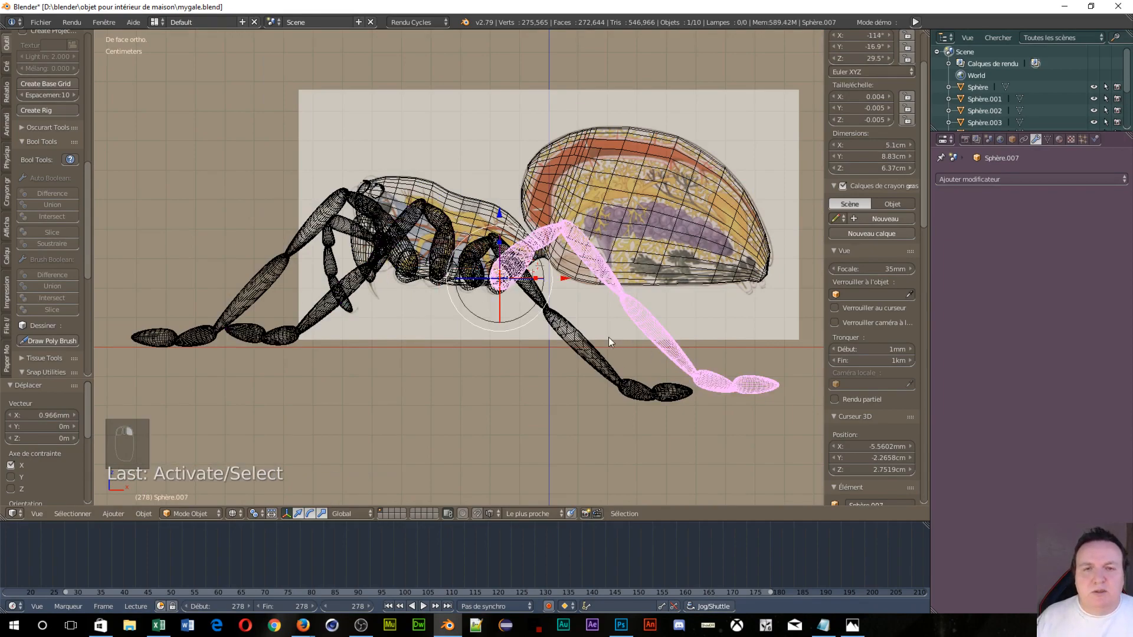
middle_click_drag(610, 341, 588, 325)
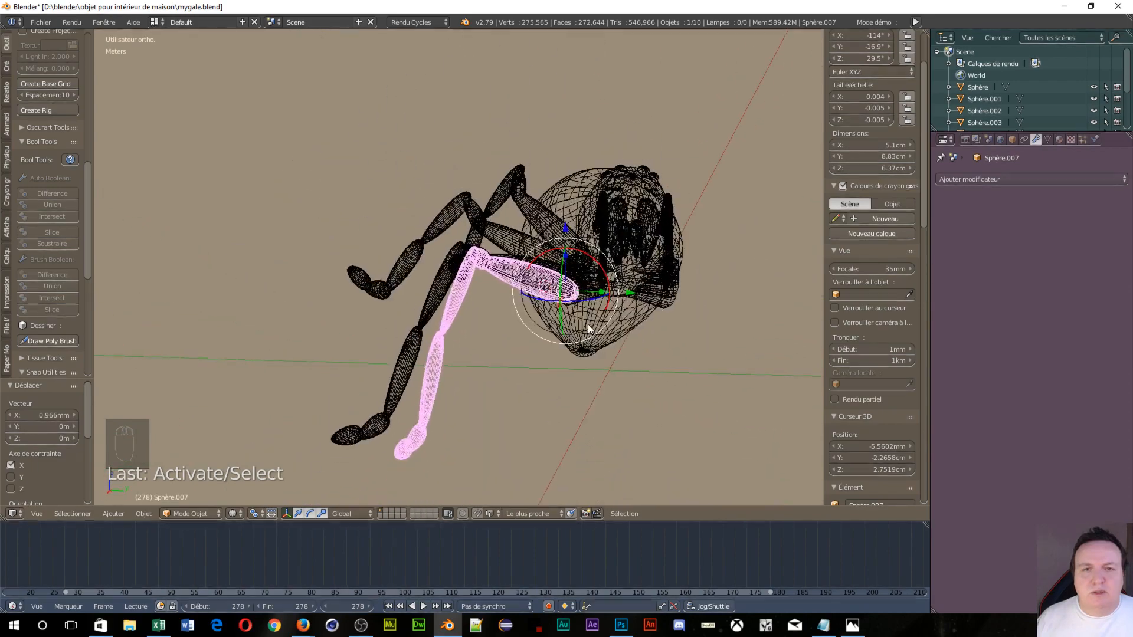
key("r")
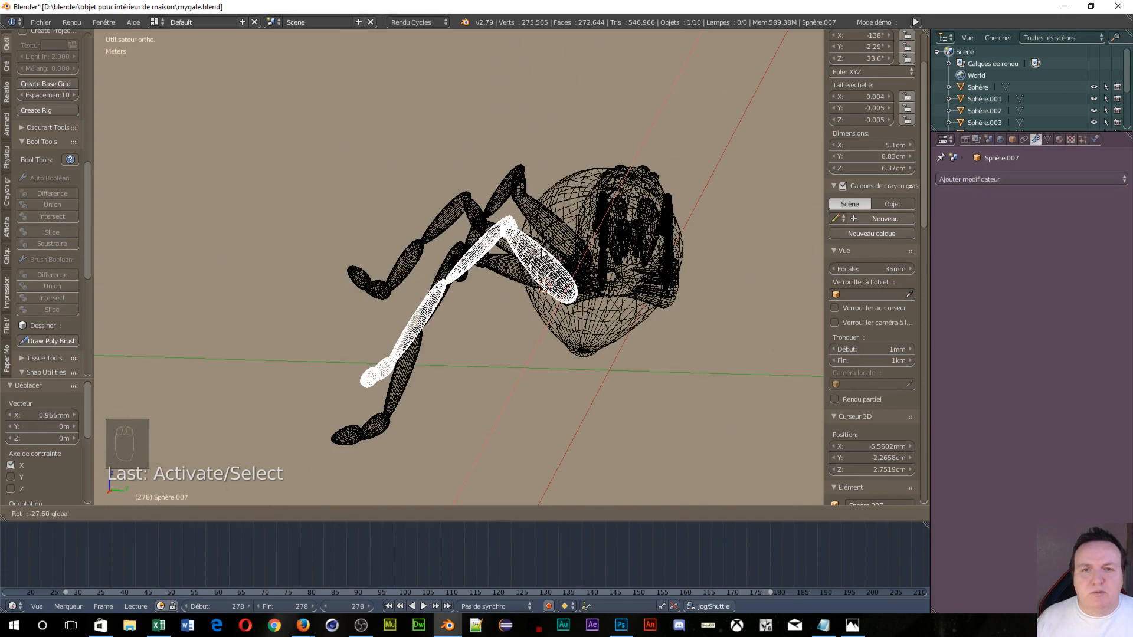
left_click(541, 253)
Rotate the rearmost leg back by about 8.9° around the global X axis, checking its foot height in front view.
key("KP_1")
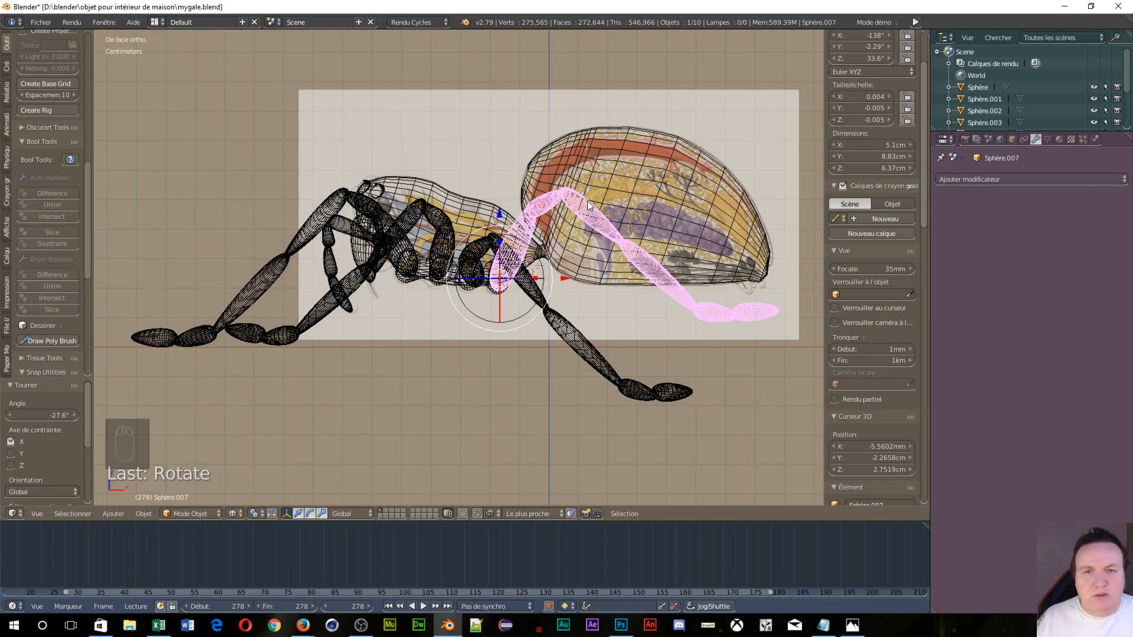
middle_click_drag(586, 206, 649, 286)
key("KP_1")
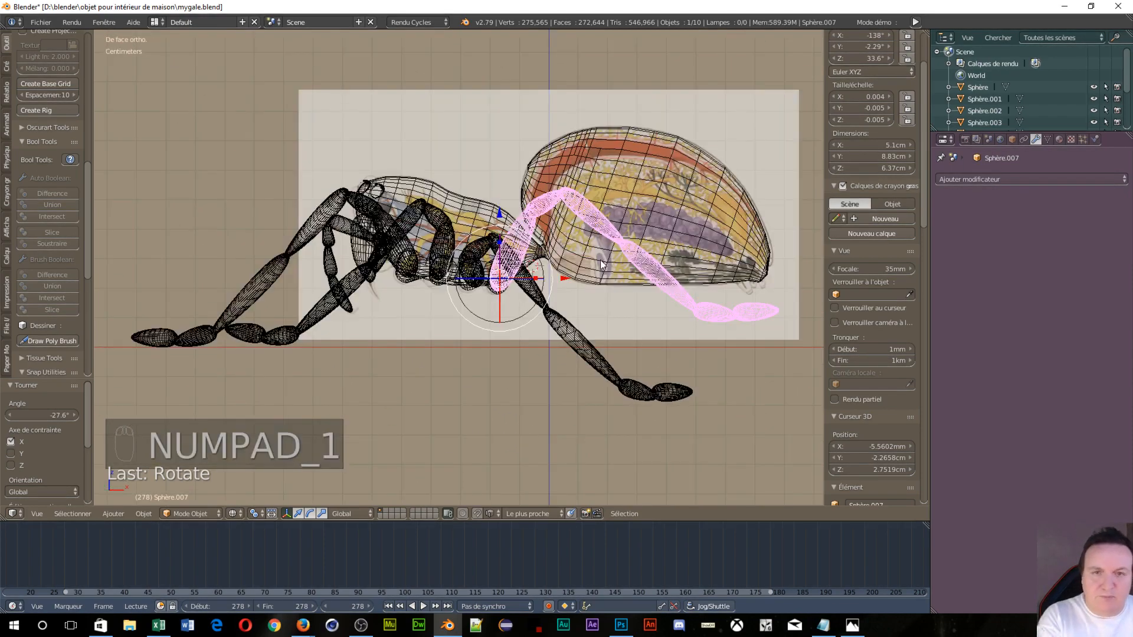
key("r")
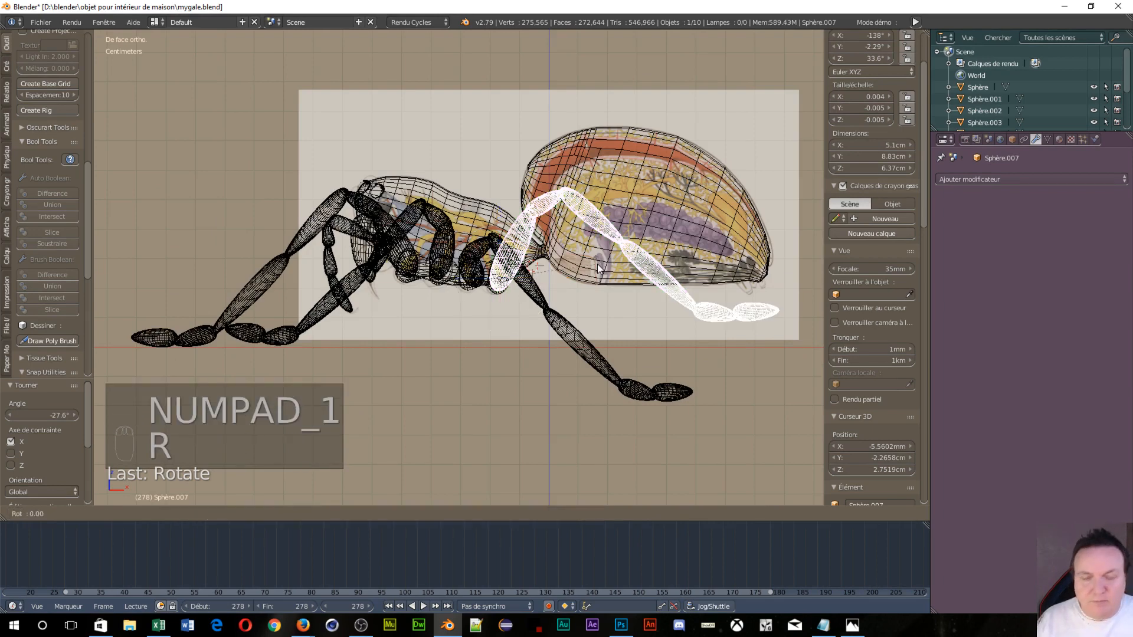
key("x")
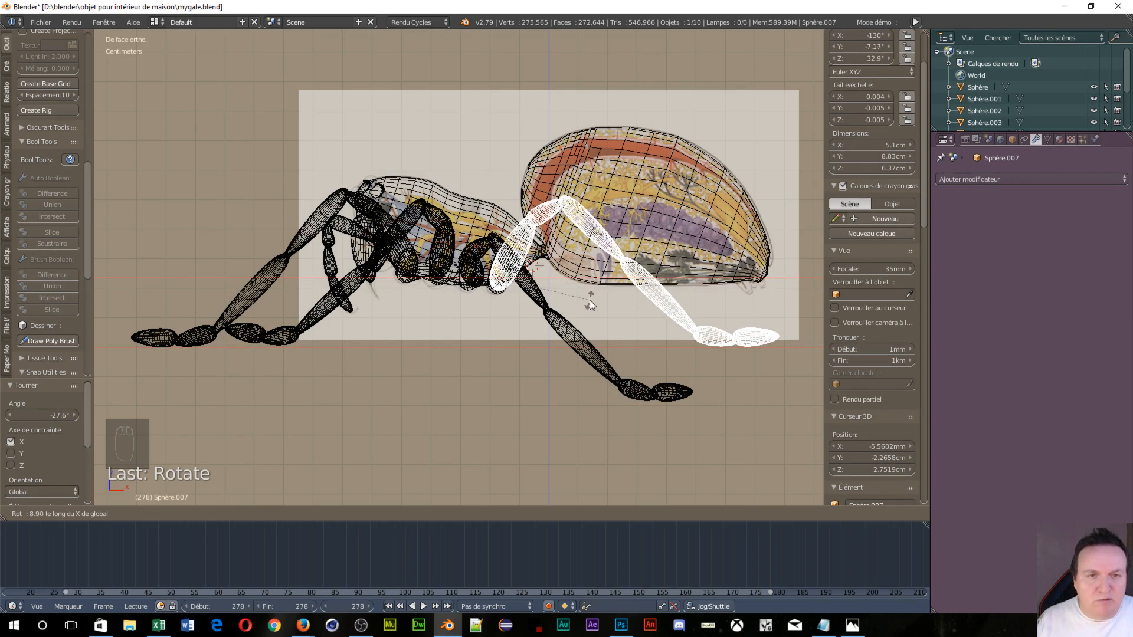
left_click(590, 298)
Select the third leg from the front and rotate it about -15.1° around the global X axis to raise its foot to ground level.
left_click(579, 340)
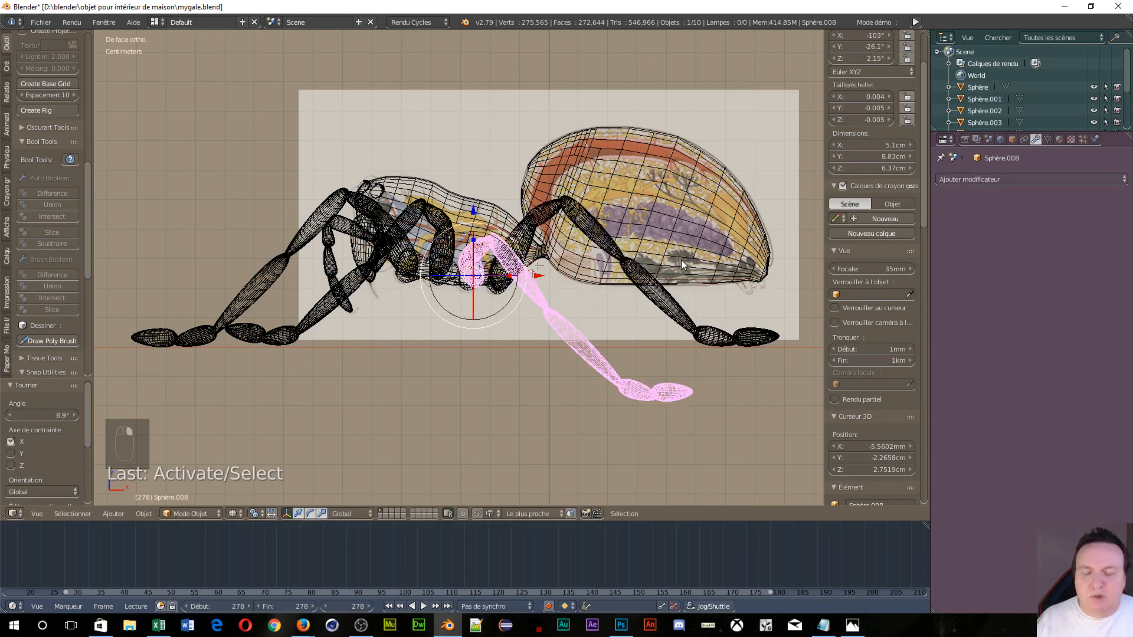
key("r")
key("x")
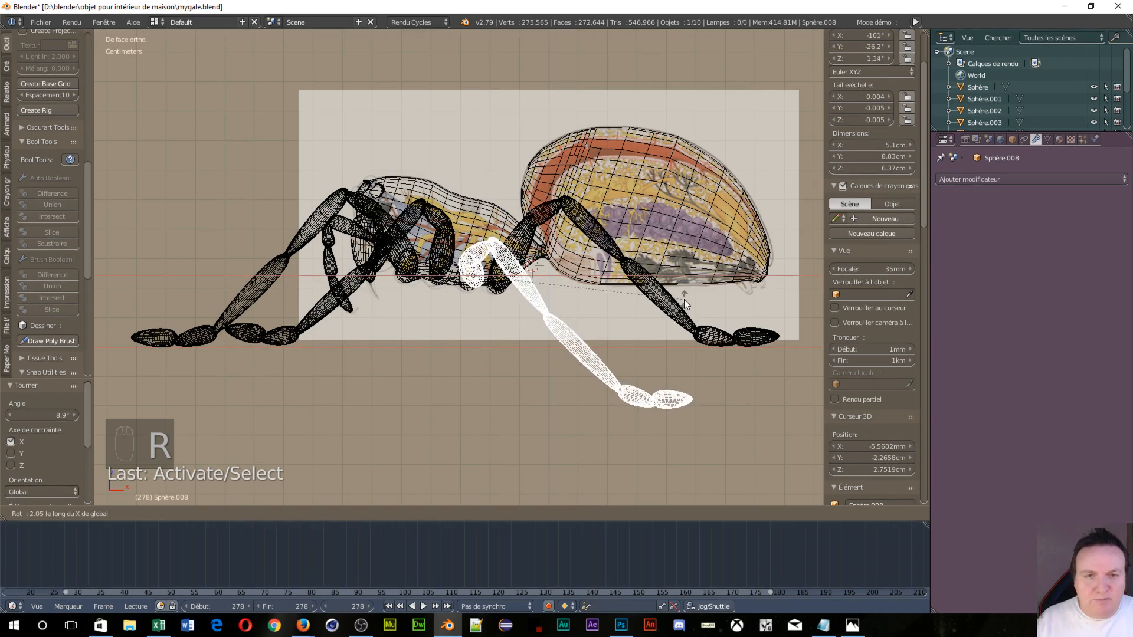
left_click(671, 242)
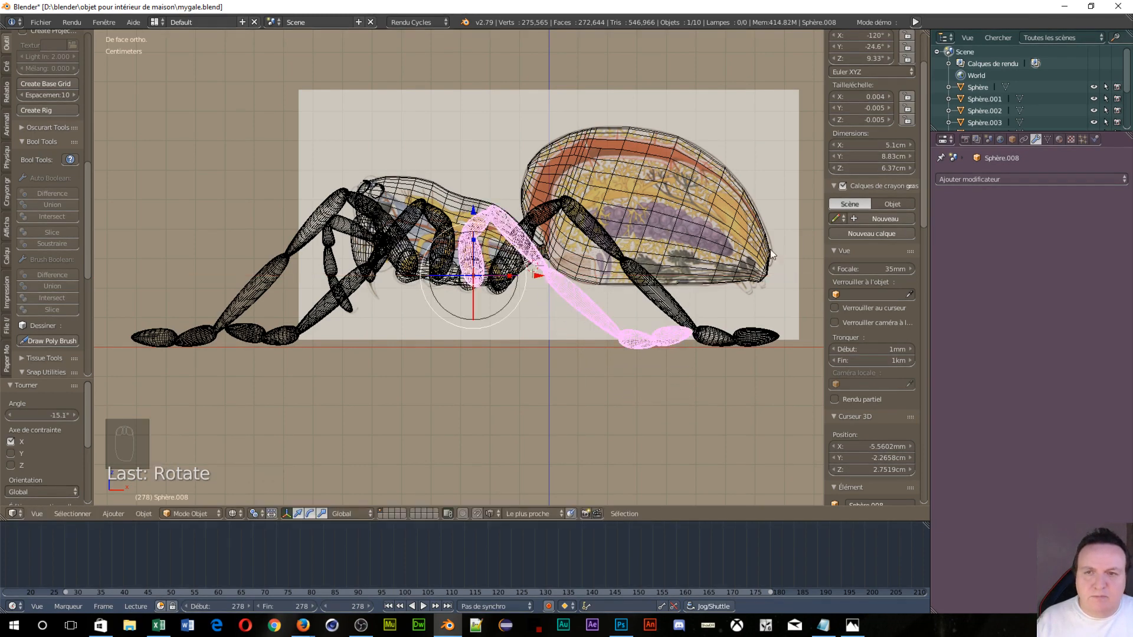
Select all four legs on this side of the body and join them into one object.
middle_click_drag(687, 234, 195, 308)
scroll(398, 340, "up", 9)
middle_click_drag(379, 331, 332, 218)
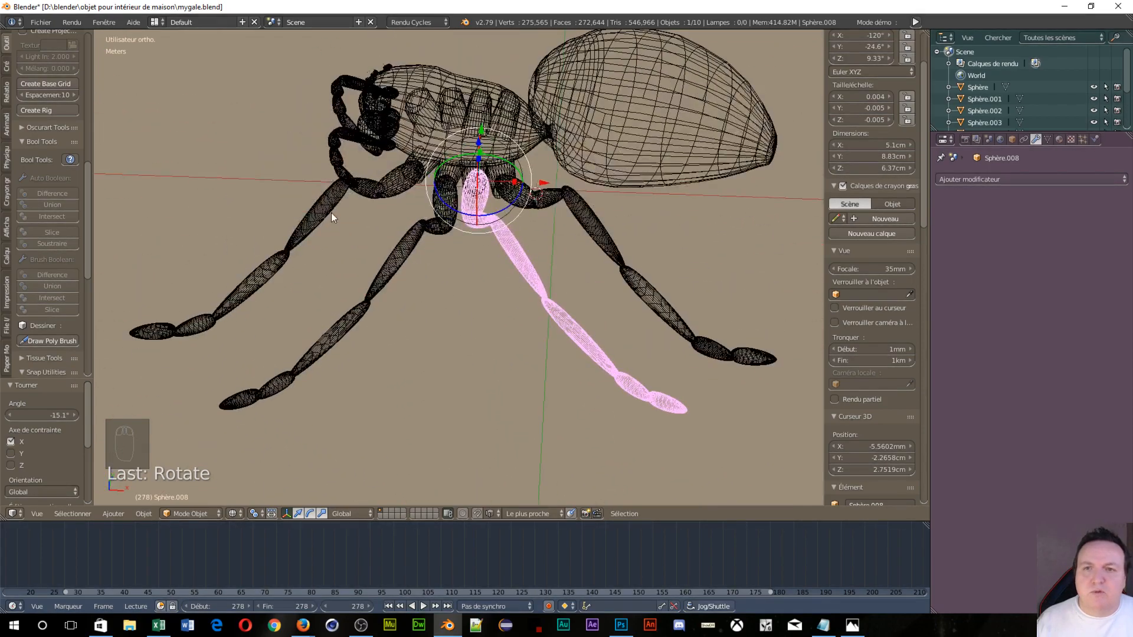
right_click(336, 190)
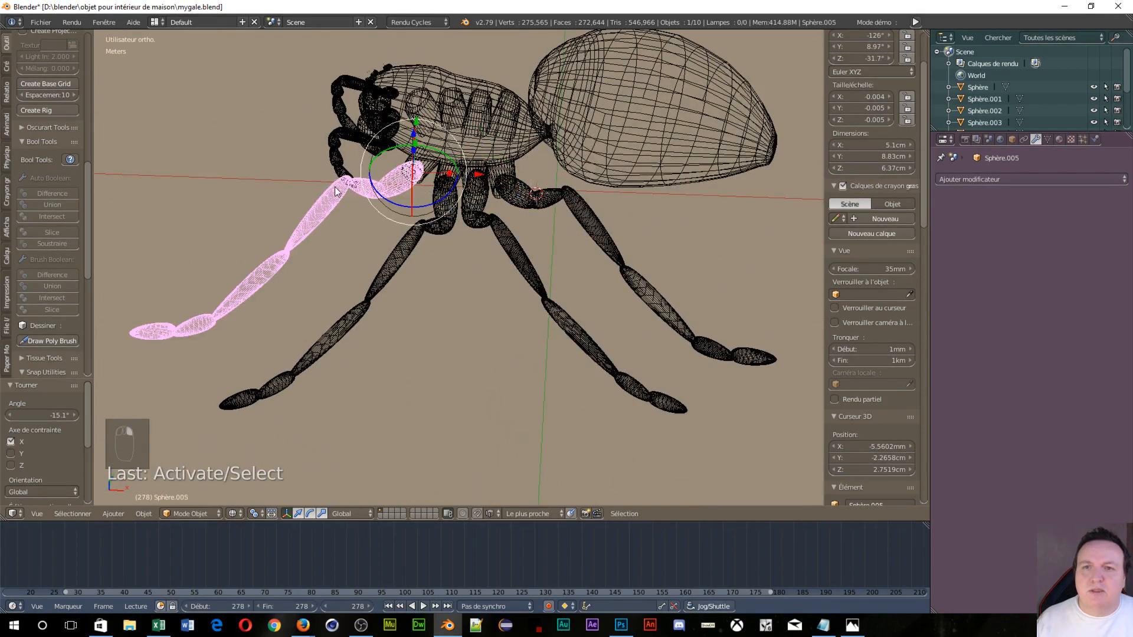
right_click(443, 222, "shift")
right_click(474, 225, "shift")
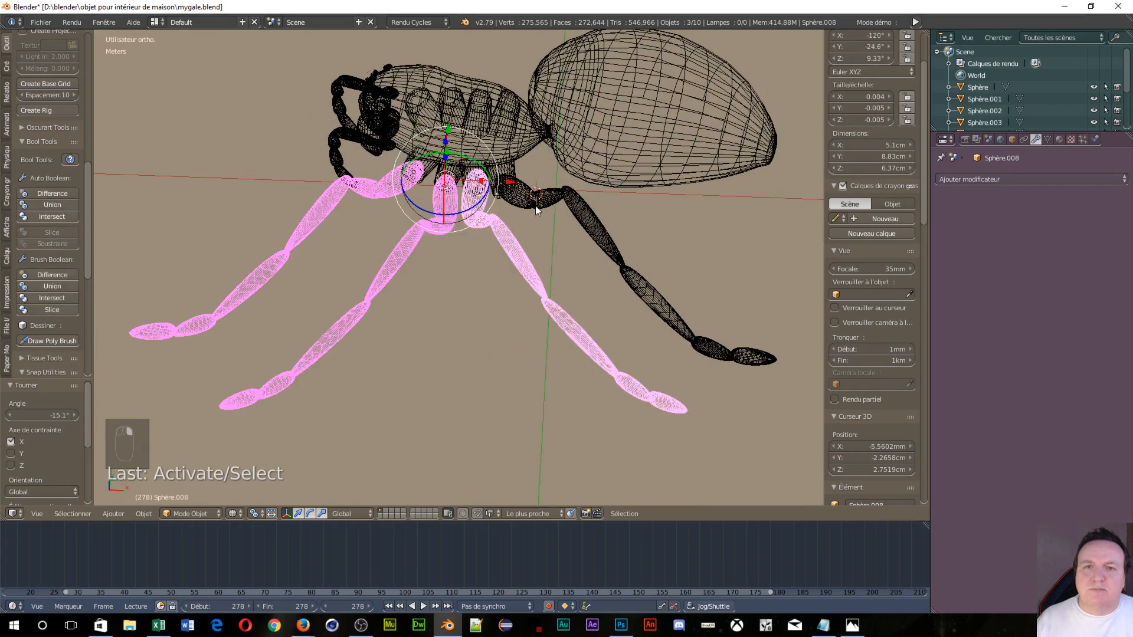
right_click(602, 236, "shift")
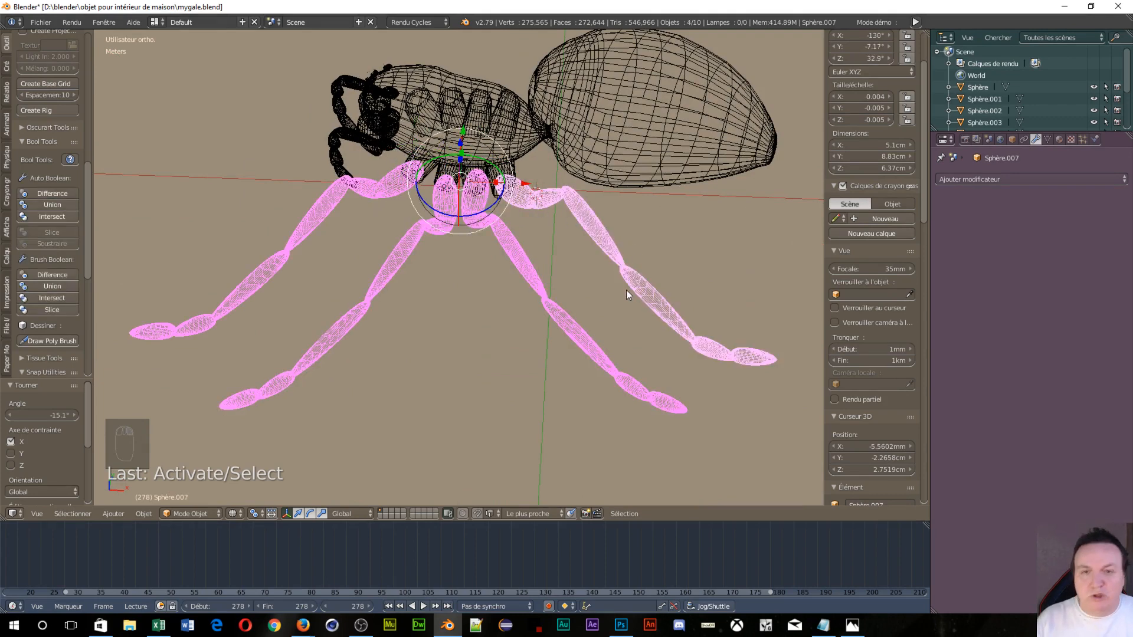
key("ctrl+j")
Add a Mirror modifier to the joined legs, using Sphère as the mirror object and only the Y axis.
middle_click_drag(511, 247, 546, 271)
left_click(1012, 181)
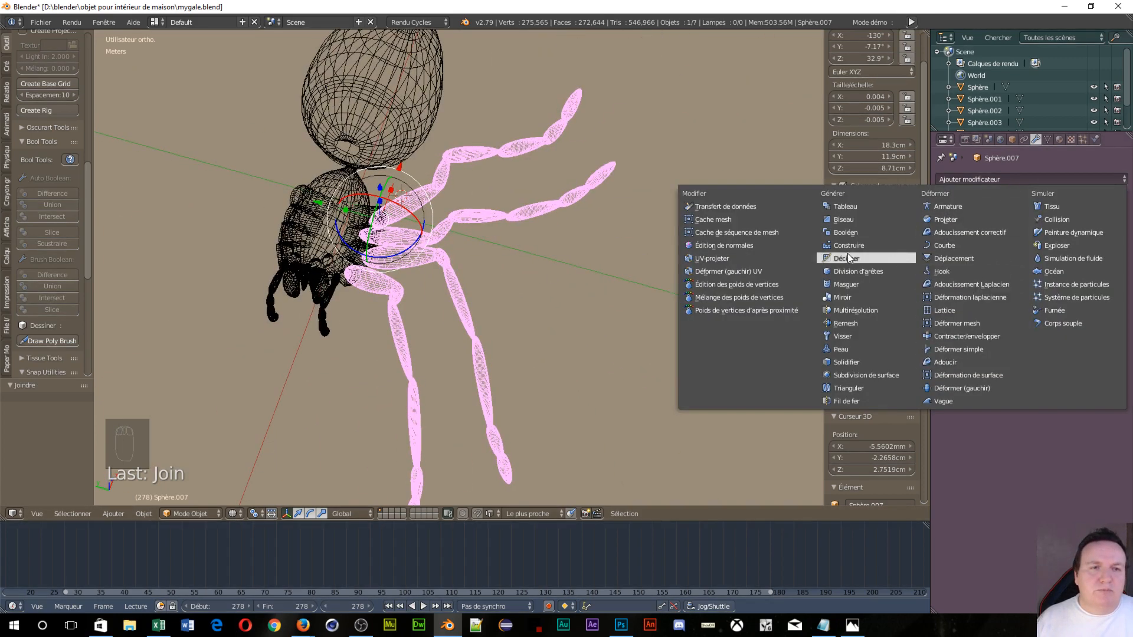
left_click(858, 297)
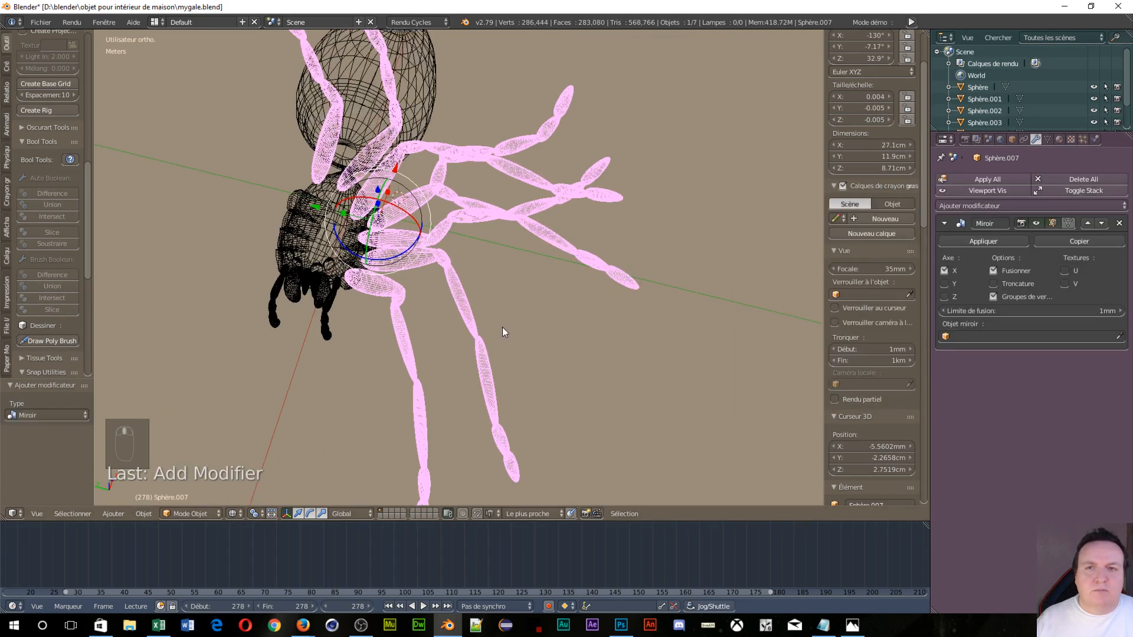
middle_click_drag(502, 327, 549, 283)
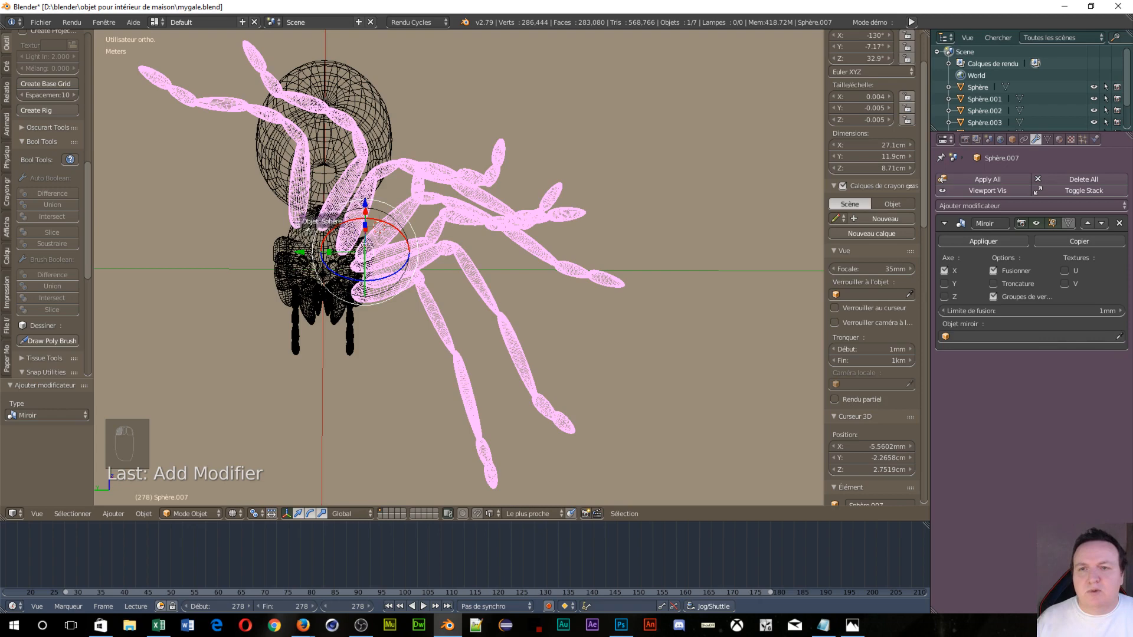
left_click(308, 225)
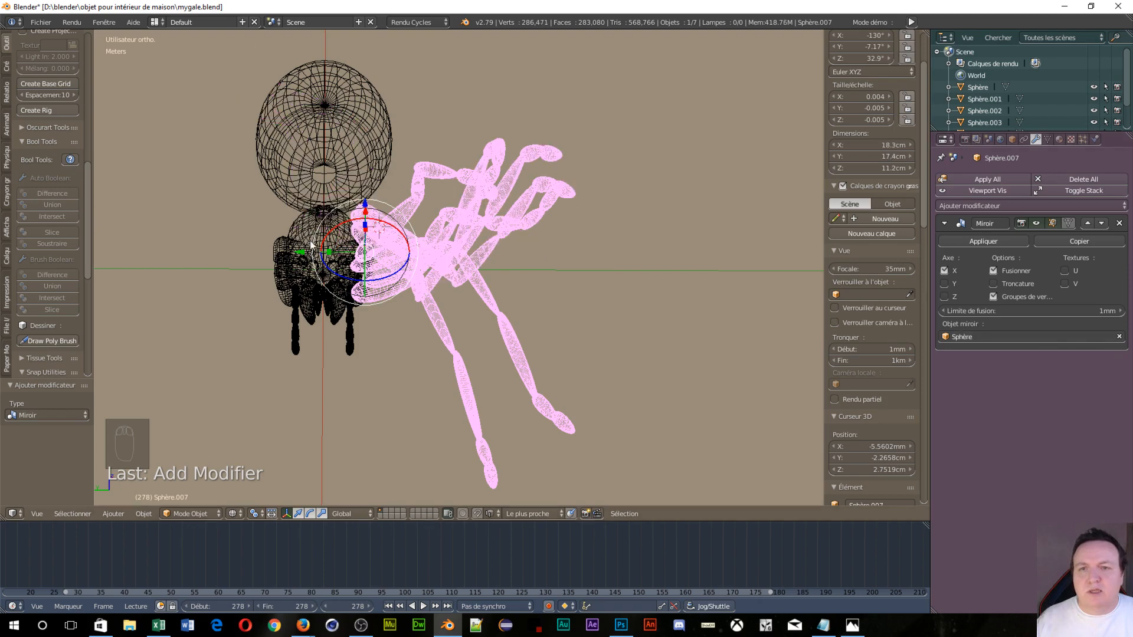
left_click(945, 284)
left_click(945, 270)
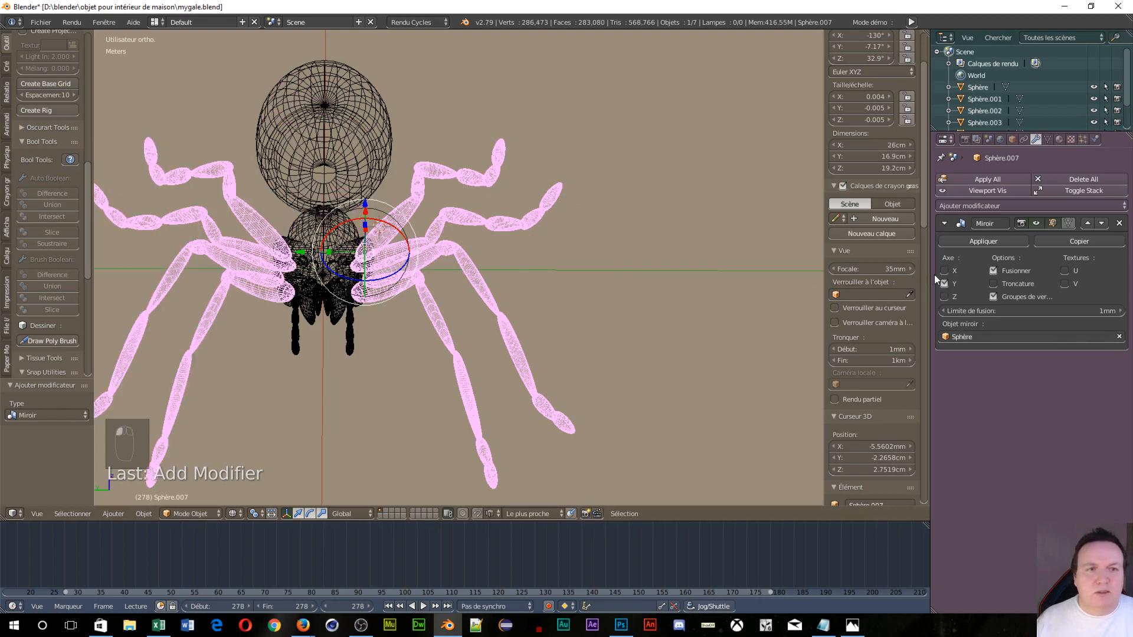
Switch the viewport to Solid shading and inspect the spider with its mirrored legs from several angles.
middle_click_drag(315, 292, 805, 339)
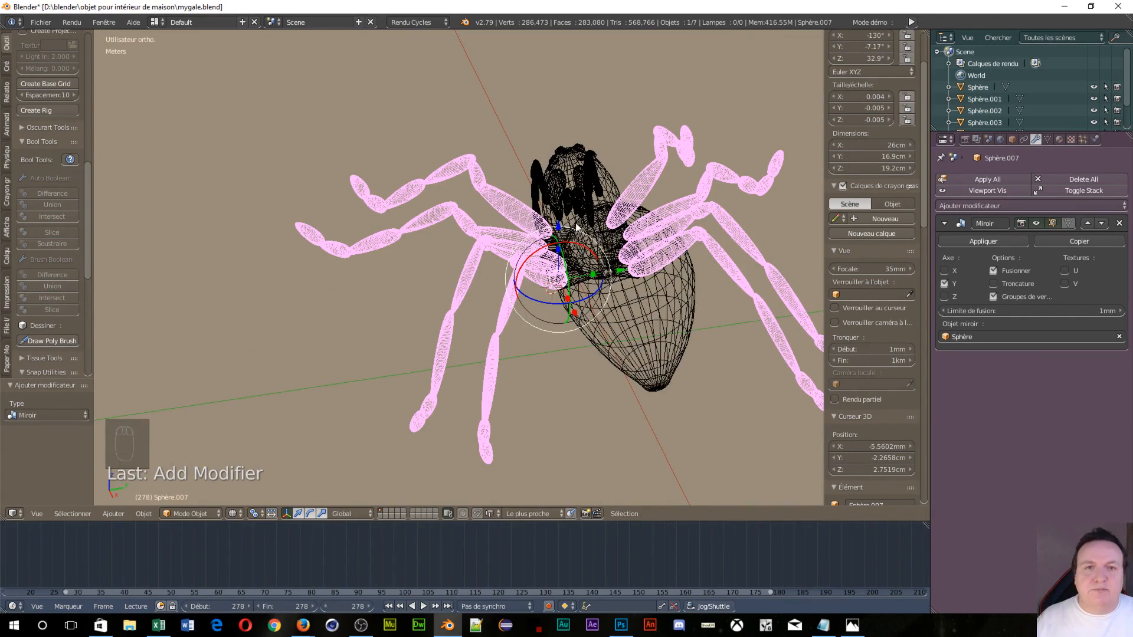
key("z")
key("z")
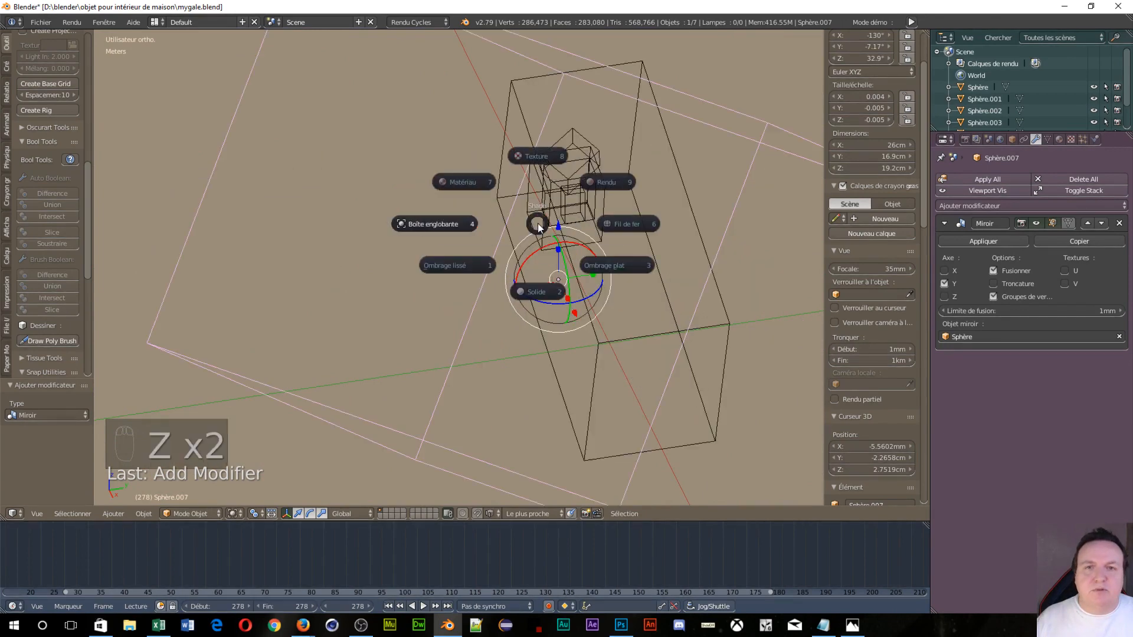
left_click(540, 290)
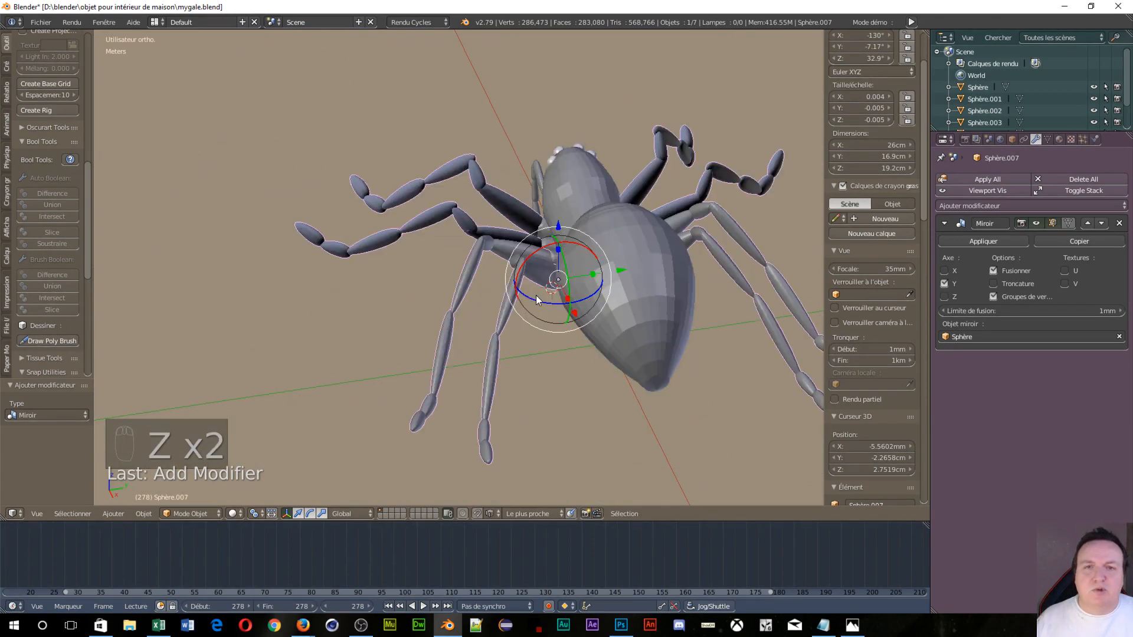
scroll(437, 268, "down", 3)
middle_click_drag(376, 336, 500, 313)
scroll(501, 313, "up", 3)
middle_click_drag(547, 356, 689, 144)
key("Tab")
key("Tab")
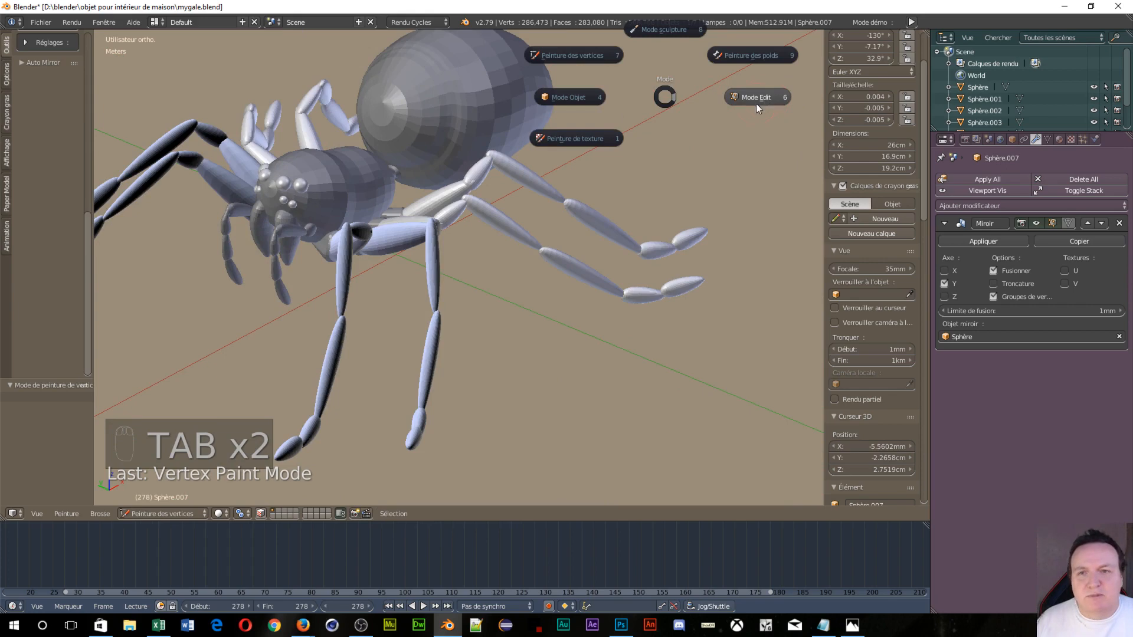
left_click(756, 100)
key("Tab")
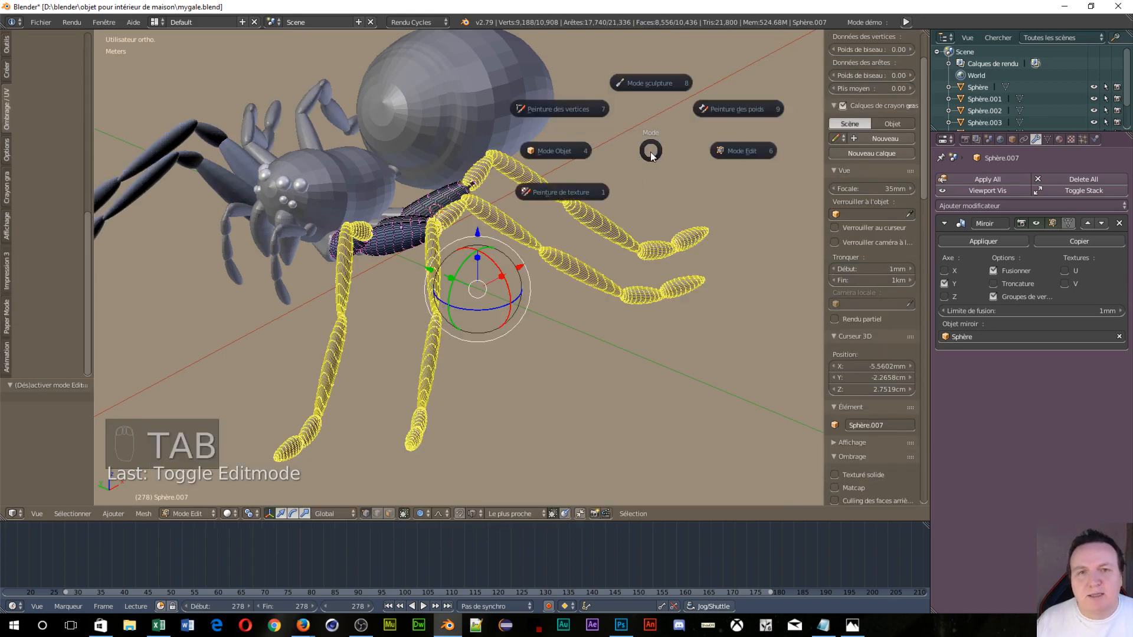
left_click(540, 151)
Enter Edit Mode on the legs object and recalculate the normals of its currently selected faces.
middle_click_drag(536, 150, 459, 385)
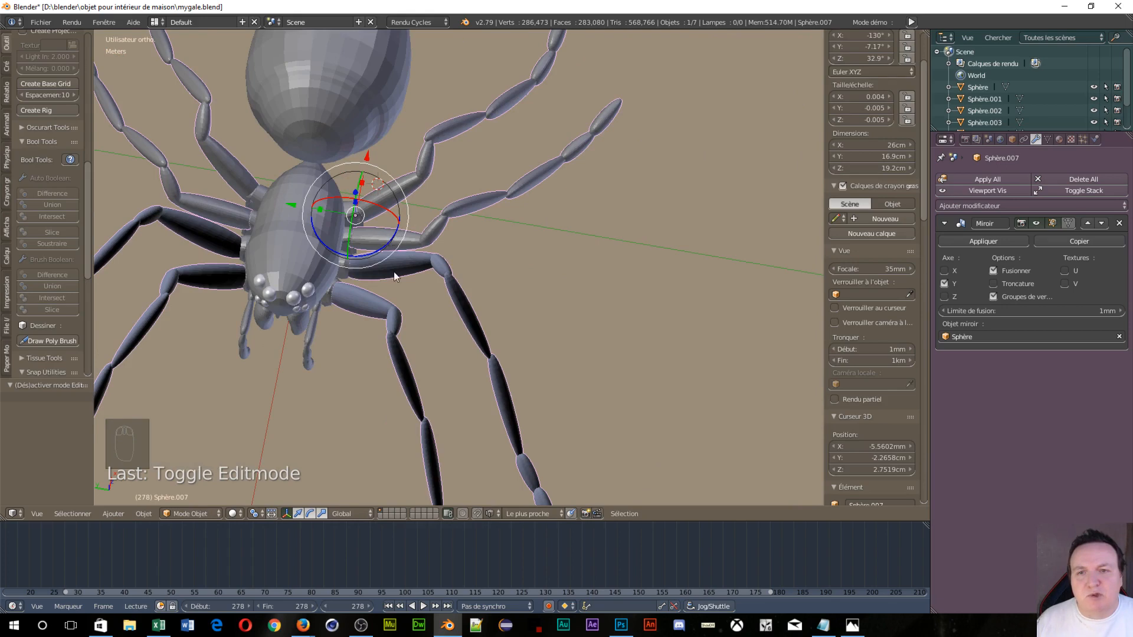
key("Tab")
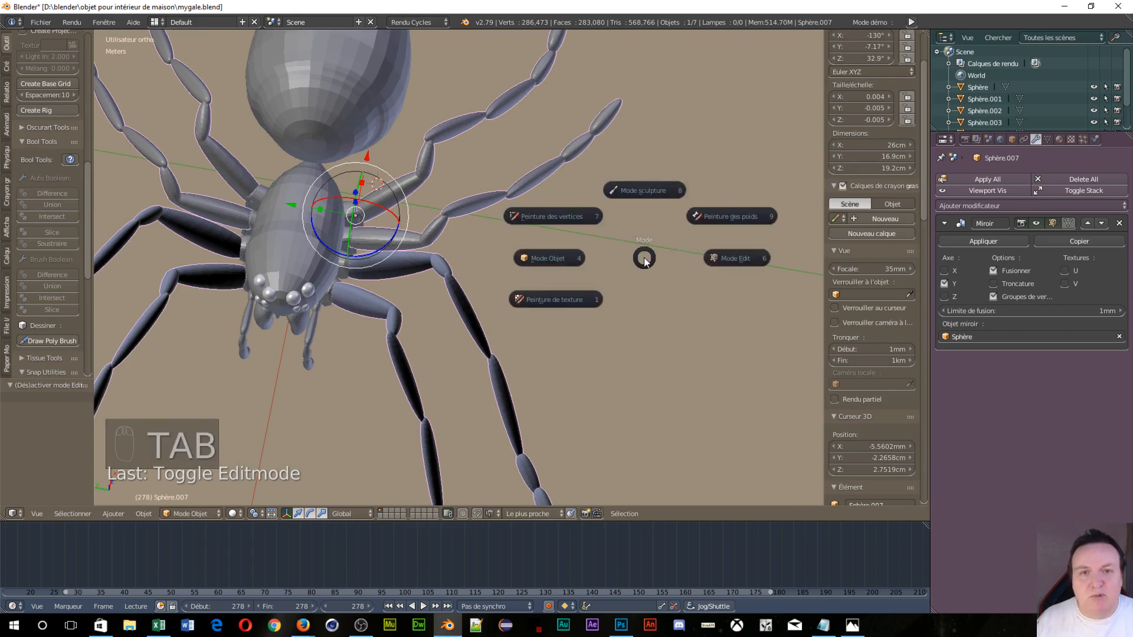
left_click(740, 257)
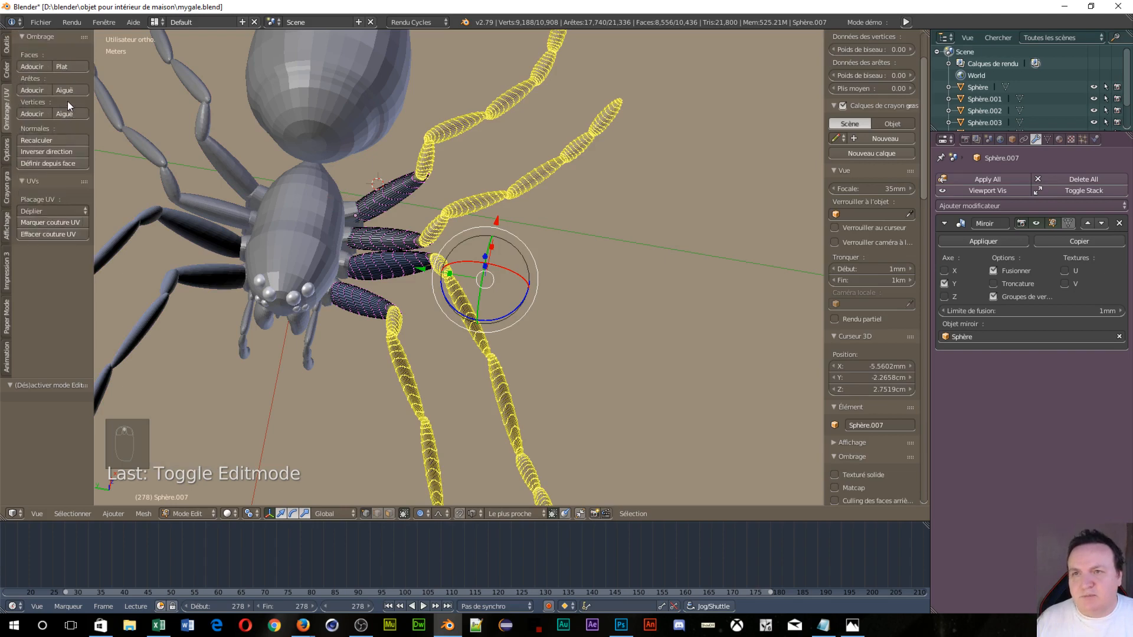
left_click(31, 140)
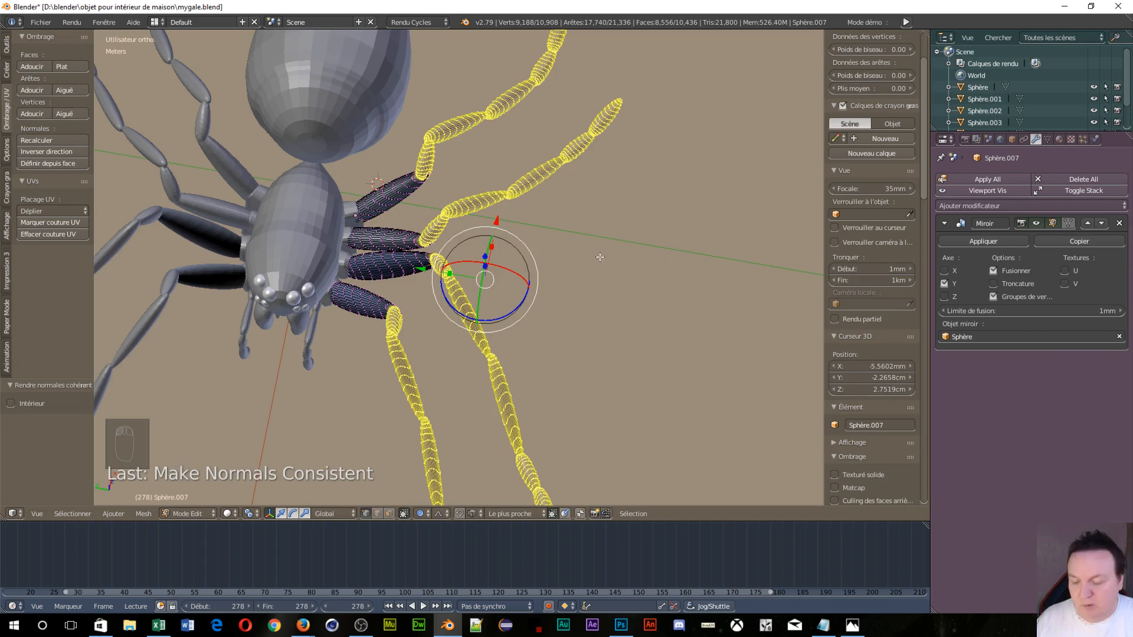
Select the entire leg mesh, recalculate all its normals and return to Object Mode.
key("a")
key("a")
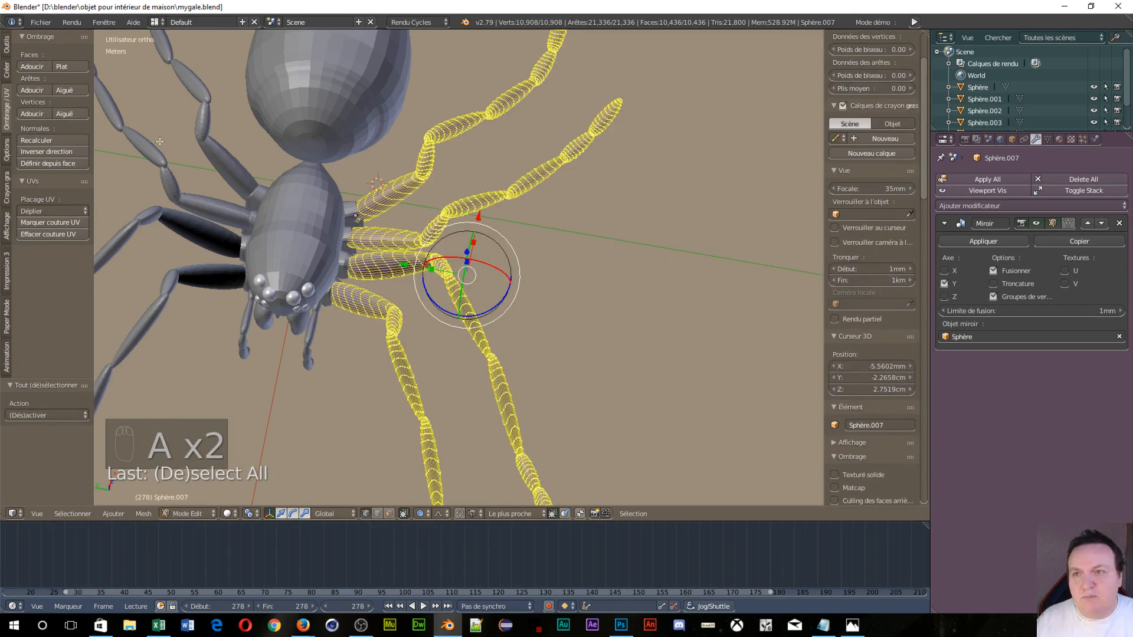
left_click(34, 140)
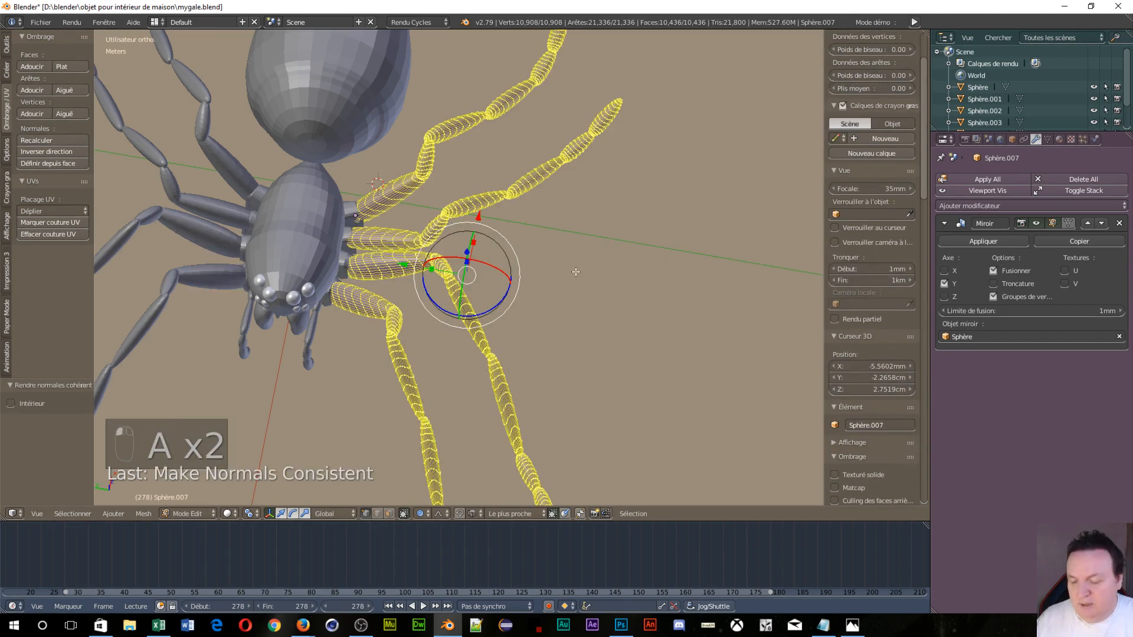
key("Tab")
left_click(540, 300)
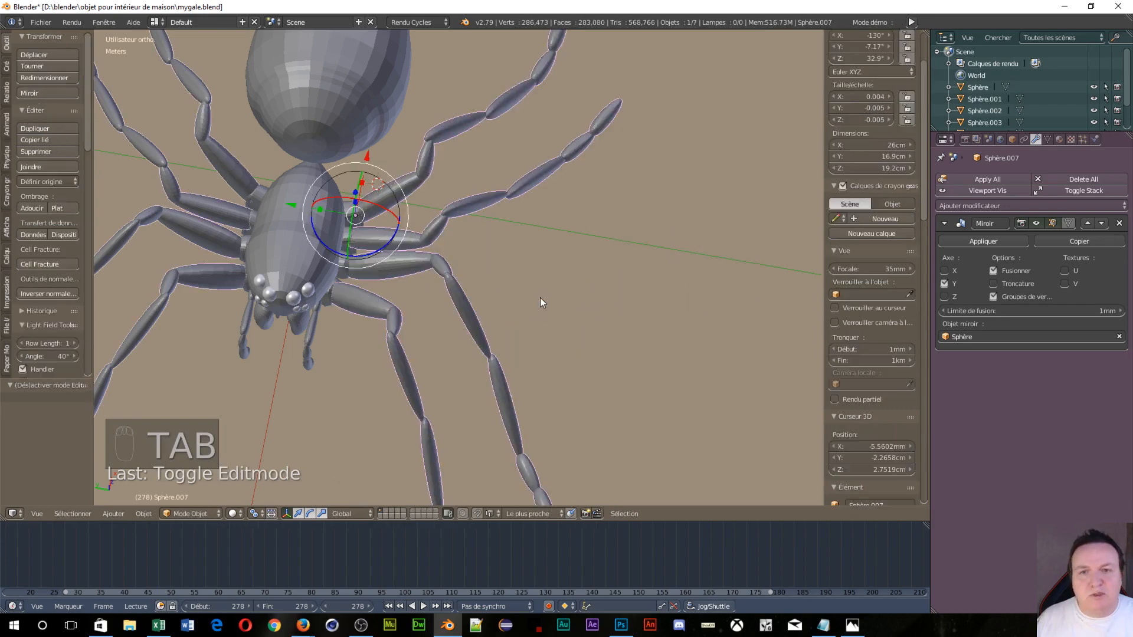
Switch the viewport to perspective projection and examine the spider's mirrored legs from several angles and distances.
middle_click_drag(540, 297, 384, 194)
middle_click_drag(562, 172, 192, 221)
scroll(498, 185, "down", 3)
middle_click_drag(498, 185, 639, 171)
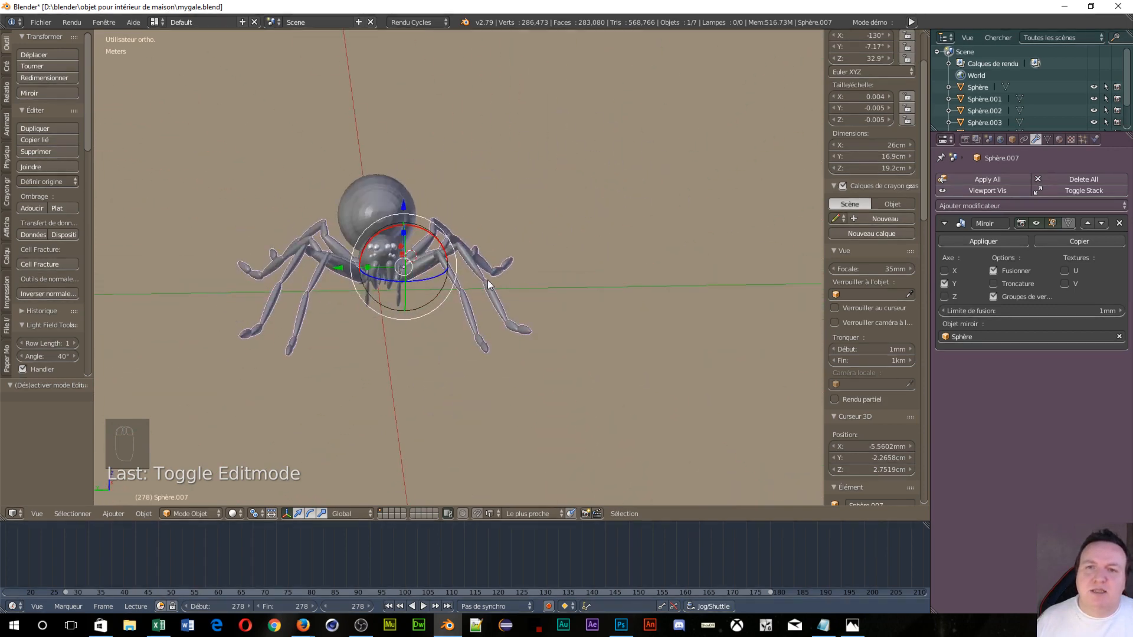
scroll(488, 281, "up", 3)
middle_click_drag(364, 229, 434, 228)
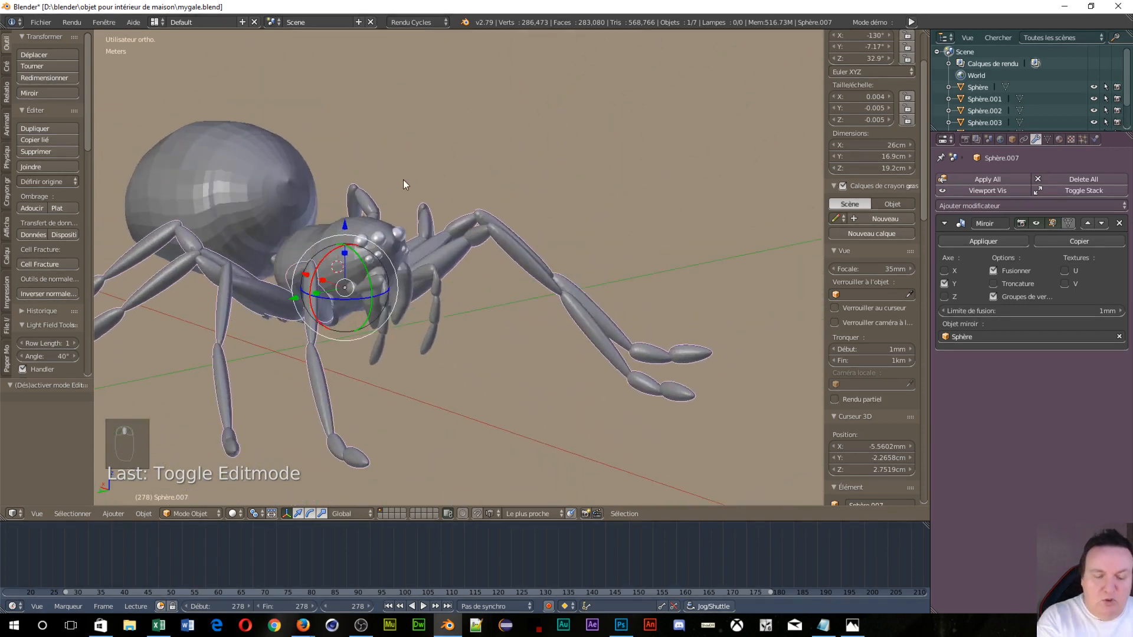
key("KP_5")
scroll(399, 133, "down", 4)
middle_click_drag(367, 238, 486, 306)
scroll(486, 306, "up", 8)
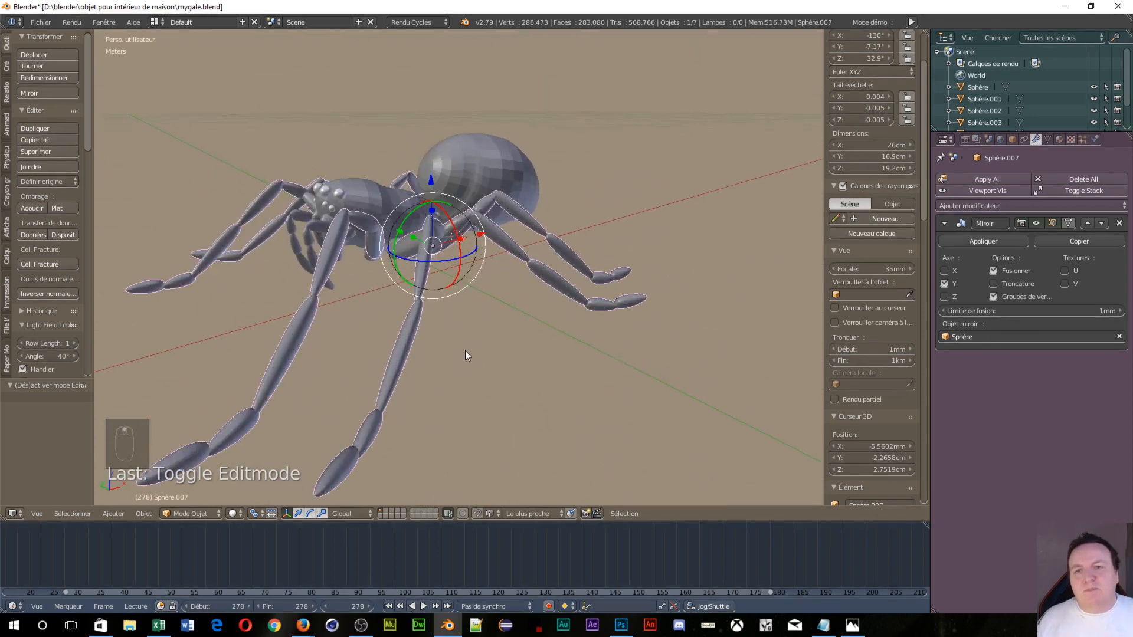
middle_click_drag(430, 345, 419, 275)
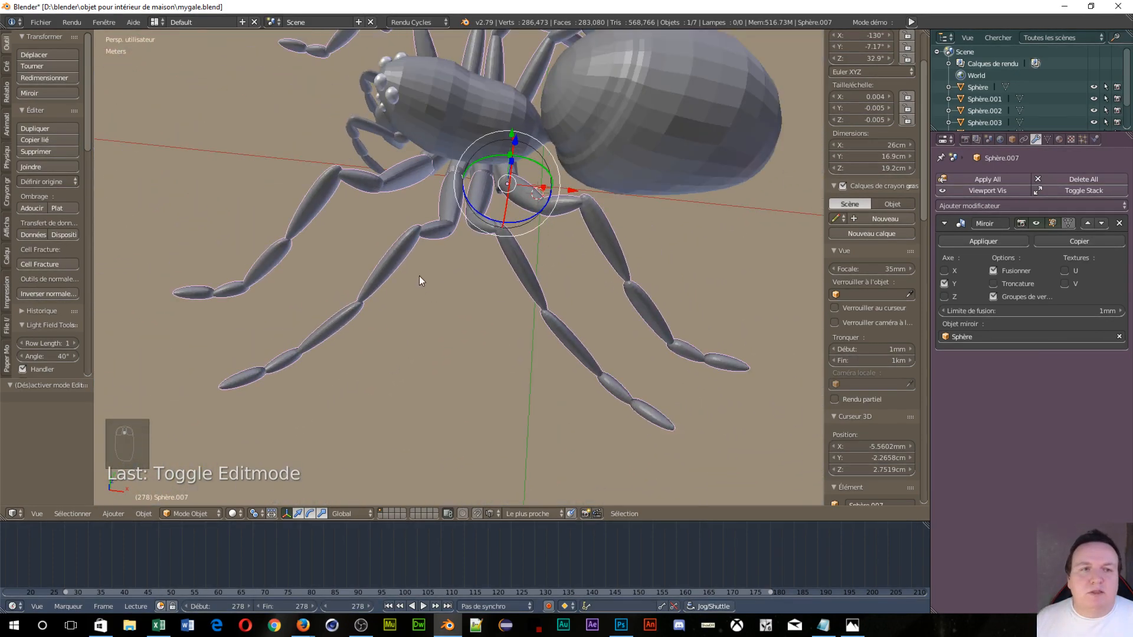
Apply the Mirror modifier on the legs object and add a Subdivision Surface modifier to it.
left_click(965, 242)
middle_click_drag(407, 259, 440, 249)
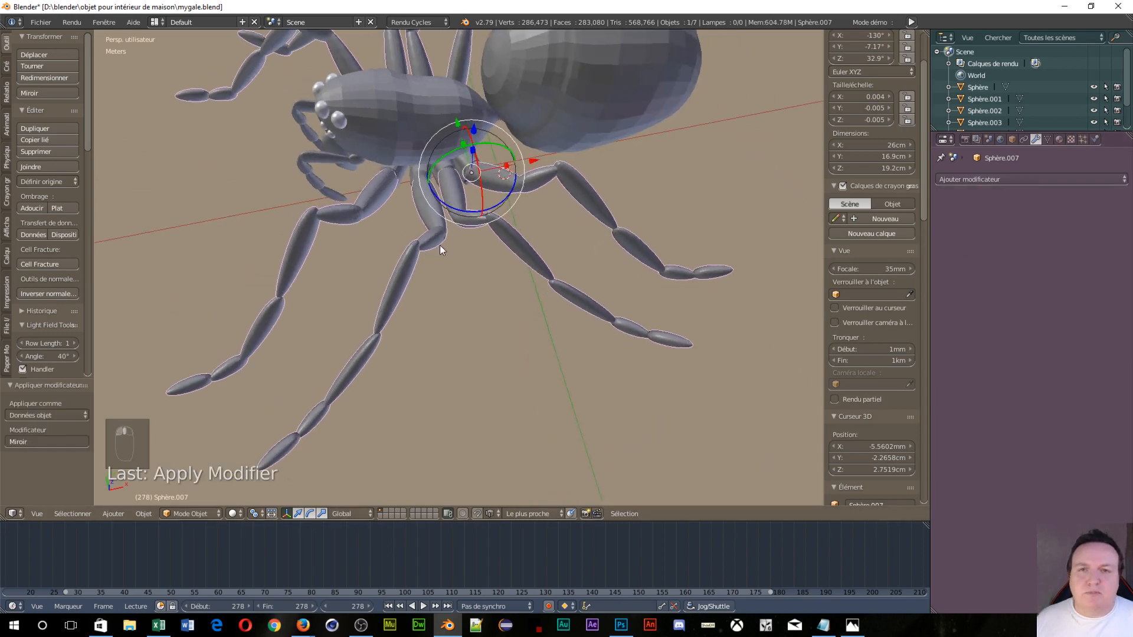
left_click(989, 177)
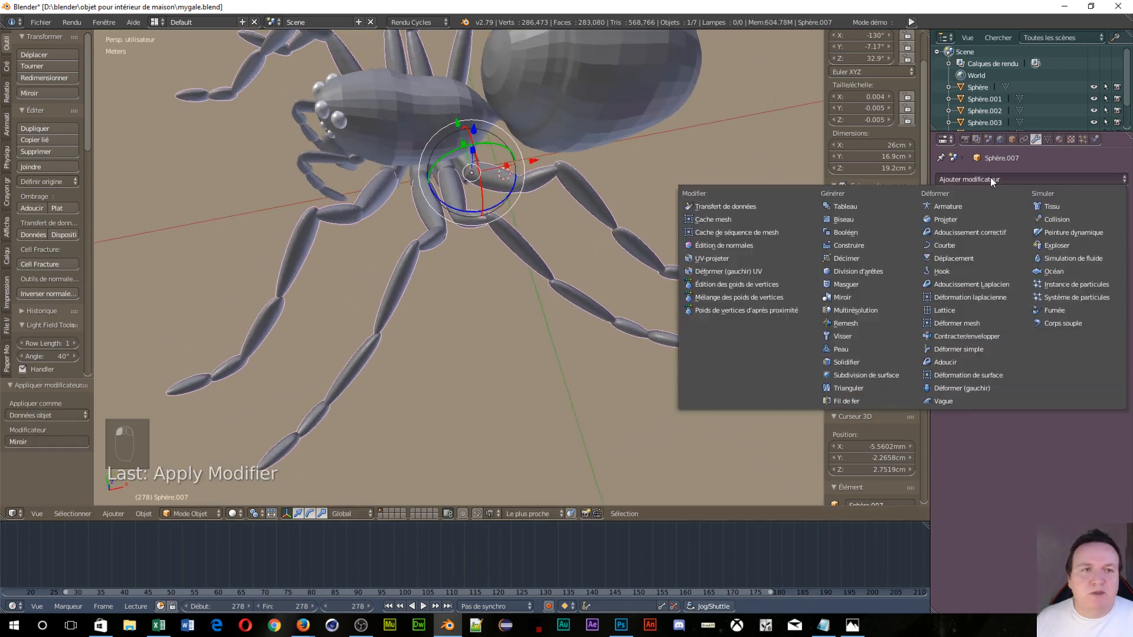
left_click(869, 374)
middle_click_drag(531, 272, 626, 213)
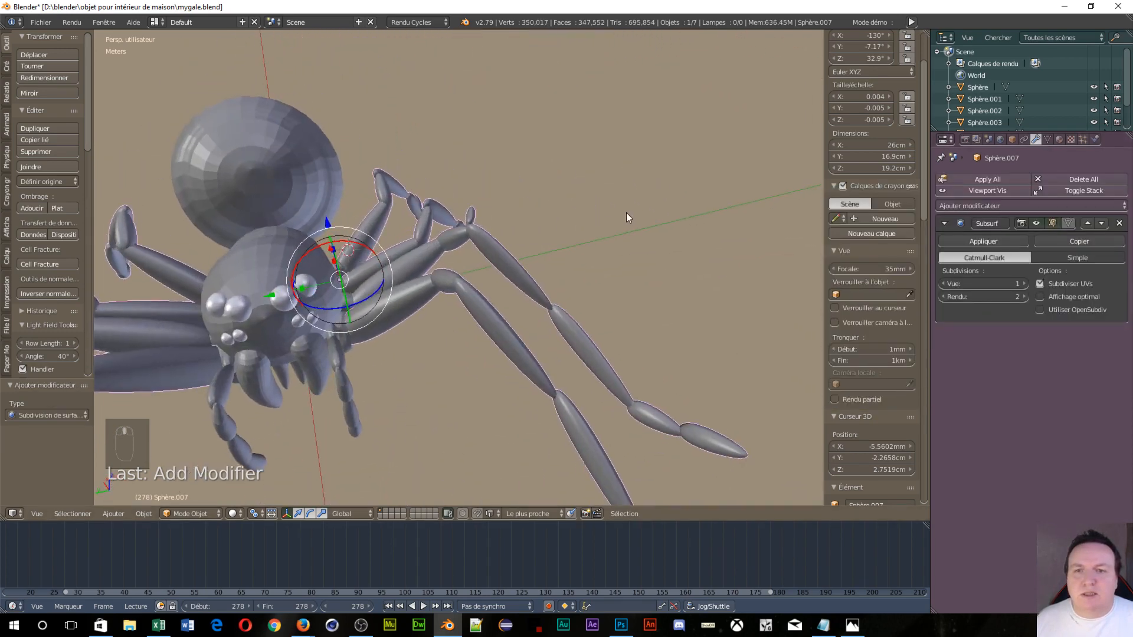
Set the legs' Subdivision Surface view level to 2 and apply the modifier.
left_click(1022, 284)
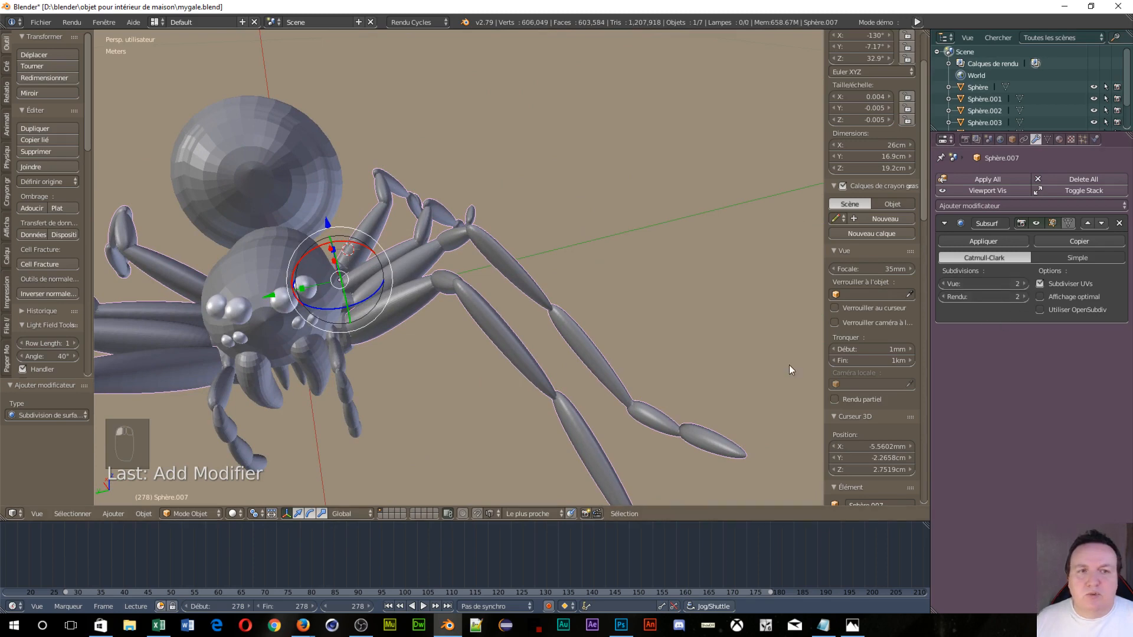
middle_click_drag(792, 371, 768, 274)
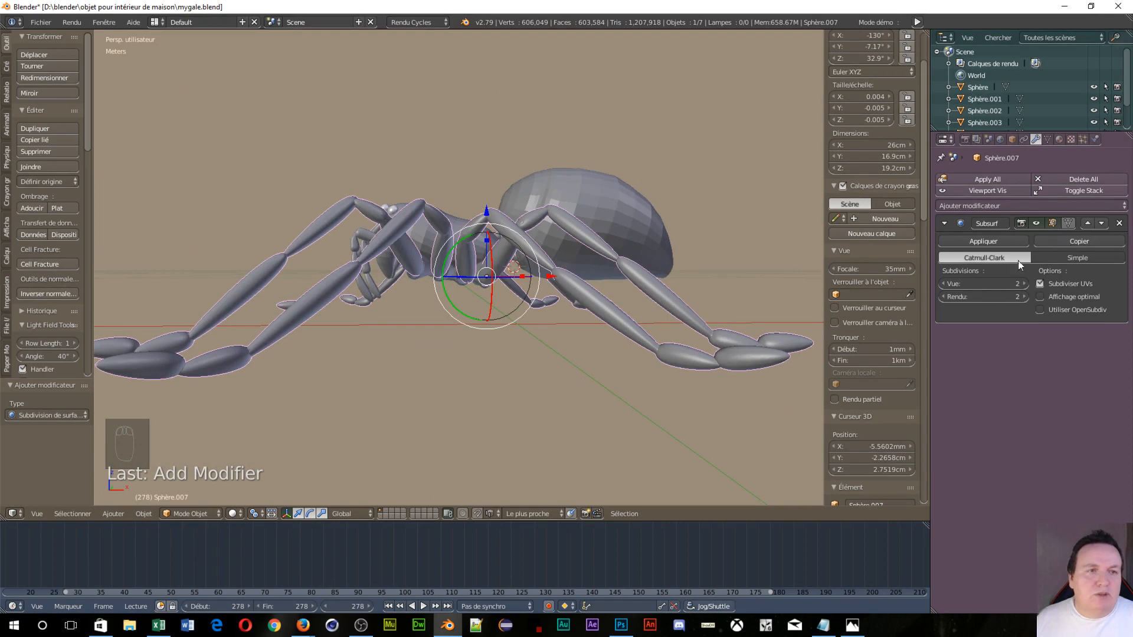
left_click(981, 243)
Select the spider's body, add a Subdivision Surface modifier to it and apply the modifier.
middle_click_drag(620, 295, 519, 190)
right_click(529, 168)
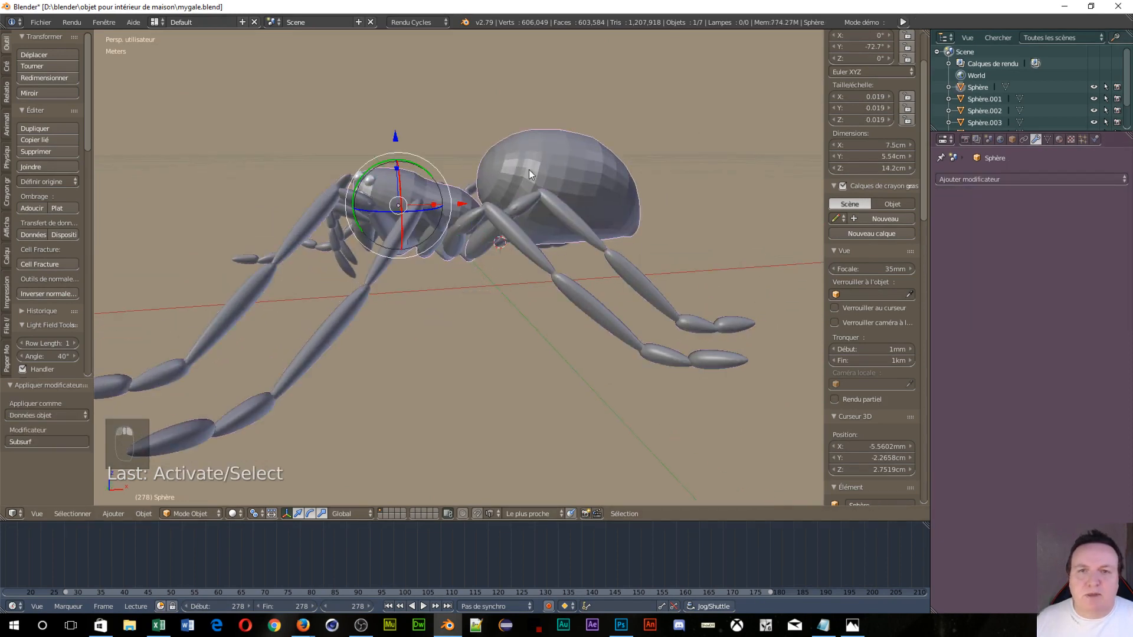
left_click(965, 181)
left_click(876, 374)
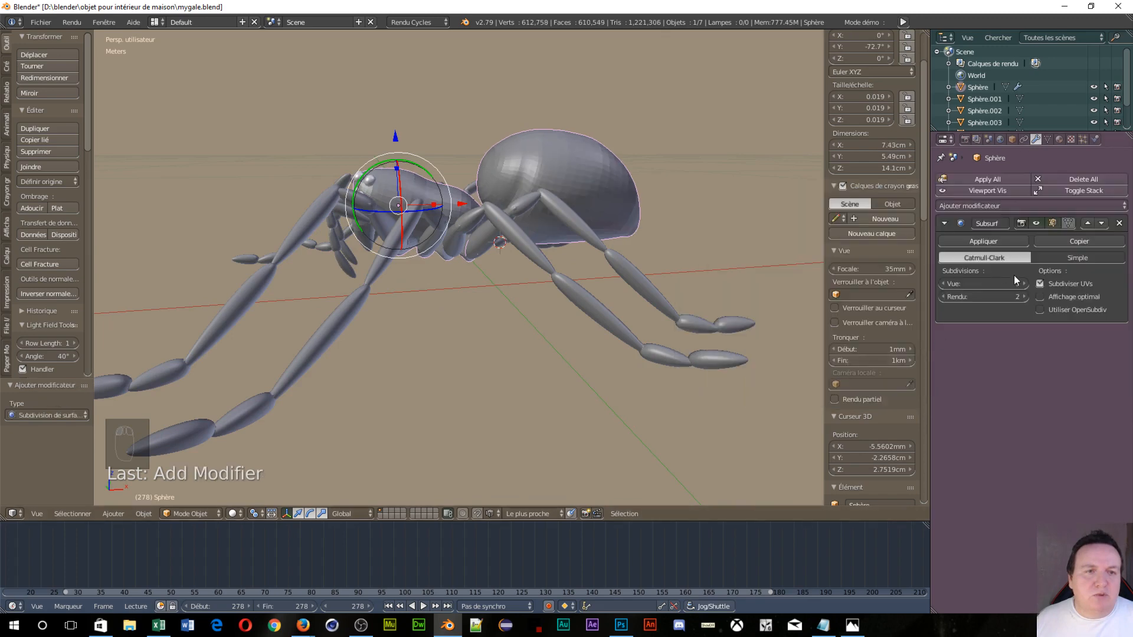
left_click(985, 242)
Add a second Subdivision Surface modifier to the body with a view level of 2 and apply it.
middle_click_drag(619, 331, 374, 326)
scroll(363, 275, "up", 3)
scroll(363, 276, "up", 3)
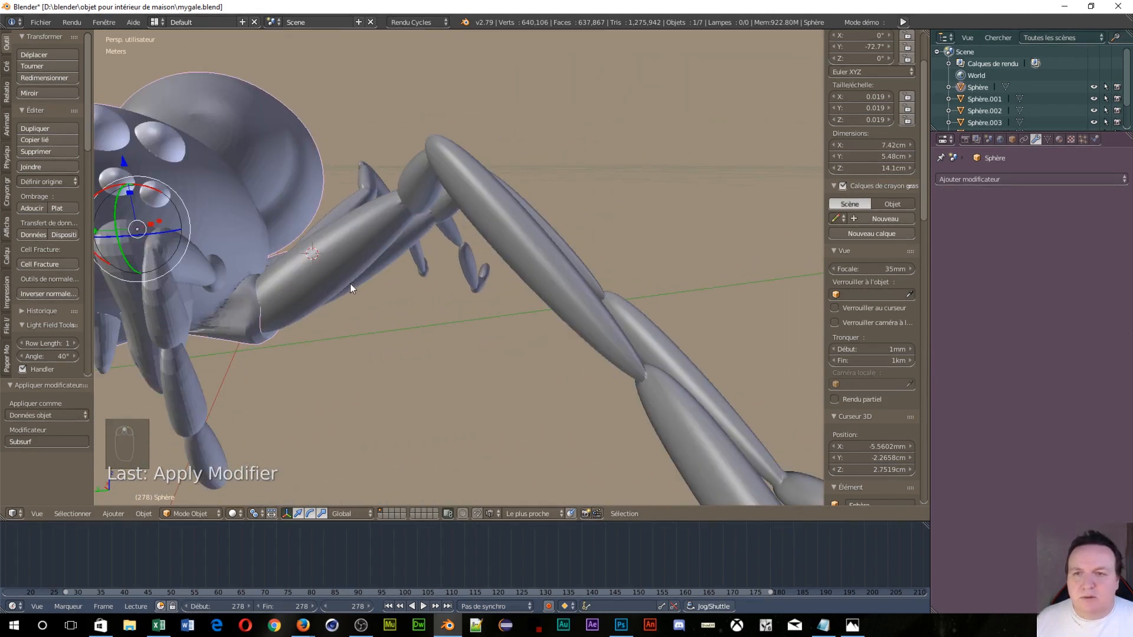
middle_click_drag(239, 261, 298, 257)
scroll(301, 254, "down", 3)
scroll(307, 252, "up", 3)
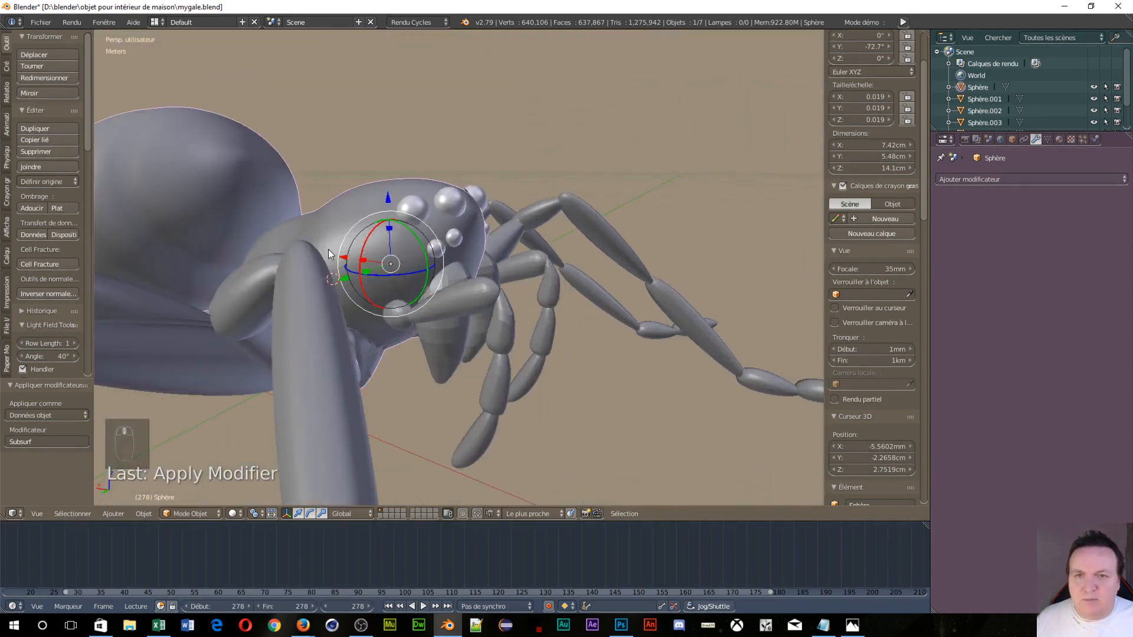
right_click(725, 208)
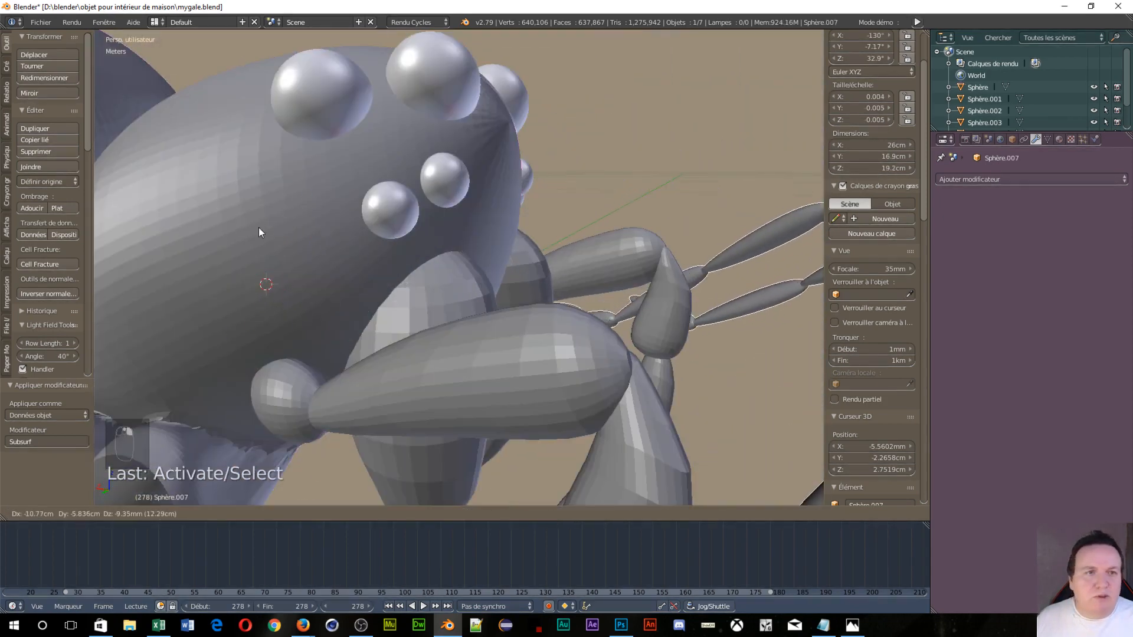
right_click(252, 160)
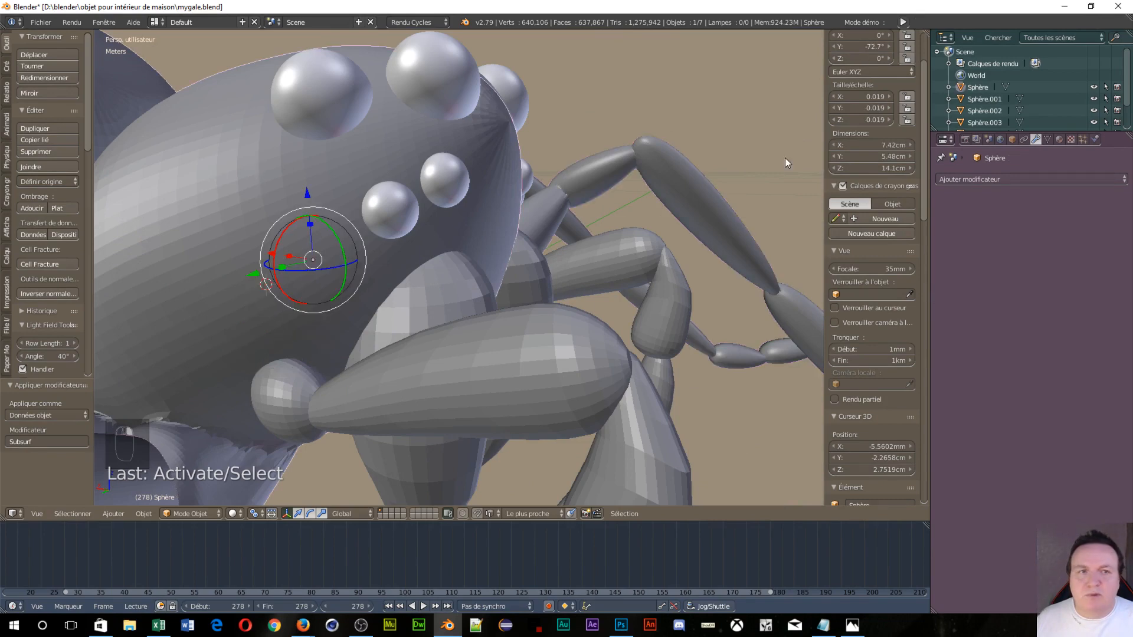
left_click(1026, 180)
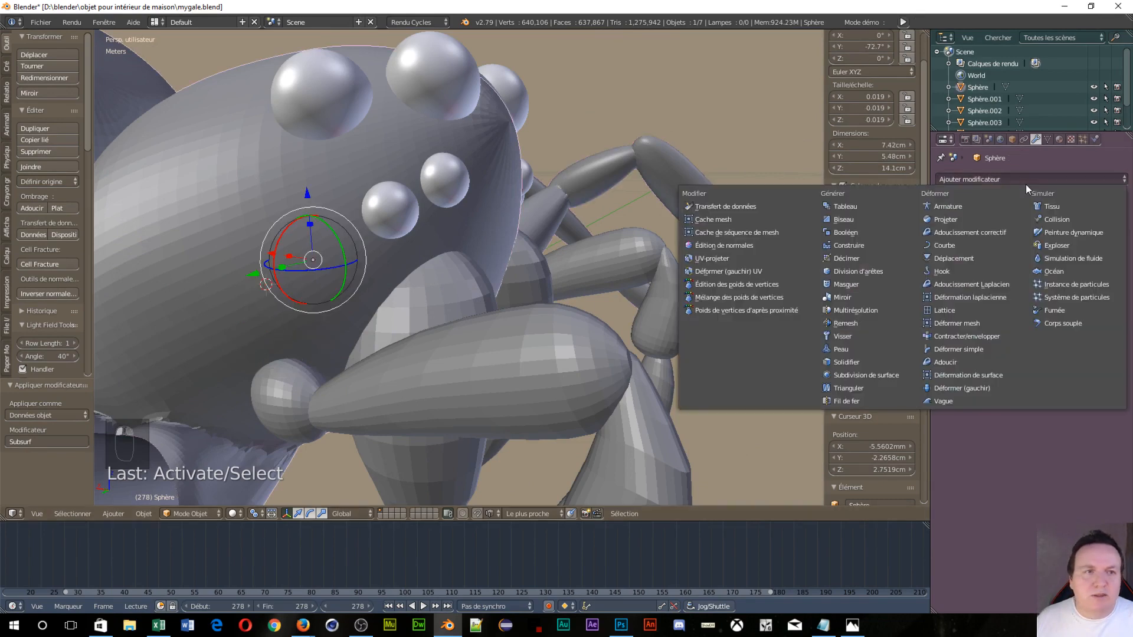
left_click(880, 375)
left_click(1023, 284)
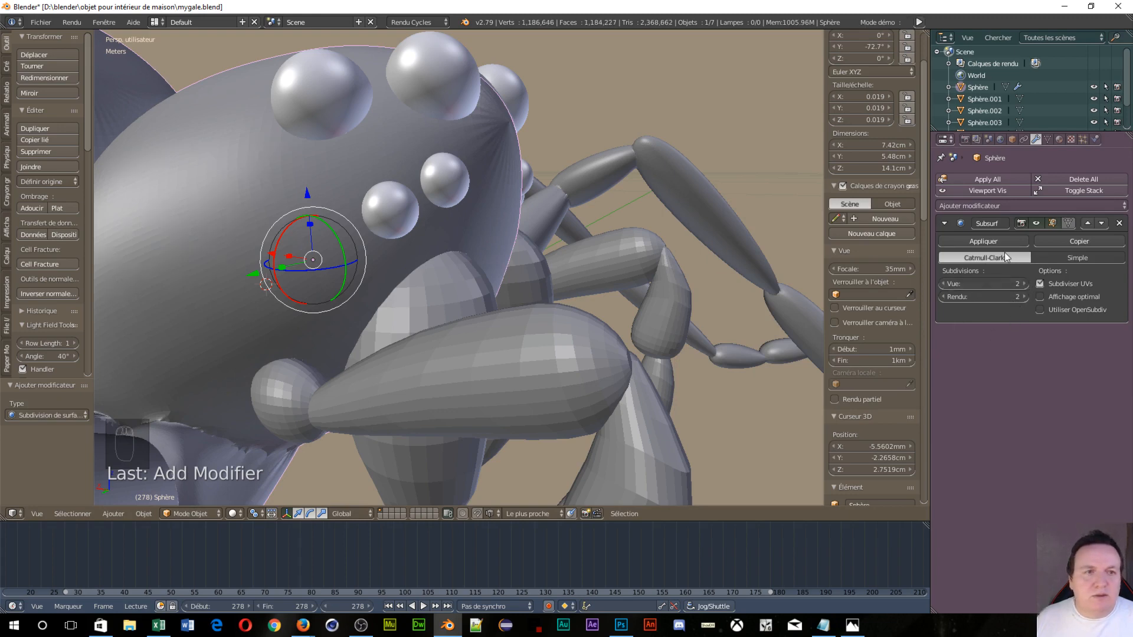
left_click(990, 242)
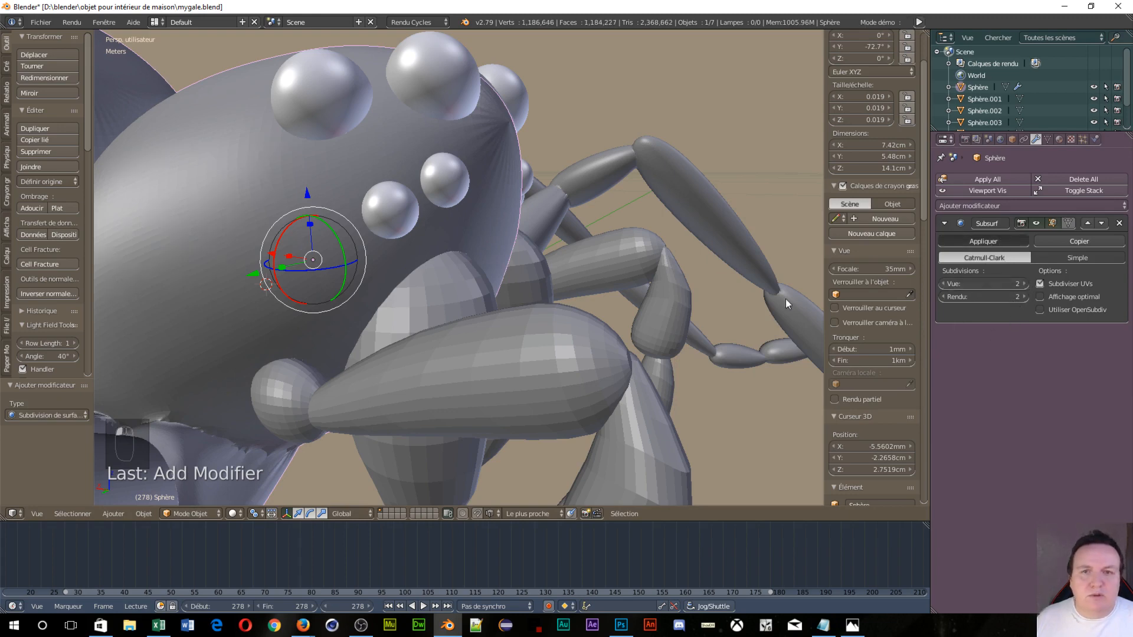
Select the fangs object below the eyes, add a Subdivision Surface modifier and apply it.
right_click(447, 288)
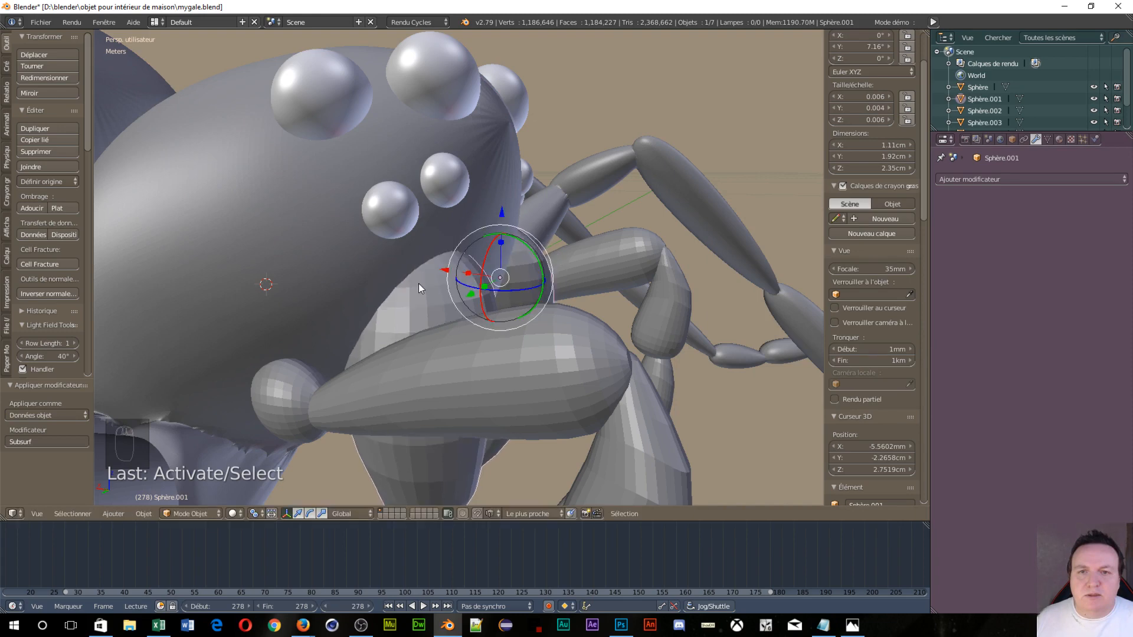
left_click(988, 177)
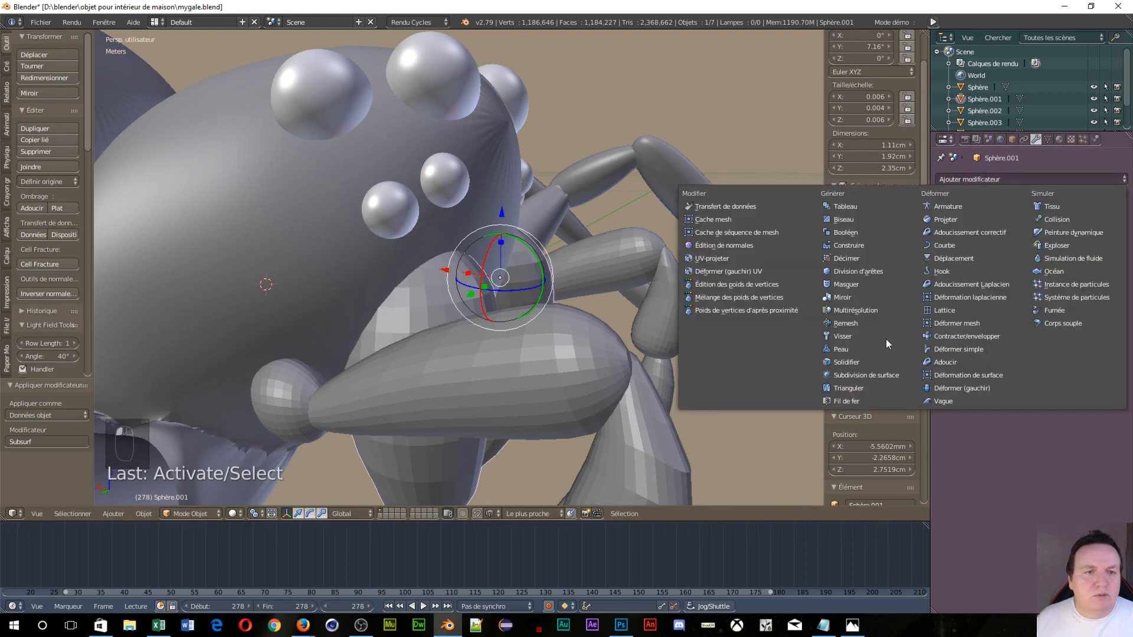
left_click(864, 376)
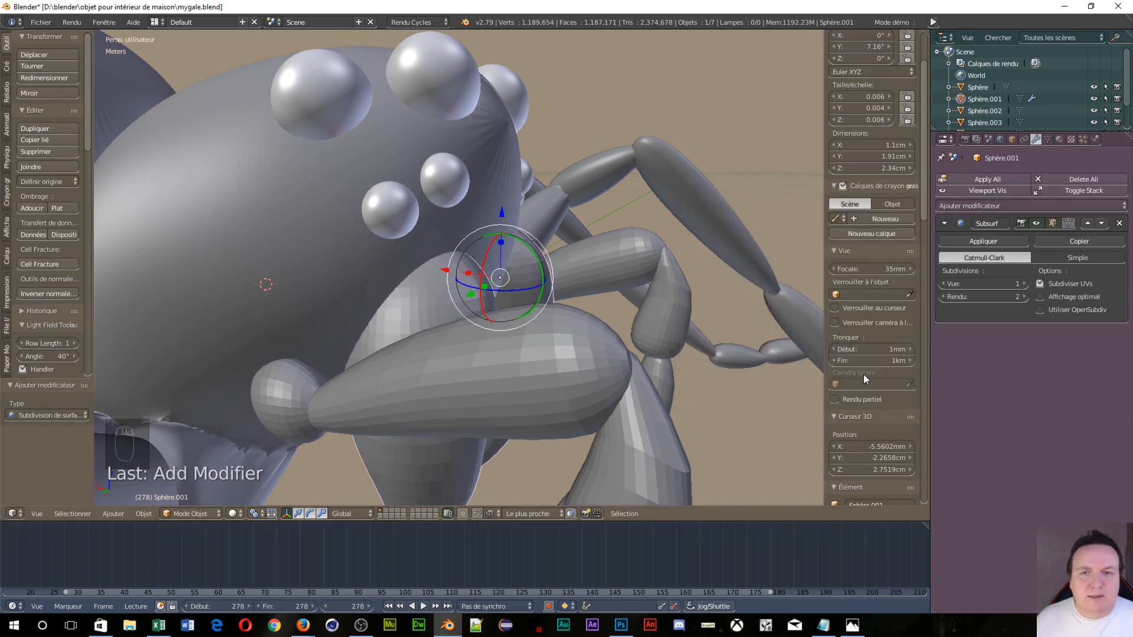
left_click(986, 241)
Select the small front feelers object and add a Subdivision Surface modifier with a view level of 2.
right_click_drag(531, 357, 558, 299)
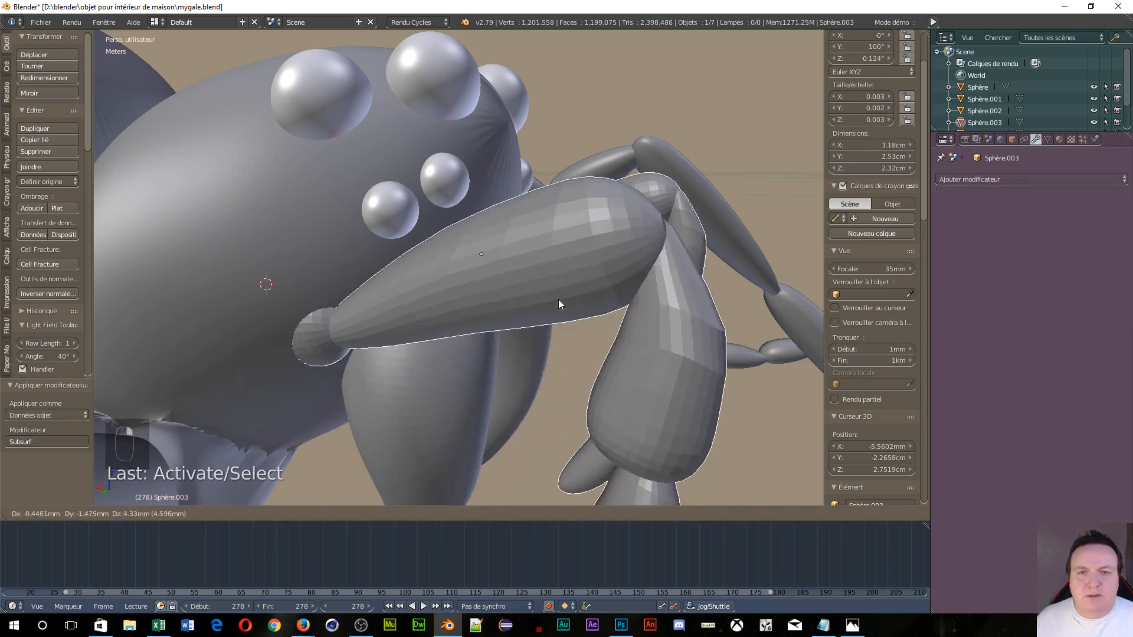
right_click(559, 302)
left_click(1006, 179)
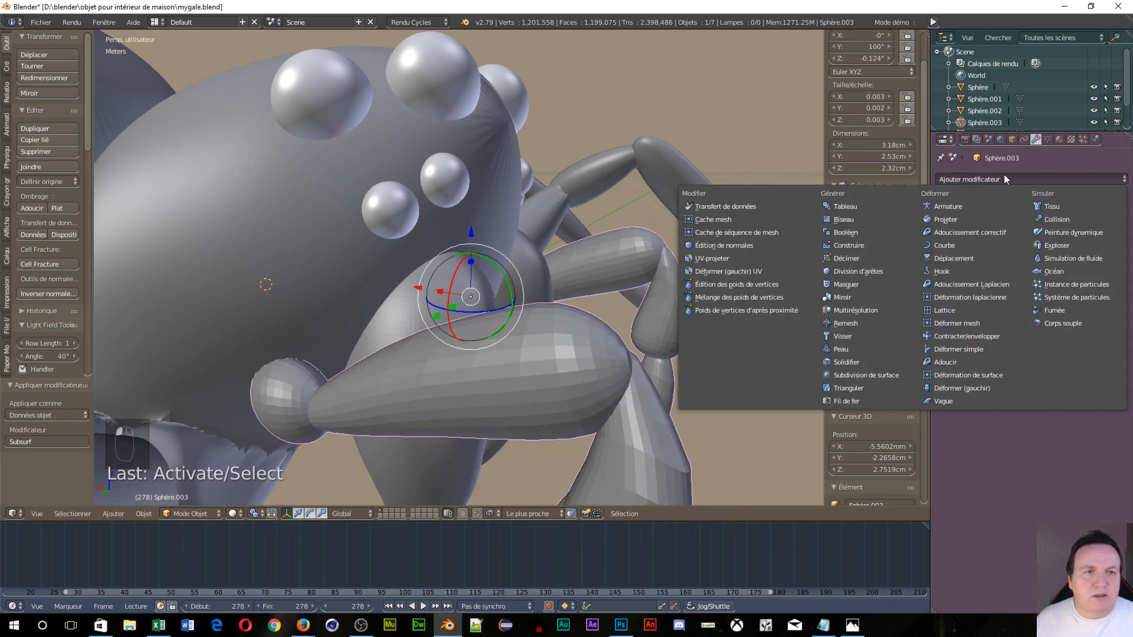
left_click(875, 378)
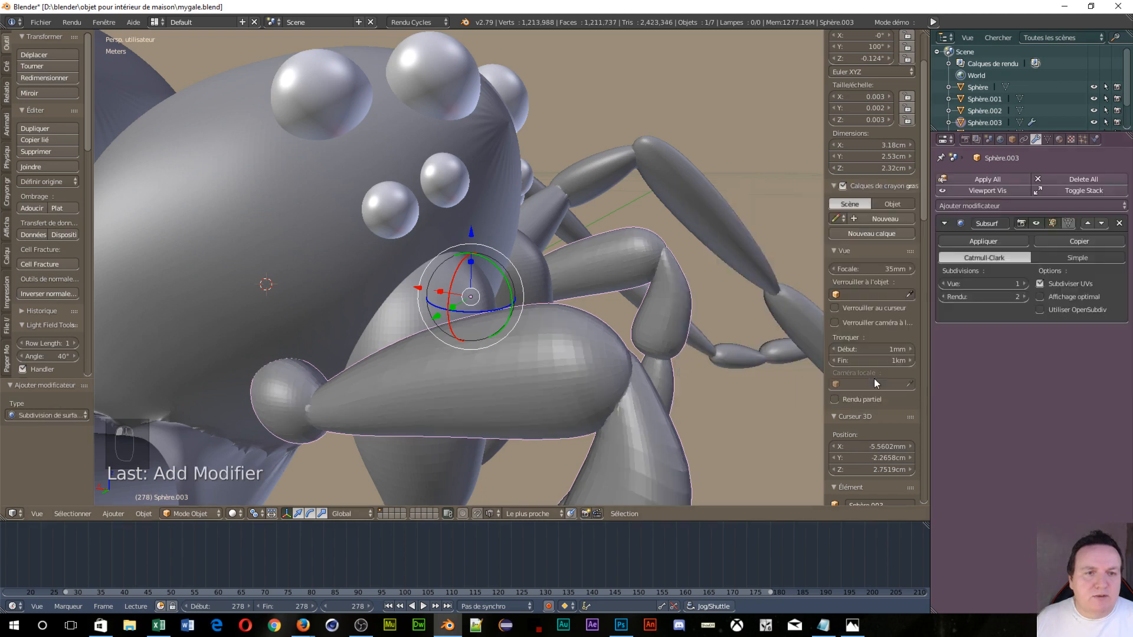
left_click(1026, 283)
Limit the 3D manipulator to translation only, hiding its rotation and scale handles.
scroll(642, 305, "down", 8)
middle_click_drag(642, 306, 188, 336)
scroll(736, 374, "down", 3)
scroll(470, 381, "up", 6)
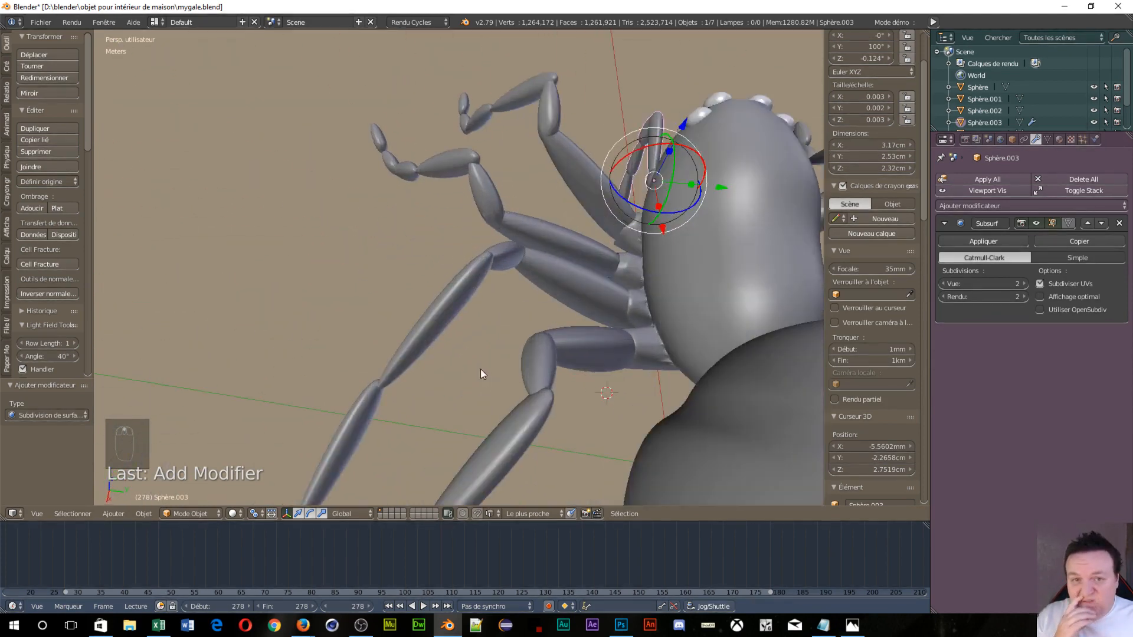
middle_click_drag(480, 369, 382, 281)
scroll(355, 290, "down", 4)
scroll(459, 231, "up", 3)
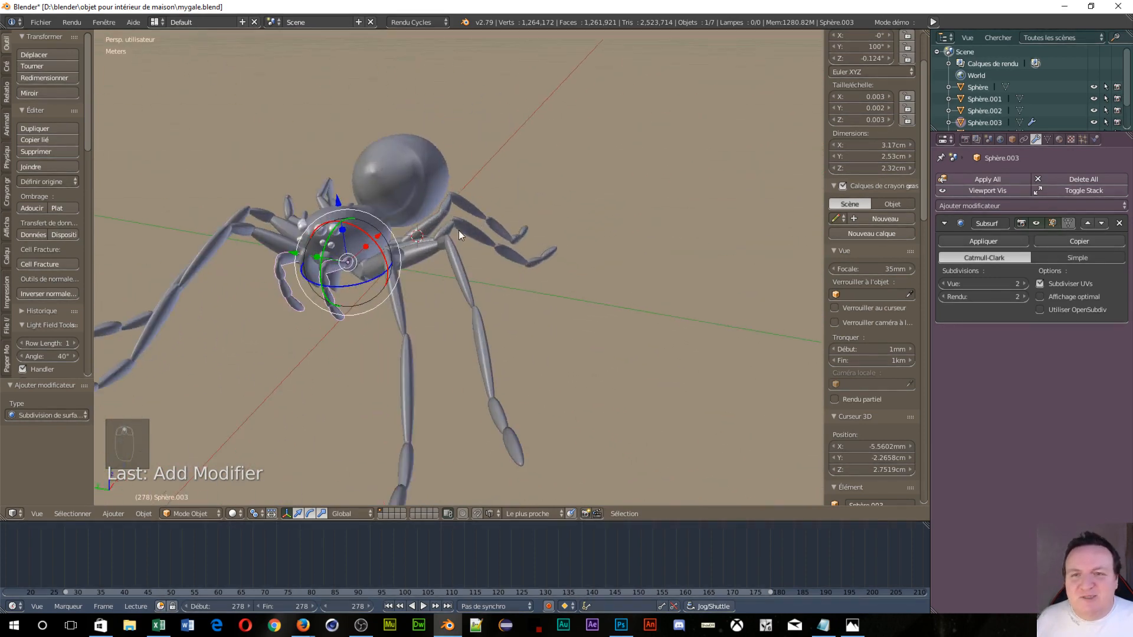
left_click(323, 512)
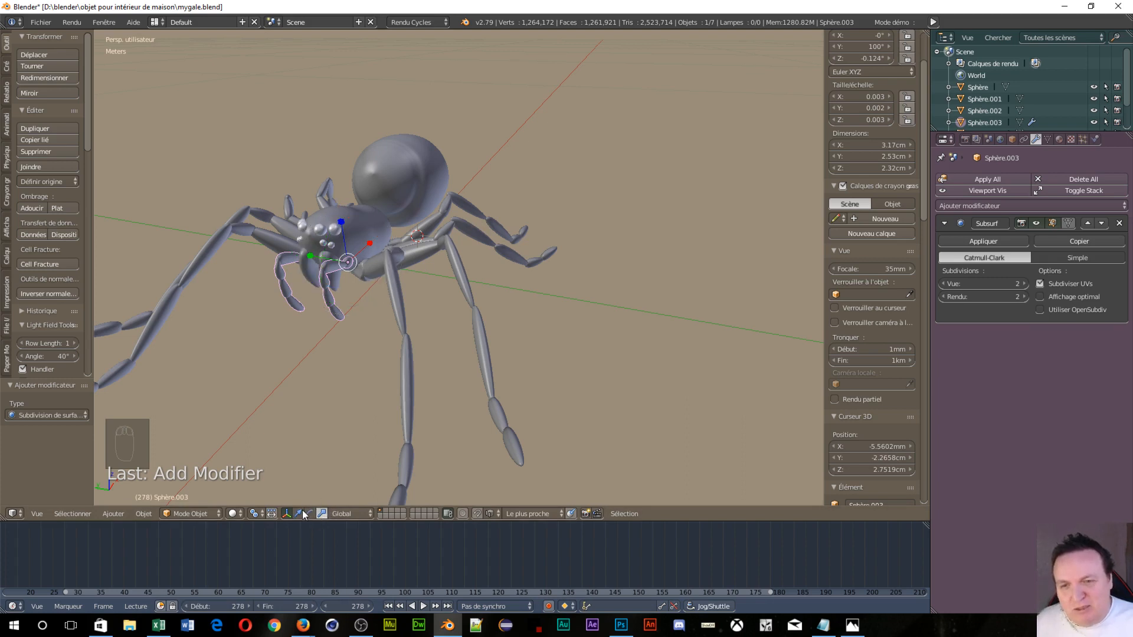
left_click(299, 513)
Examine the smoothed spider model from above, below, the front and the sides, both up close and from afar.
middle_click_drag(389, 361, 674, 267)
scroll(324, 280, "down", 5)
middle_click_drag(324, 282, 398, 397)
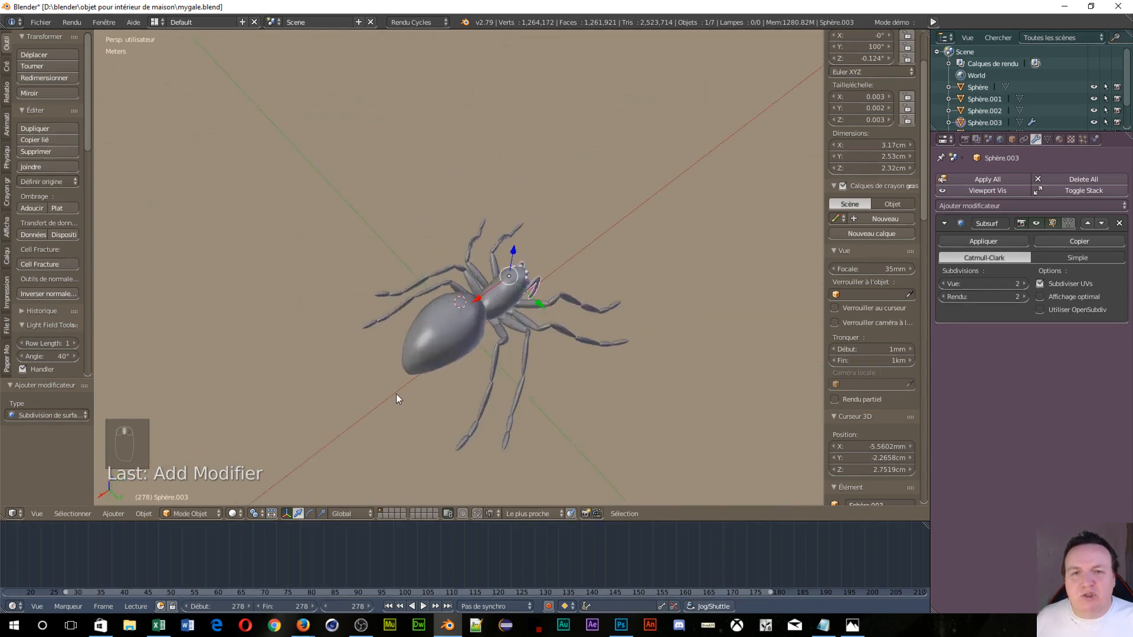
scroll(413, 390, "up", 6)
middle_click_drag(508, 299, 716, 264)
scroll(615, 293, "up", 5)
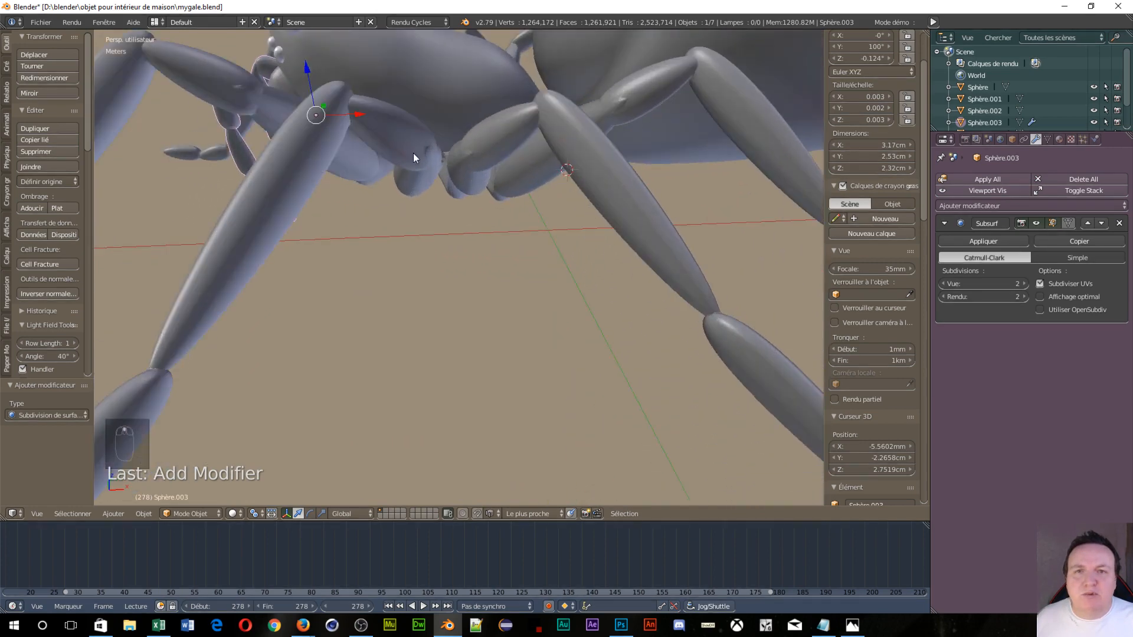
middle_click_drag(414, 154, 197, 248)
scroll(630, 302, "down", 3)
scroll(415, 225, "up", 2)
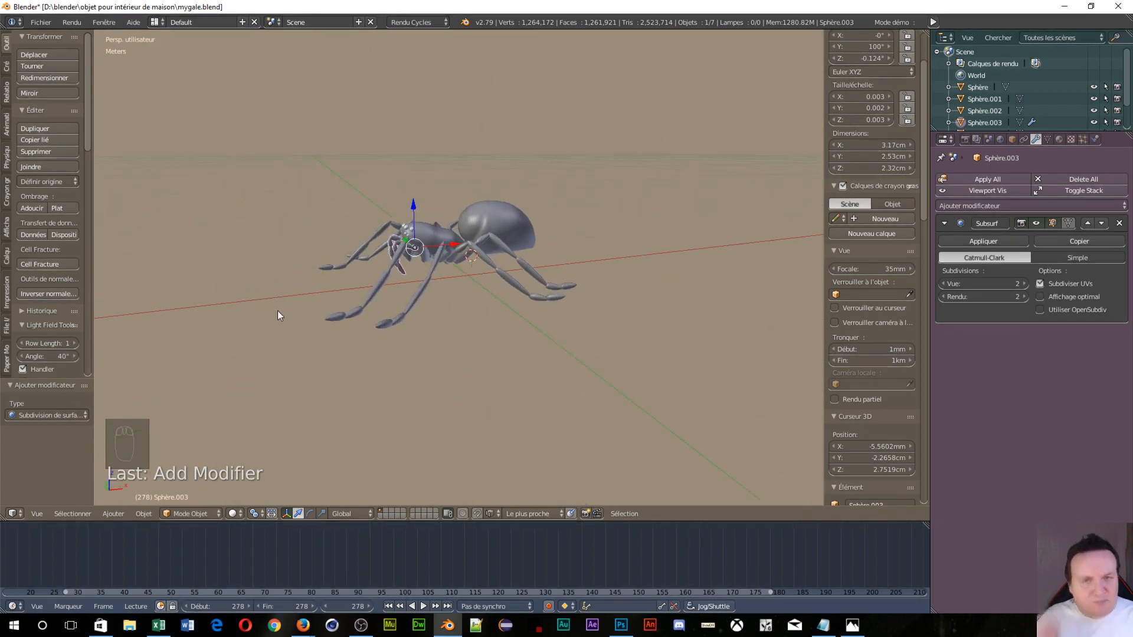
scroll(501, 379, "up", 5)
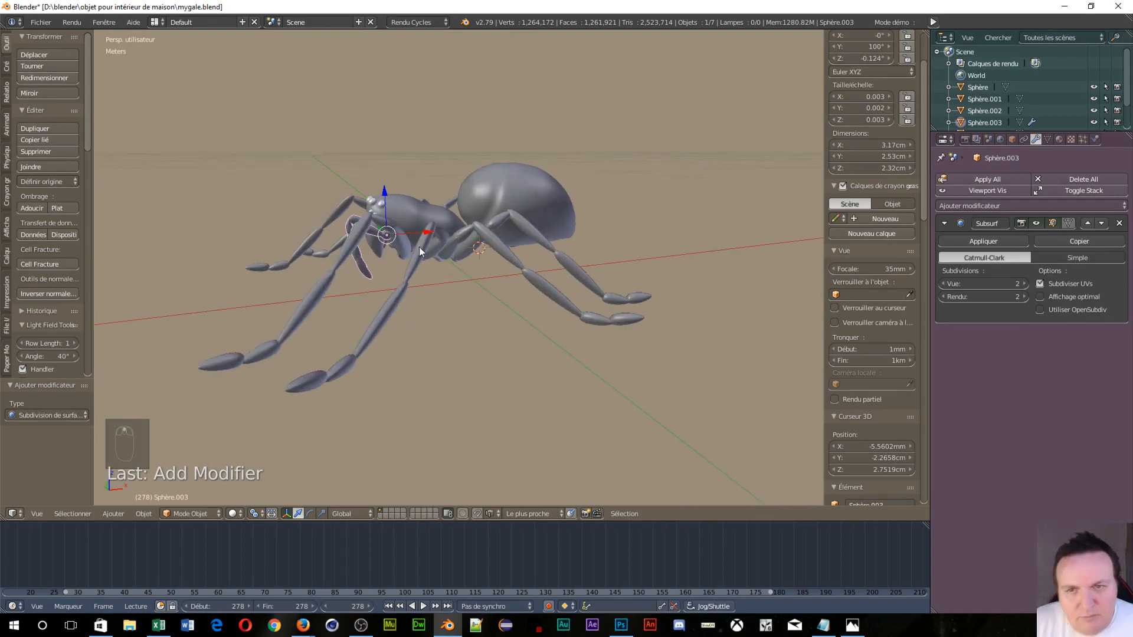
middle_click_drag(374, 257, 807, 280)
scroll(328, 348, "up", 4)
scroll(561, 314, "down", 5)
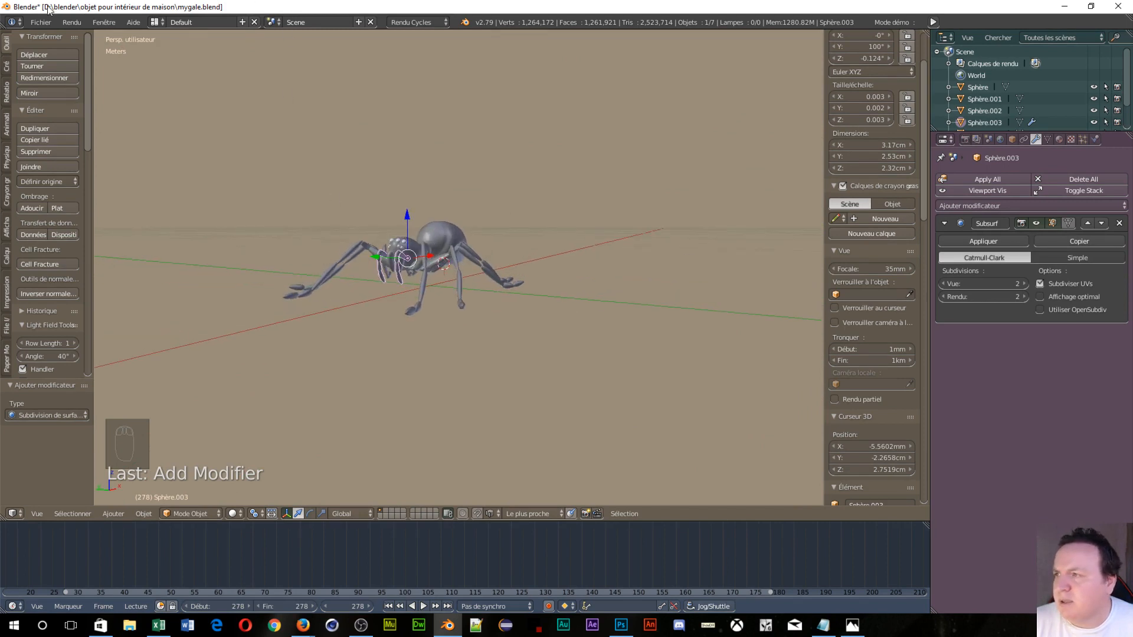
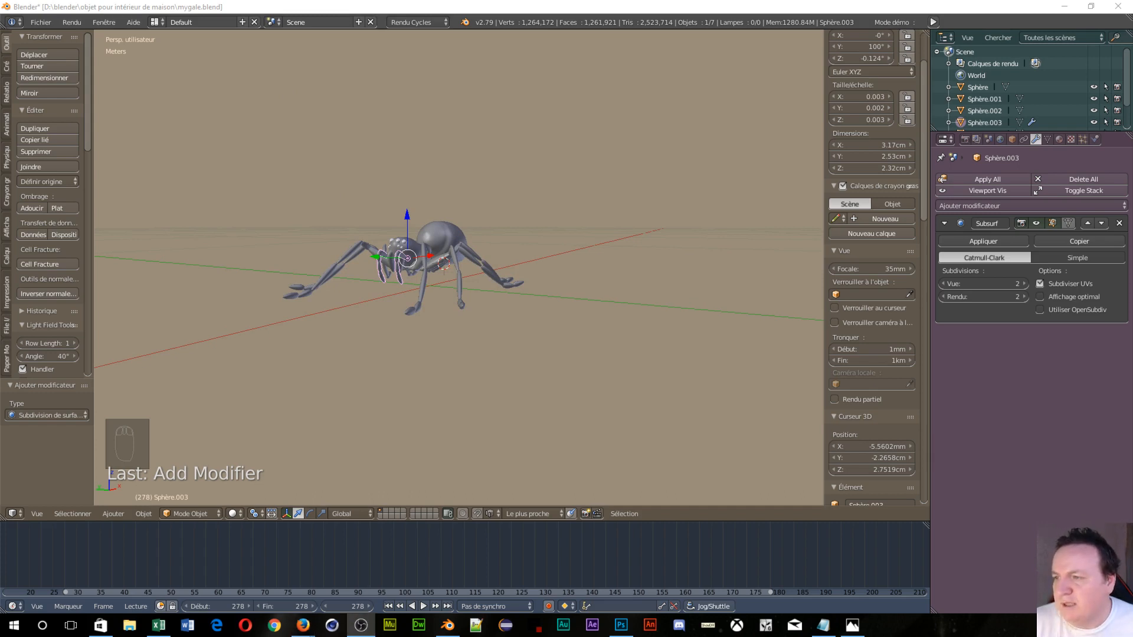
scroll(540, 355, "up", 3)
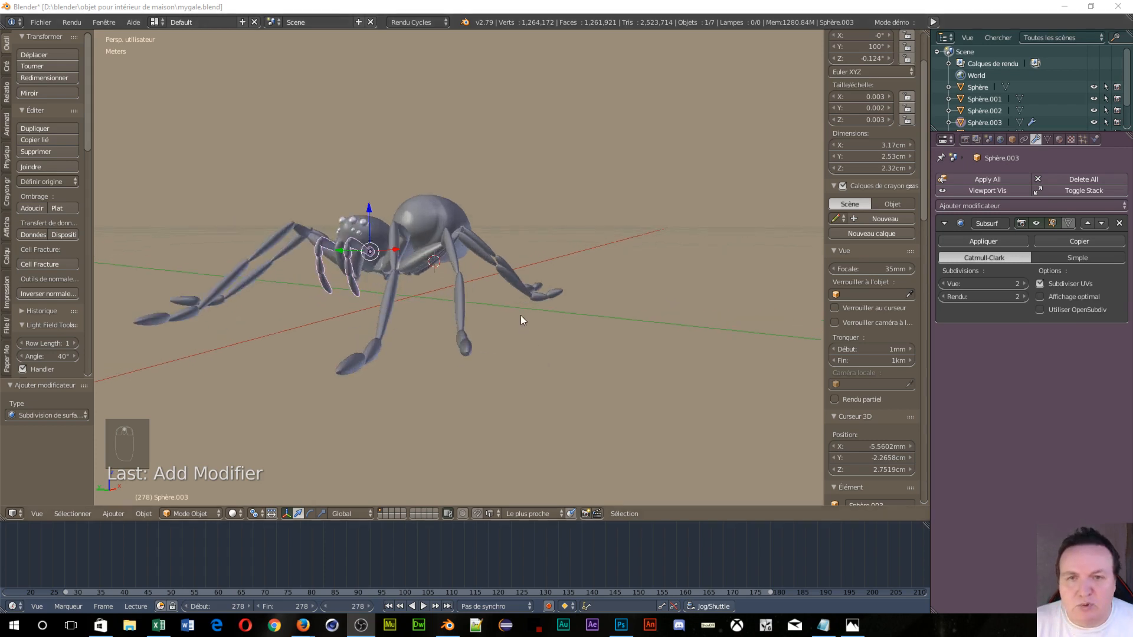
middle_click_drag(521, 315, 266, 361)
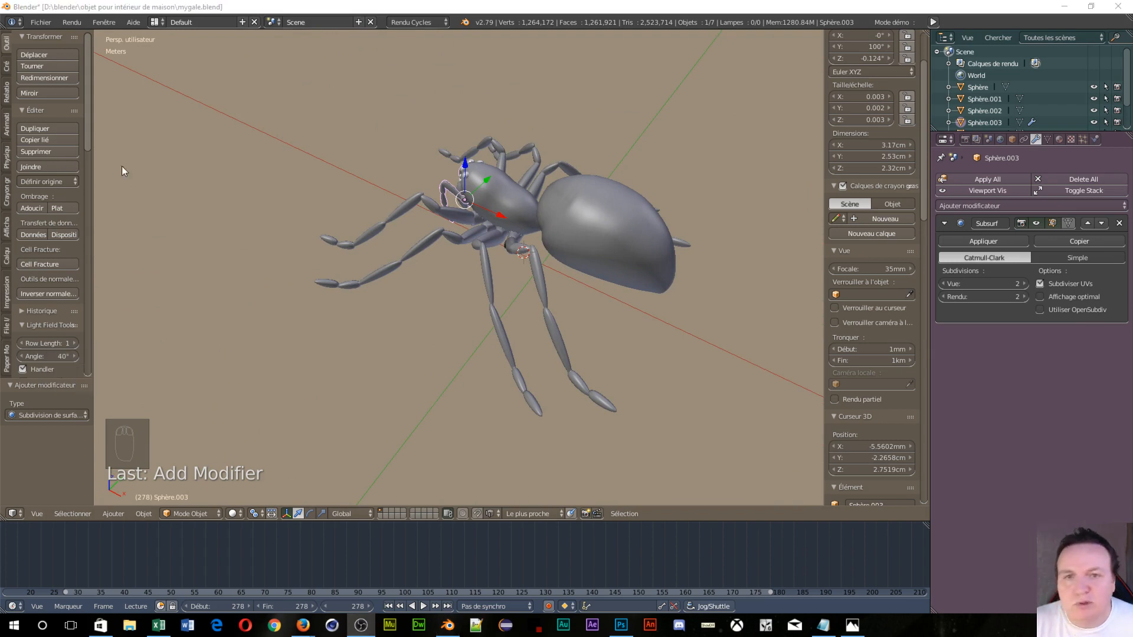
Apply the Subdivision Surface modifier on the small front feelers.
left_click(1001, 247)
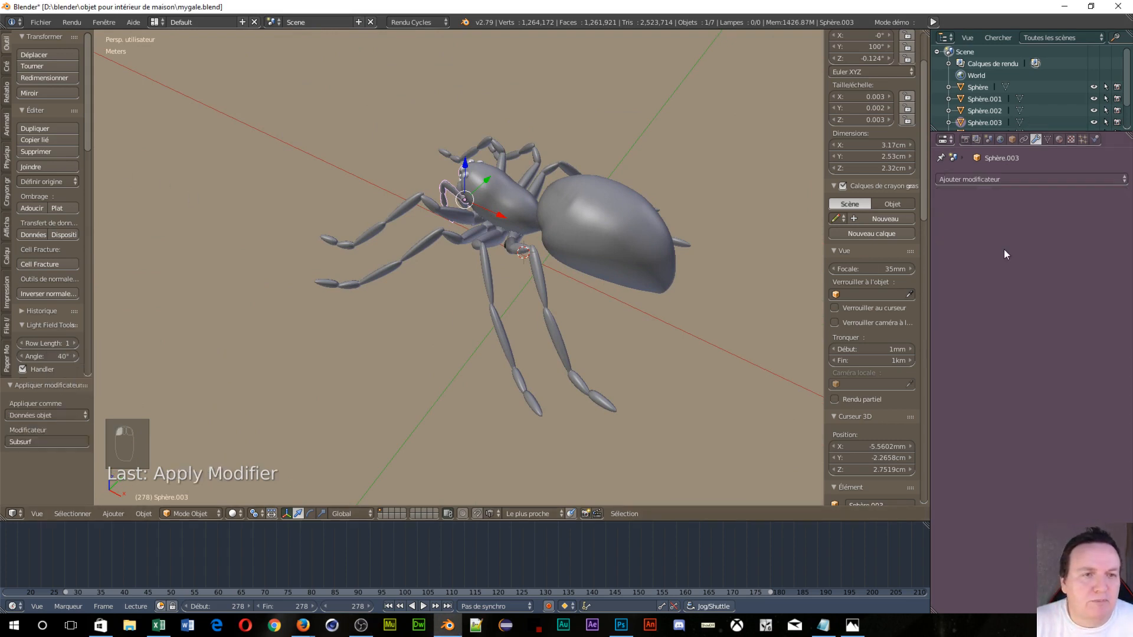
Select the spider's body and give it a new particle system of type Cheveux (hair).
right_click(587, 207)
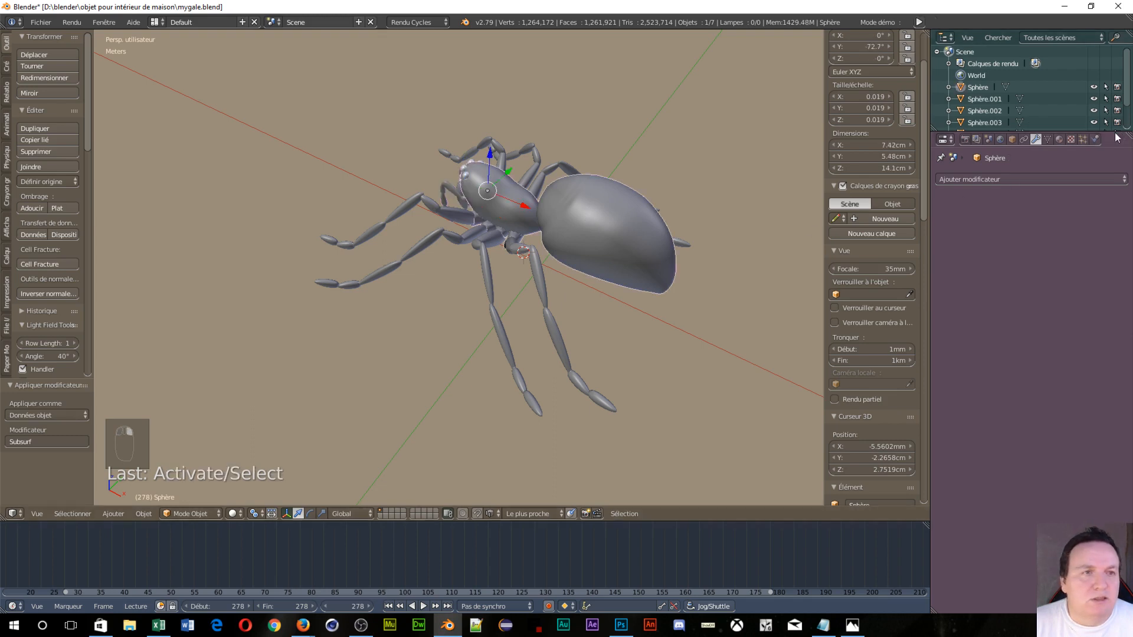
left_click(1085, 140)
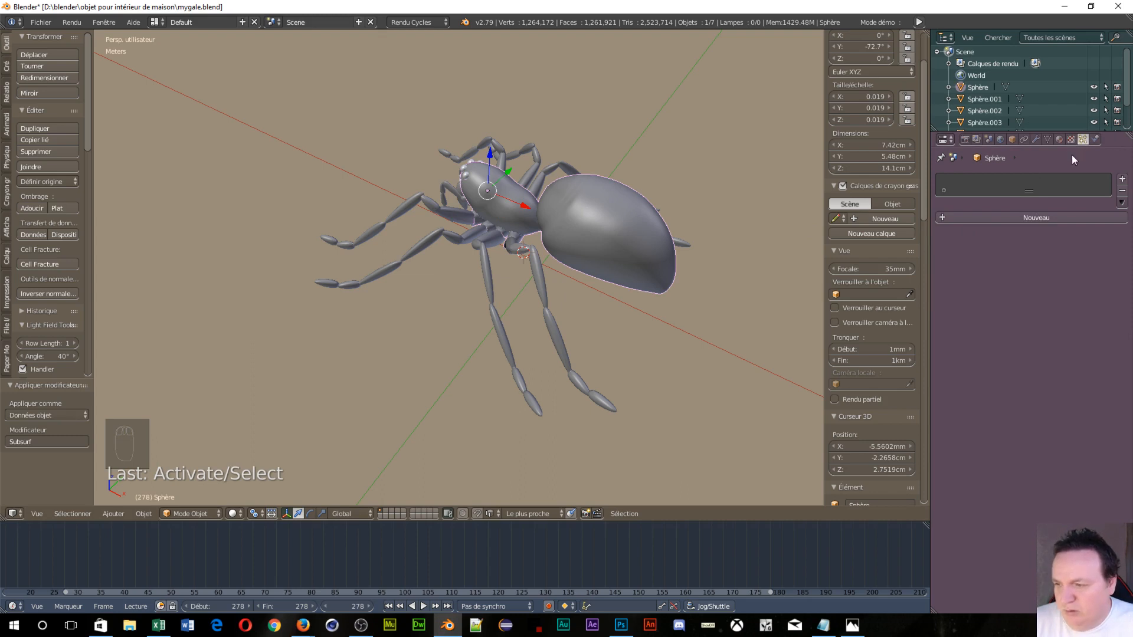
left_click(978, 217)
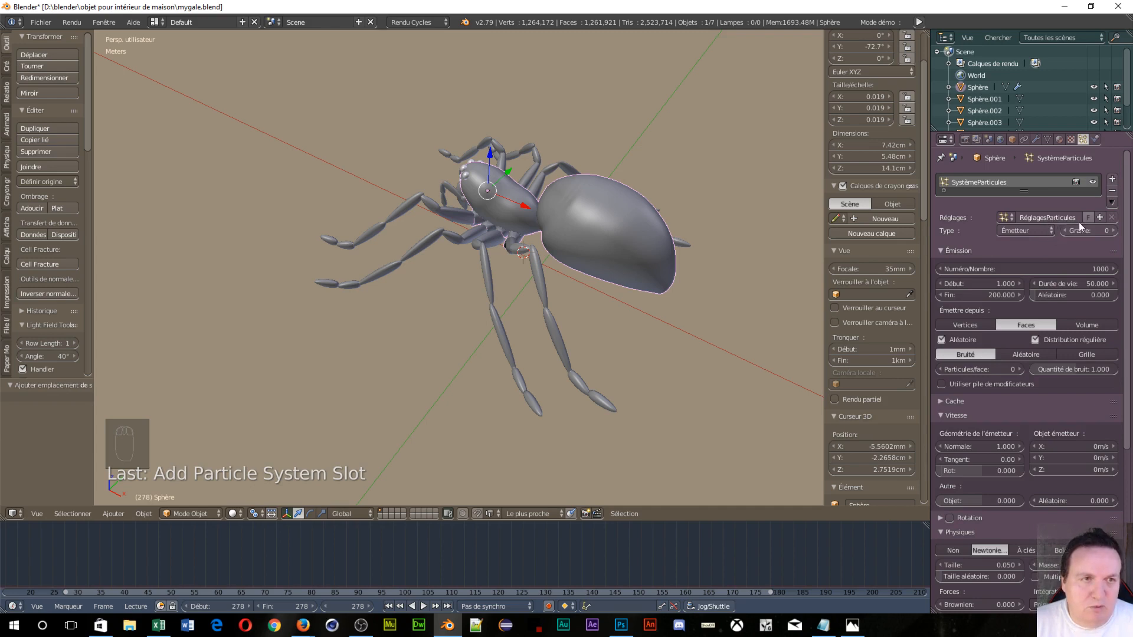
left_click(1048, 230)
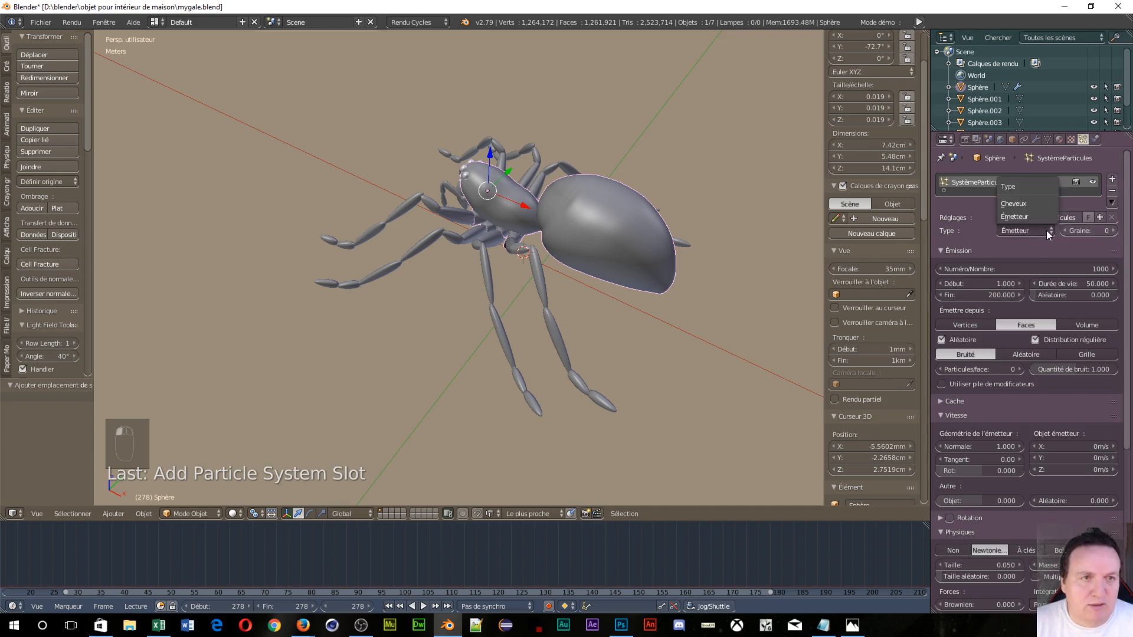
left_click(1016, 204)
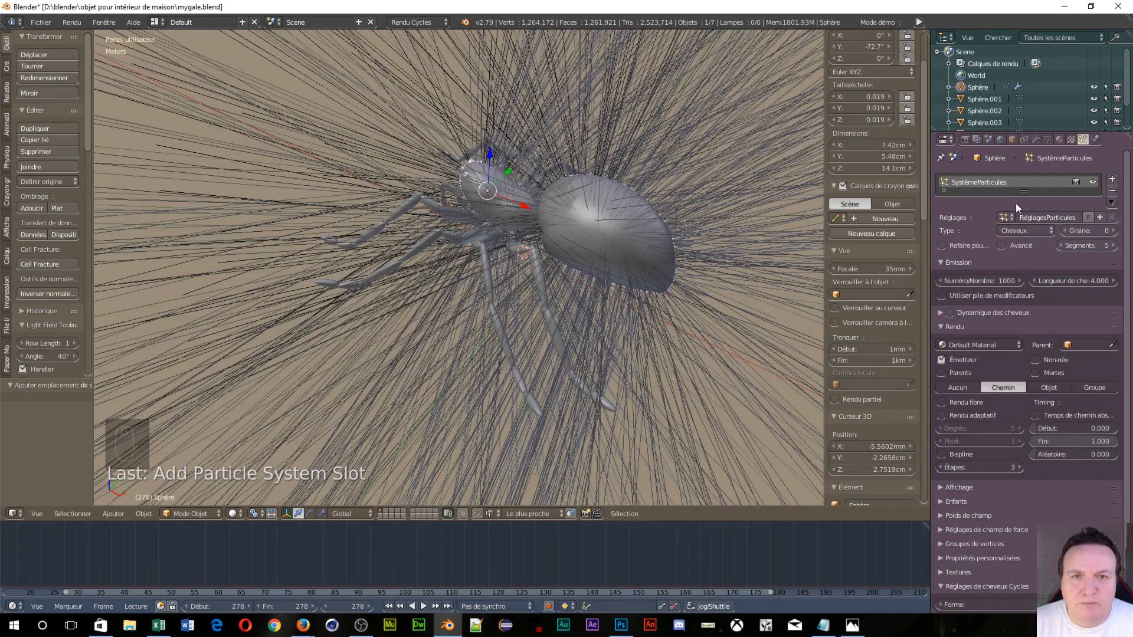
Shorten the hair length of the body's particle system to 0.003.
scroll(511, 171, "up", 5)
scroll(512, 178, "down", 5)
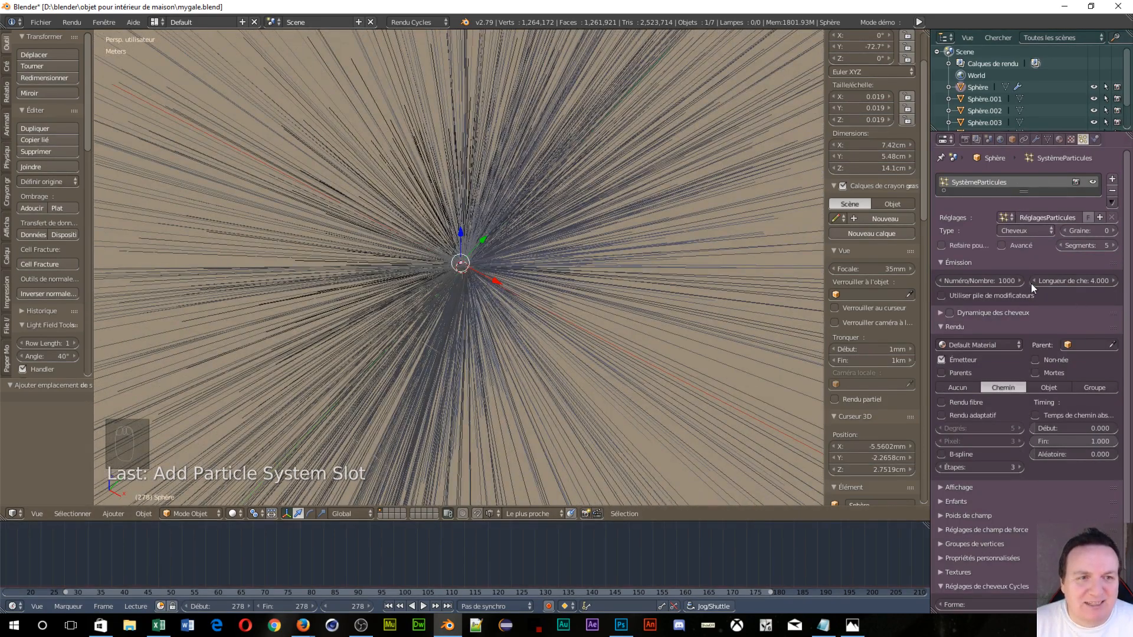
left_click_drag(1074, 281, 975, 287)
scroll(633, 306, "up", 6)
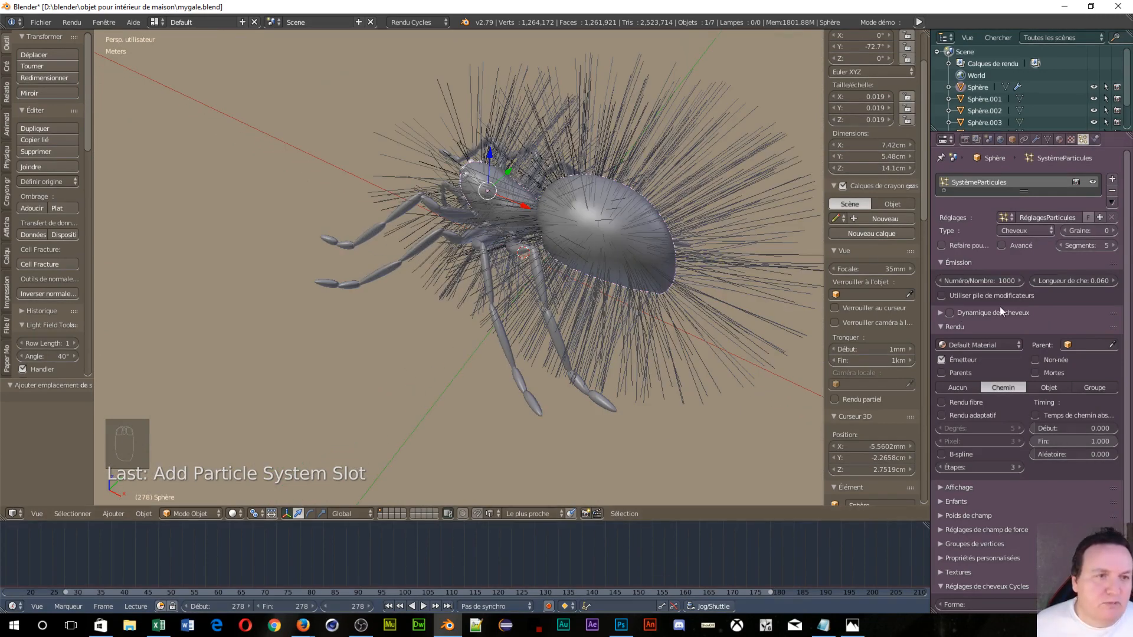
left_click_drag(1040, 280, 1018, 281)
scroll(662, 245, "up", 5)
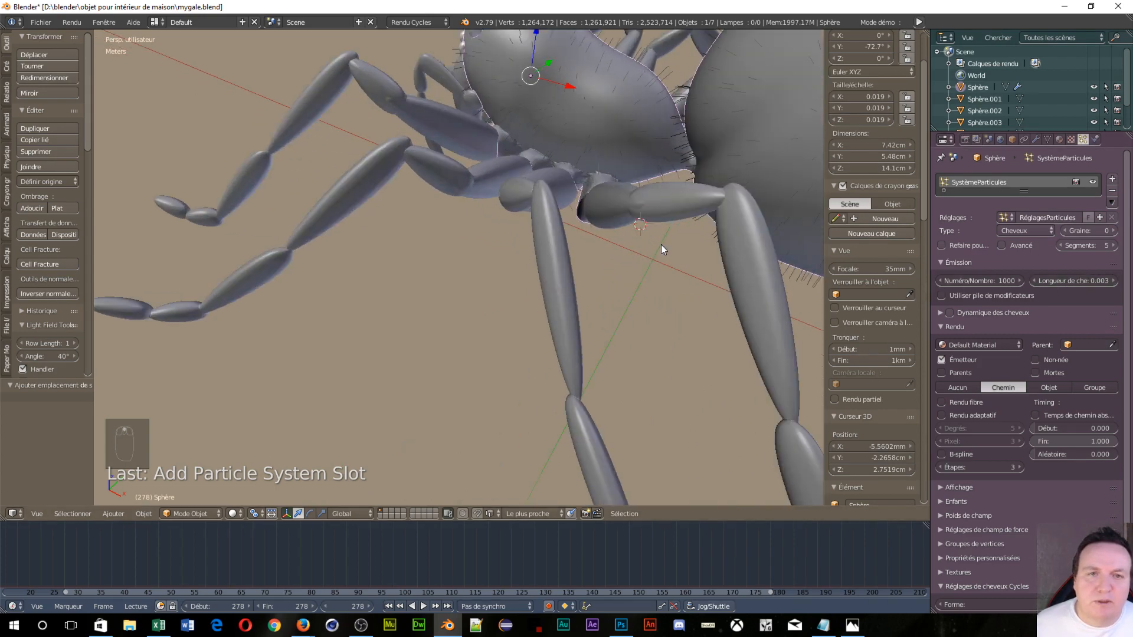
middle_click_drag(688, 197, 313, 314)
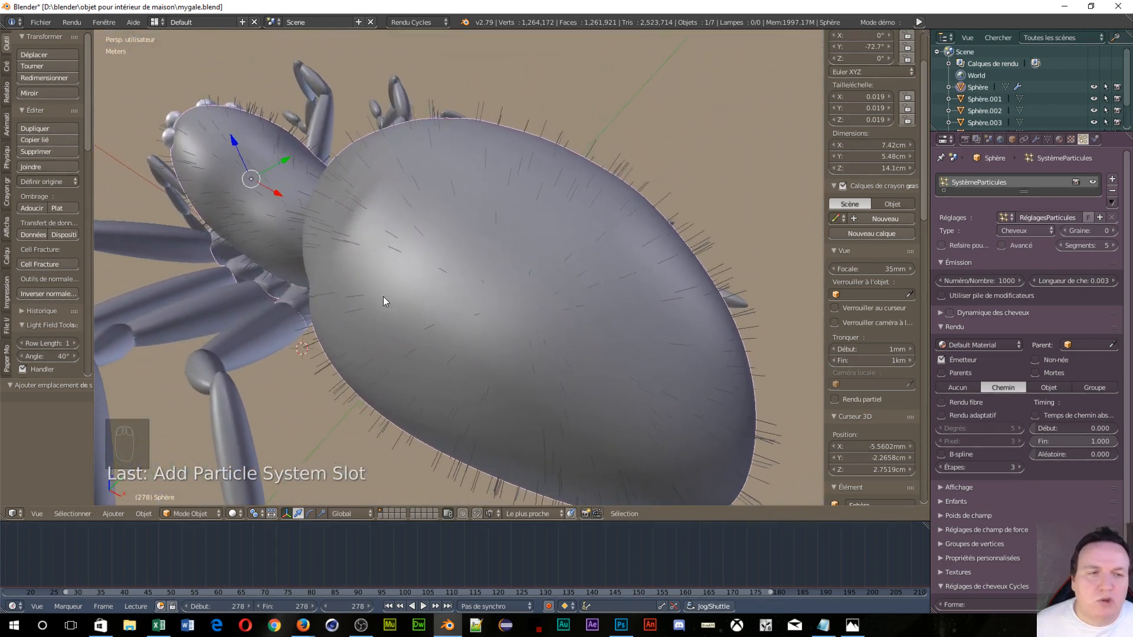
Enable the advanced hair settings and set the Brownian force (Brownien) to 0.001 so the body hairs bend irregularly.
scroll(992, 404, "down", 2)
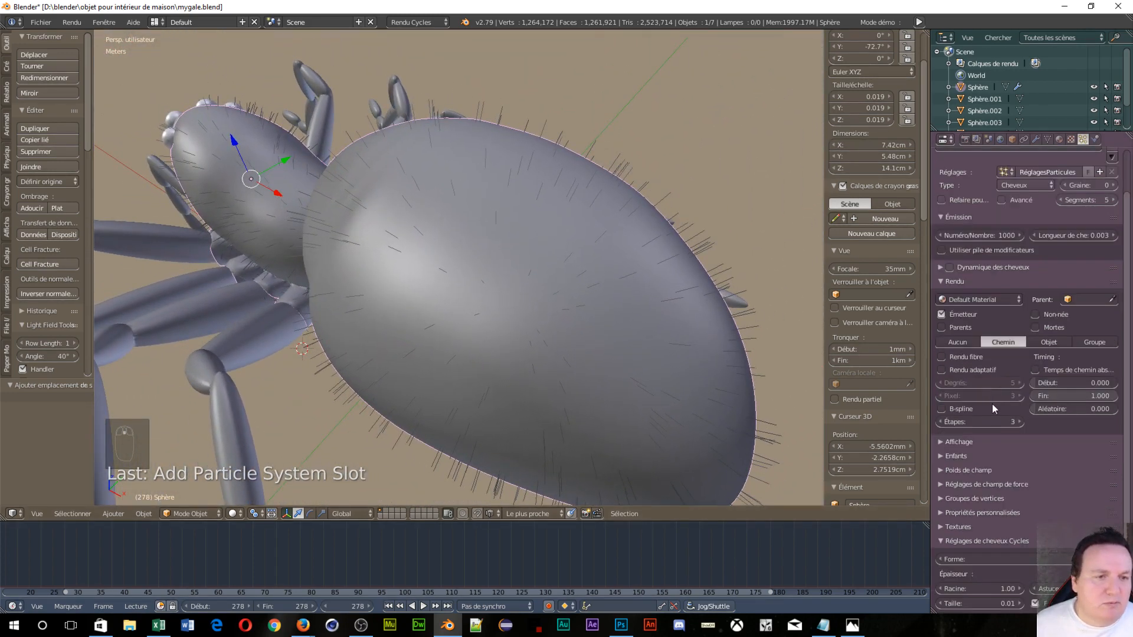
left_click(955, 447)
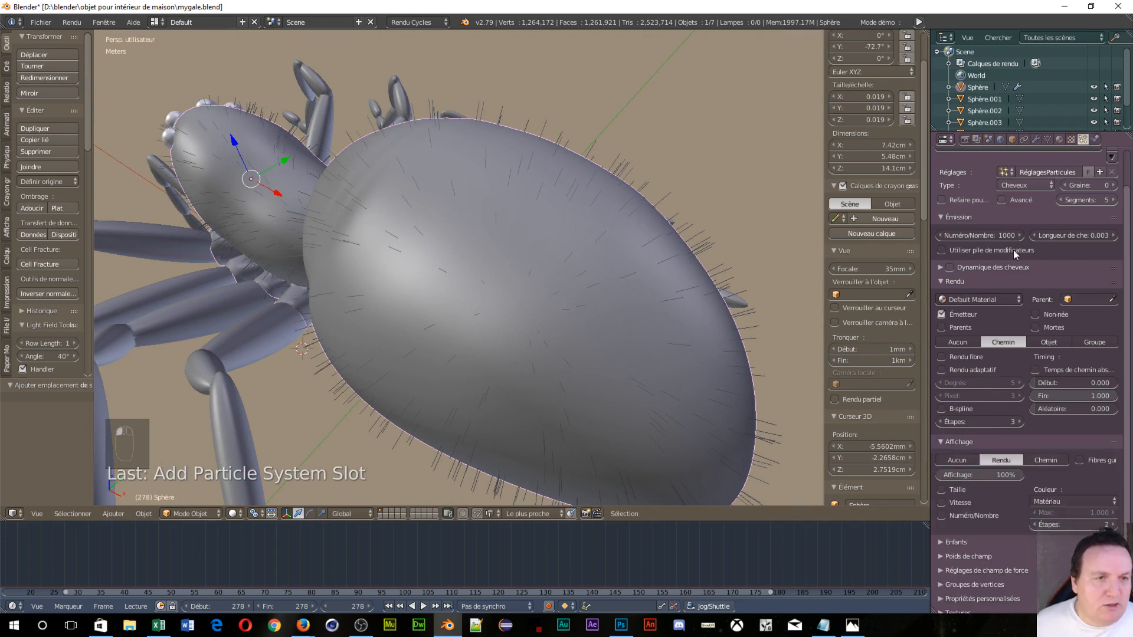
left_click(1011, 203)
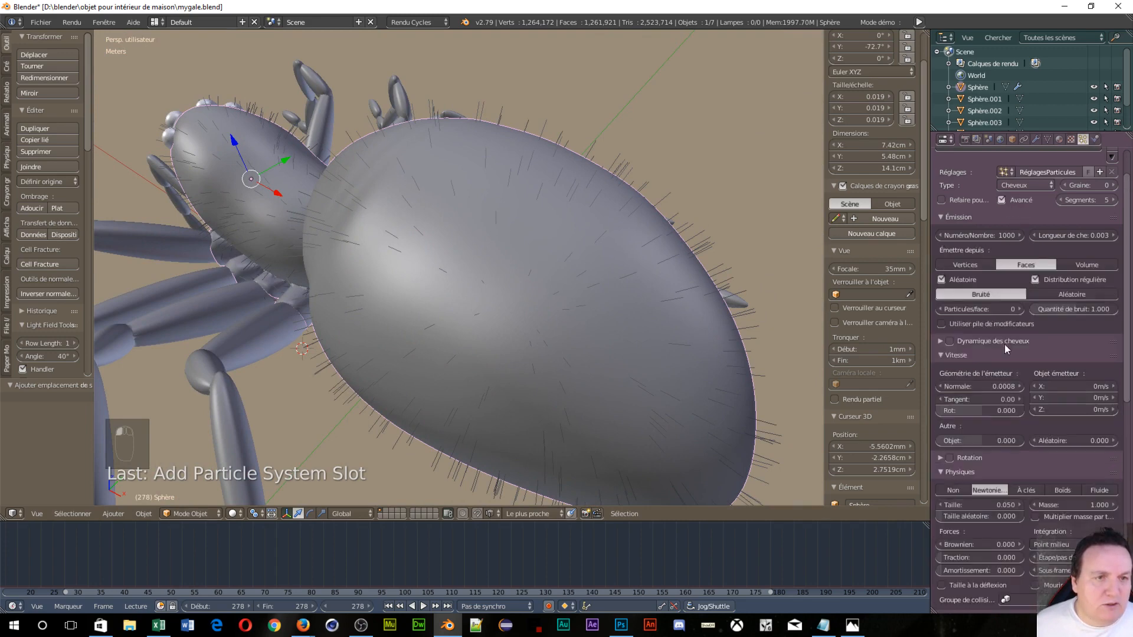
scroll(992, 390, "down", 2)
scroll(973, 437, "down", 1)
scroll(975, 325, "down", 2)
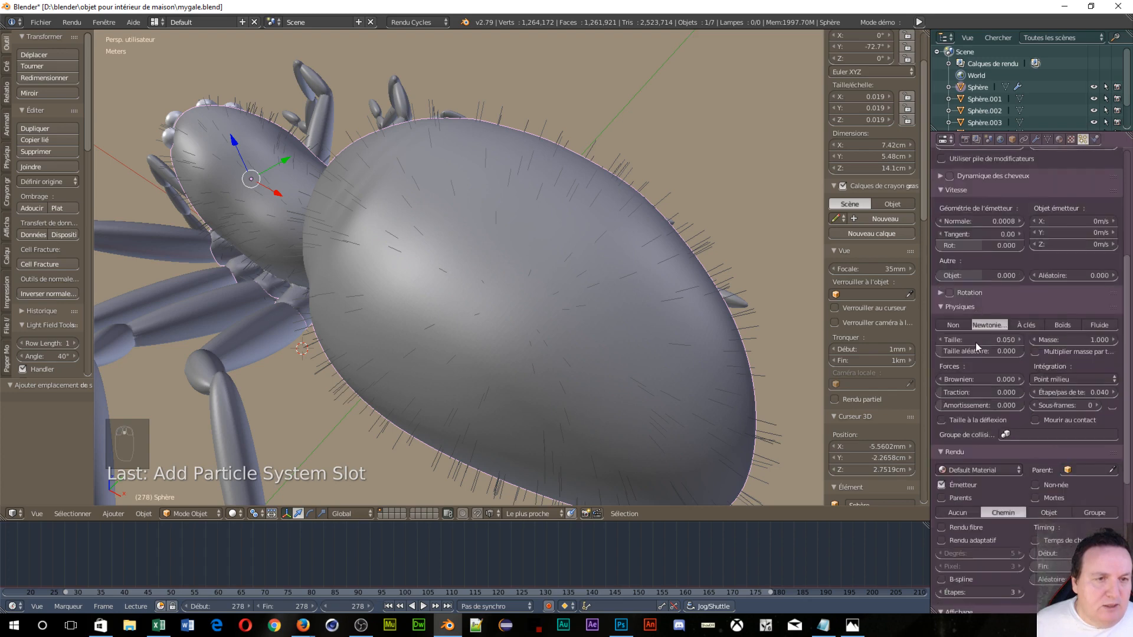
scroll(976, 343, "down", 1)
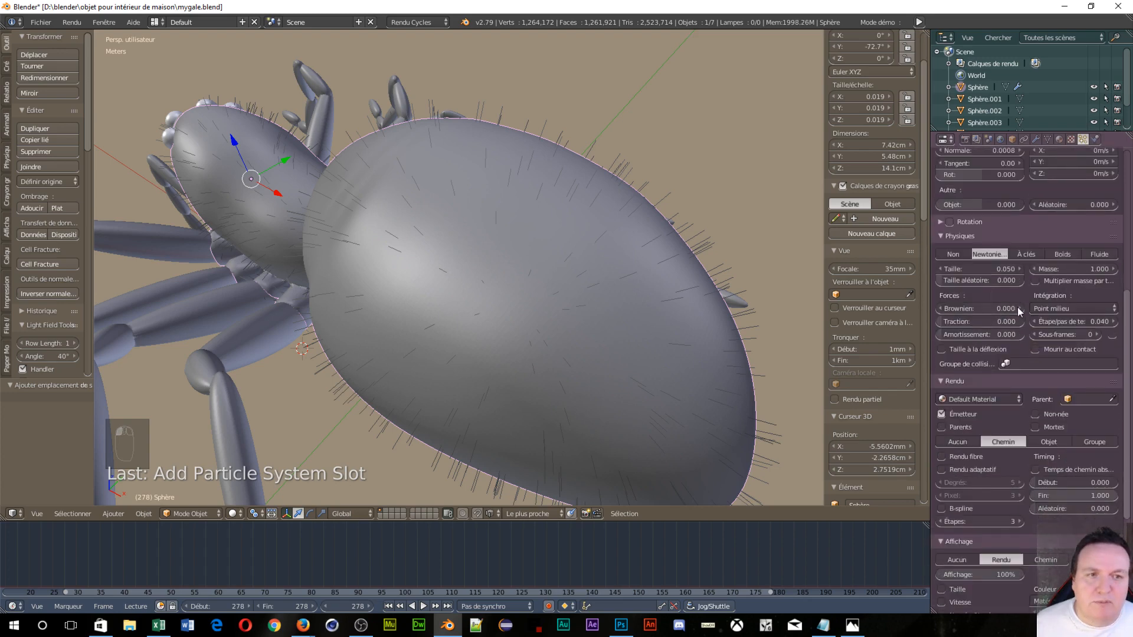
left_click_drag(1018, 309, 1019, 309)
Switch the child particles (Enfants) of the body hair to Simple and check the coat from near and far.
scroll(998, 354, "down", 8)
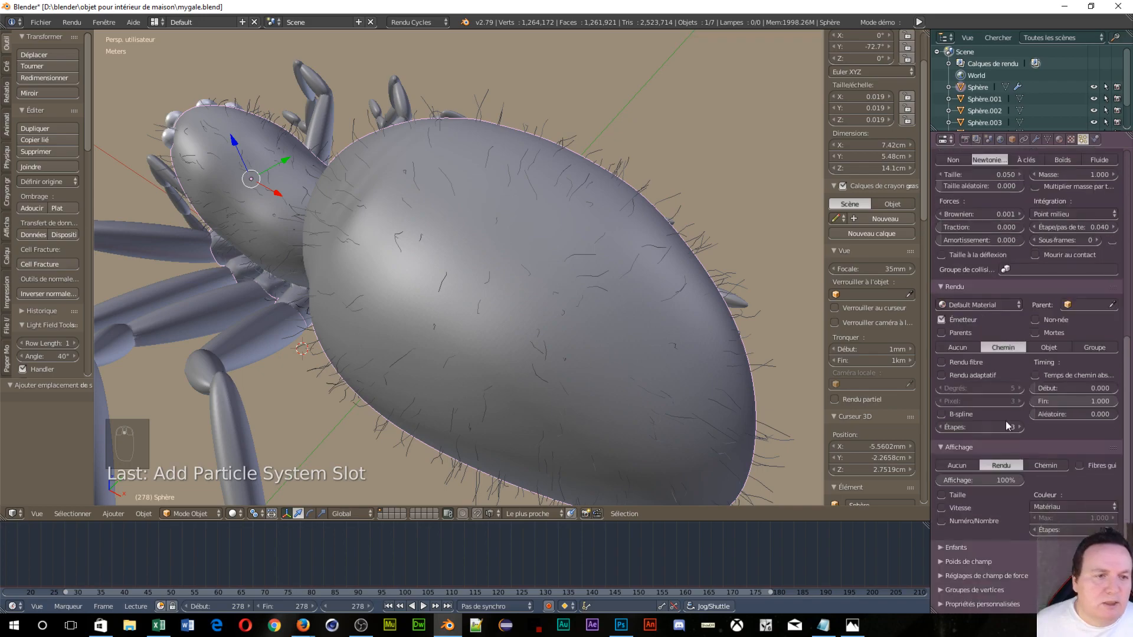
left_click(955, 456)
scroll(1007, 414, "down", 1)
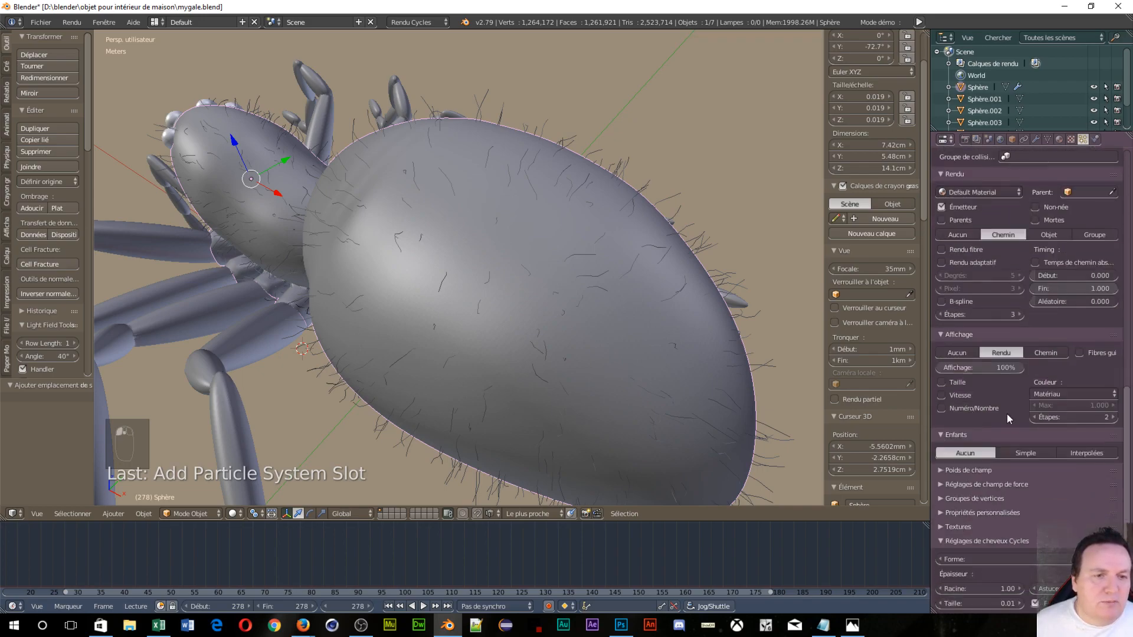
left_click(1022, 454)
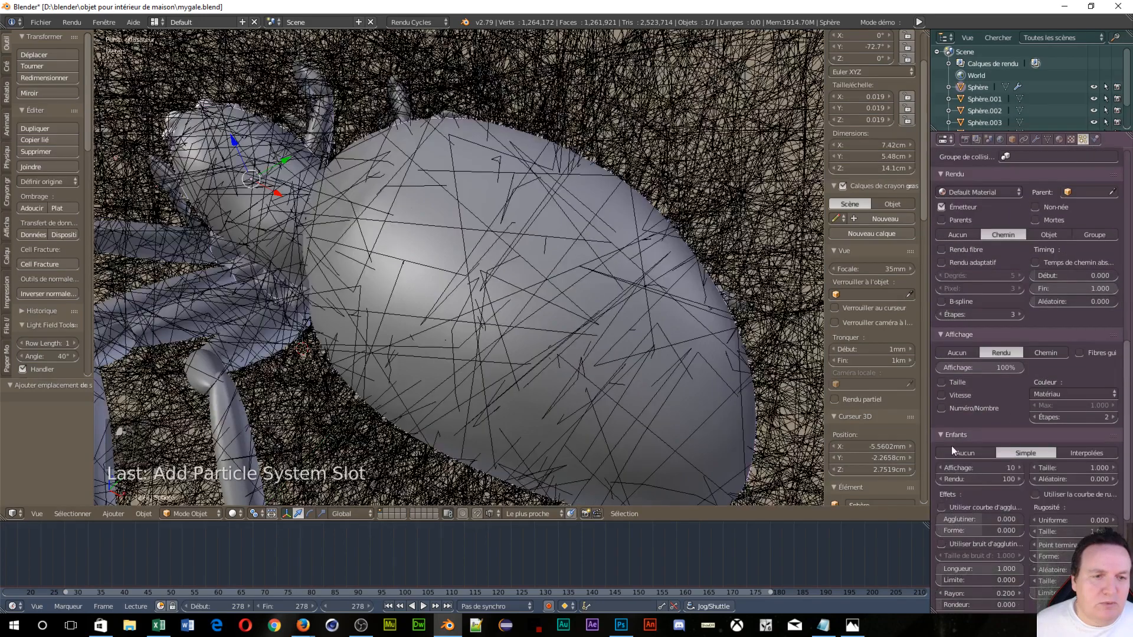
scroll(625, 238, "down", 3)
middle_click_drag(624, 238, 719, 310)
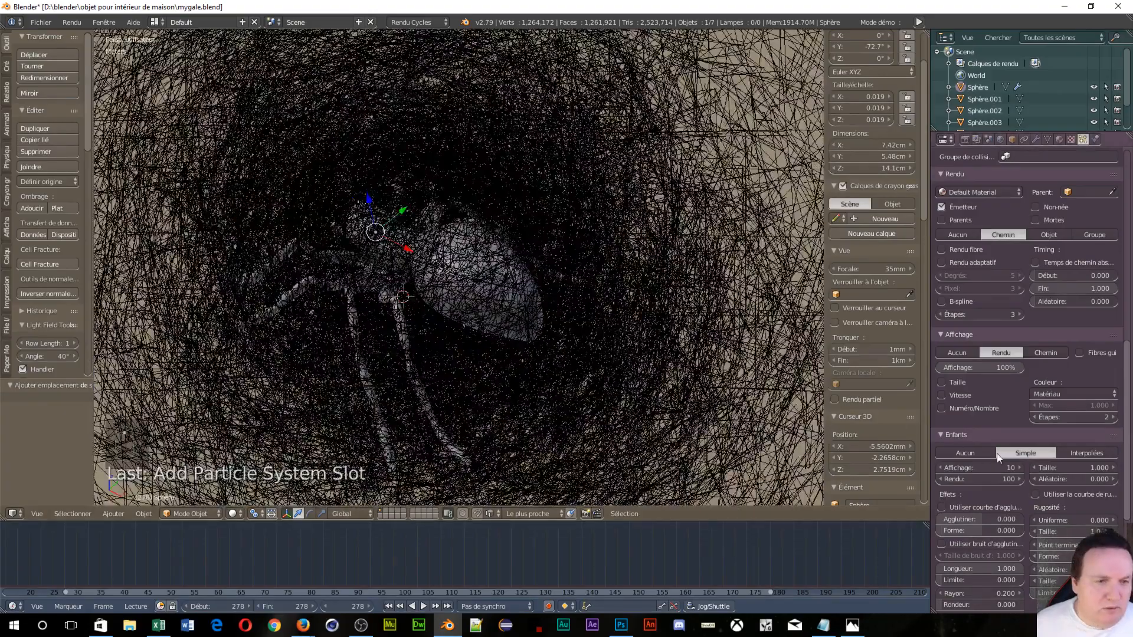
scroll(997, 454, "down", 6)
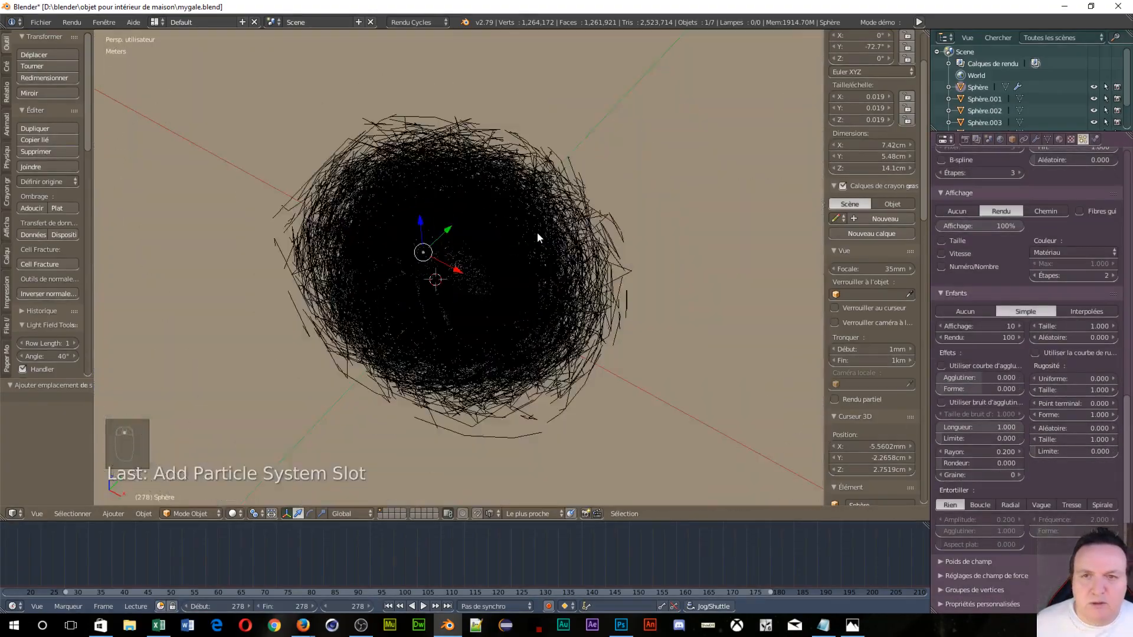
scroll(537, 232, "up", 6)
scroll(541, 234, "up", 2)
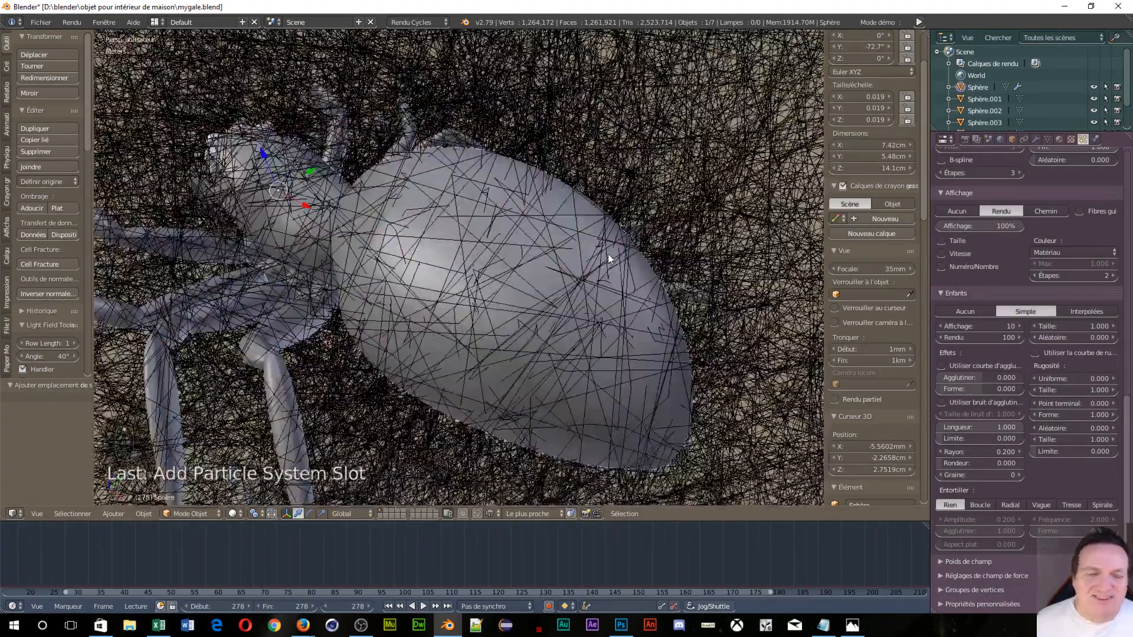
scroll(565, 236, "down", 1)
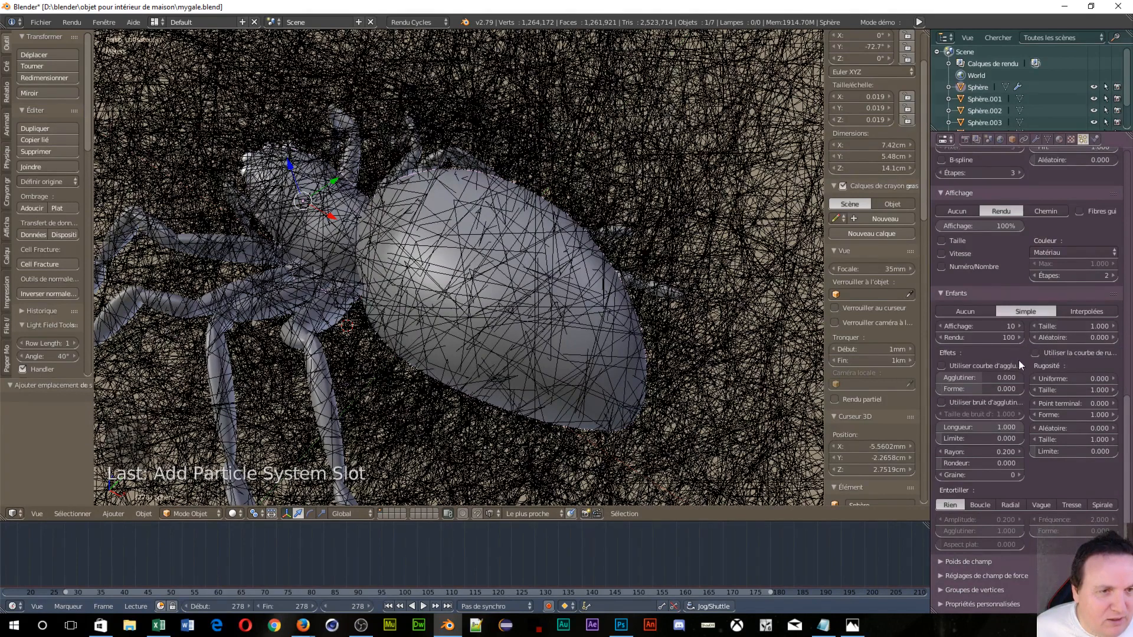
scroll(992, 417, "down", 1)
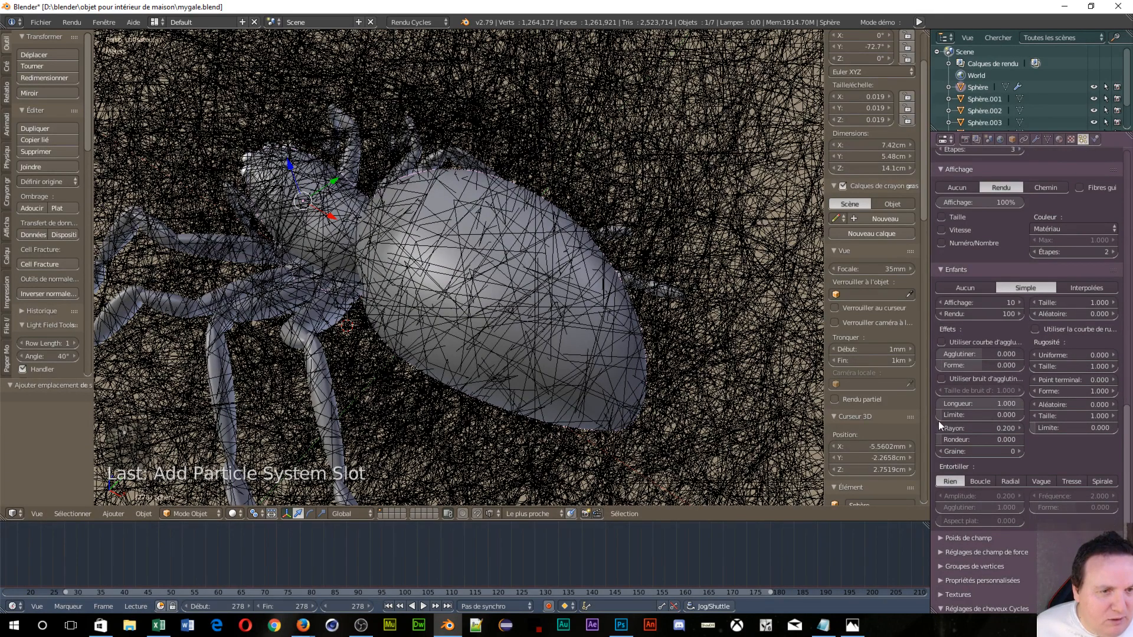
Try the child hair kink types Boucle, Radial, Vague and Tresse, ending on Spirale.
left_click(973, 481)
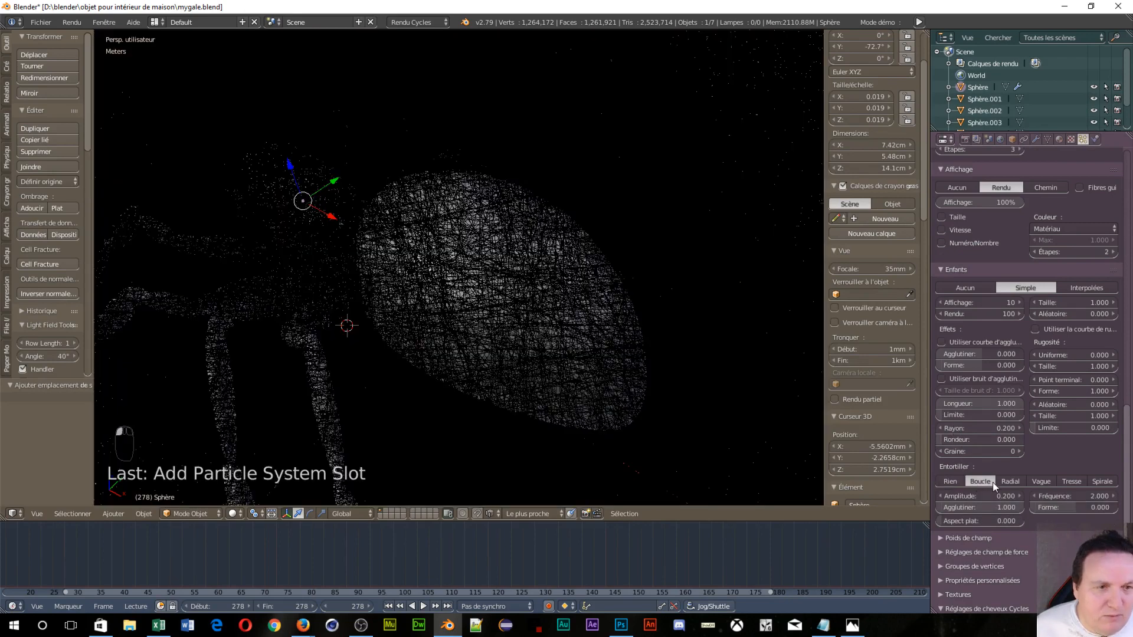
left_click(1012, 483)
left_click(1048, 481)
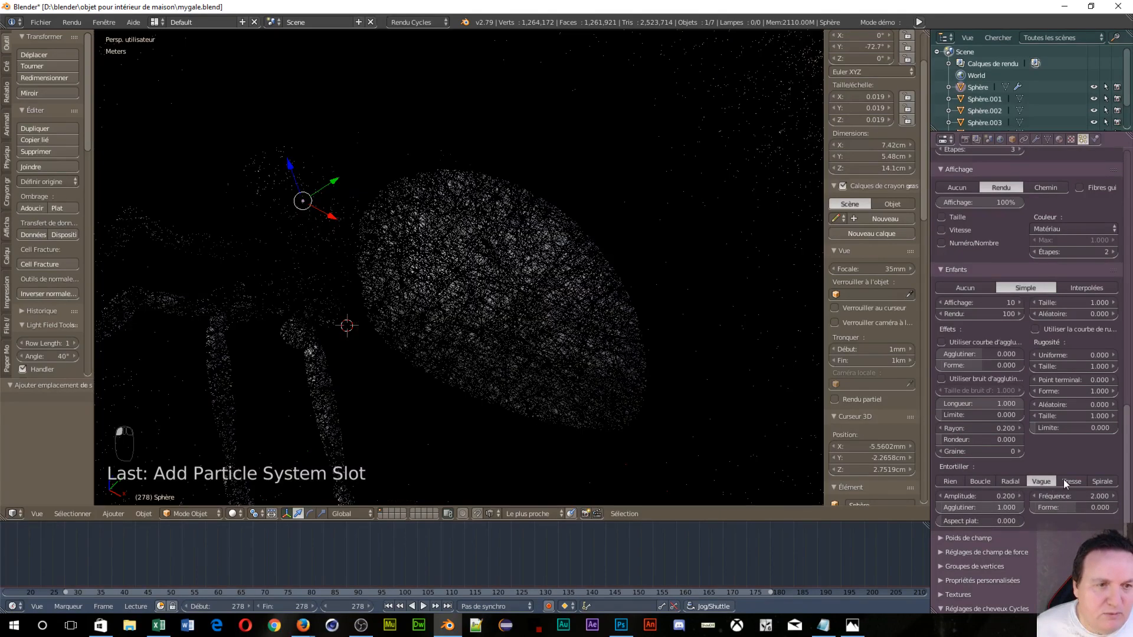
left_click(1071, 479)
left_click(1101, 481)
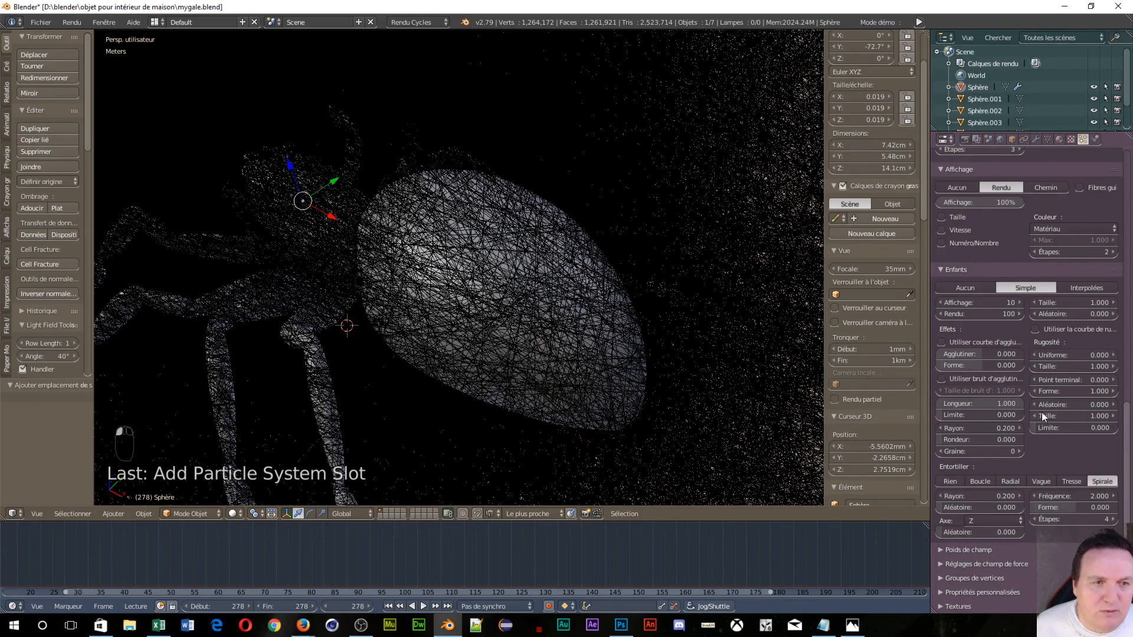
left_click_drag(976, 405, 1024, 405)
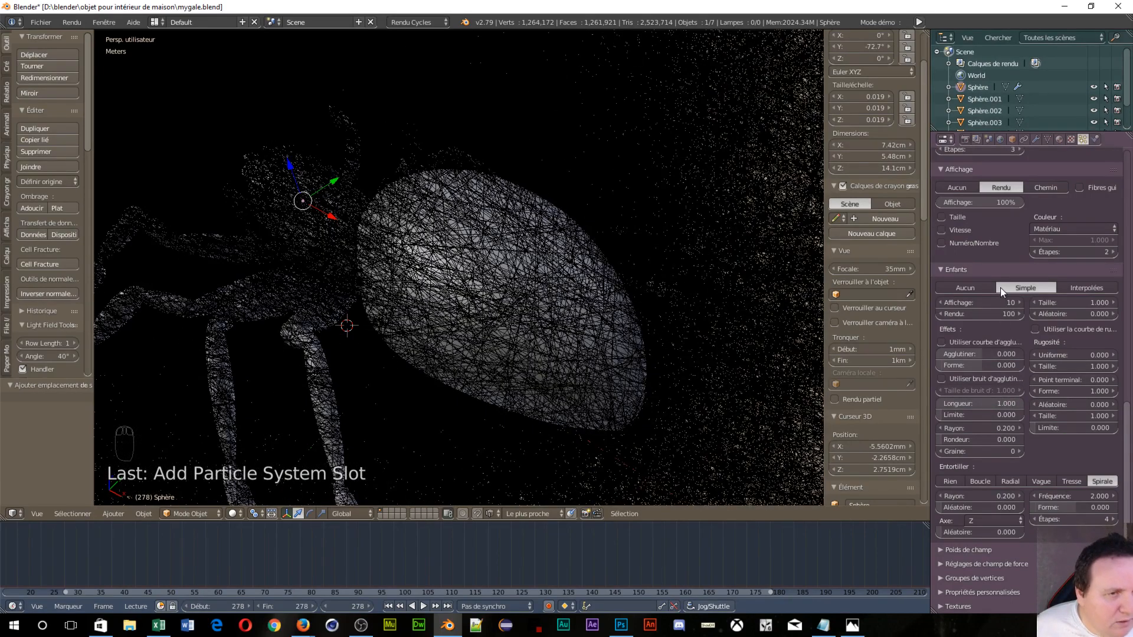
Set the body hair's child particles to Aucun and inspect the abdomen's sparse hairs up close.
left_click(960, 290)
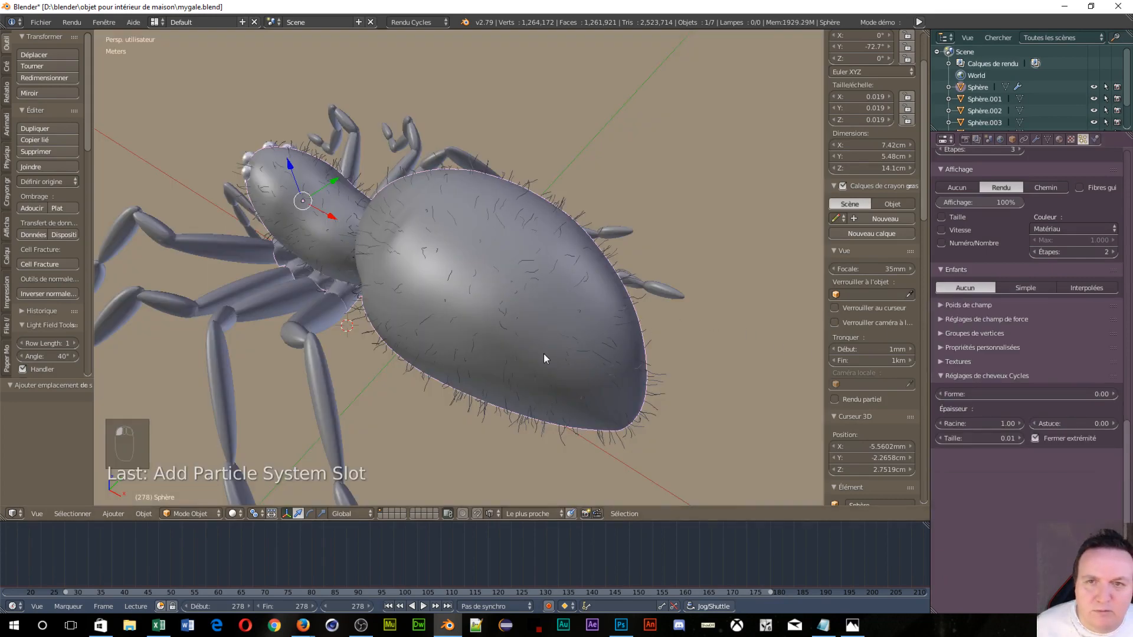
scroll(545, 353, "up", 4)
middle_click_drag(585, 275, 574, 256)
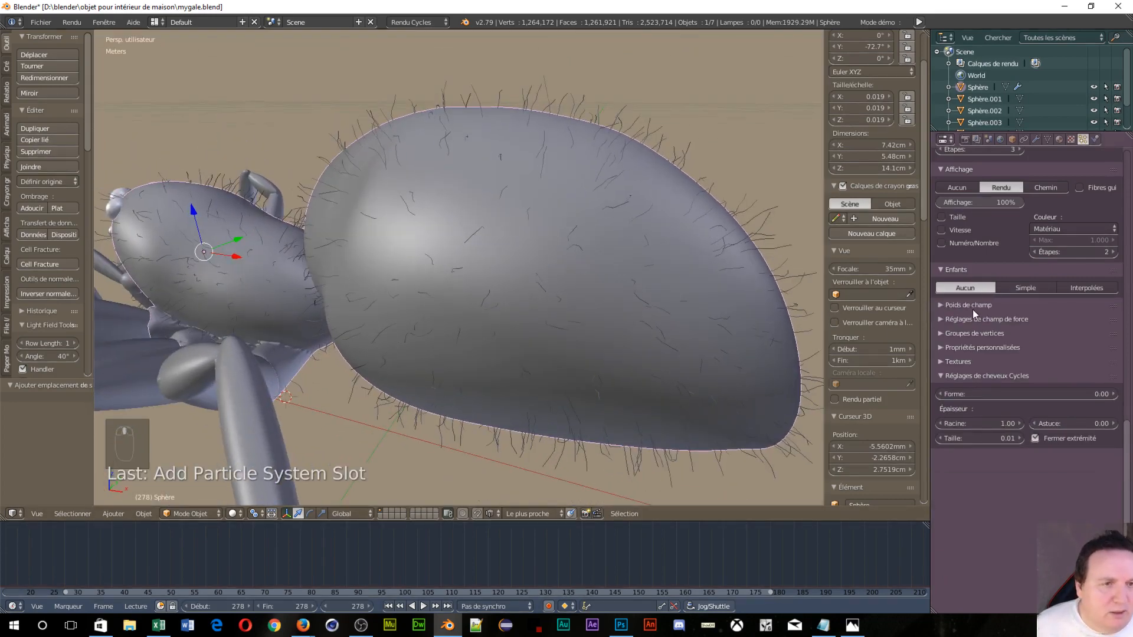
scroll(947, 290, "up", 2)
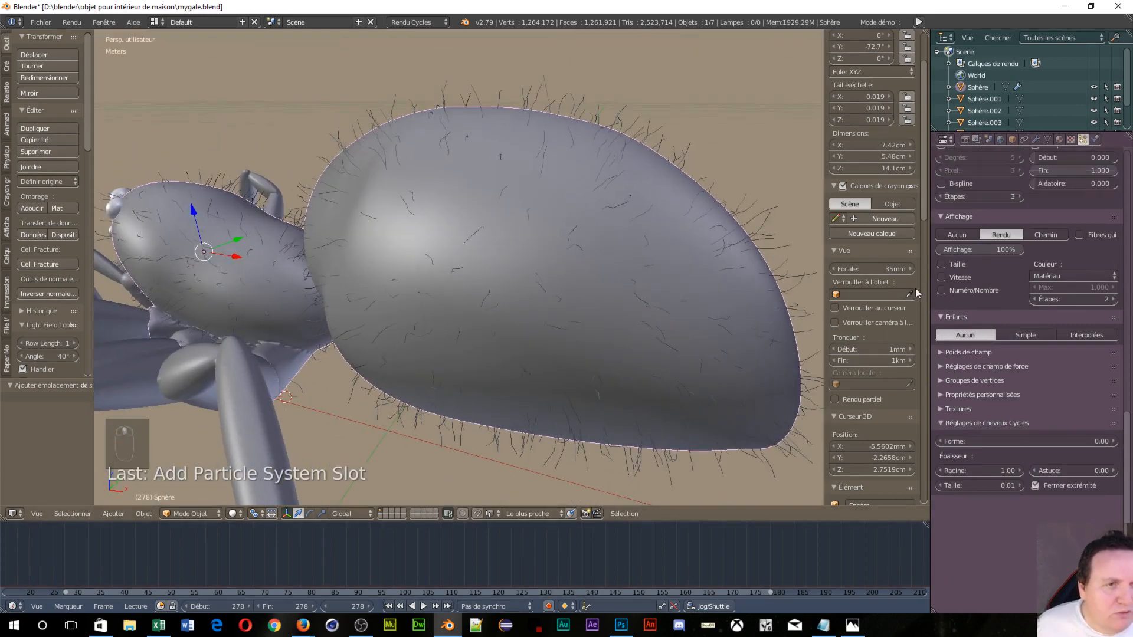
scroll(915, 292, "up", 2)
scroll(540, 286, "down", 3)
scroll(549, 283, "up", 3)
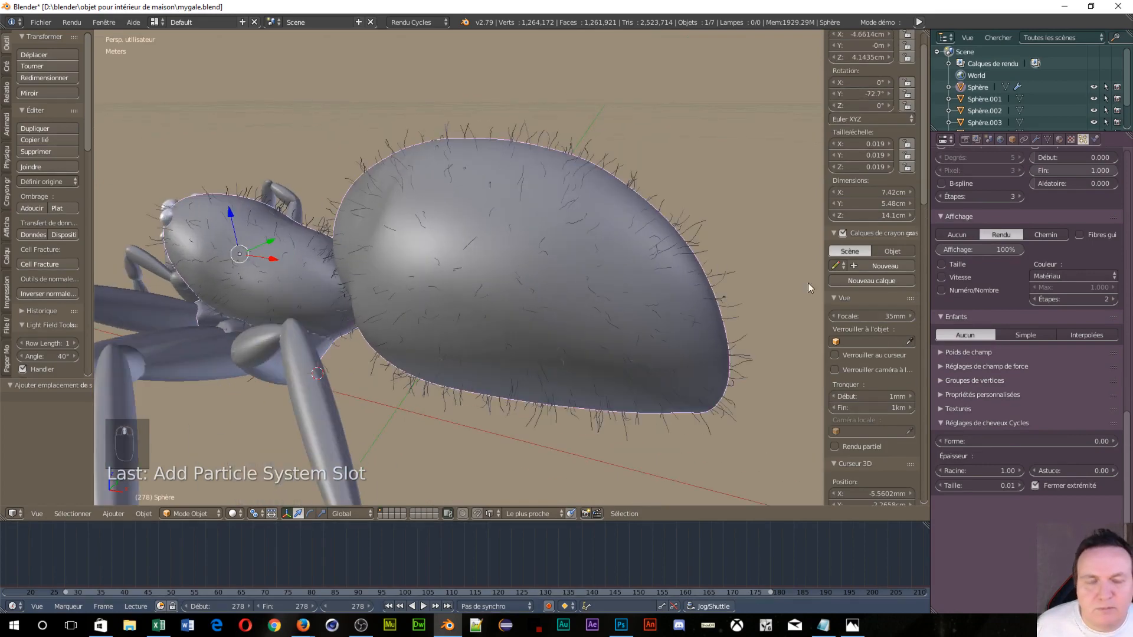
scroll(954, 266, "up", 5)
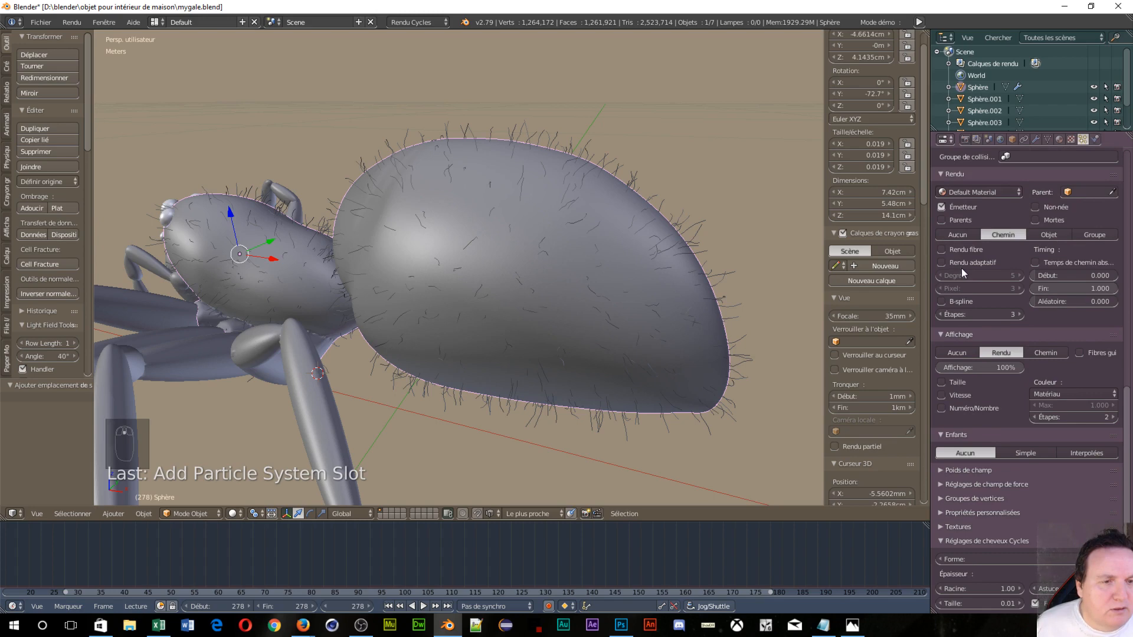
Switch the body hair's child particles to Simple, with a display count of 1 and a render count of 27.
left_click(1024, 454)
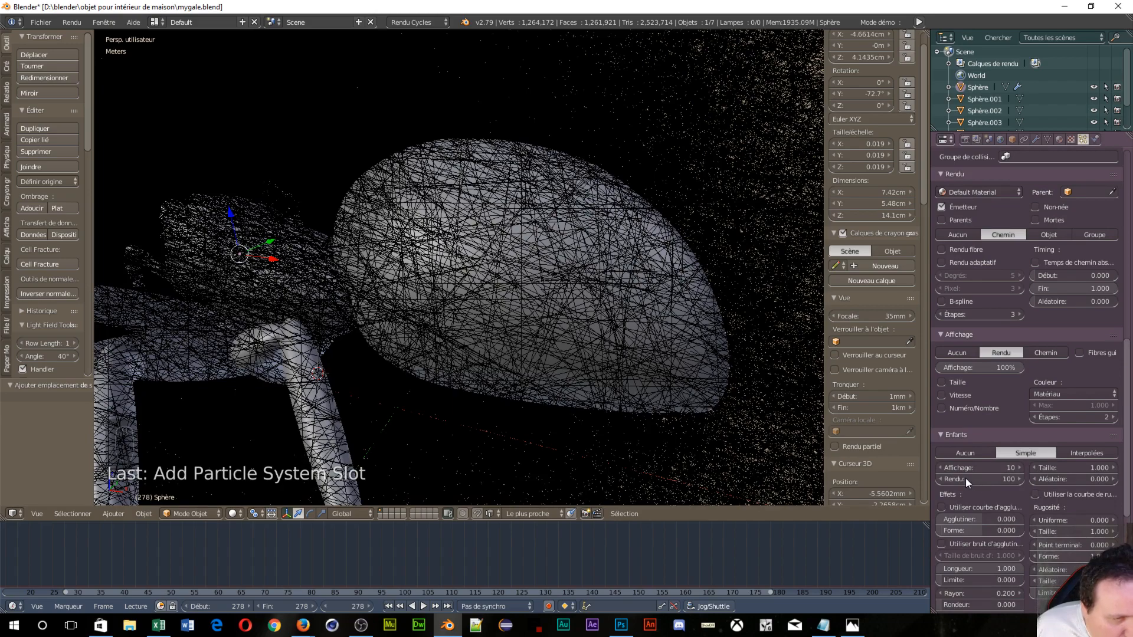
mouse_move(965, 479)
left_mouse_down()
mouse_move(912, 479)
mouse_move(950, 470)
left_mouse_up()
scroll(771, 354, "down", 3)
scroll(767, 366, "up", 1)
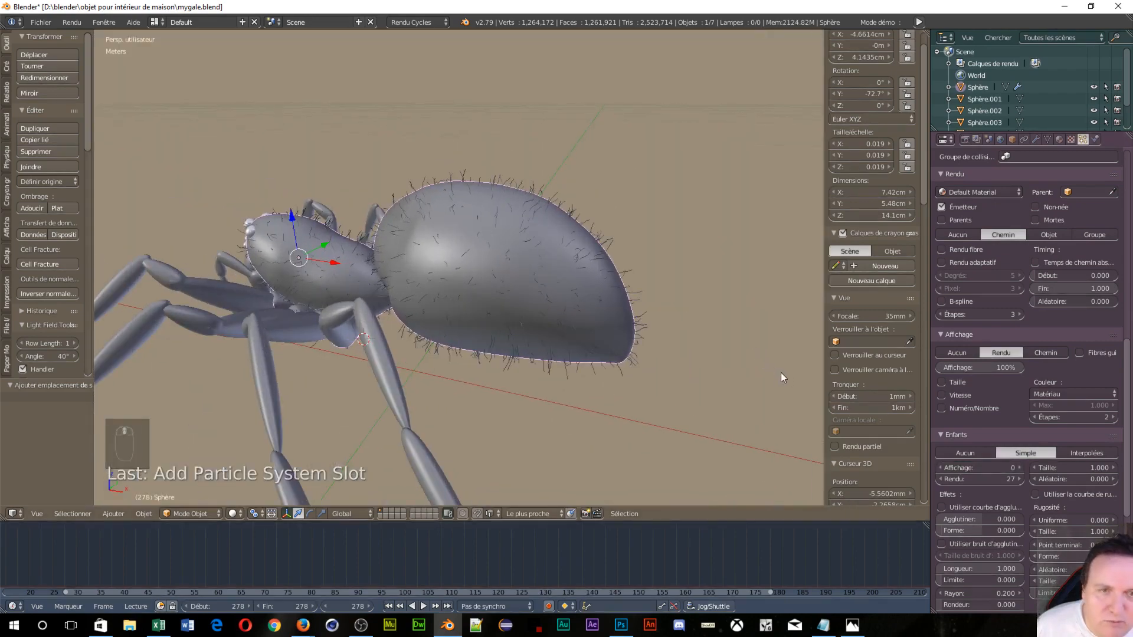
left_click(1019, 470)
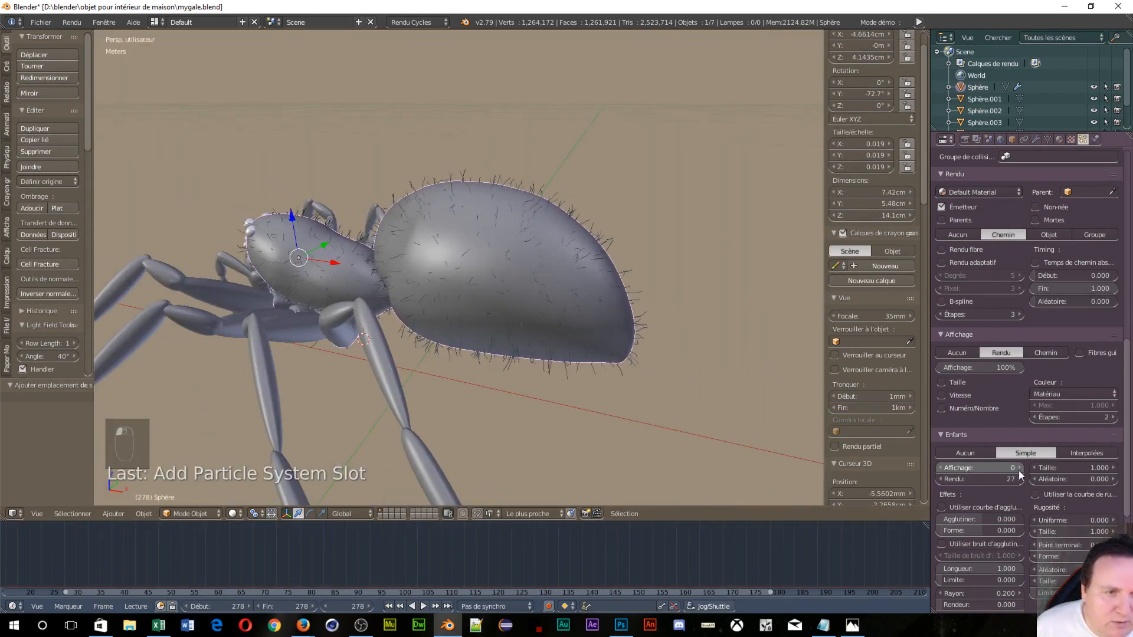
scroll(609, 343, "down", 2)
scroll(587, 310, "down", 2)
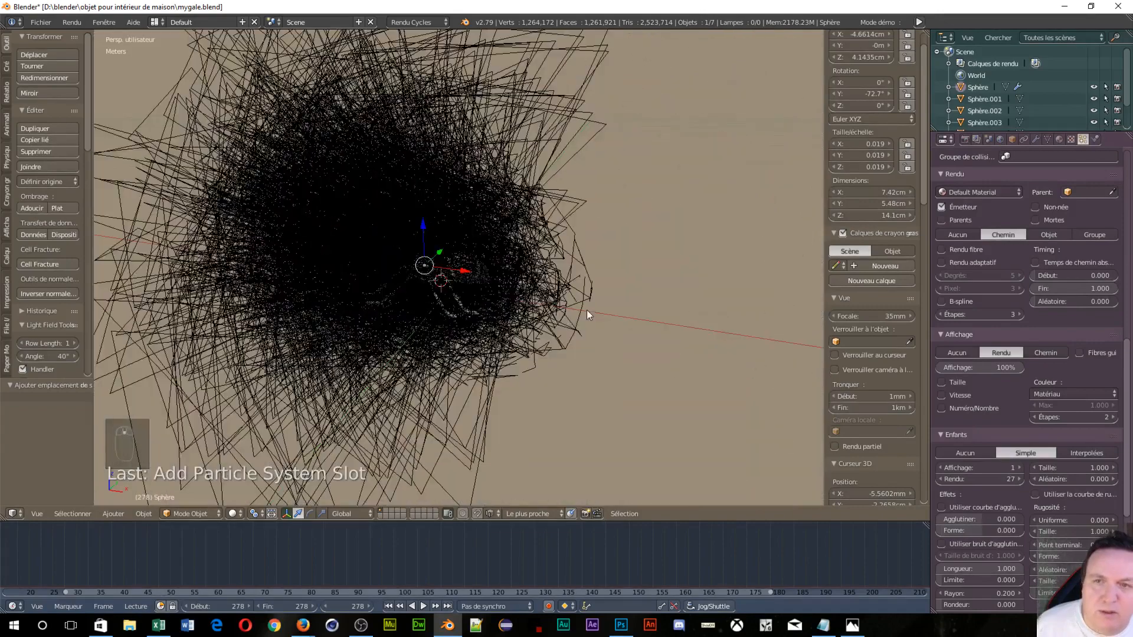
Set the child hair's spiral kink radius to -0.006 and frequency to 1.992, and change the kink type to Rien.
scroll(1051, 434, "down", 10)
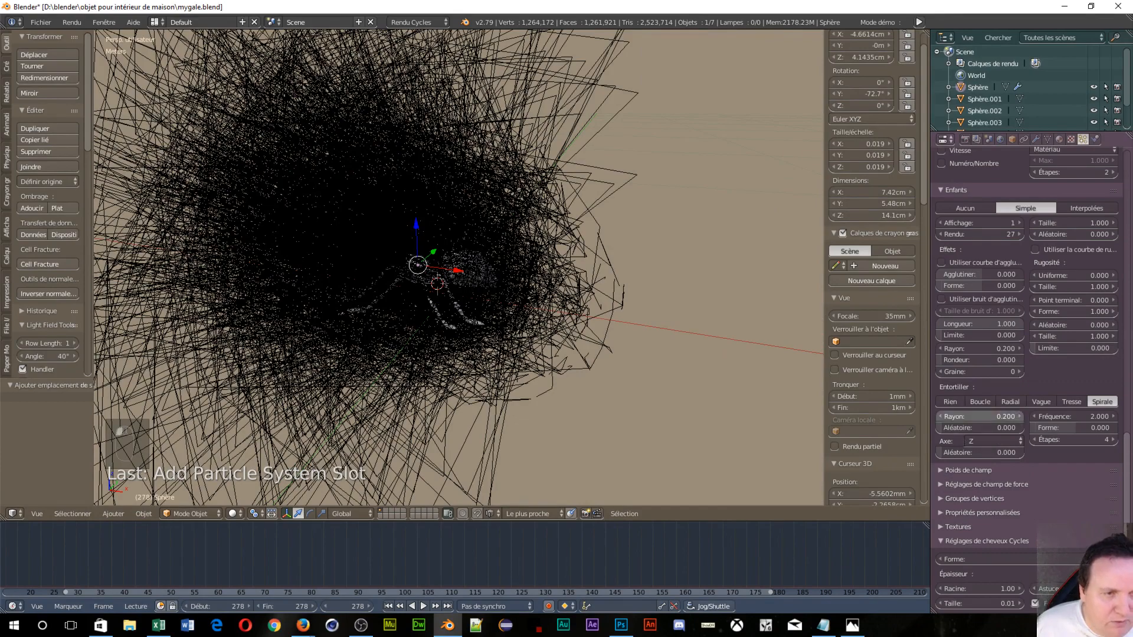
left_click_drag(1016, 415, 932, 416)
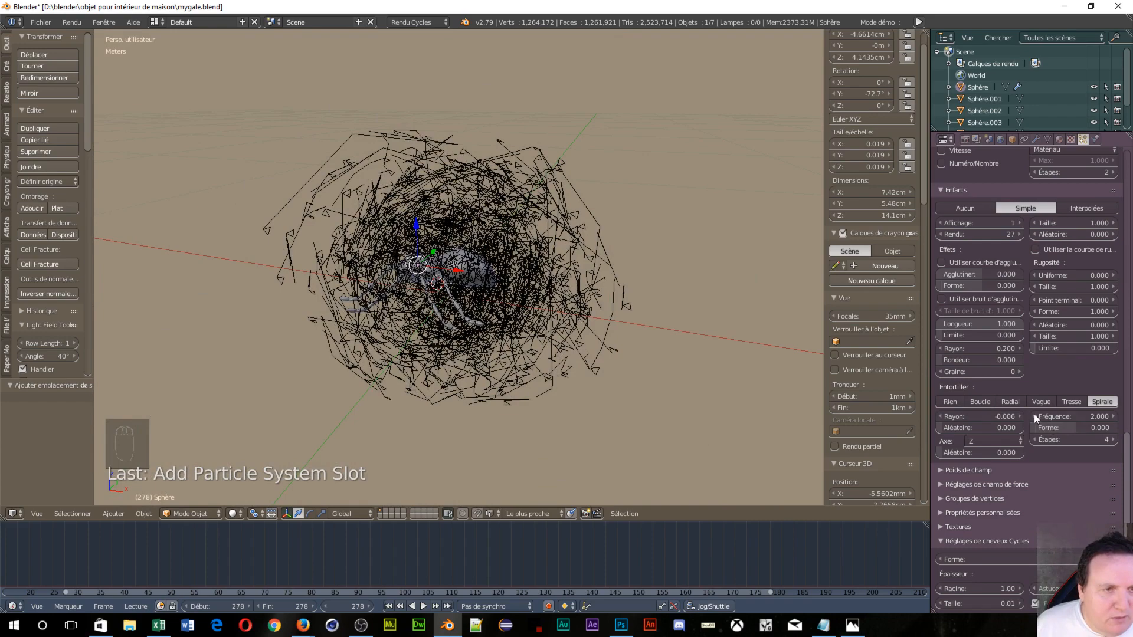
left_click_drag(1034, 413, 1039, 414)
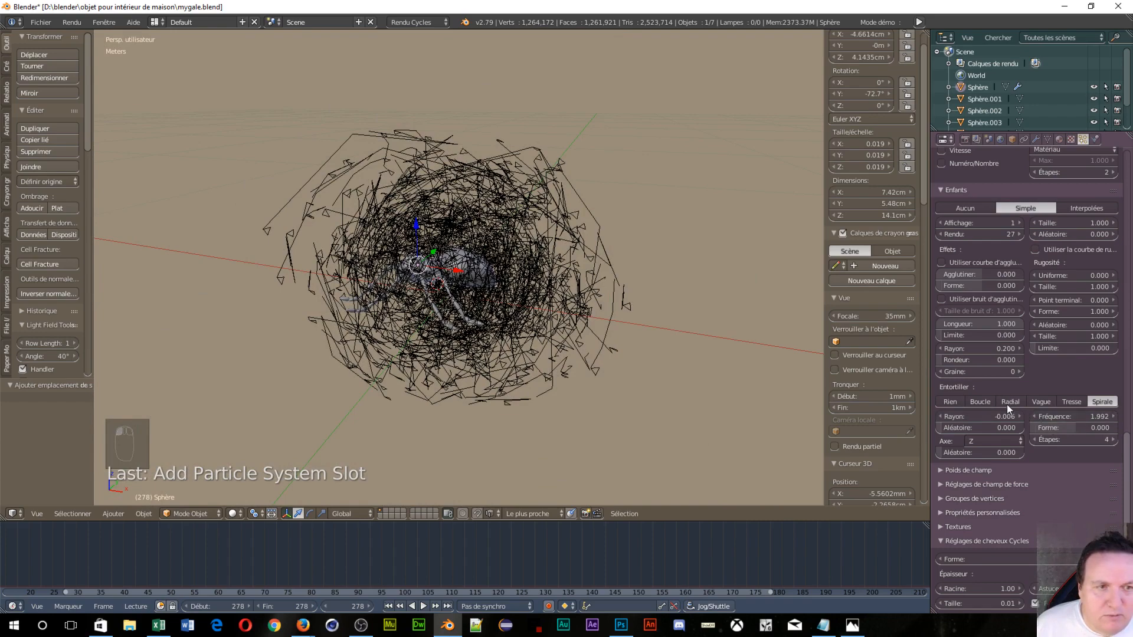
left_click(950, 403)
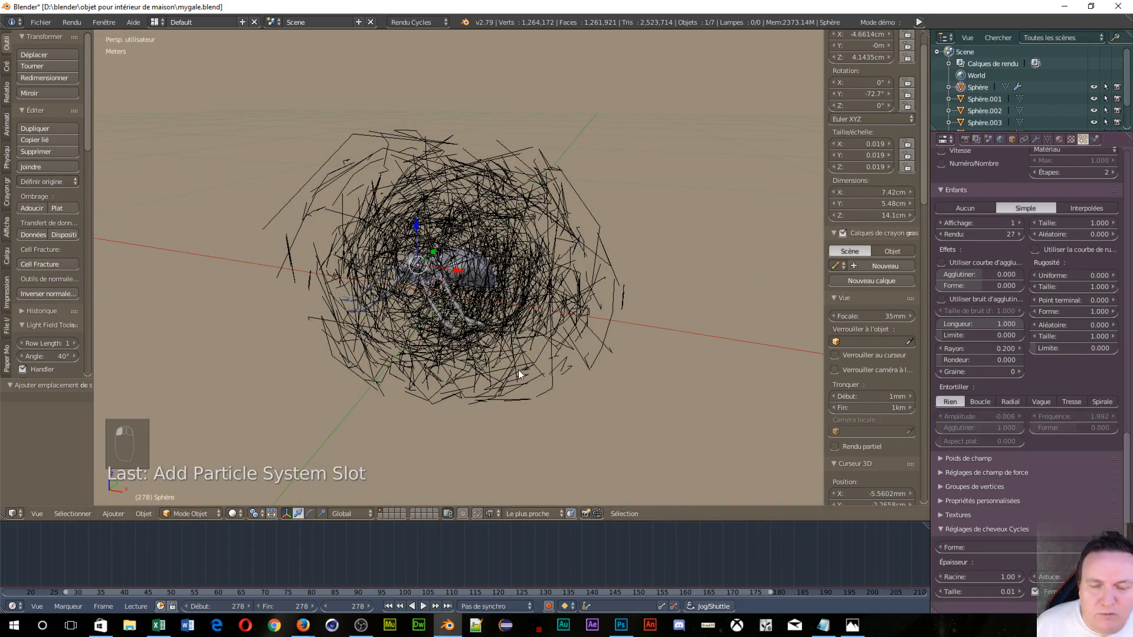
scroll(523, 374, "up", 5)
scroll(523, 373, "down", 5)
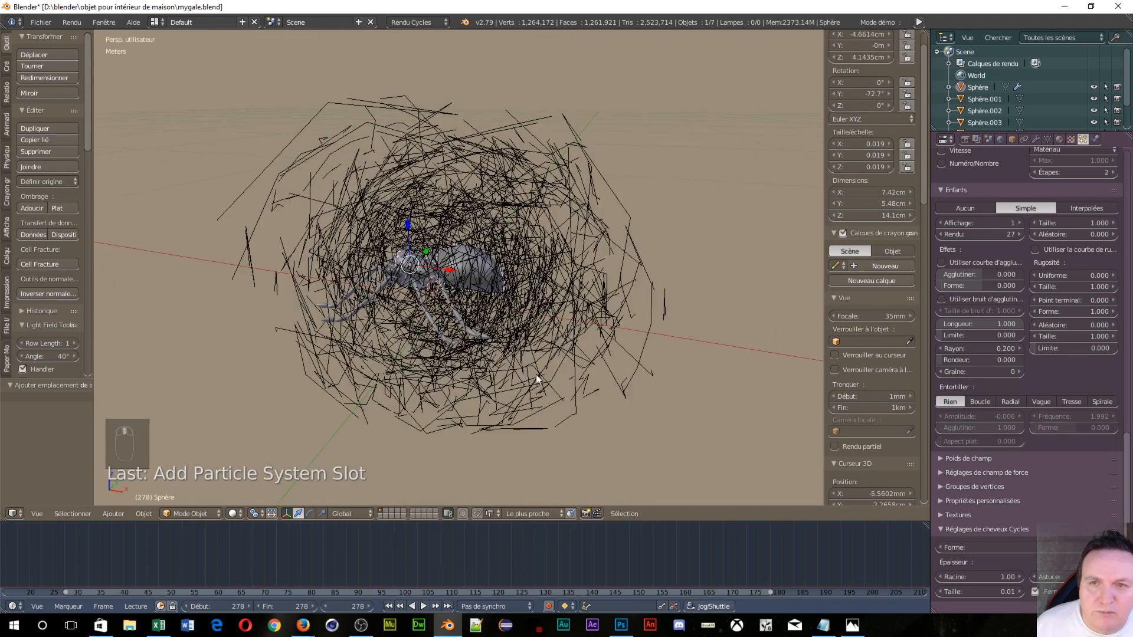
Look through the body hair's field weight, child, roughness and render settings for options that affect the stray child hairs.
left_click(956, 473)
left_click(953, 475)
left_click(946, 490)
left_click(946, 489)
left_click(944, 459)
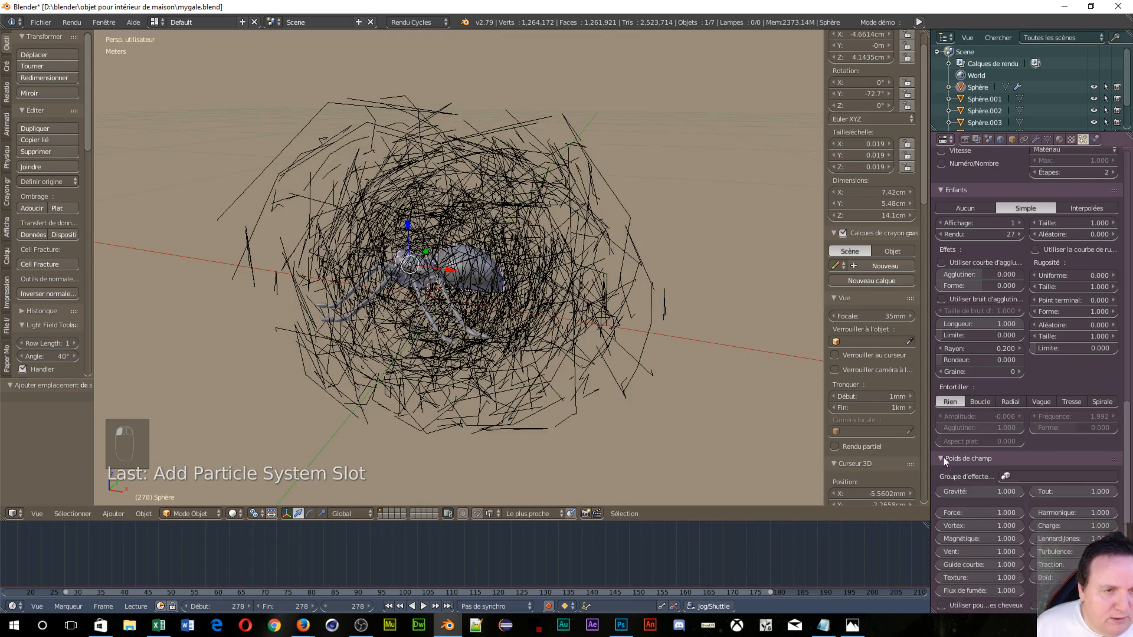
left_click(944, 458)
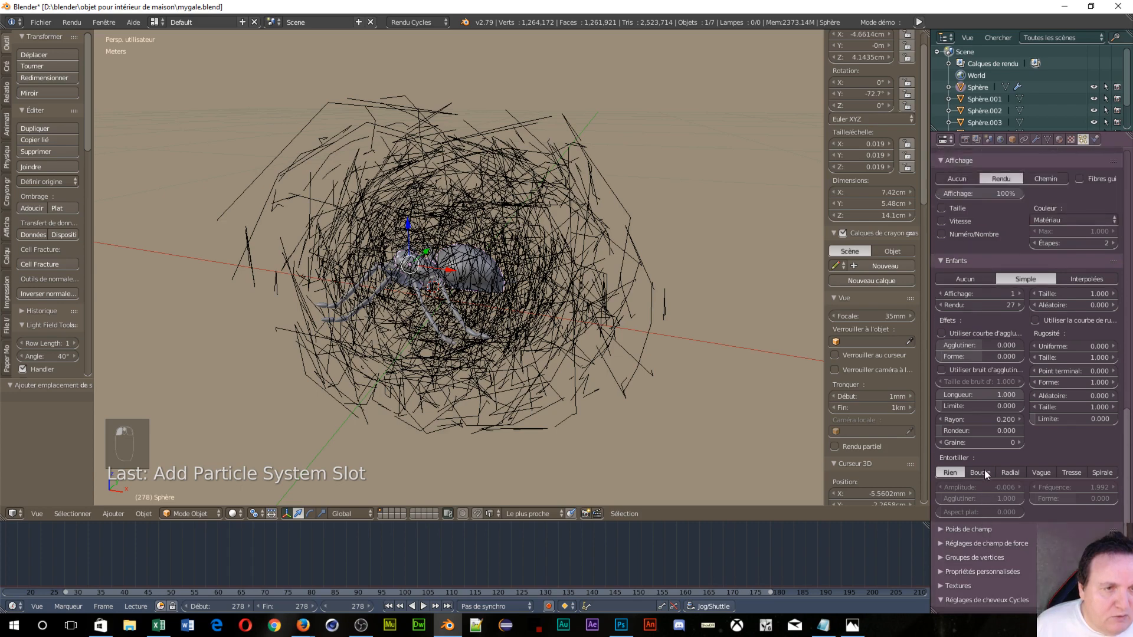
scroll(1002, 474, "up", 3)
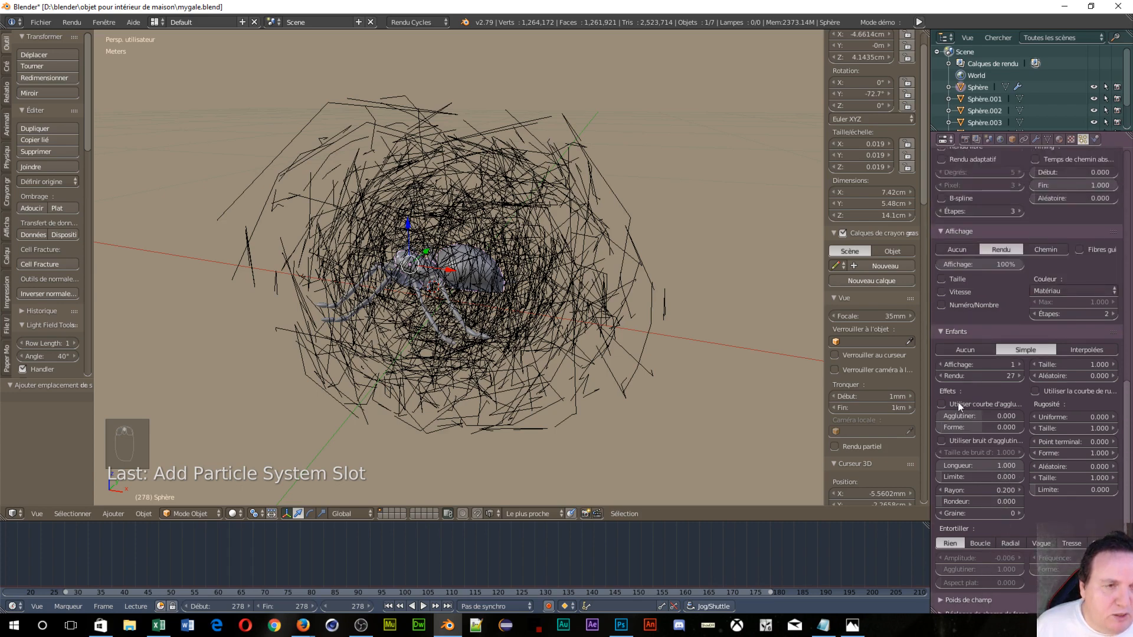
scroll(1081, 392, "down", 1)
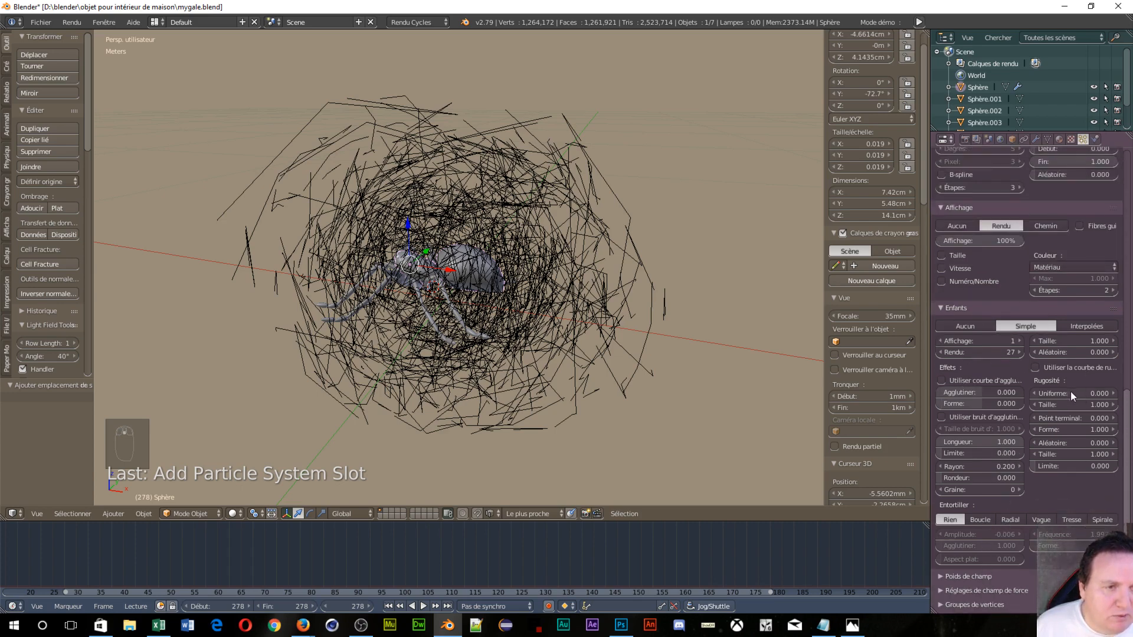
scroll(1051, 432, "down", 1)
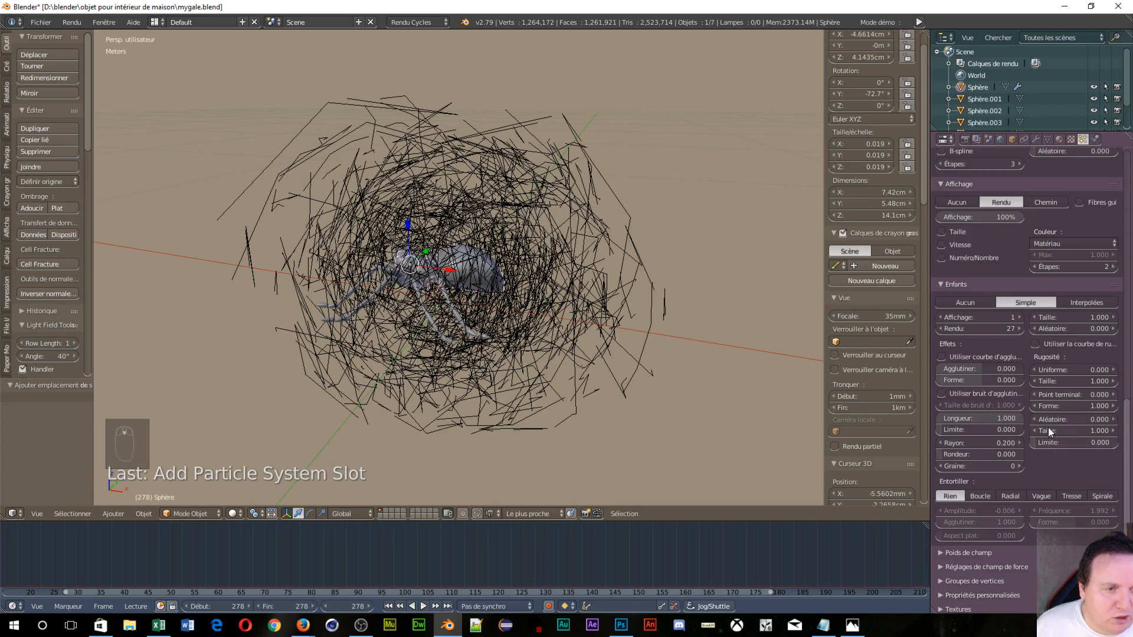
scroll(1034, 366, "up", 2)
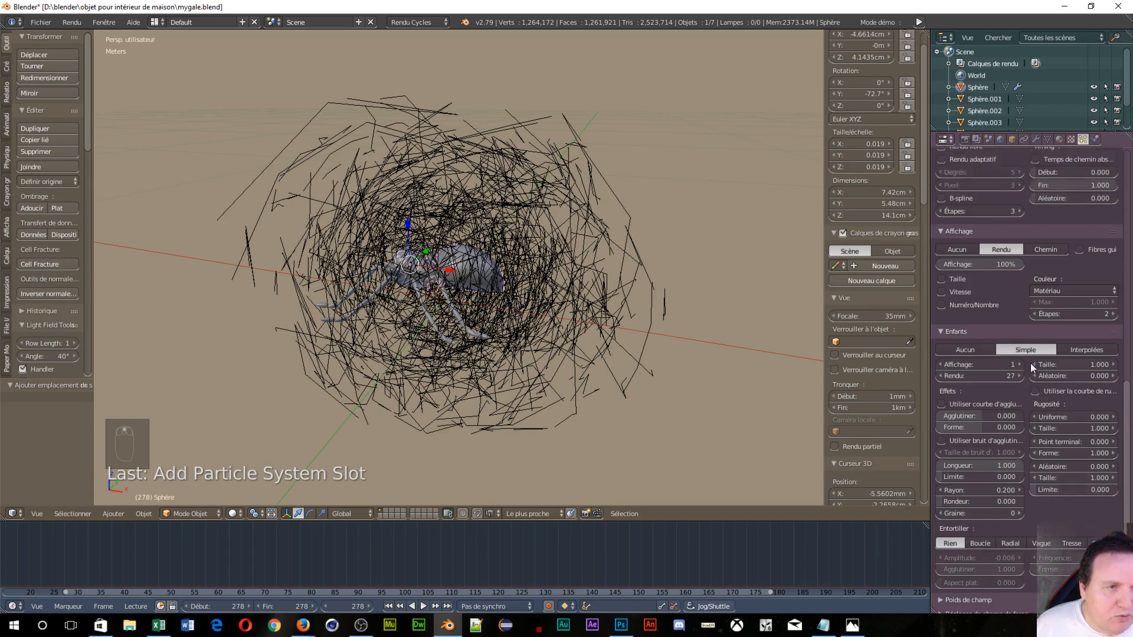
scroll(1033, 362, "up", 1)
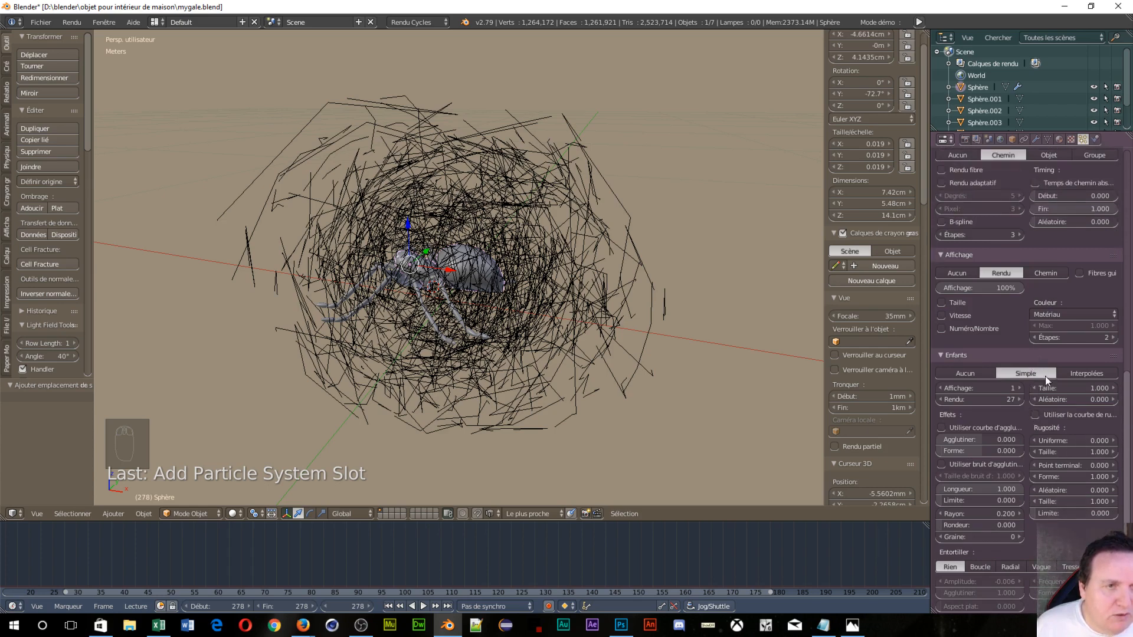
scroll(987, 275, "up", 4)
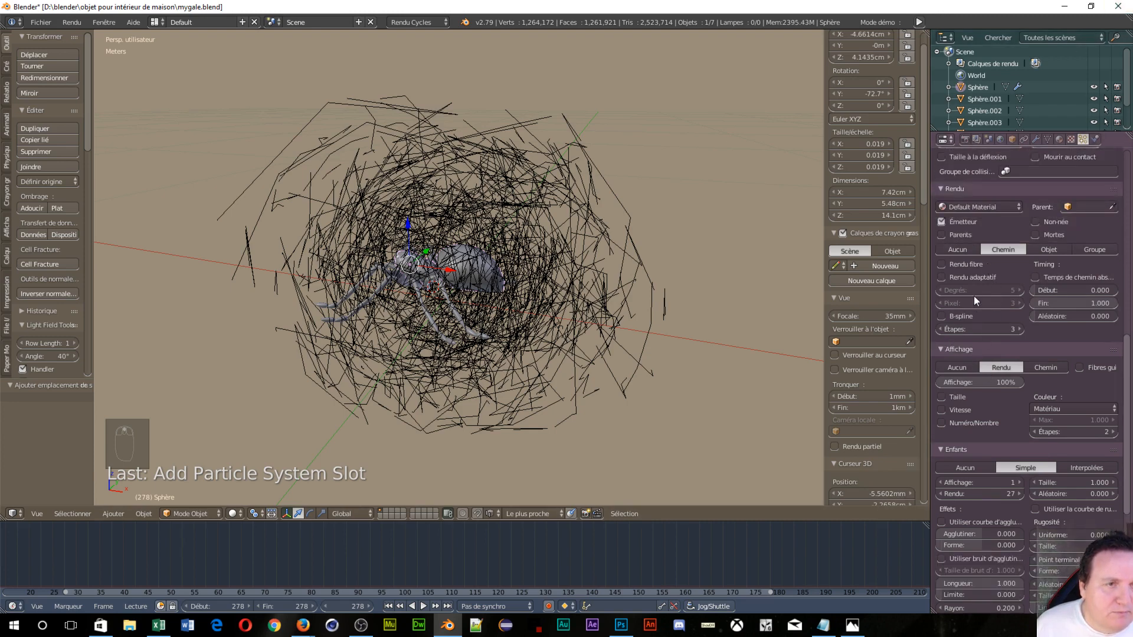
scroll(973, 296, "up", 1)
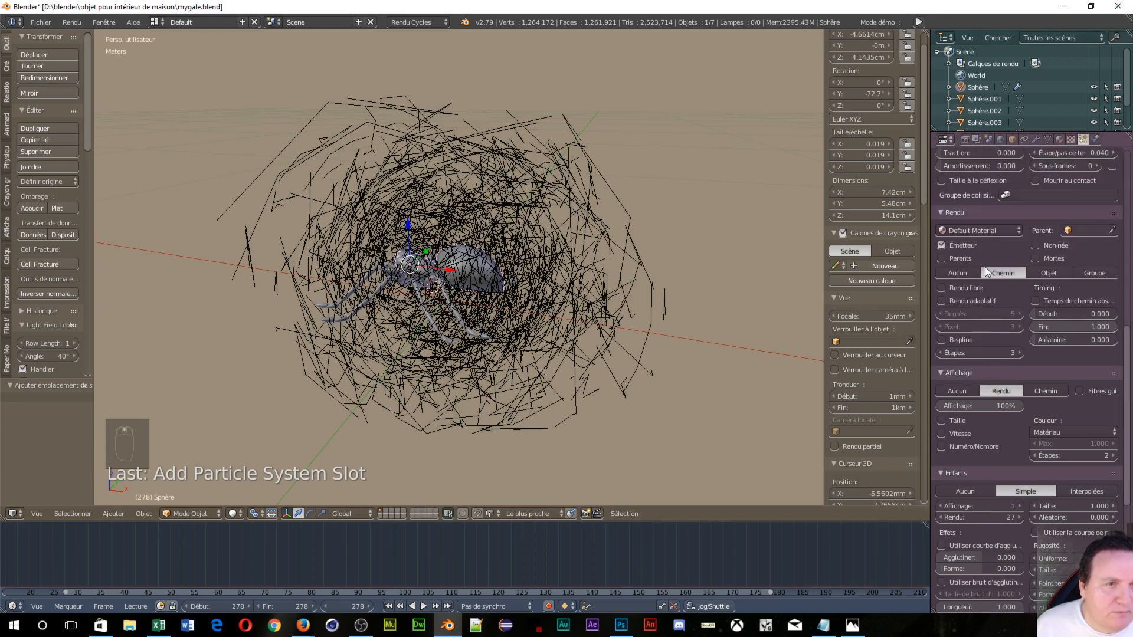
Try rendering the body hair as Objet, enable Parents, return the render type to Chemin and inspect the abdomen up close.
left_click(1049, 274)
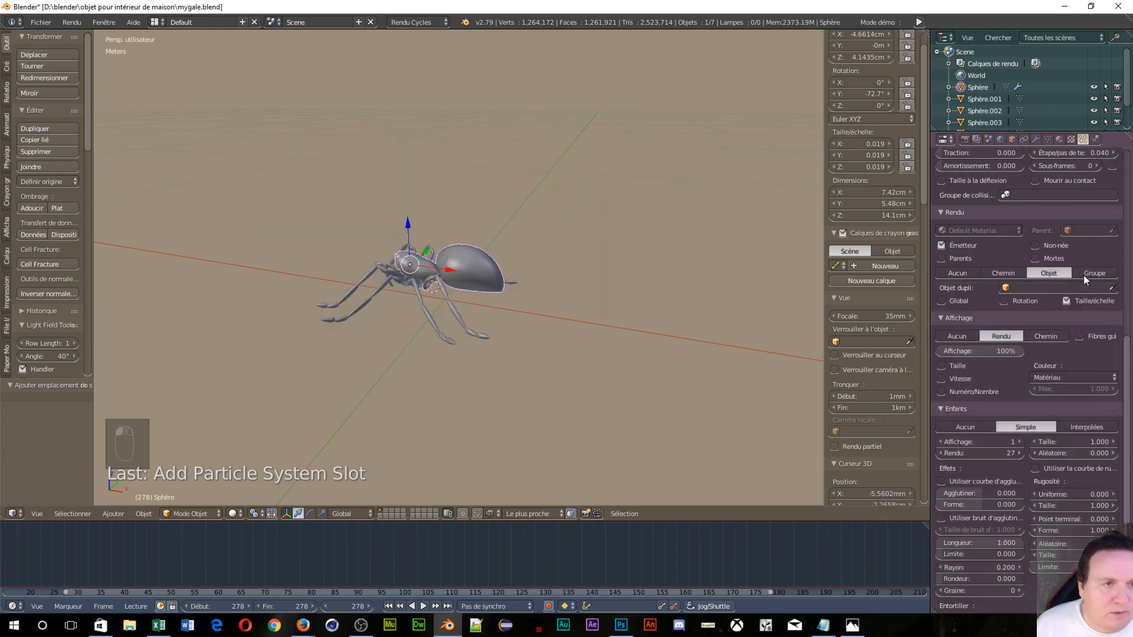
left_click(1005, 273)
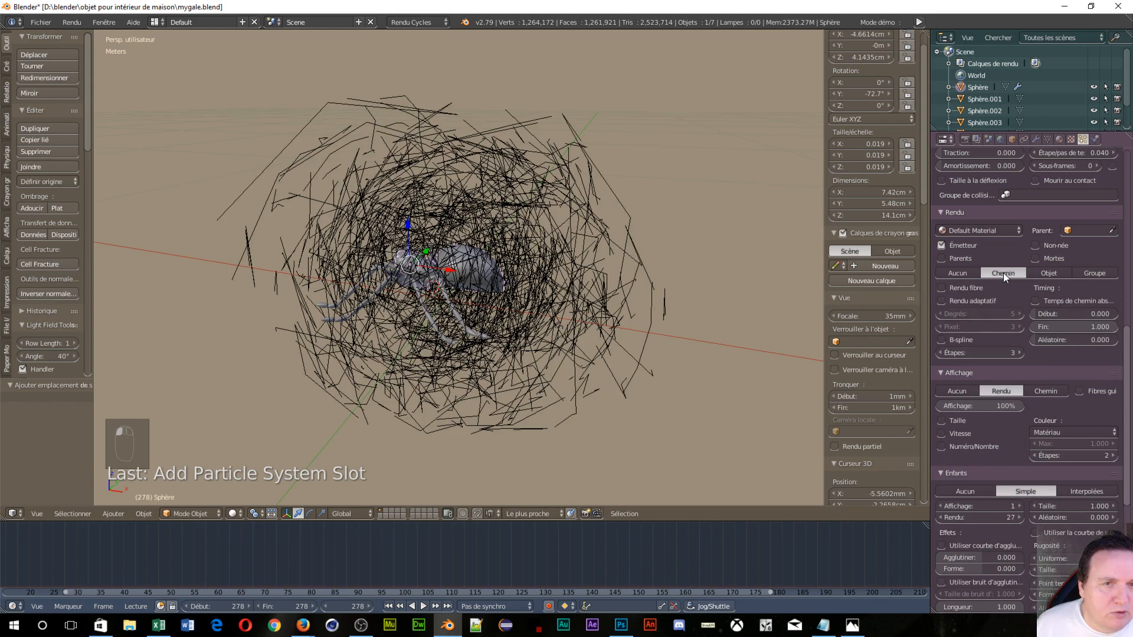
left_click(1041, 270)
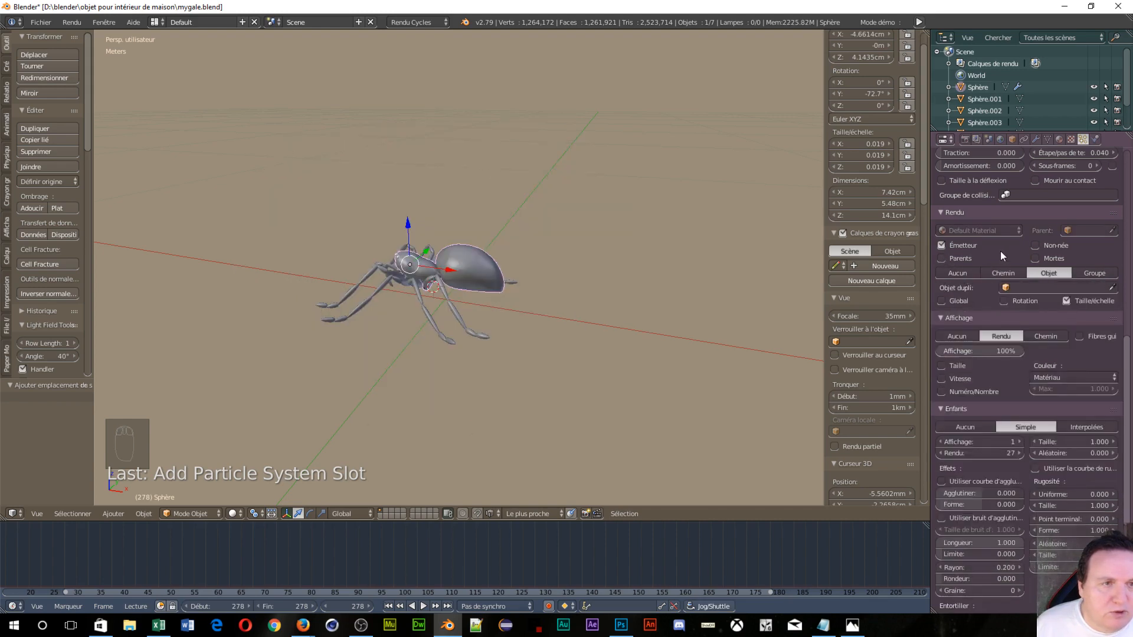
left_click(943, 259)
scroll(449, 304, "up", 5)
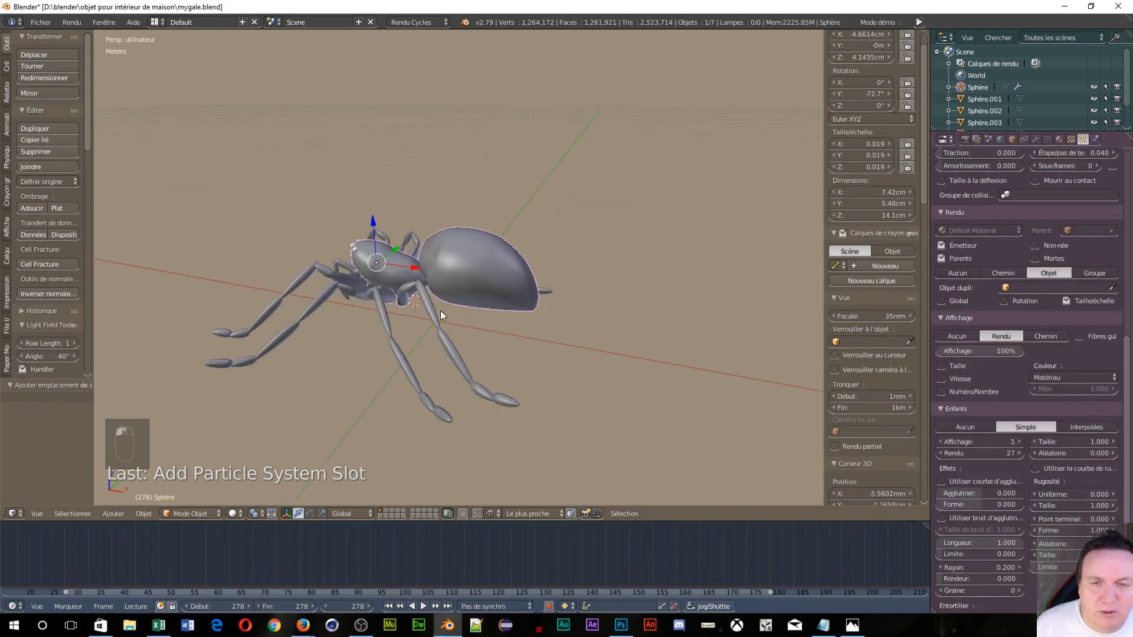
left_click(1003, 273)
scroll(565, 289, "up", 3)
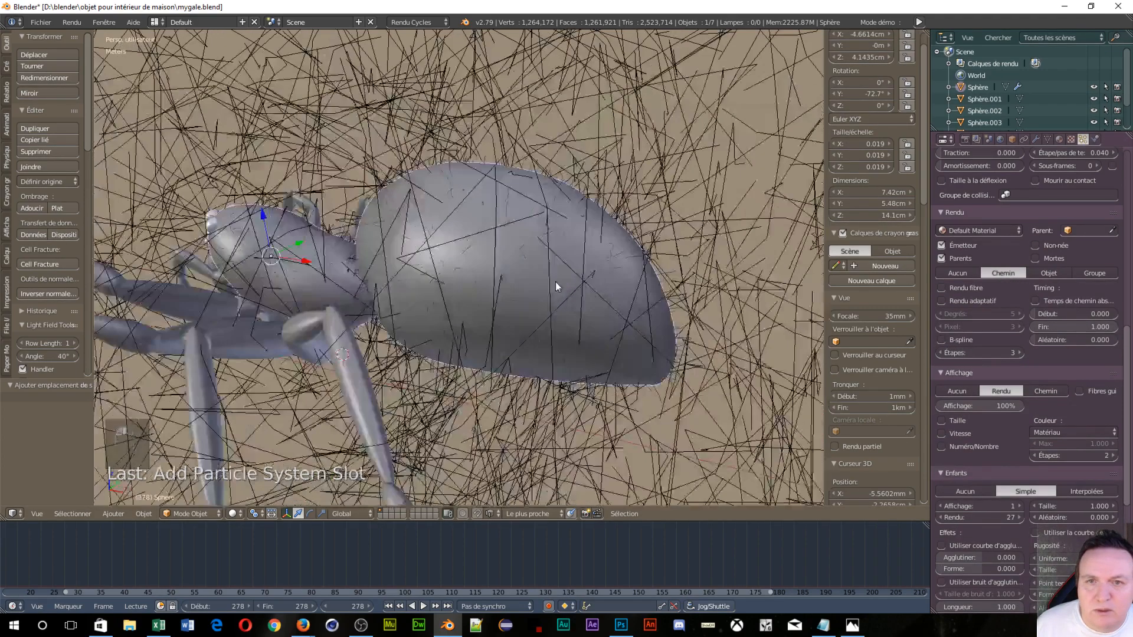
scroll(551, 275, "up", 5)
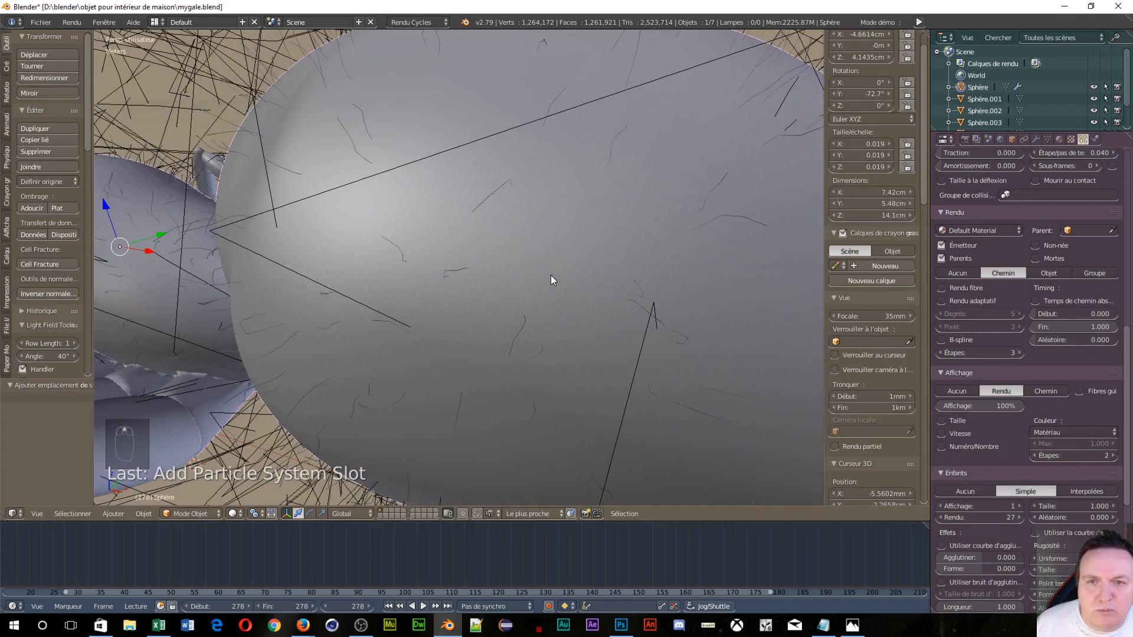
scroll(551, 275, "down", 5)
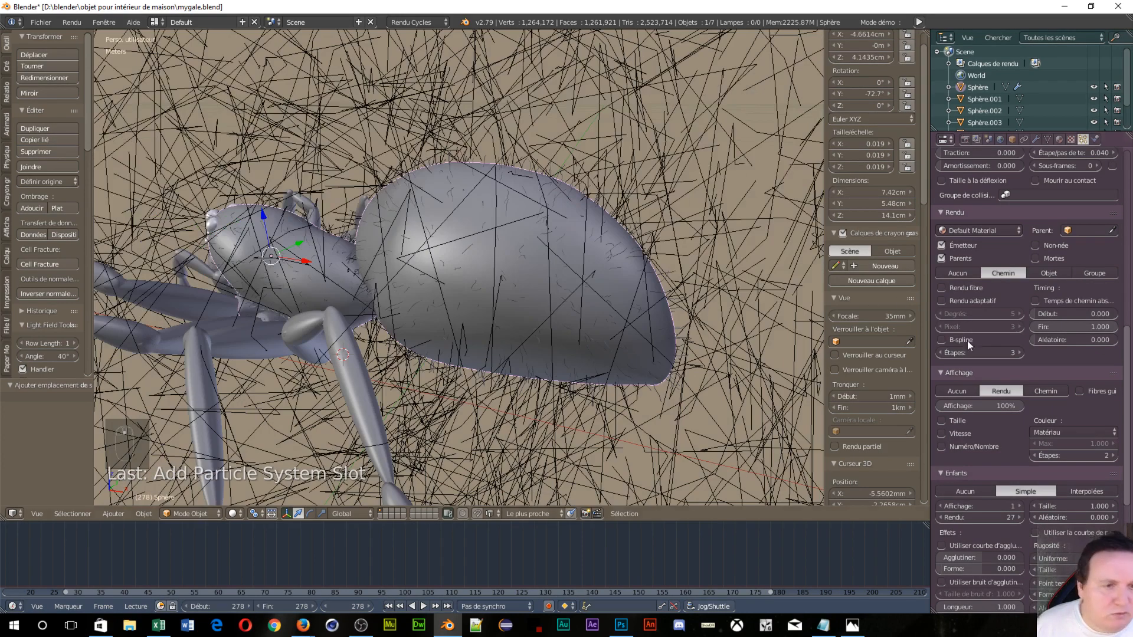
scroll(1023, 384, "down", 2)
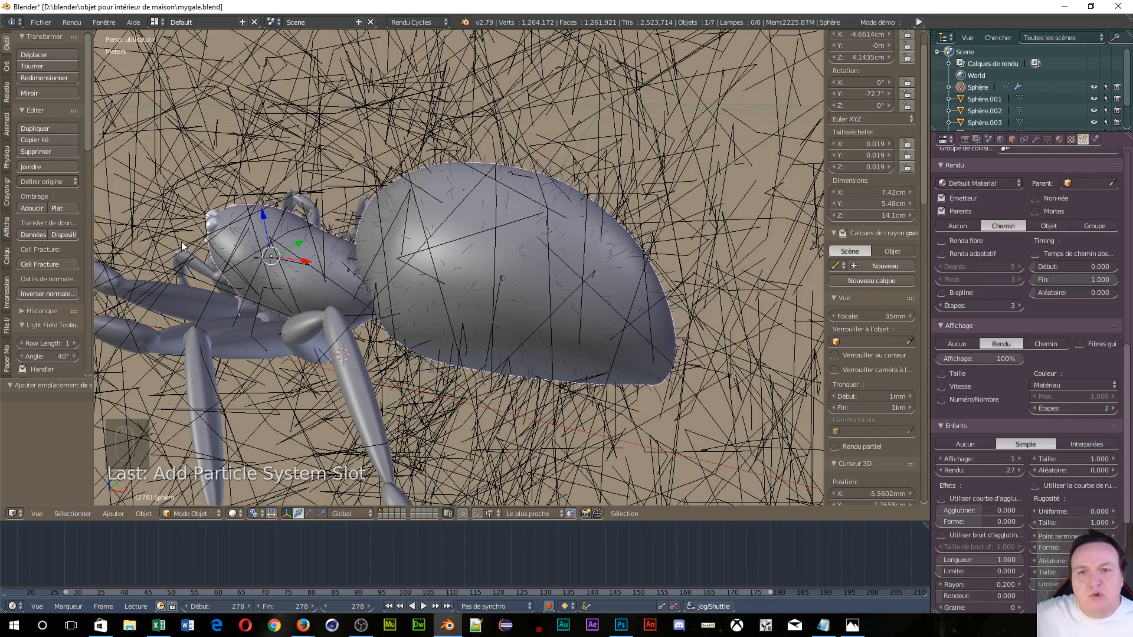
middle_click_drag(519, 295, 558, 307)
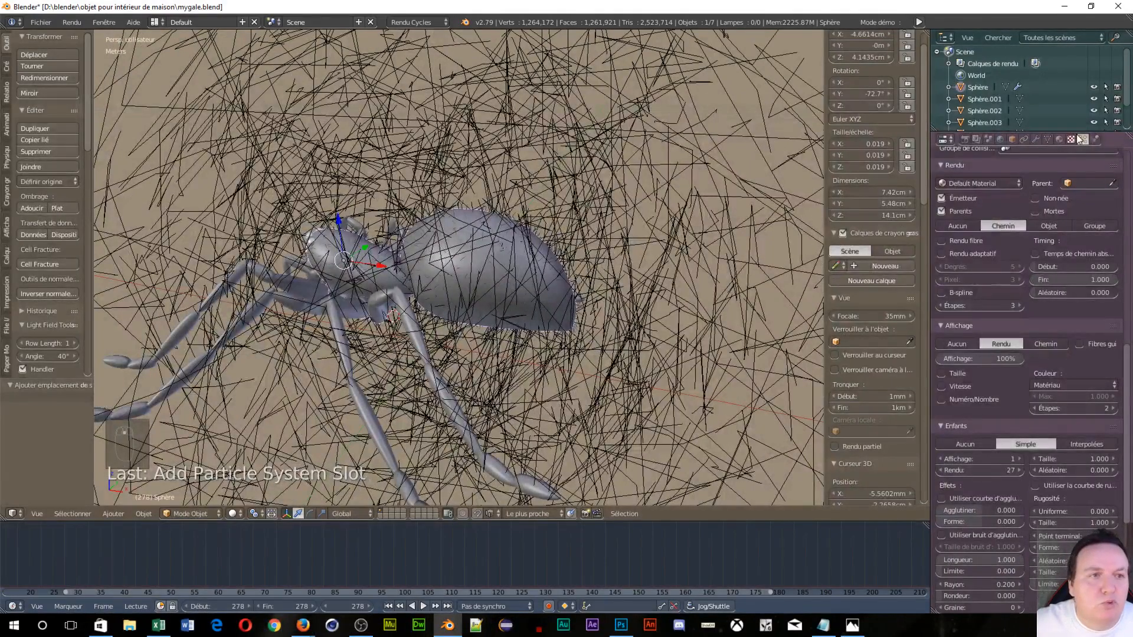
Check the body's modifier list and remove the hair particle system from the body.
scroll(1018, 283, "up", 2)
scroll(997, 248, "up", 15)
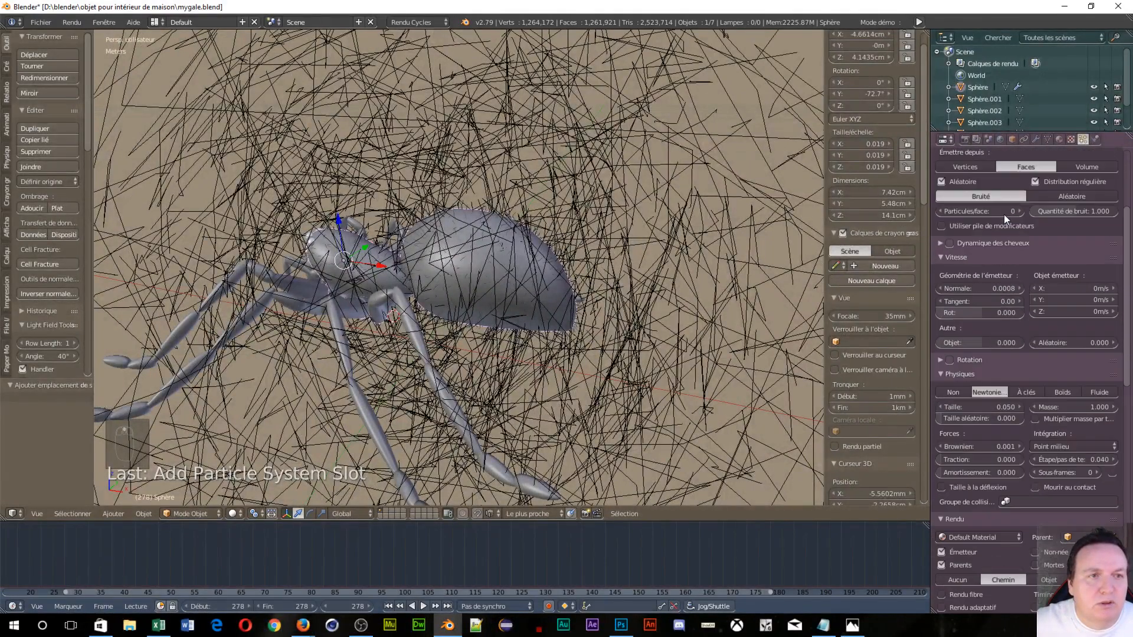
left_click(1037, 140)
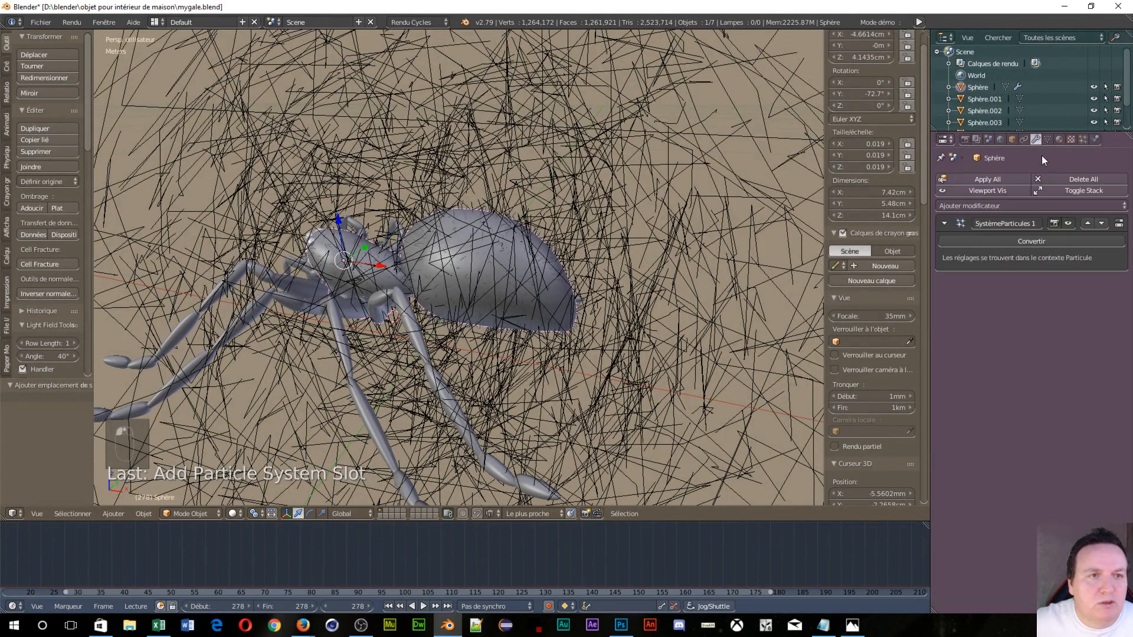
left_click(1082, 139)
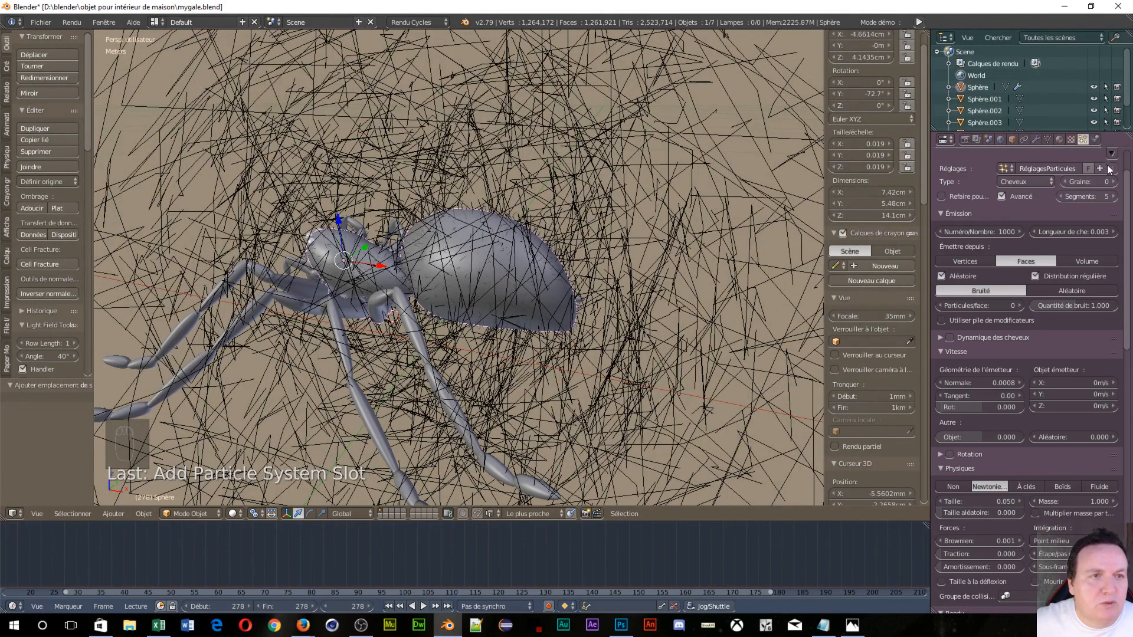
scroll(1050, 235, "up", 2)
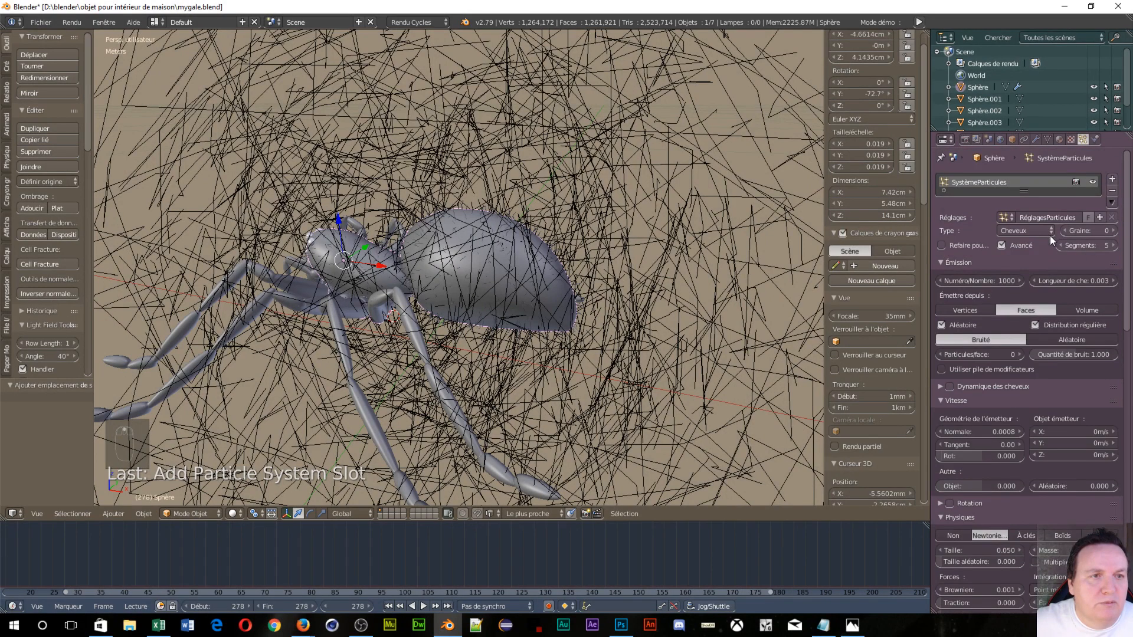
left_click(1112, 193)
Examine the bare spider model from several angles, near and far.
middle_click_drag(326, 259, 477, 253)
scroll(477, 249, "down", 4)
mouse_move(458, 325)
middle_mouse_down()
mouse_move(621, 319)
mouse_move(468, 357)
mouse_move(296, 341)
mouse_move(528, 304)
mouse_move(447, 320)
middle_mouse_up()
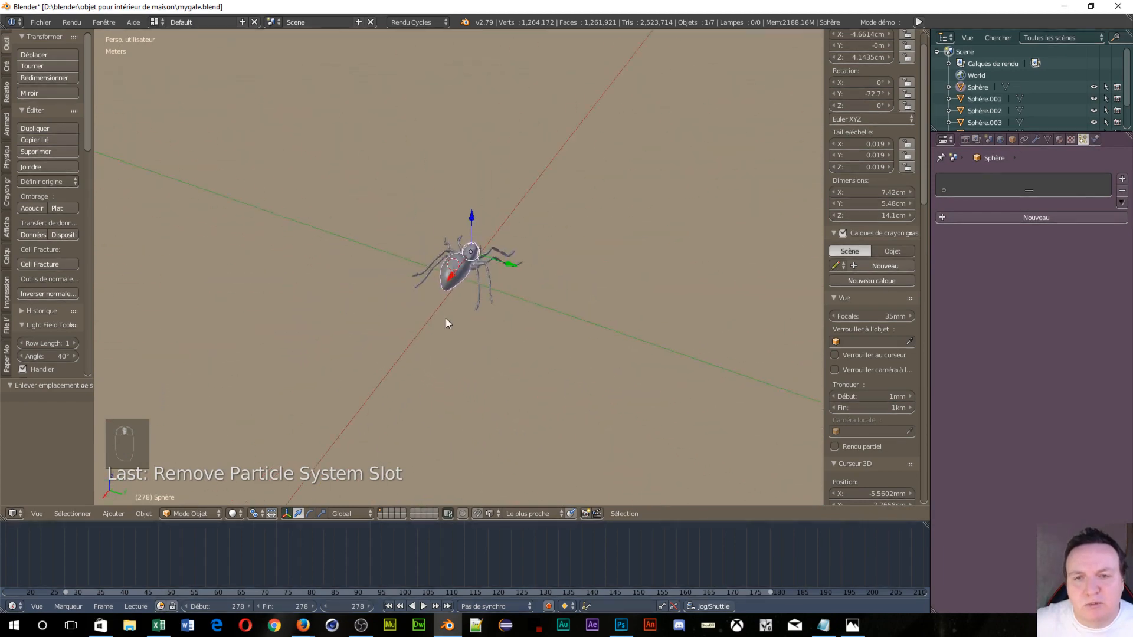
scroll(445, 319, "up", 5)
scroll(430, 271, "up", 5)
mouse_move(522, 211)
middle_mouse_down()
mouse_move(478, 281)
mouse_move(349, 228)
mouse_move(311, 181)
mouse_move(394, 200)
mouse_move(378, 266)
mouse_move(428, 286)
mouse_move(203, 230)
mouse_move(195, 145)
mouse_move(203, 114)
mouse_move(213, 144)
mouse_move(387, 212)
mouse_move(476, 171)
mouse_move(497, 85)
mouse_move(479, 147)
mouse_move(430, 116)
mouse_move(375, 107)
mouse_move(383, 164)
mouse_move(452, 311)
mouse_move(546, 386)
mouse_move(415, 352)
mouse_move(432, 274)
mouse_move(468, 308)
mouse_move(596, 263)
mouse_move(541, 239)
mouse_move(504, 202)
middle_mouse_up()
scroll(394, 197, "down", 6)
scroll(428, 277, "up", 5)
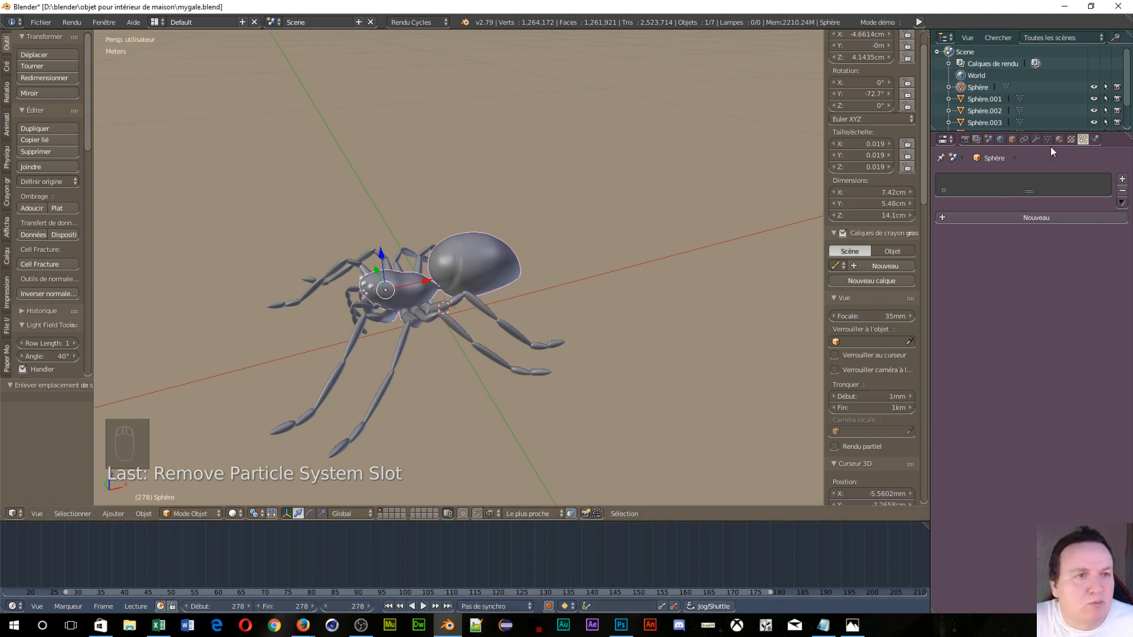
Move the spider's body away from its legs by about 45.5 cm in X, -13 cm in Y and 8.88 cm in Z.
right_click_drag(479, 267, 334, 136)
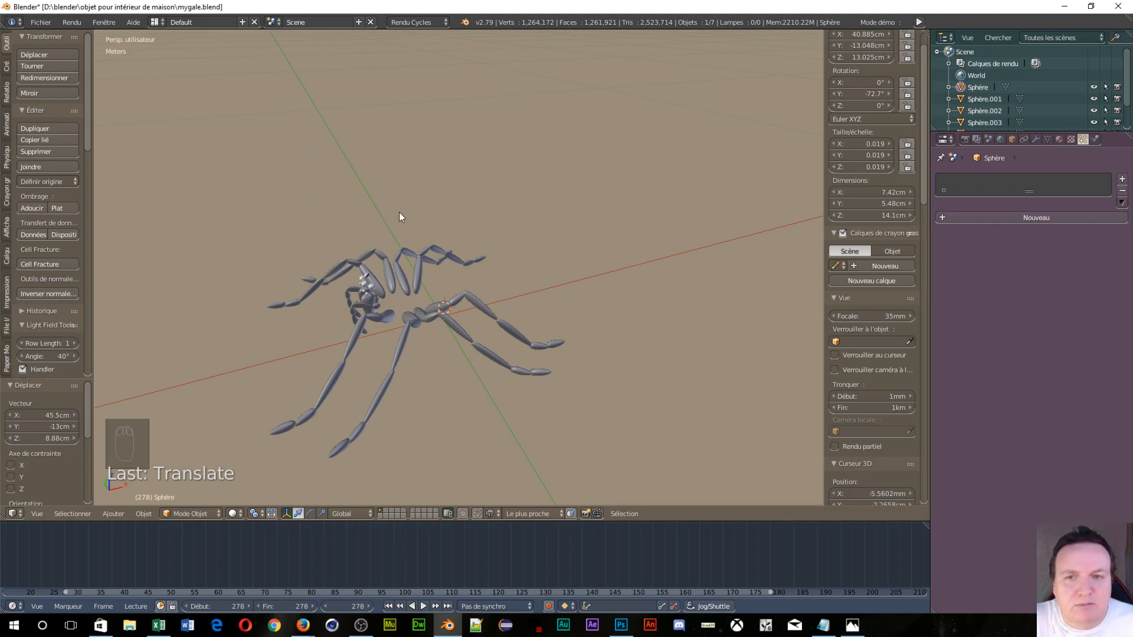
key("g")
right_click(705, 348)
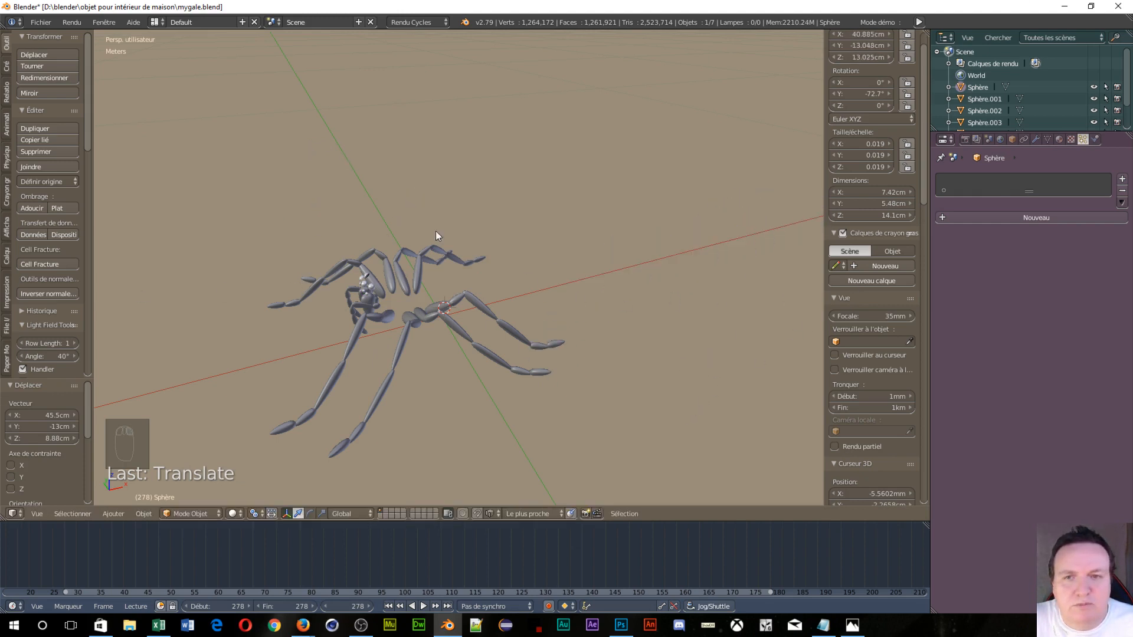
Undo the last move of the spider's body away from its legs.
left_click(286, 230)
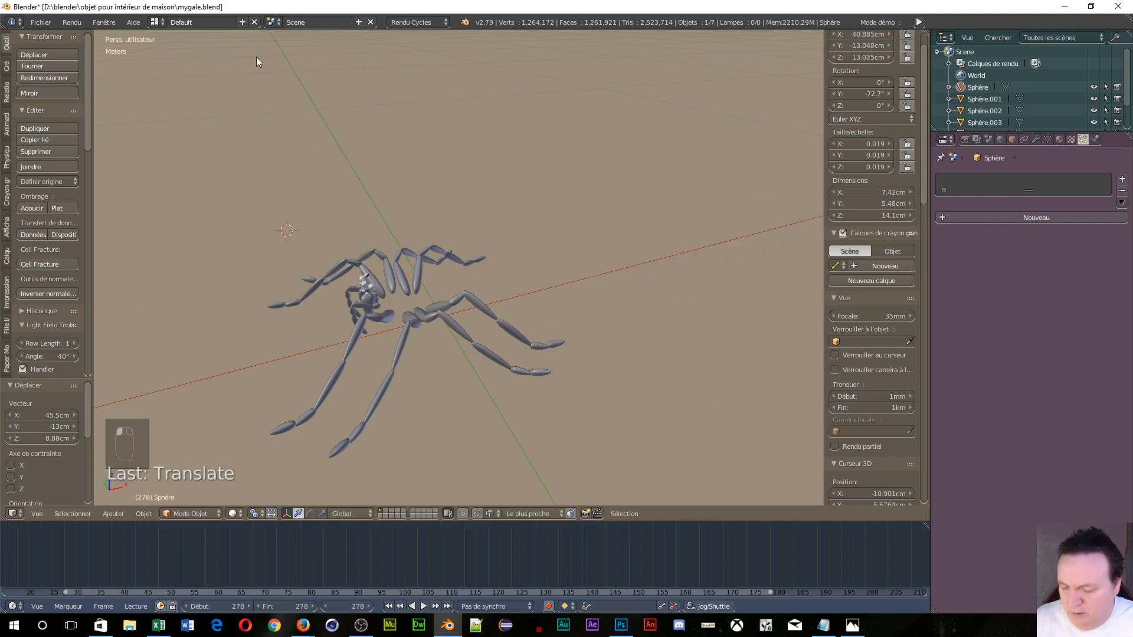
key("ctrl+z")
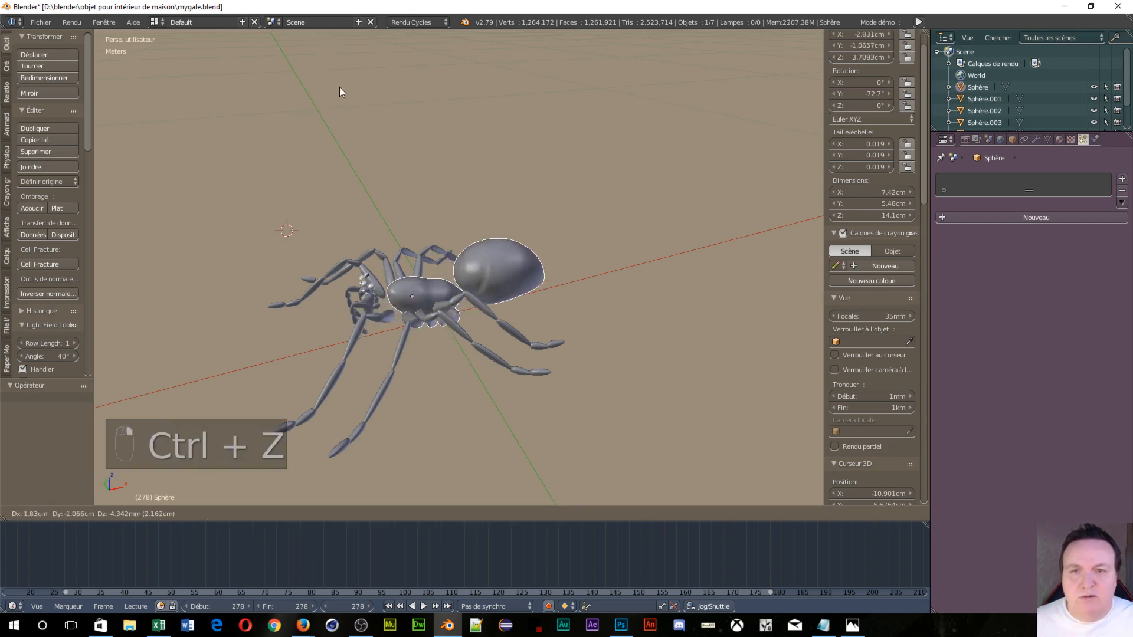
right_click(340, 88)
Give the spider's body a new material with the RBP Non Métallic surface shader and a black colour.
left_click(1060, 140)
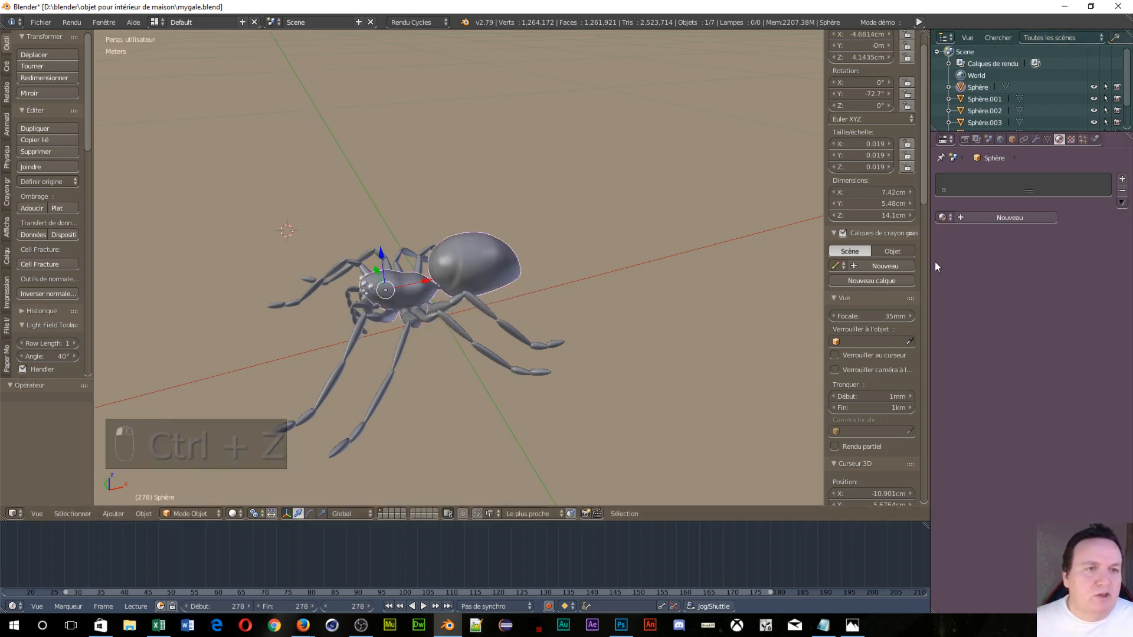
left_click(983, 219)
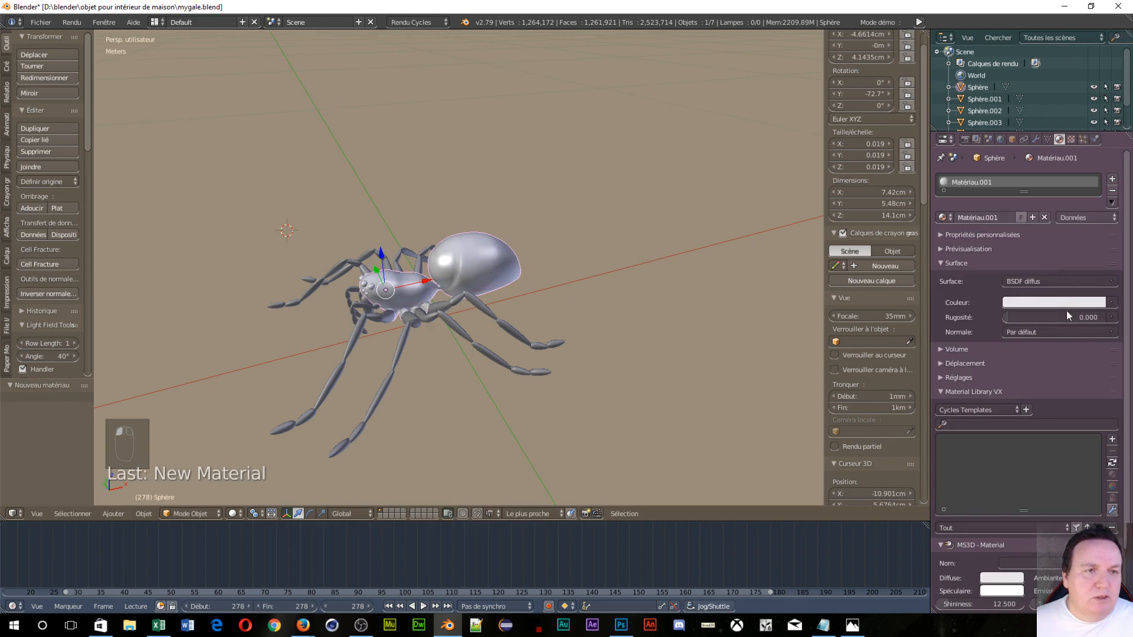
left_click(1072, 263)
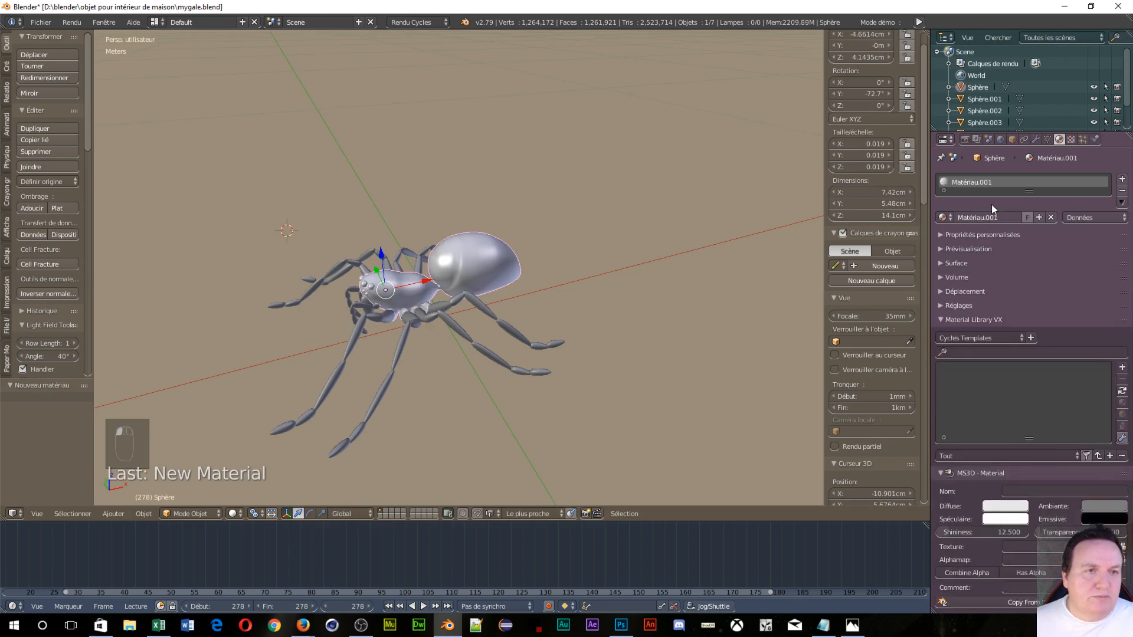
left_click(946, 264)
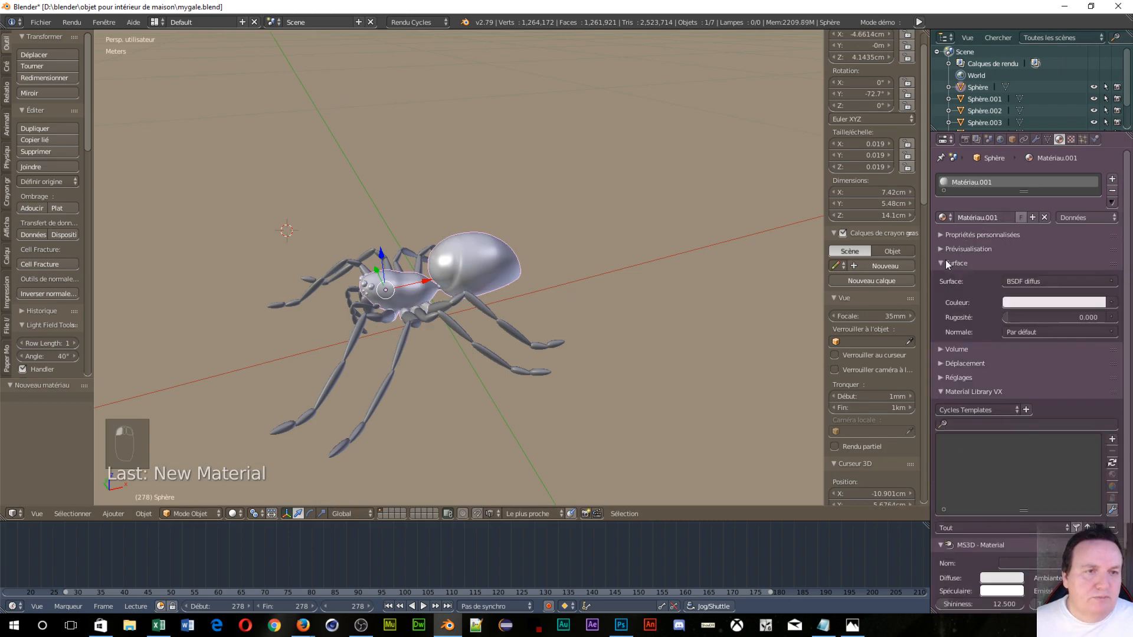
left_click(1098, 281)
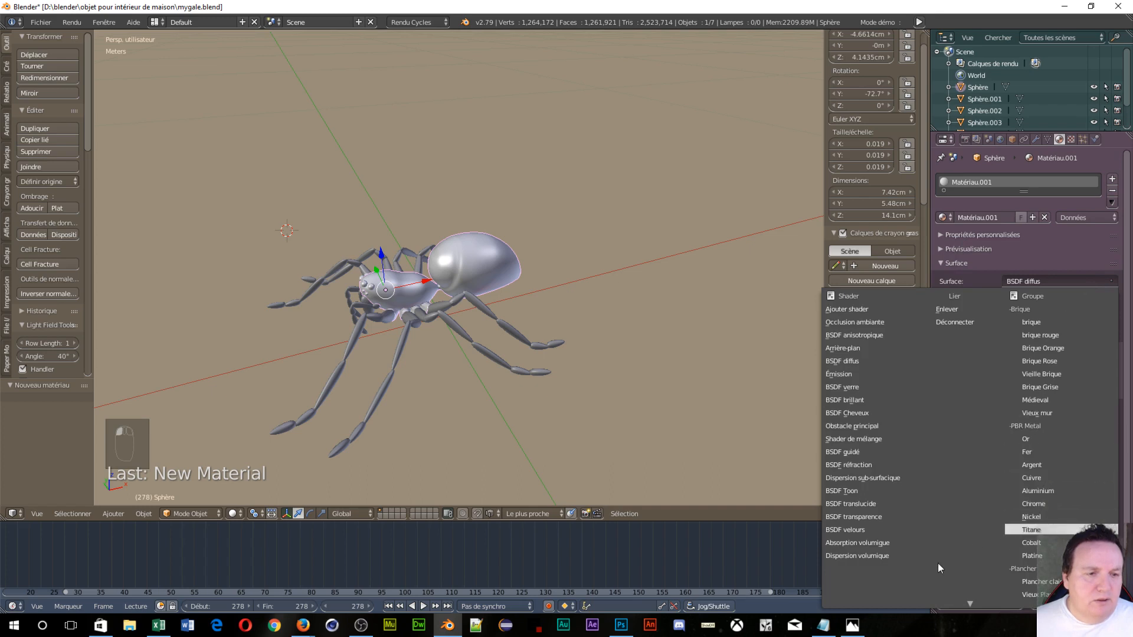
mouse_move(960, 617)
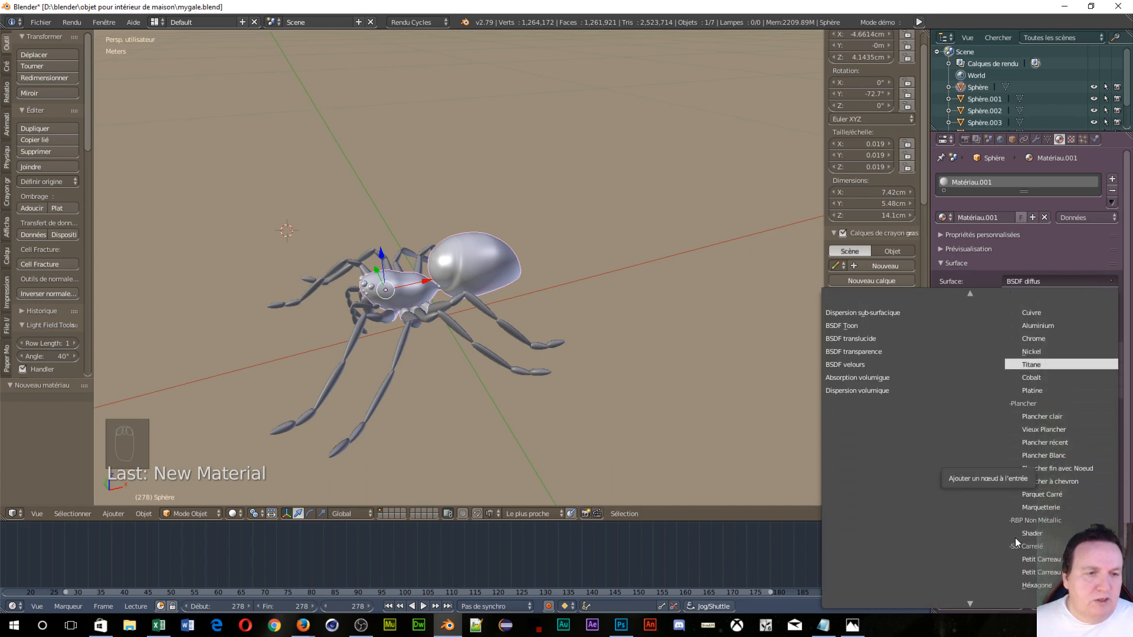
left_click(1033, 532)
left_click(1039, 303)
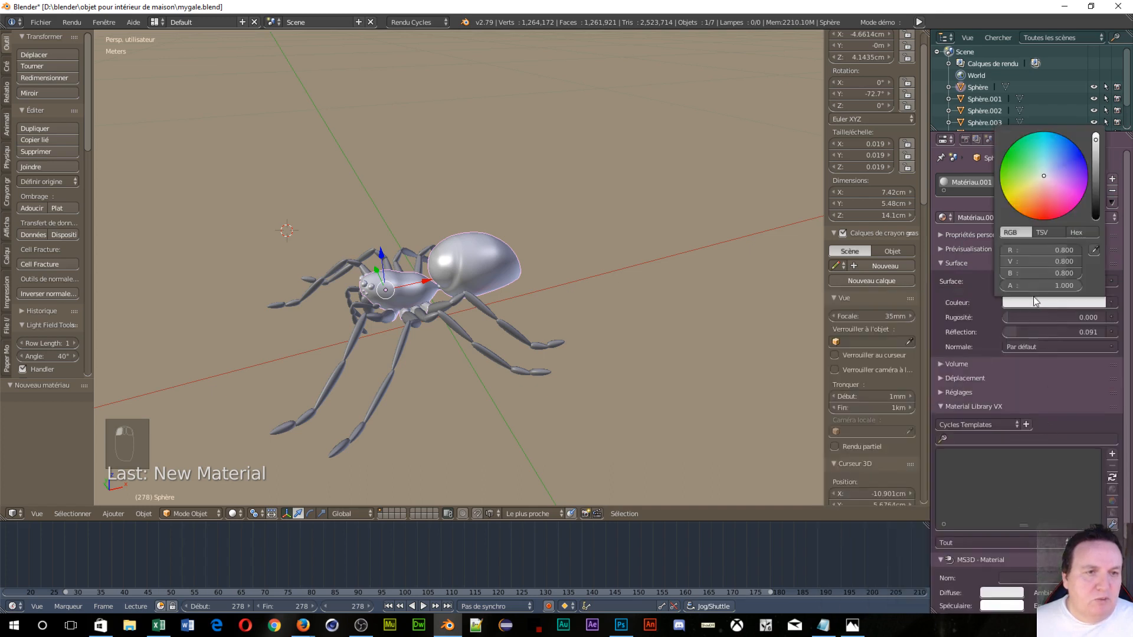
left_click_drag(1095, 177, 1095, 223)
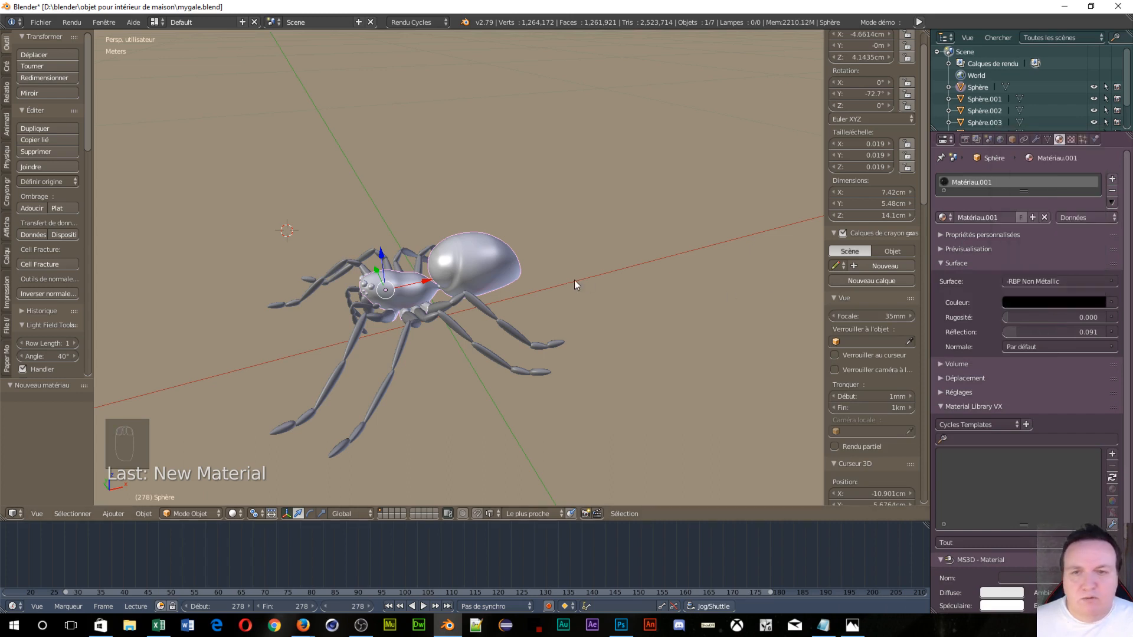
Switch the viewport to rendered shading and examine the body's material up close and from several angles.
key("shift+z")
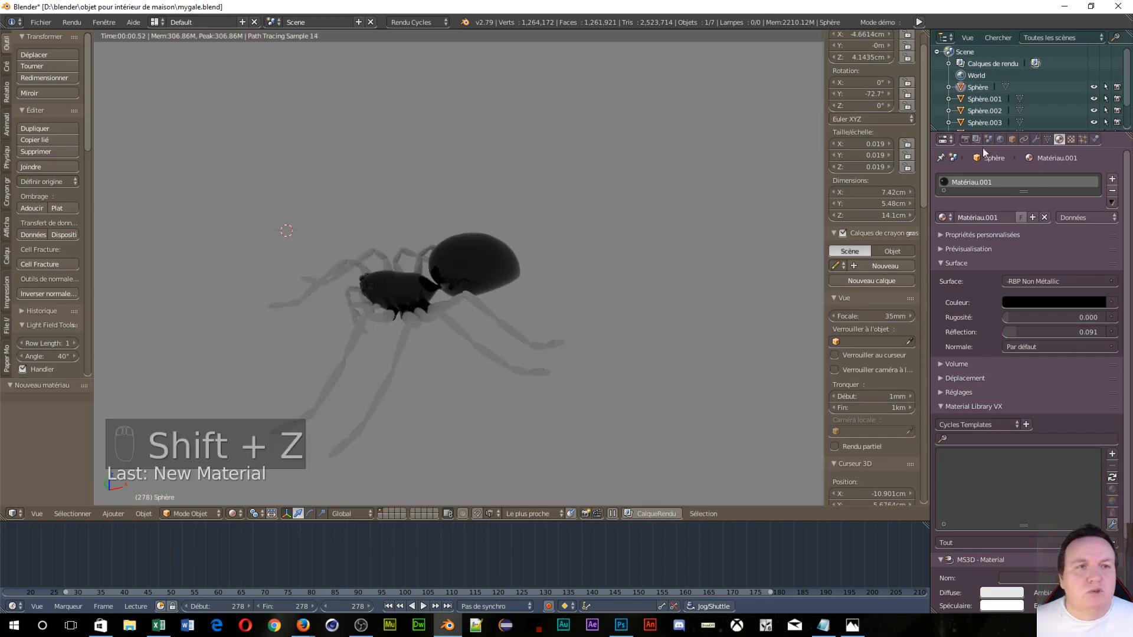
scroll(429, 385, "up", 3)
scroll(429, 385, "up", 6)
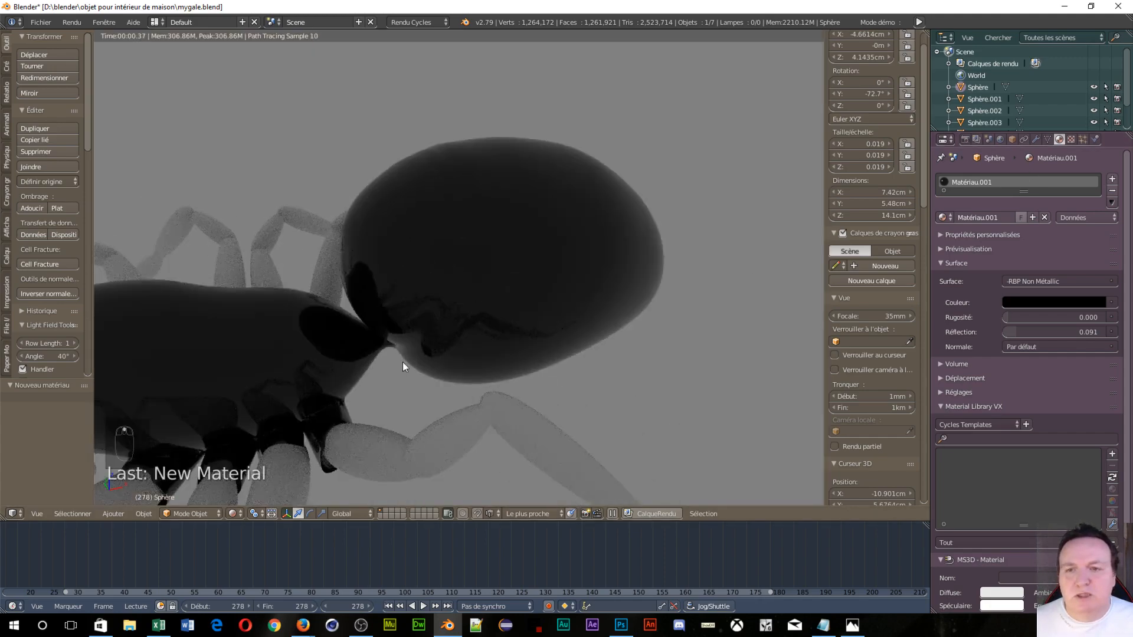
scroll(471, 338, "down", 5)
scroll(470, 341, "up", 4)
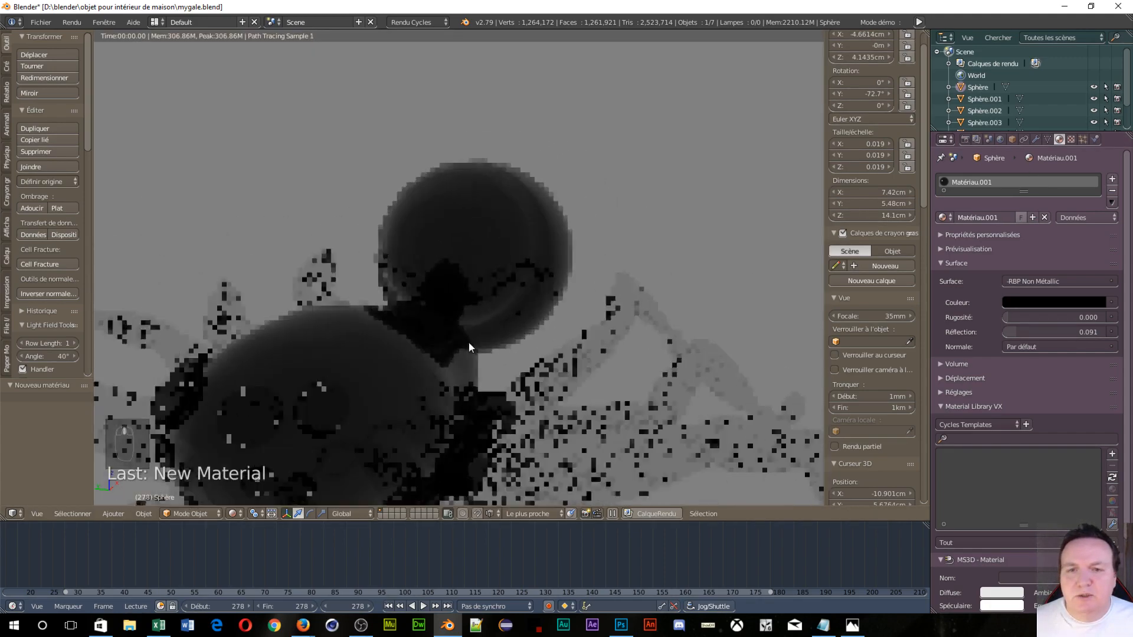
middle_click_drag(396, 440, 436, 414)
middle_click_drag(414, 431, 366, 453)
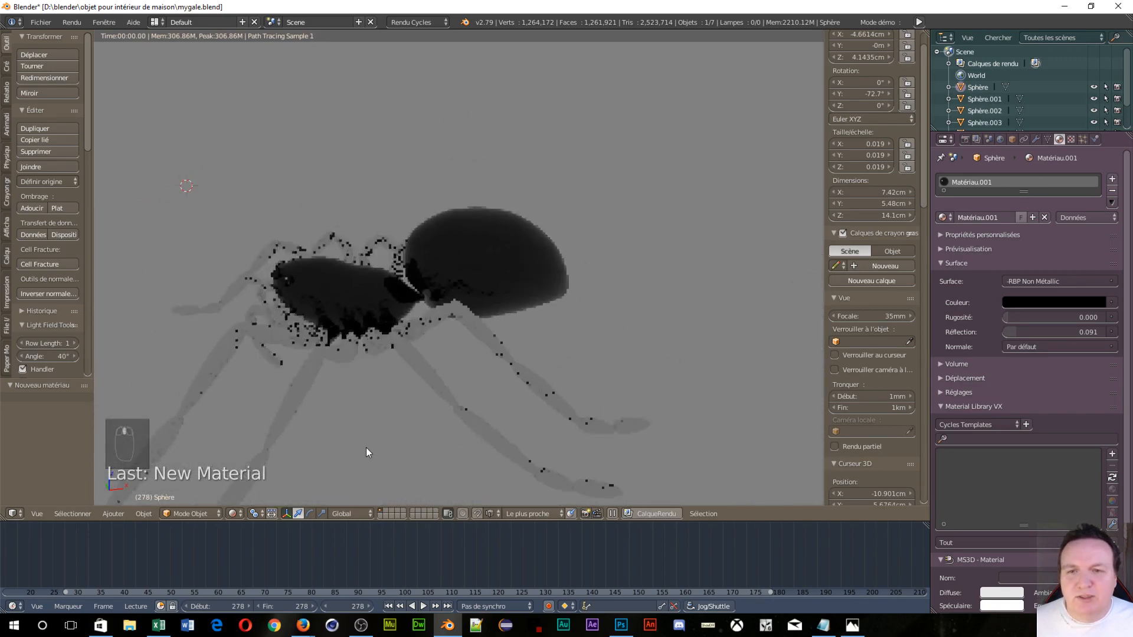
Assign the existing material Matériau.001 to the spider's legs.
right_click(492, 349)
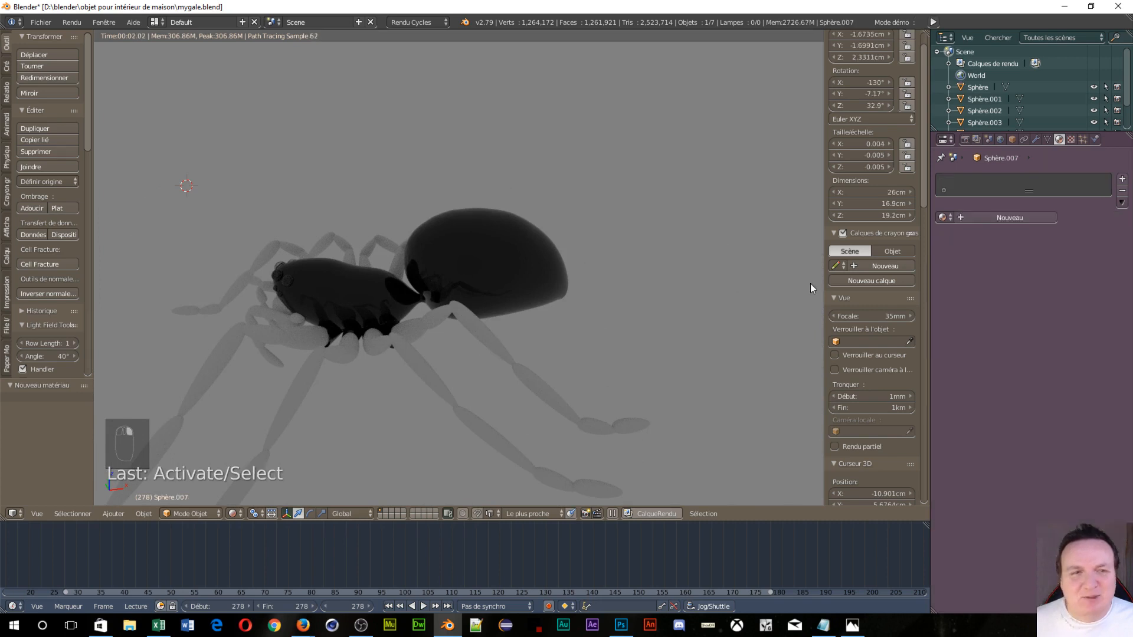
left_click(946, 217)
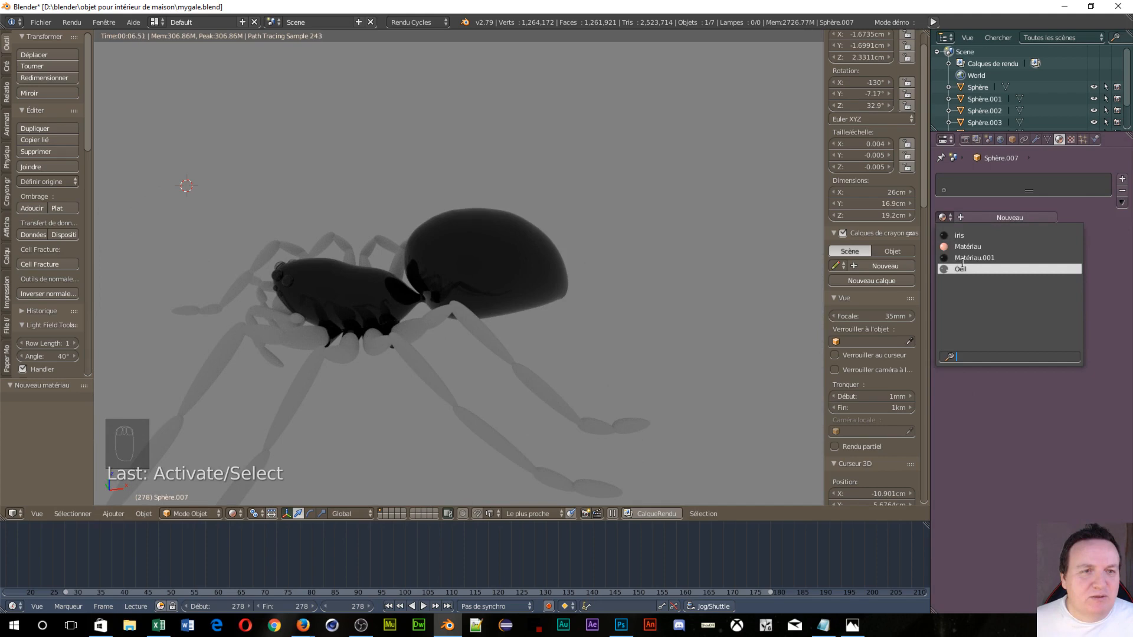
left_click(966, 257)
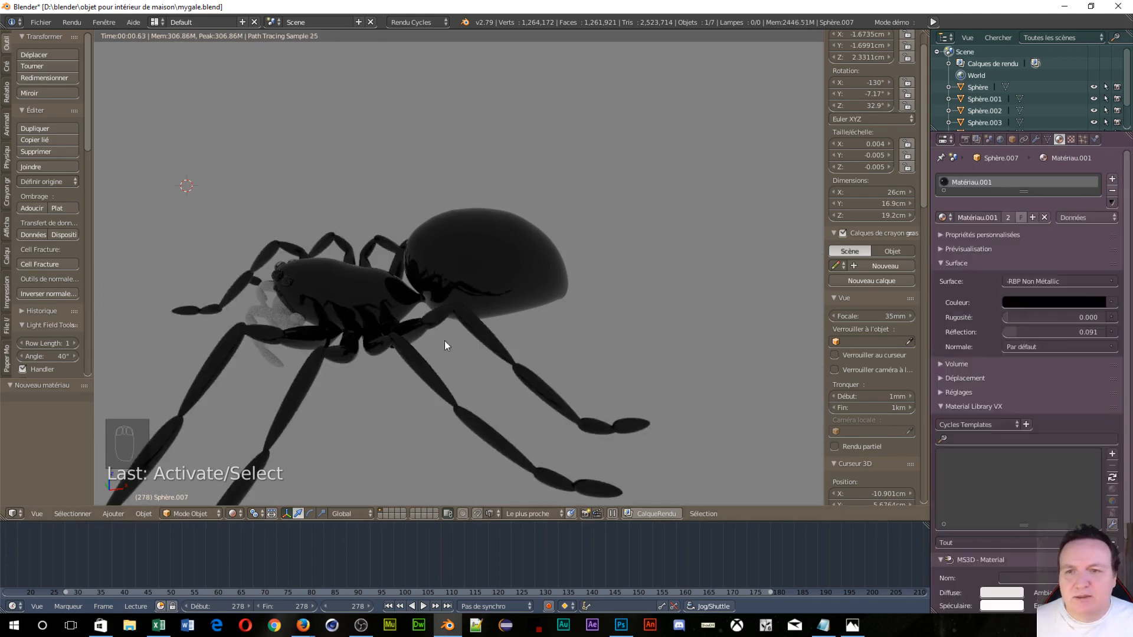
Assign Matériau.001 to the pair of small feelers at the front of the head.
middle_click_drag(445, 340, 401, 341)
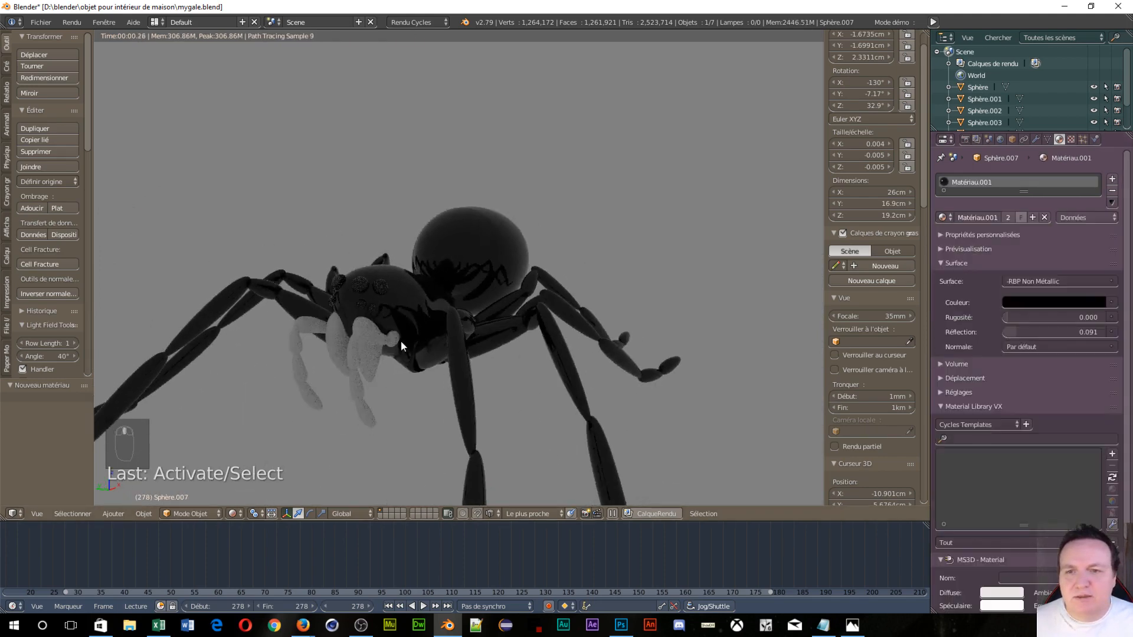
right_click(362, 352)
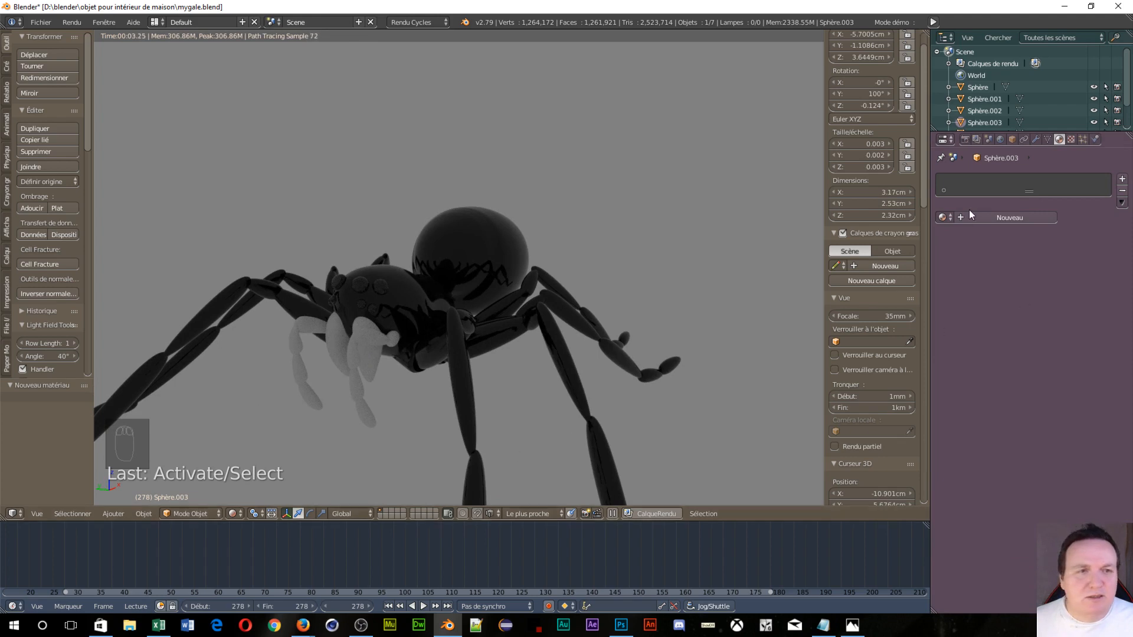
left_click(949, 218)
left_click(967, 260)
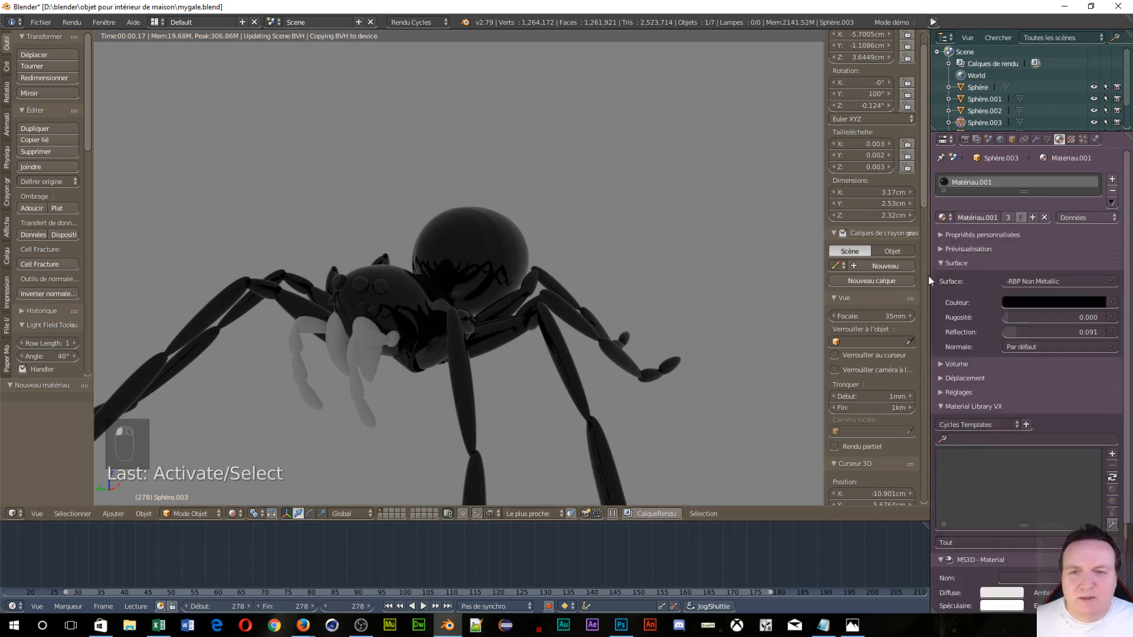
Assign Matériau.001 to the thick jaws below the eyes, cancelling the accidental move of that object.
right_click(426, 358)
key("g")
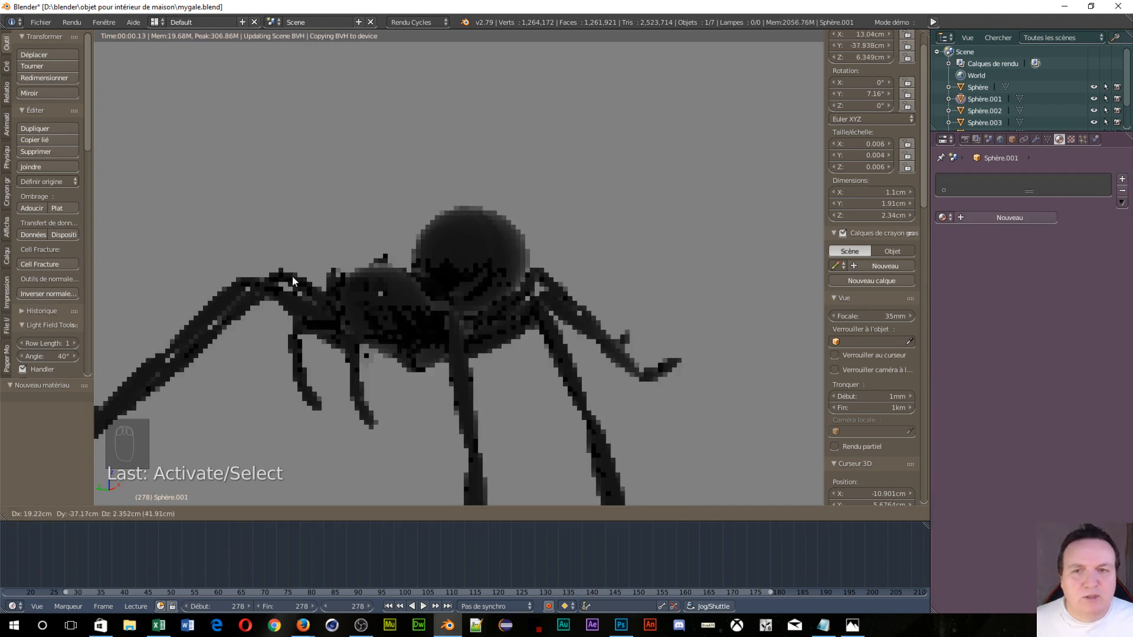
right_click(463, 394)
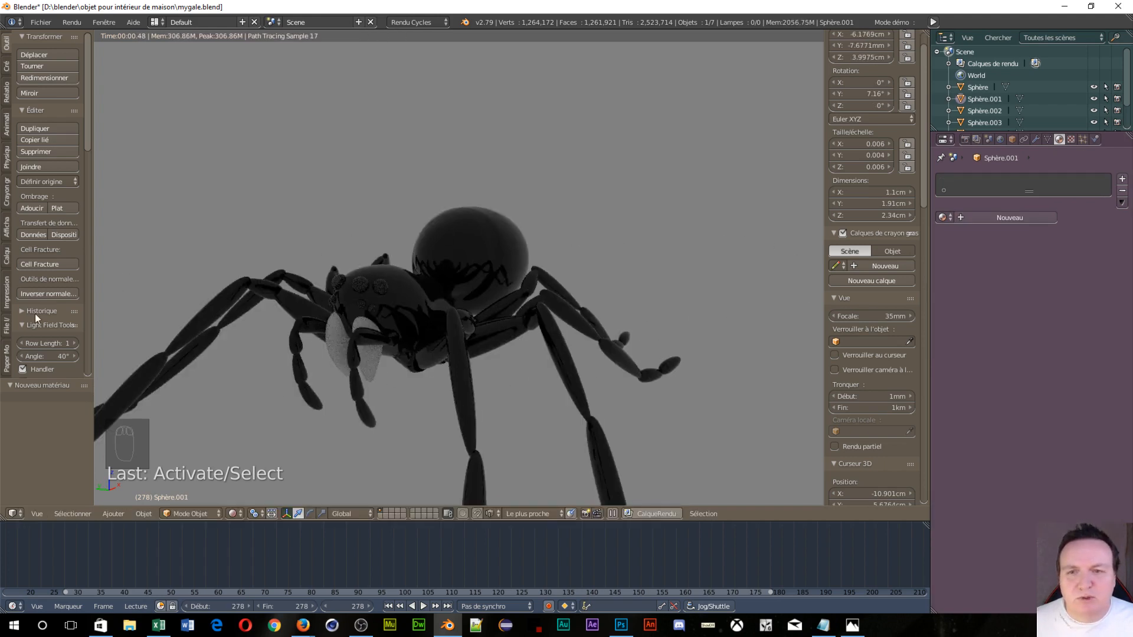
left_click(949, 217)
left_click(974, 257)
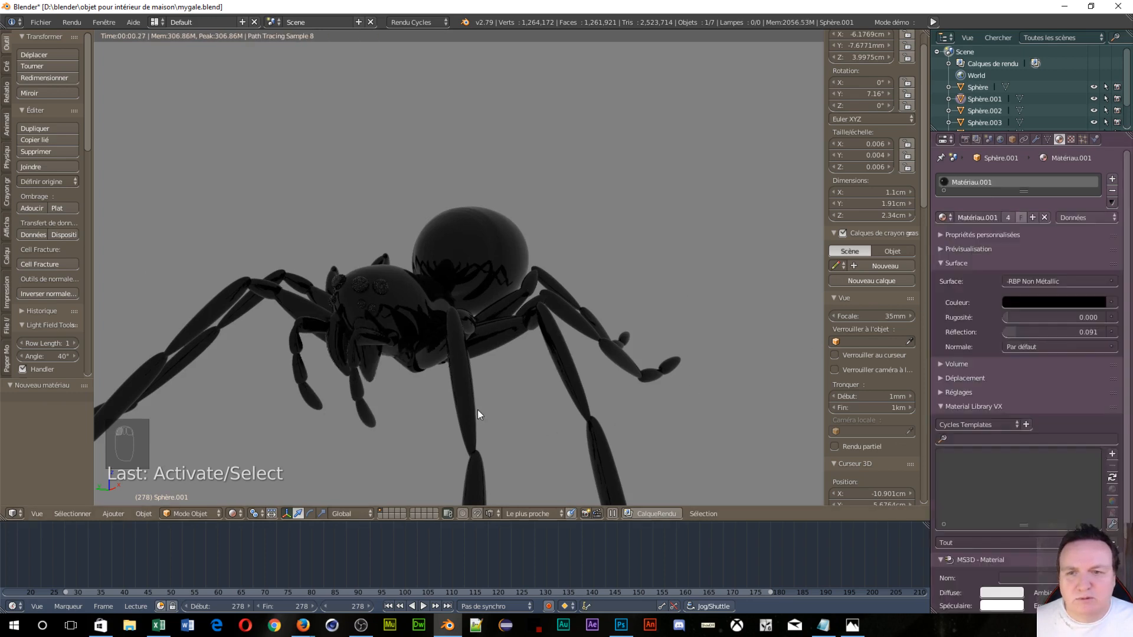
Assign Matériau.001 to the small fangs under the jaws, seen from beneath the spider.
middle_click_drag(524, 341, 437, 258)
scroll(372, 251, "up", 4)
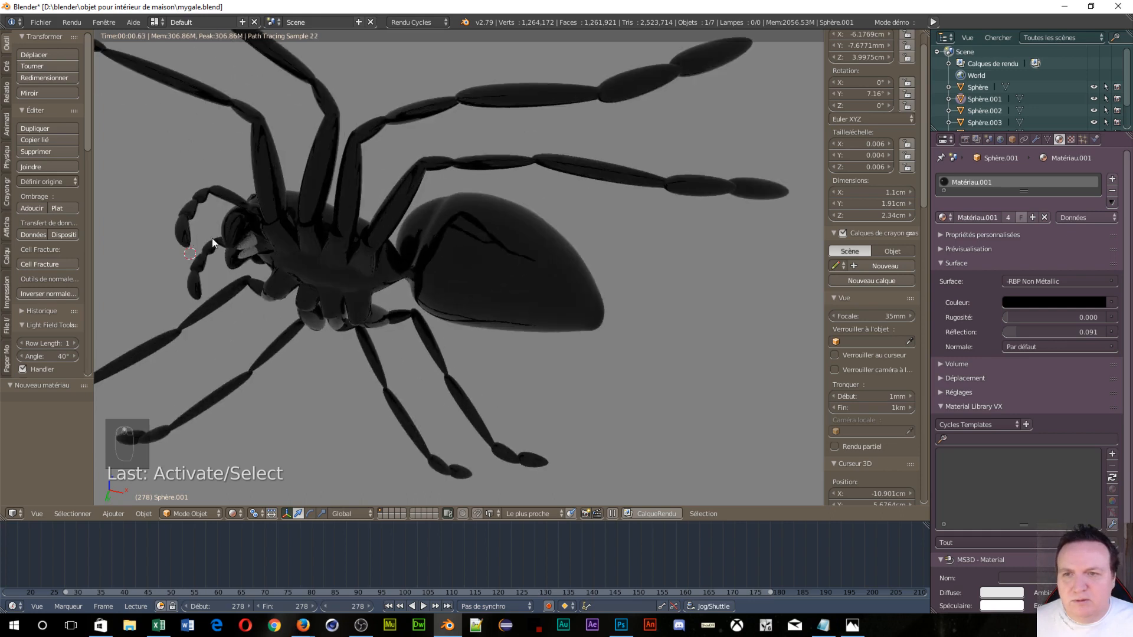
right_click(246, 251)
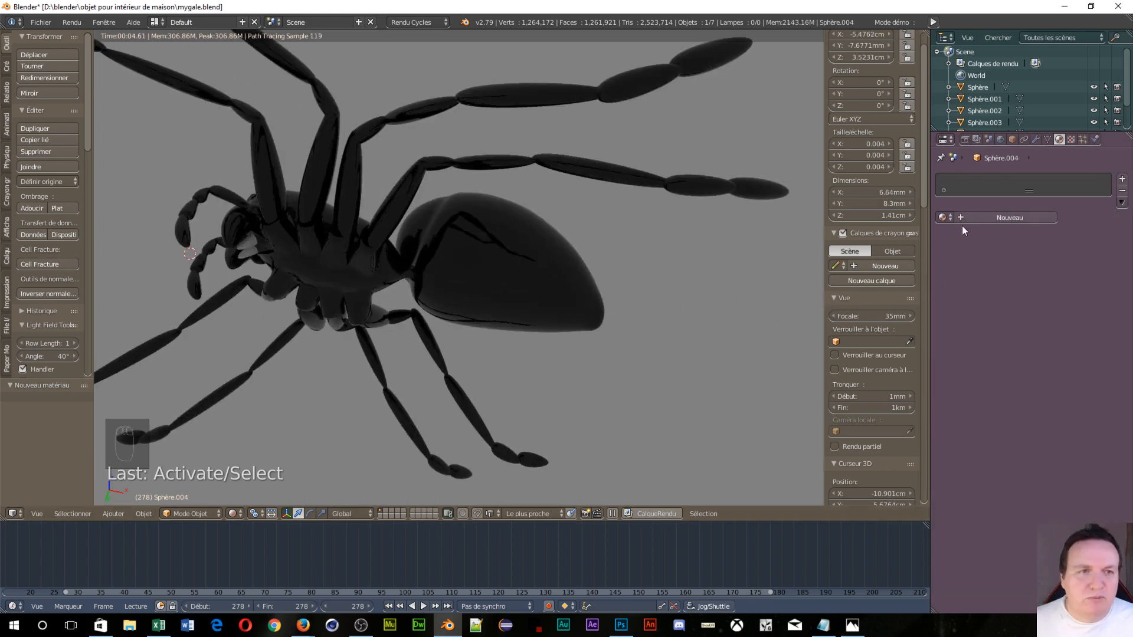
left_click(944, 217)
left_click(976, 258)
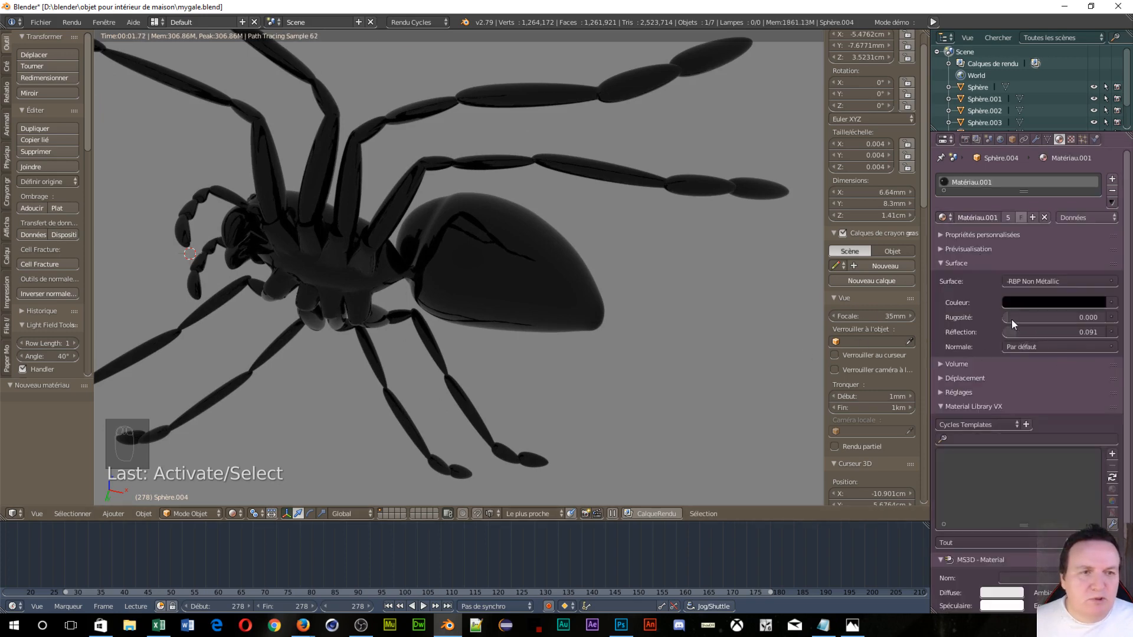
Set the roughness (Rugosité) of the shared black material to 0.605.
left_click_drag(1012, 319, 1072, 318)
middle_click_drag(385, 263, 197, 449)
scroll(417, 352, "down", 3)
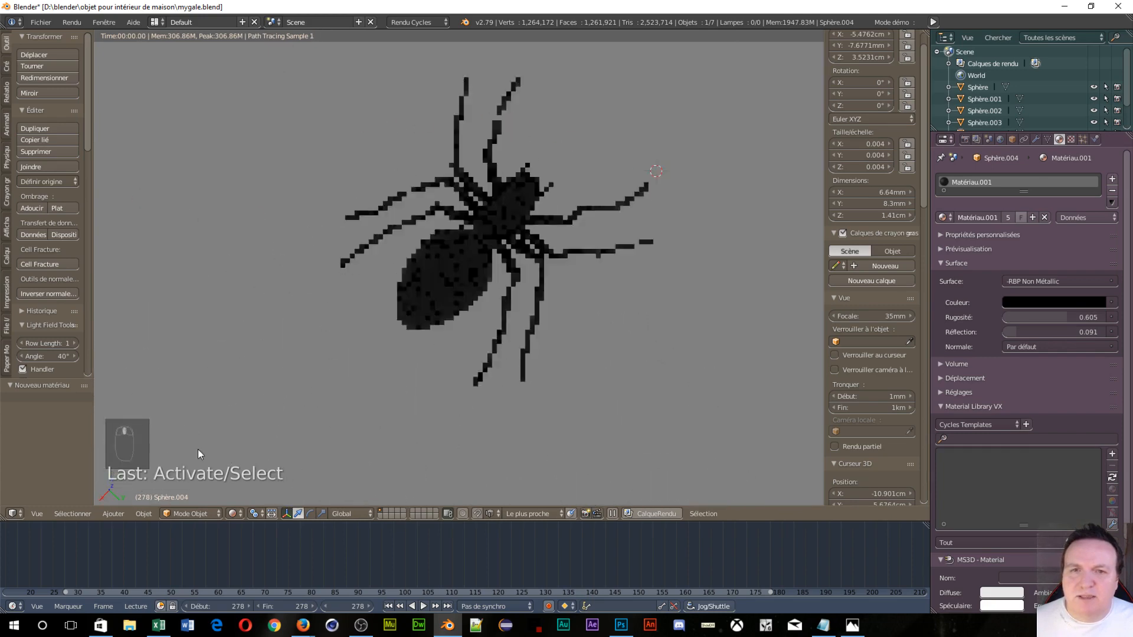
Examine the rendered spider's matte black finish from the side, front and rear, near and far.
scroll(481, 328, "up", 4)
mouse_move(481, 329)
middle_mouse_down()
mouse_move(503, 270)
mouse_move(417, 202)
mouse_move(466, 207)
mouse_move(550, 268)
mouse_move(423, 259)
mouse_move(485, 349)
middle_mouse_up()
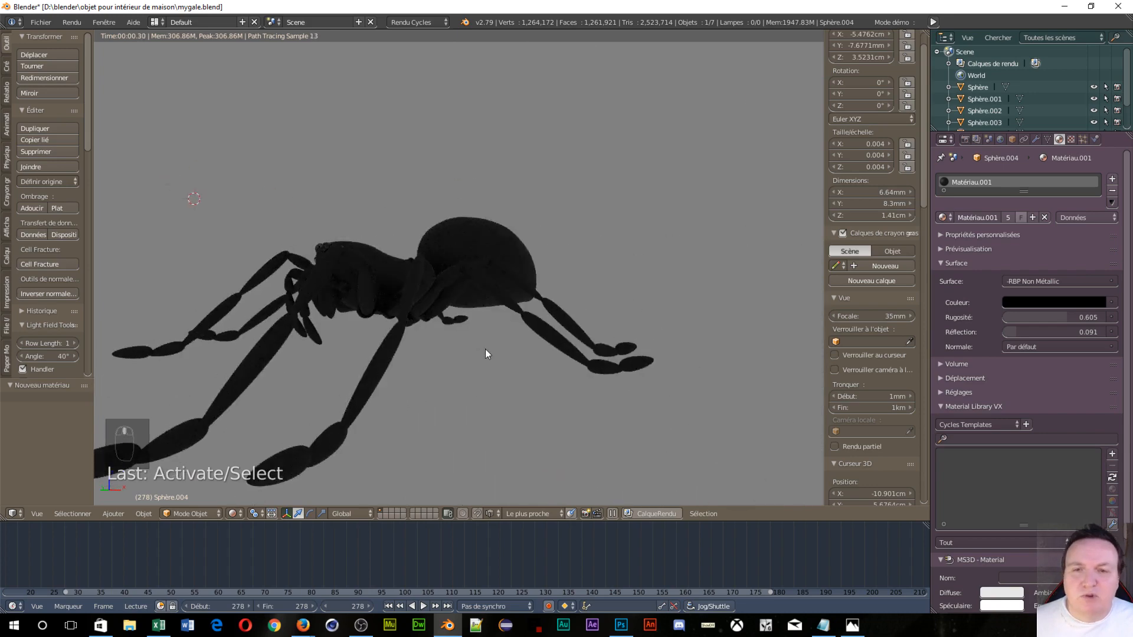
scroll(485, 349, "up", 4)
middle_click_drag(388, 323, 576, 390)
scroll(397, 355, "down", 4)
scroll(756, 464, "up", 3)
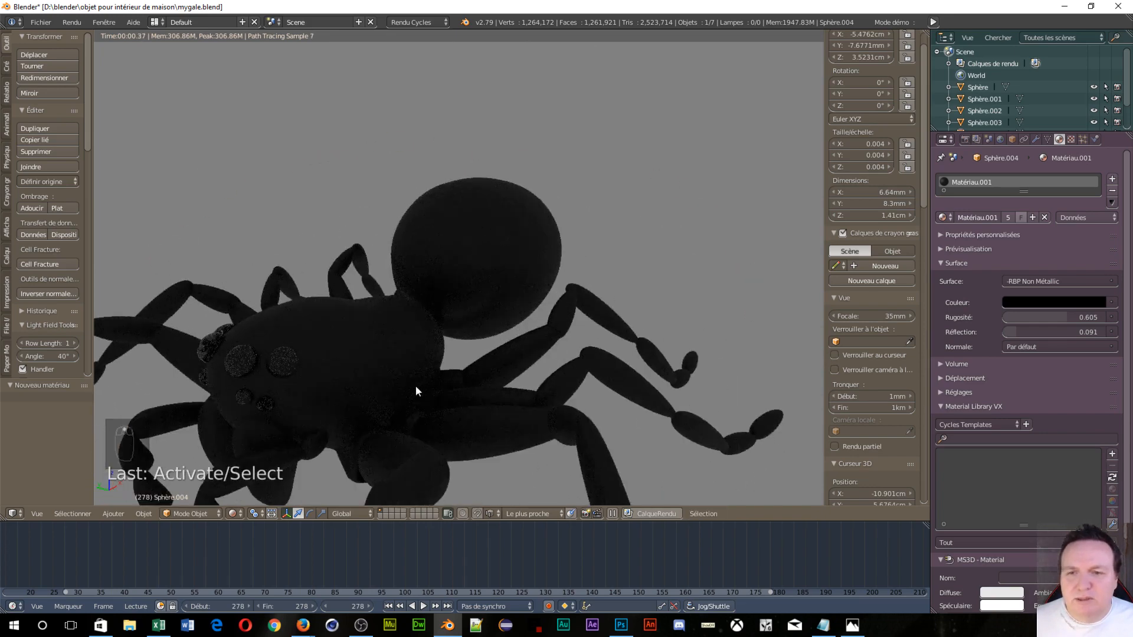
middle_click_drag(416, 385, 481, 235)
scroll(534, 233, "down", 4)
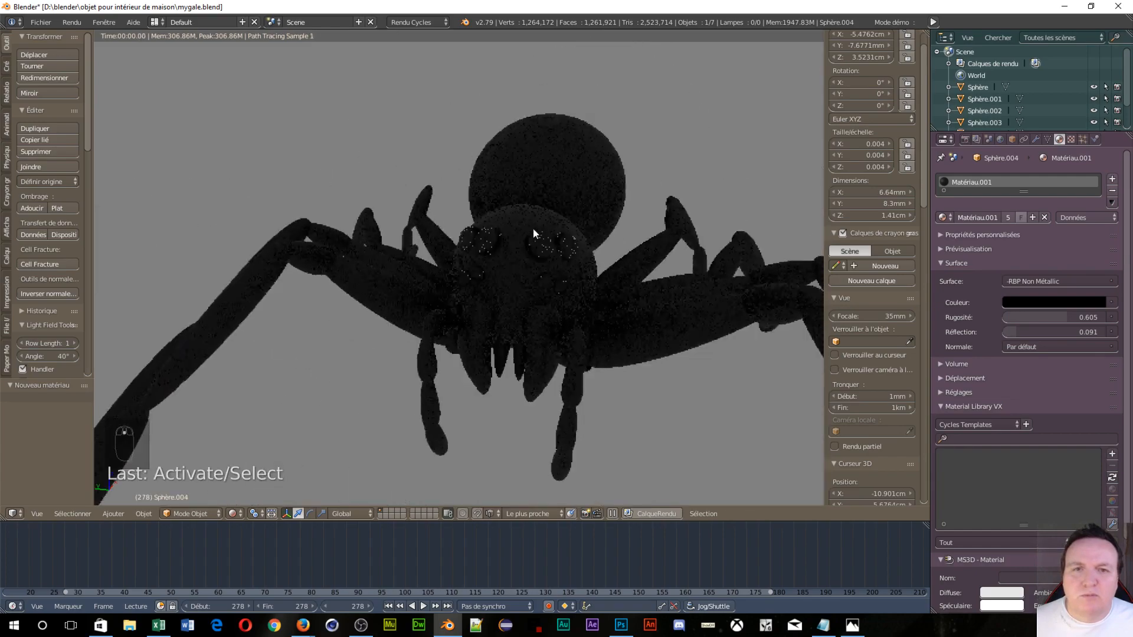
middle_click_drag(579, 250, 626, 307)
scroll(624, 306, "up", 3)
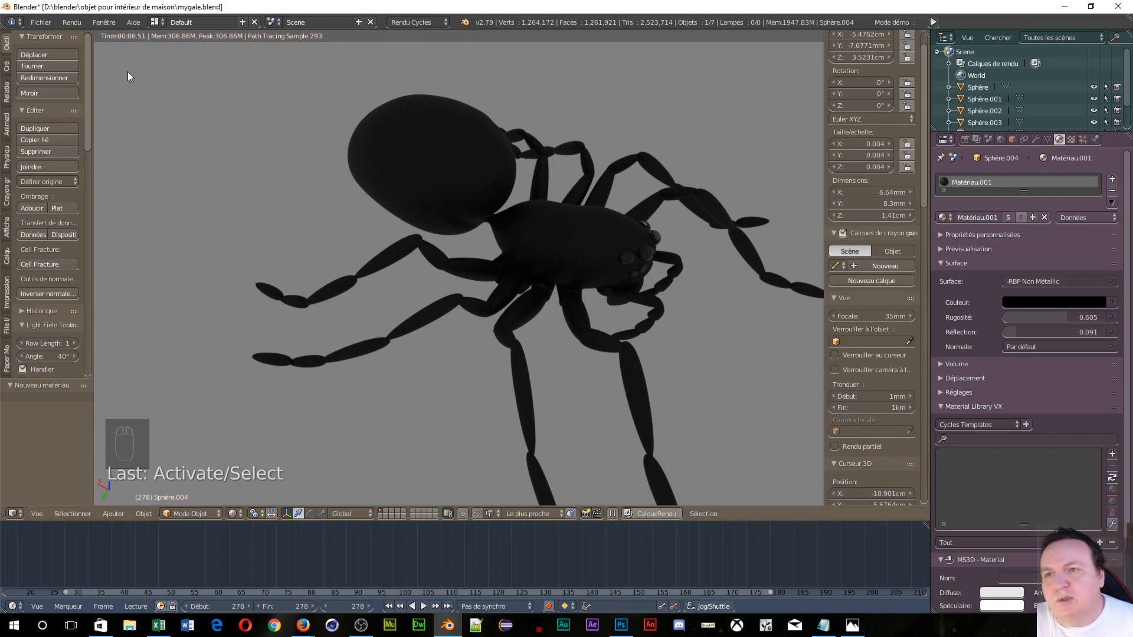
Save the spider model under its current file name mygale.blend.
left_click(45, 24)
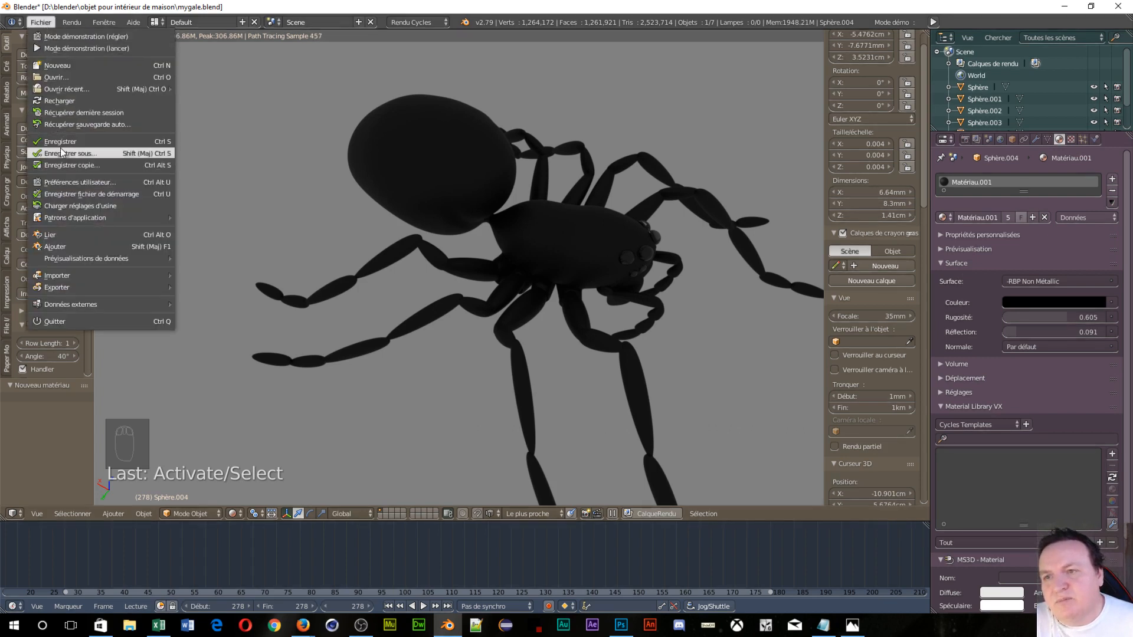
left_click(59, 143)
middle_click_drag(783, 354, 454, 266)
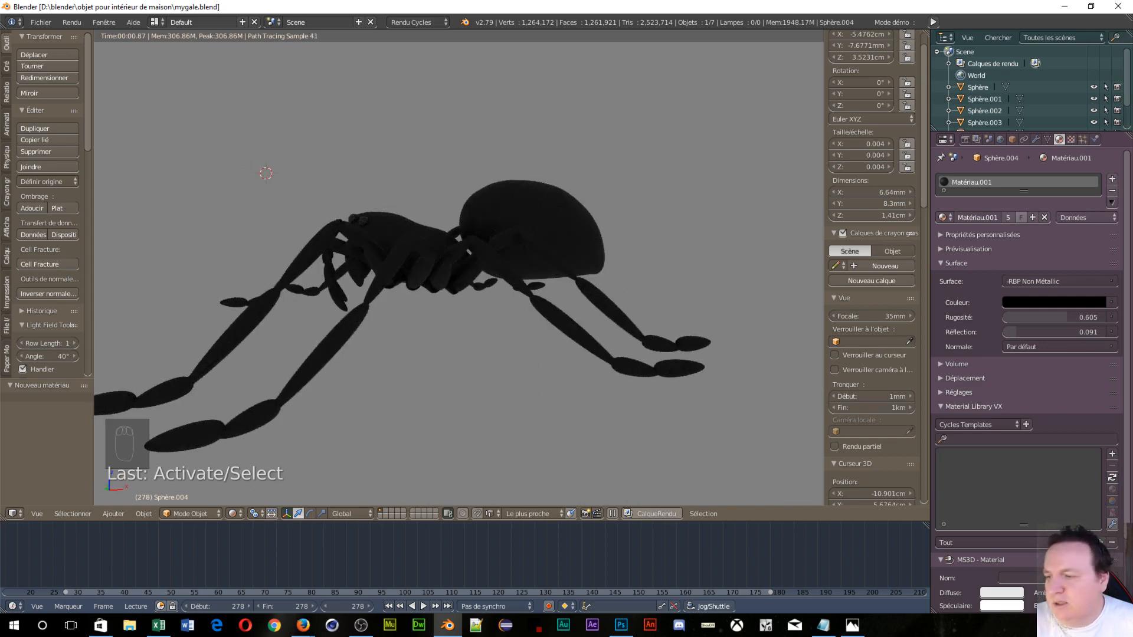